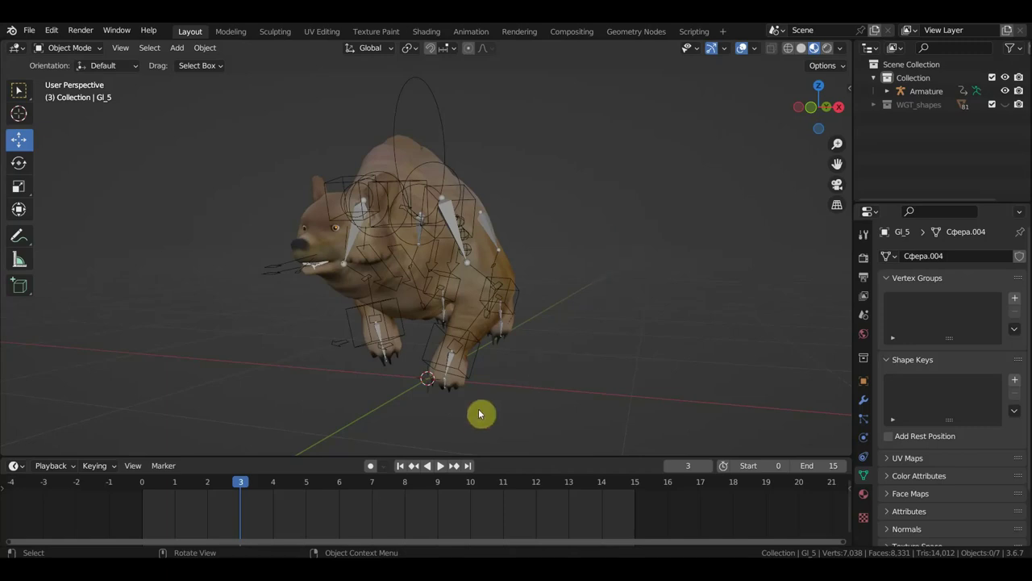
# - Play the bear's 15-frame walk animation while orbiting around it, then pause playback
pyautogui.moveTo(546, 329)
pyautogui.mouseDown(button='middle')
pyautogui.moveTo(427, 332)
pyautogui.moveTo(451, 331)
pyautogui.mouseUp(button='middle')
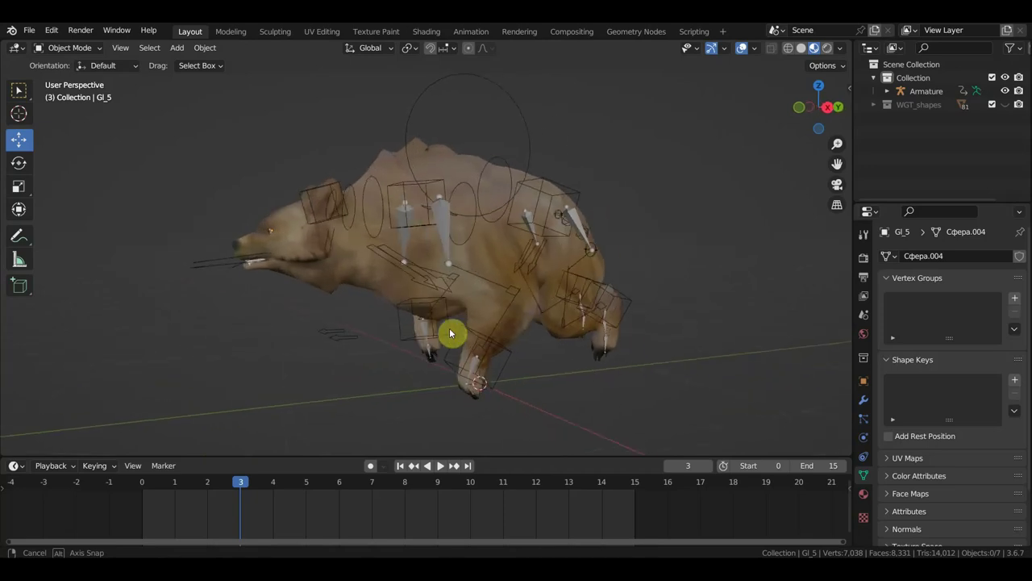
pyautogui.click(443, 466)
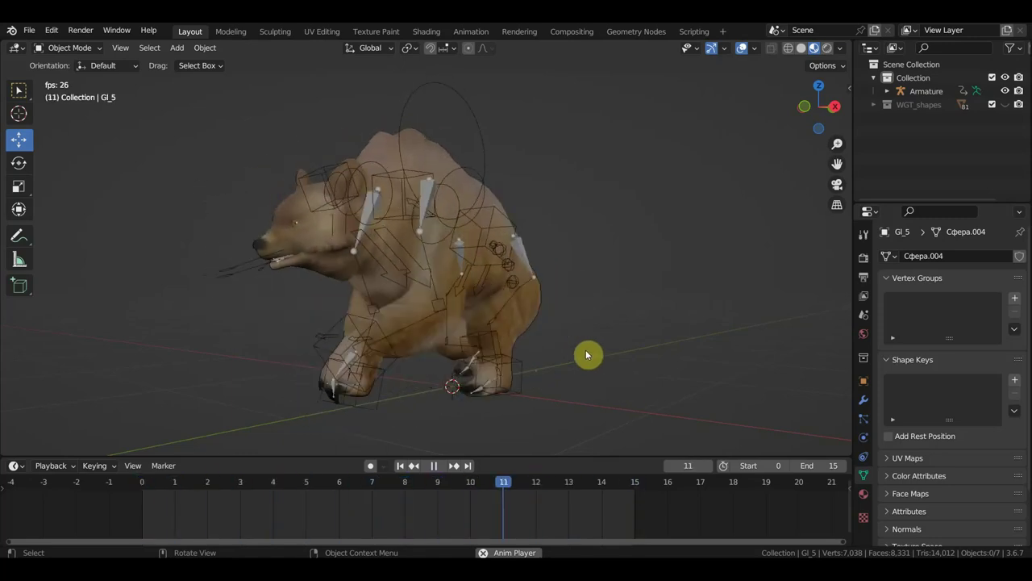
pyautogui.moveTo(595, 352)
pyautogui.mouseDown(button='middle')
pyautogui.moveTo(736, 342)
pyautogui.moveTo(654, 328)
pyautogui.mouseUp(button='middle')
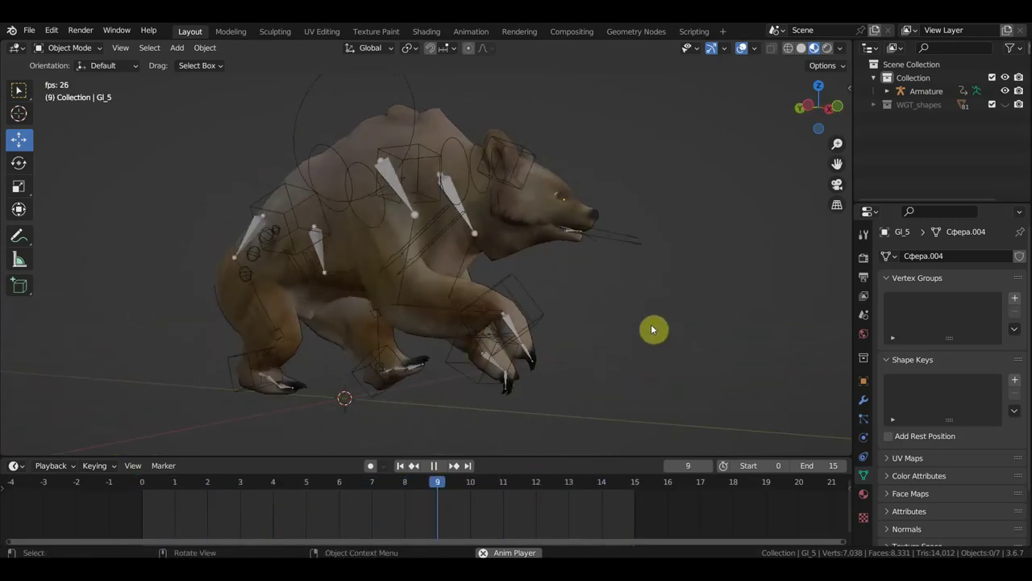
pyautogui.click(438, 468)
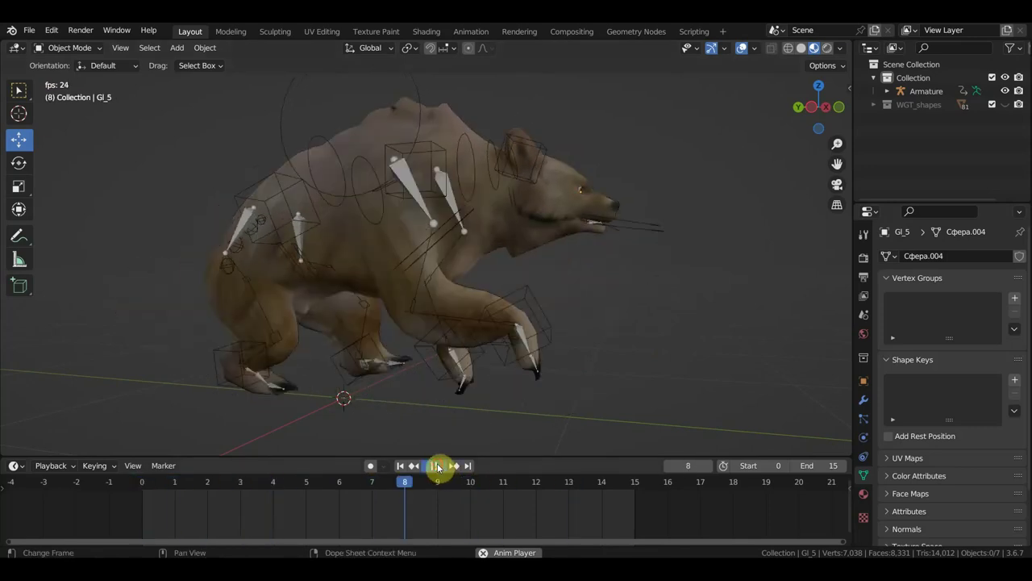
# - Orbit to a side view of the bear and select its armature
pyautogui.moveTo(473, 315)
pyautogui.mouseDown(button='middle')
pyautogui.moveTo(560, 330)
pyautogui.moveTo(555, 305)
pyautogui.moveTo(235, 286)
pyautogui.mouseUp(button='middle')
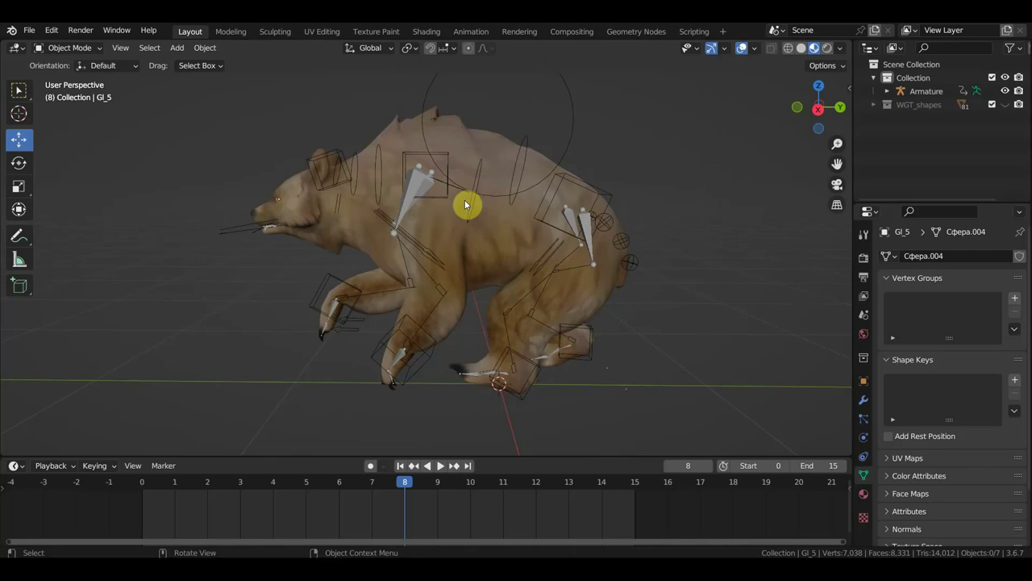
pyautogui.moveTo(464, 204)
pyautogui.mouseDown(button='middle')
pyautogui.moveTo(472, 180)
pyautogui.moveTo(519, 164)
pyautogui.mouseUp(button='middle')
pyautogui.click(546, 148)
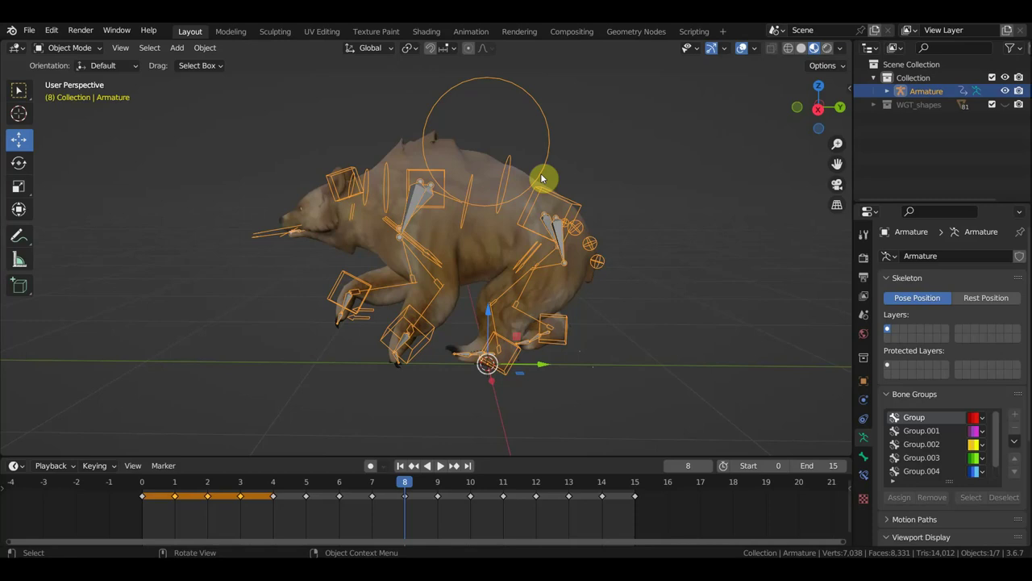
# - View the bear in Right Orthographic and show the File > Open Recent list
pyautogui.moveTo(540, 173); pyautogui.dragTo(557, 173, button='middle')
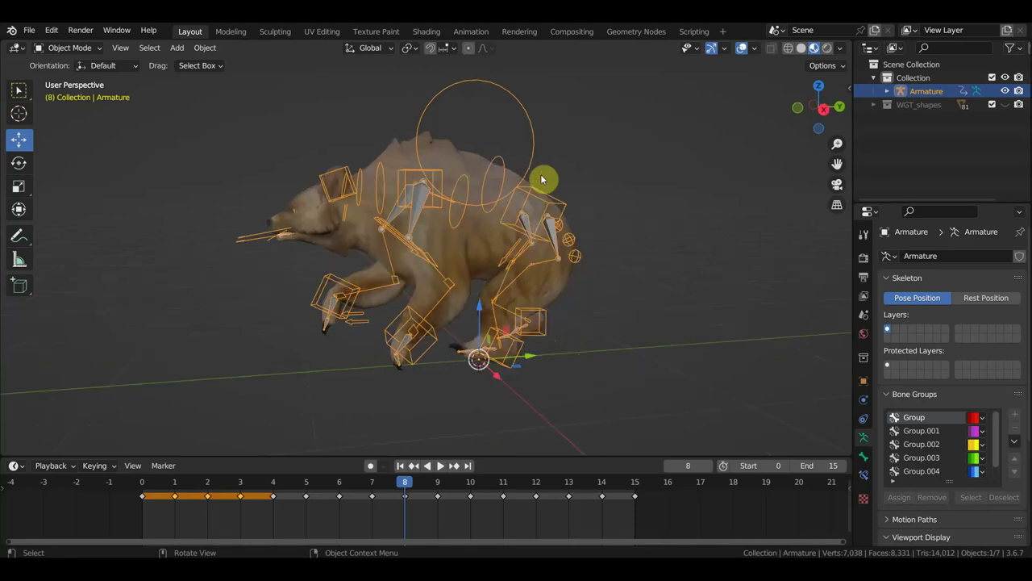
pyautogui.press('KP_3')
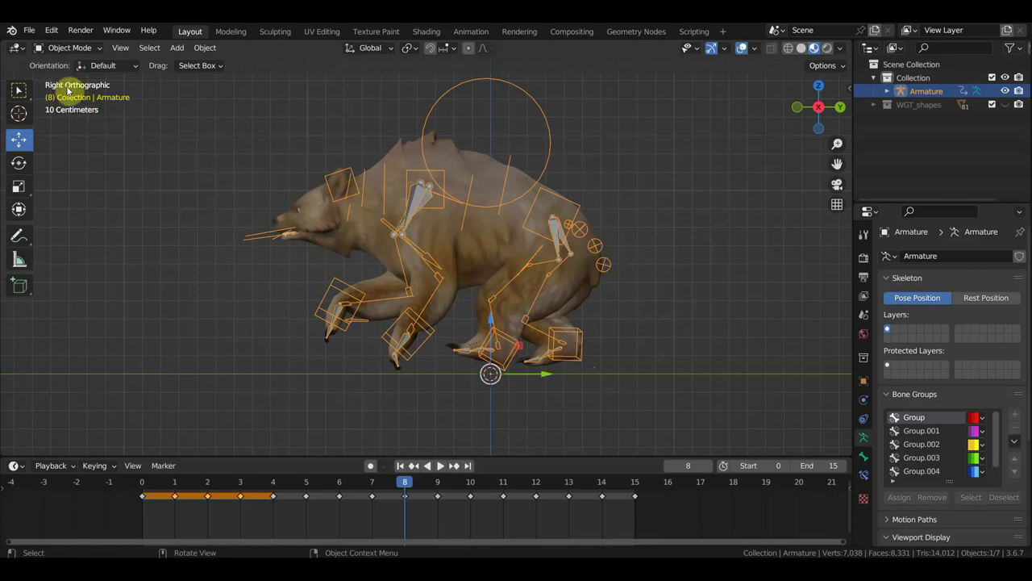
pyautogui.click(31, 30)
pyautogui.moveTo(63, 72)
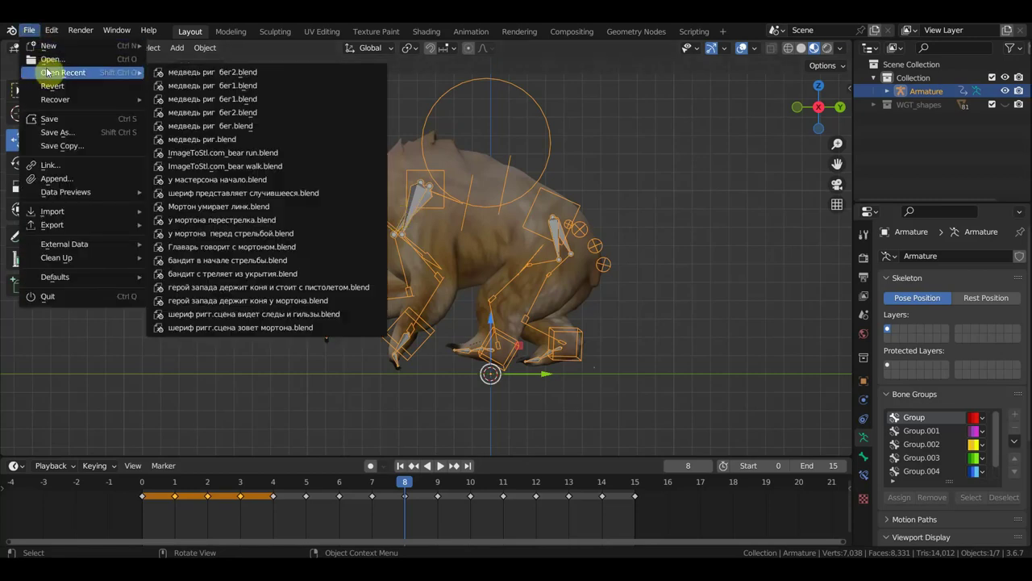
# - Load the bear run-animation file without saving, and start its playback
pyautogui.click(236, 141)
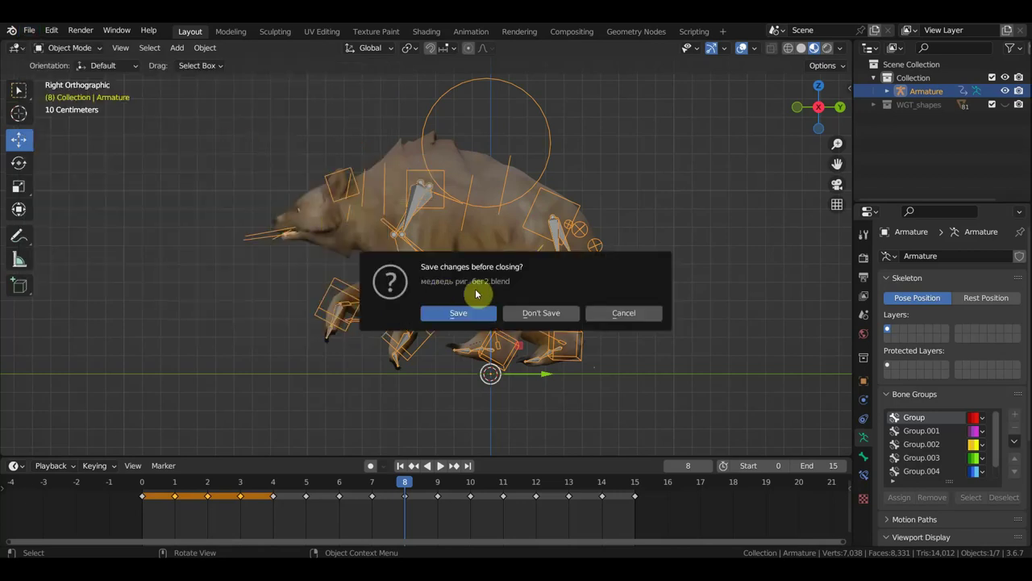
pyautogui.click(523, 312)
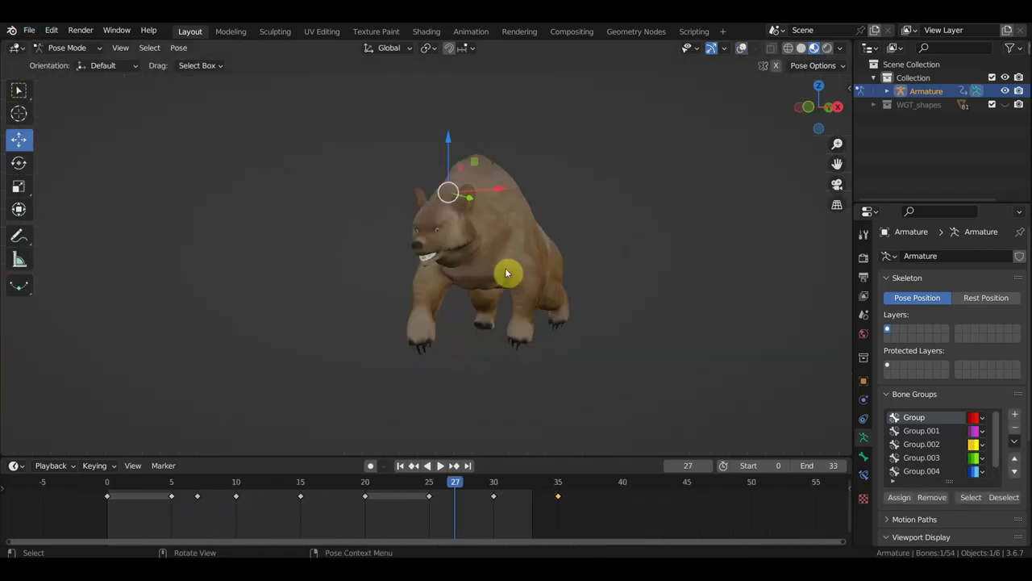
pyautogui.click(440, 467)
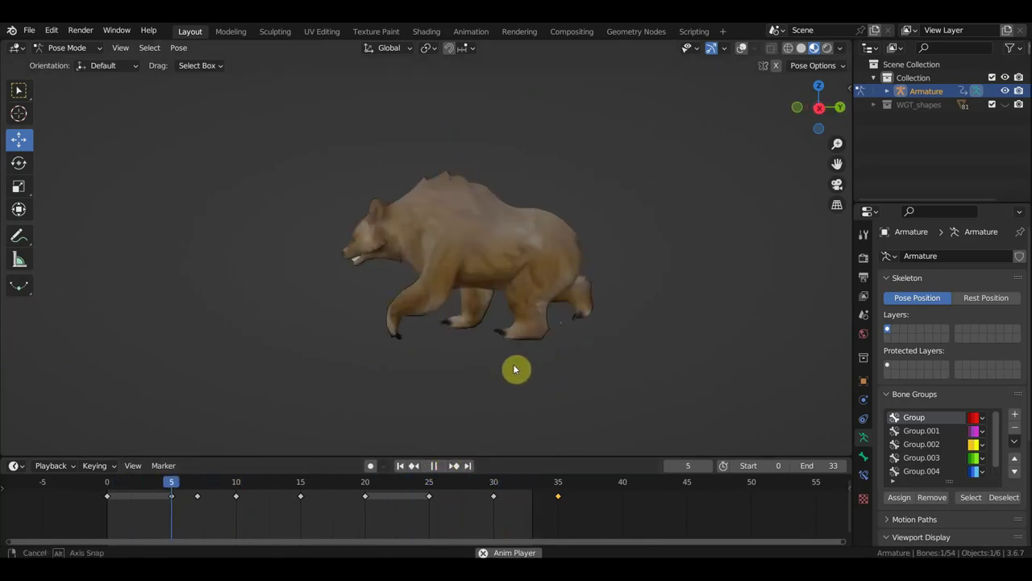
# - Watch the 33-frame gallop from several angles, stop playback, and show the recent files list
pyautogui.moveTo(461, 364)
pyautogui.mouseDown(button='middle')
pyautogui.moveTo(384, 364)
pyautogui.moveTo(247, 328)
pyautogui.moveTo(458, 292)
pyautogui.moveTo(602, 288)
pyautogui.mouseUp(button='middle')
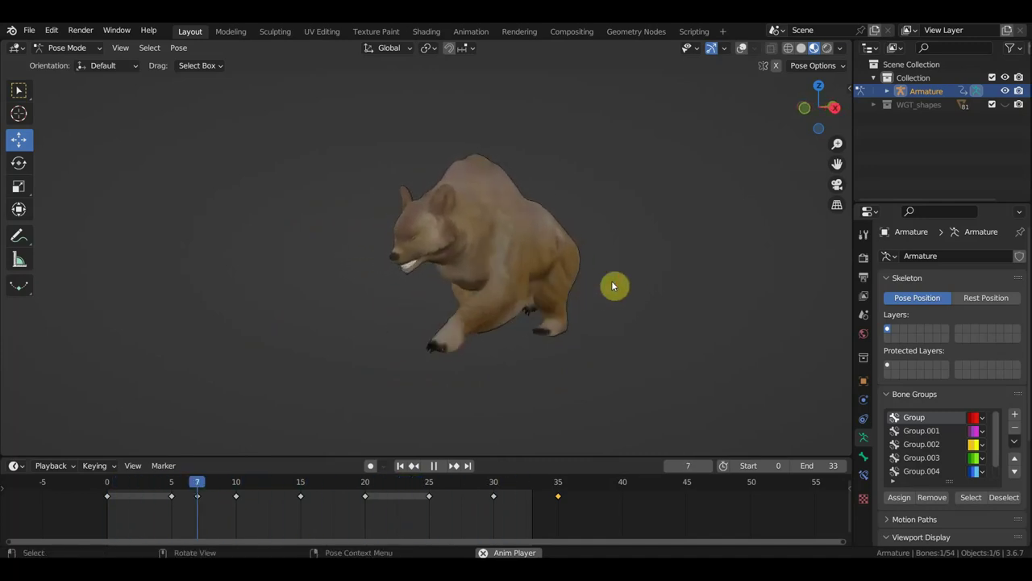
pyautogui.moveTo(613, 283)
pyautogui.mouseDown(button='middle')
pyautogui.moveTo(511, 290)
pyautogui.moveTo(524, 291)
pyautogui.mouseUp(button='middle')
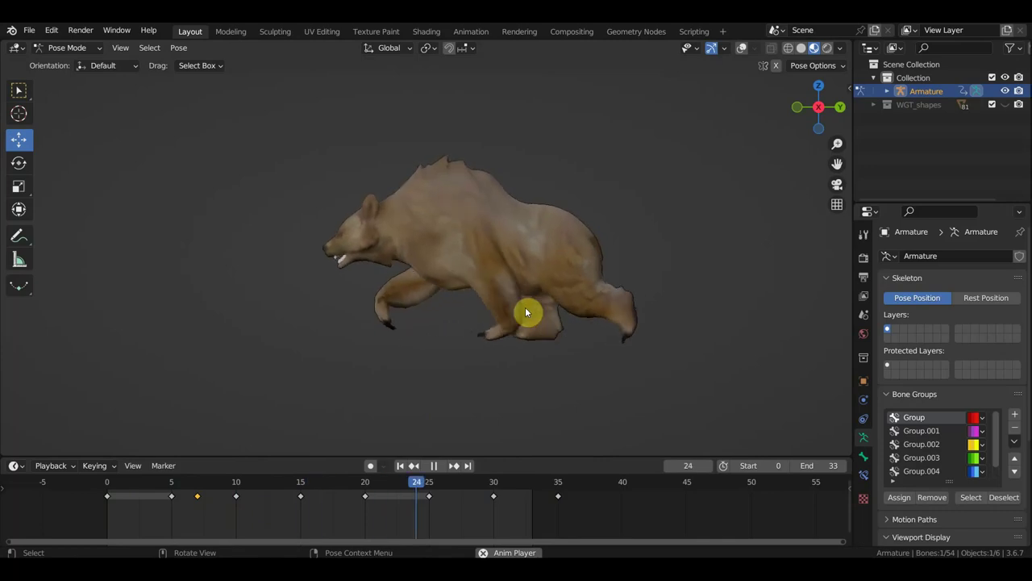
pyautogui.moveTo(541, 304)
pyautogui.mouseDown(button='middle')
pyautogui.moveTo(496, 313)
pyautogui.moveTo(690, 308)
pyautogui.moveTo(556, 314)
pyautogui.mouseUp(button='middle')
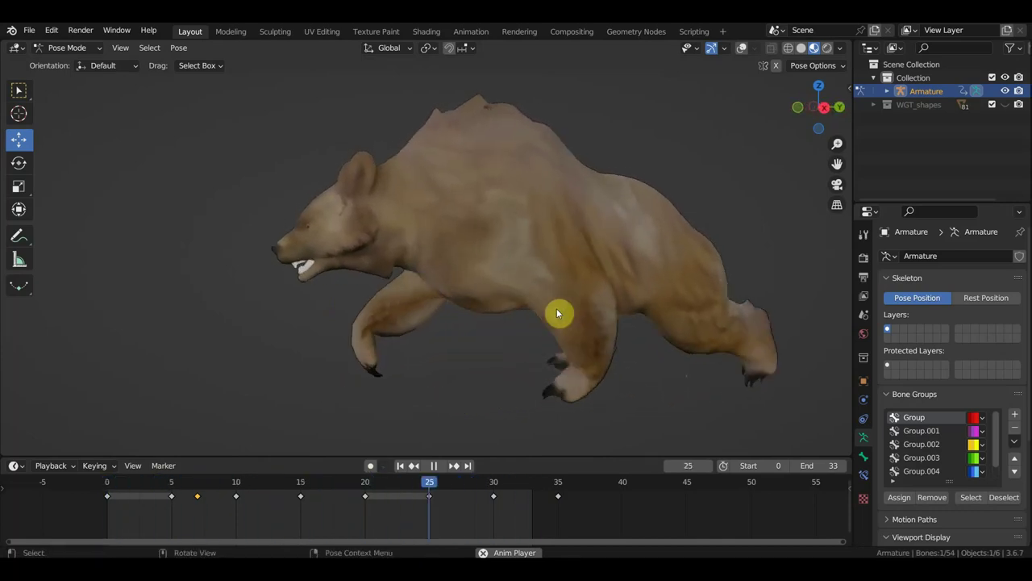
pyautogui.press('space')
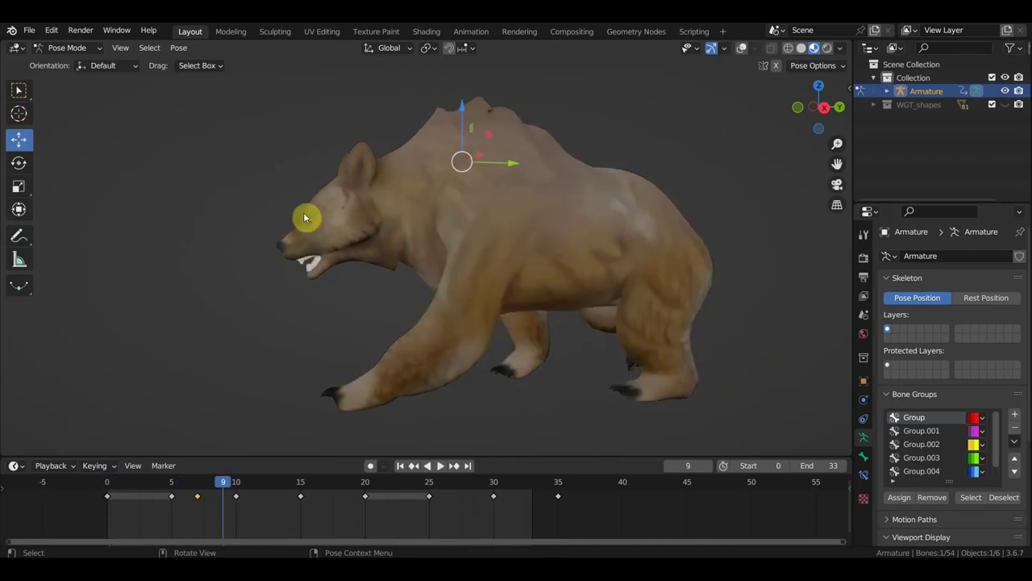
pyautogui.click(29, 29)
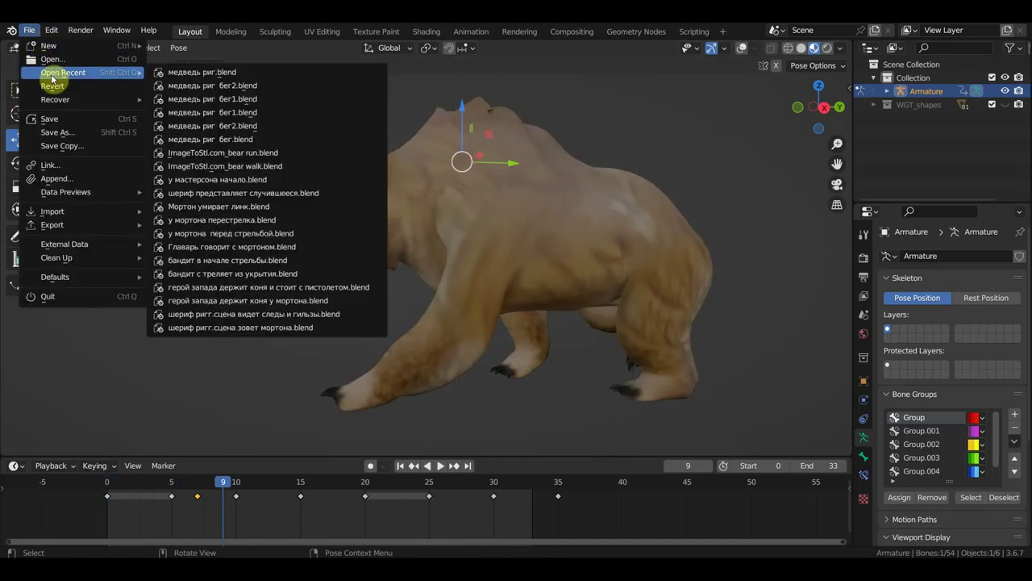
# - Reload the 15-frame bear rig without saving, in right orthographic view at frame 0
pyautogui.click(214, 87)
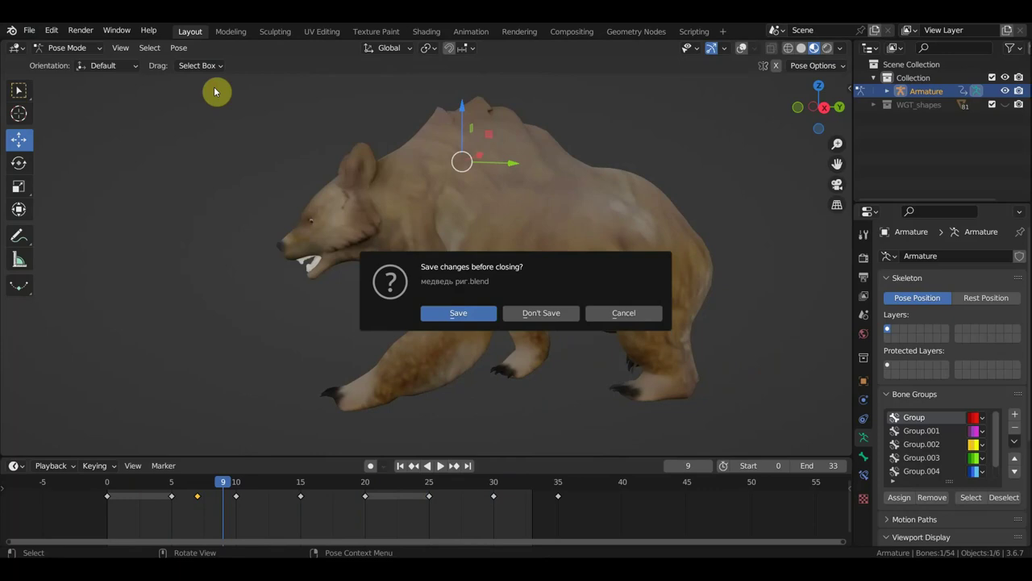
pyautogui.click(555, 315)
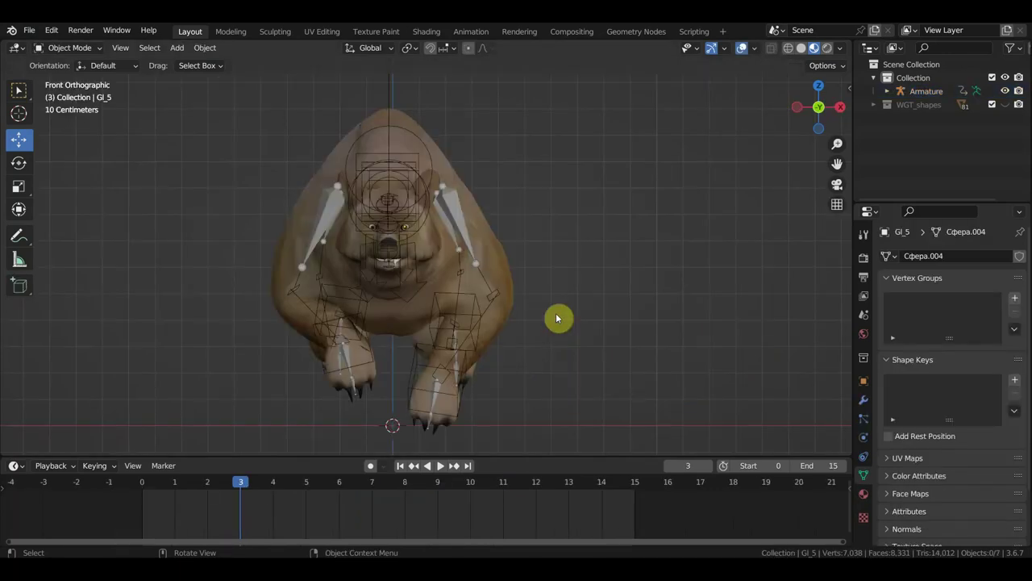
pyautogui.press('KP_3')
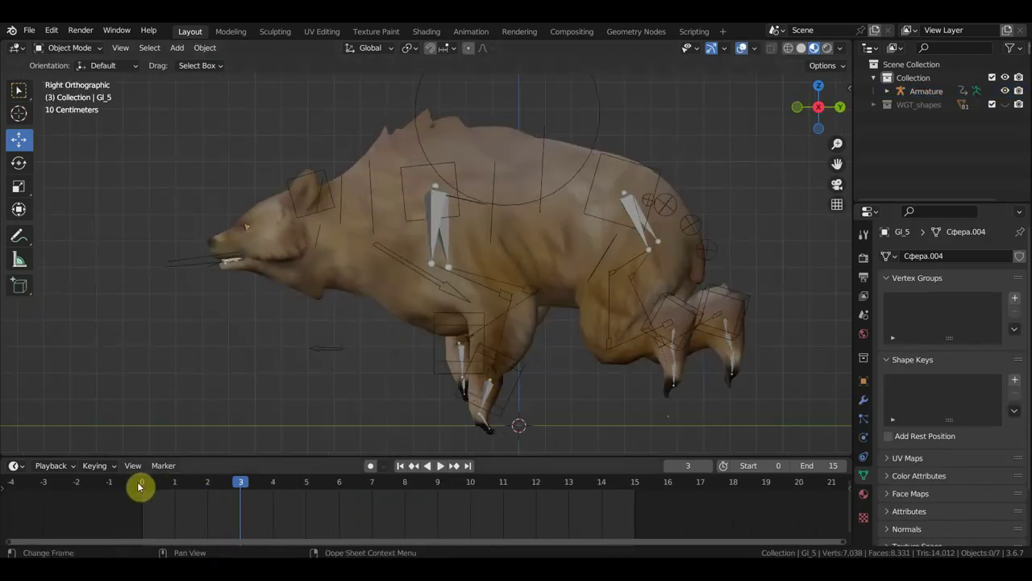
pyautogui.click(145, 487)
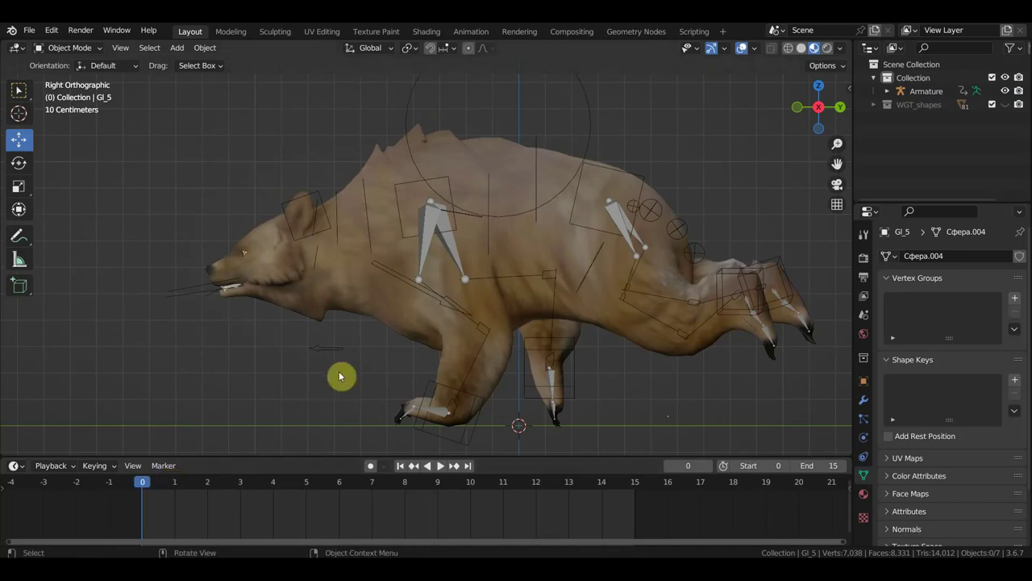
# - Select the bear's armature and switch it into Pose Mode
pyautogui.scroll(-2, 514, 295)
pyautogui.click(538, 187)
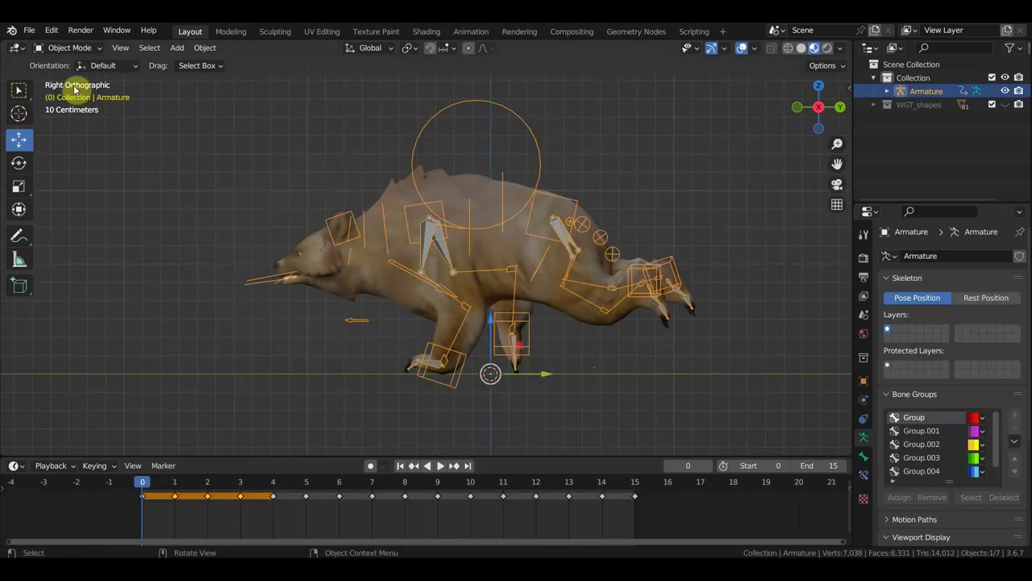
pyautogui.click(81, 47)
pyautogui.click(81, 92)
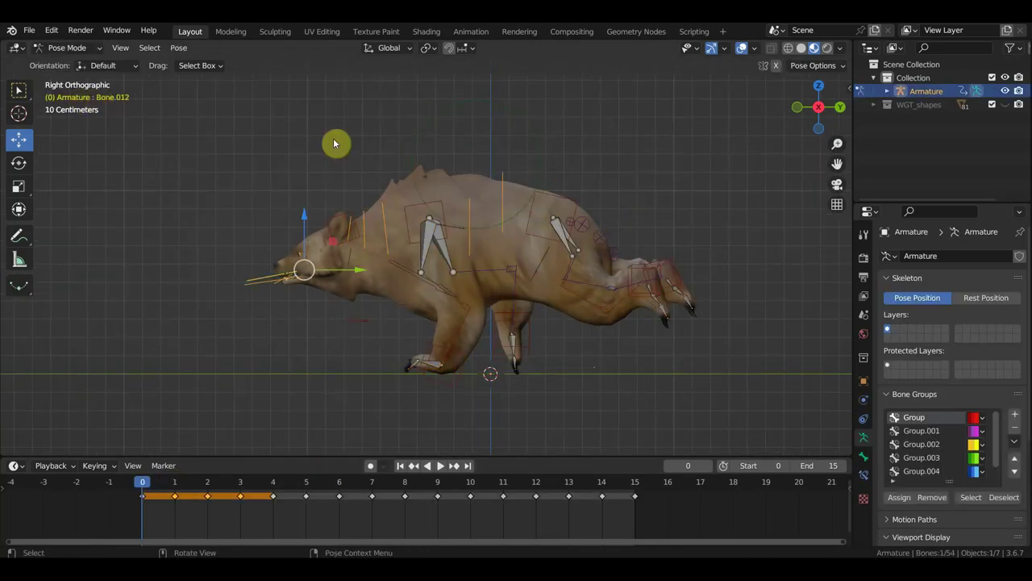
# - At frame 0, shift the body, rear hip and Bone.007 shoulder bones vertically, then box-select all bones
pyautogui.click(544, 167)
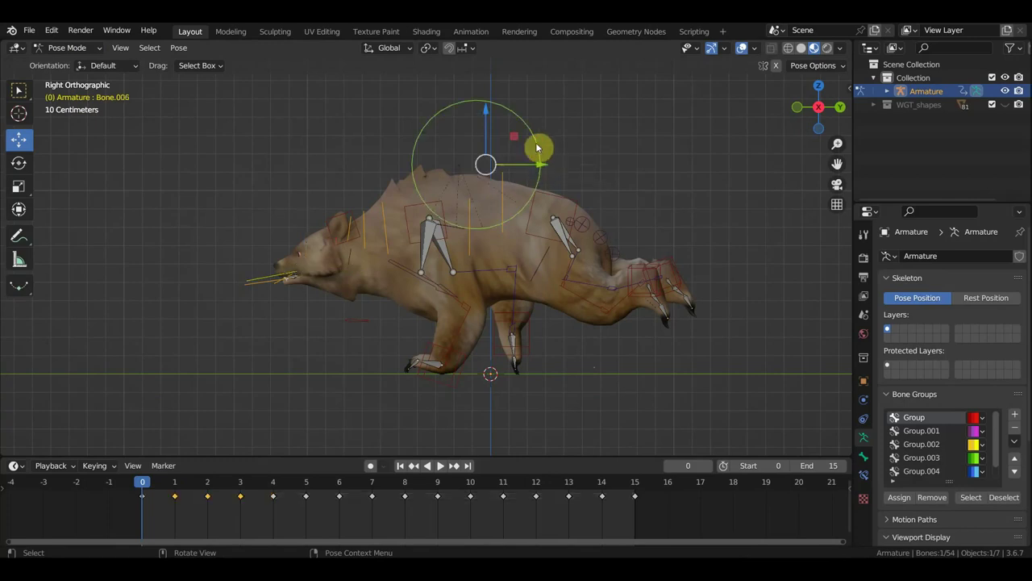
pyautogui.moveTo(489, 122); pyautogui.dragTo(496, 127)
pyautogui.click(567, 218)
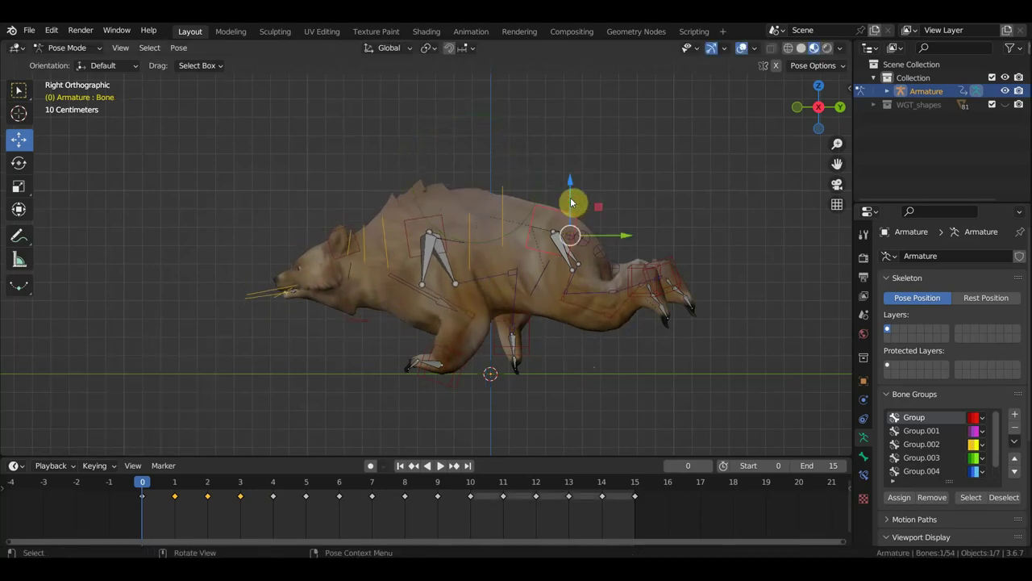
pyautogui.moveTo(572, 188)
pyautogui.mouseDown()
pyautogui.moveTo(578, 174)
pyautogui.moveTo(576, 214)
pyautogui.mouseUp()
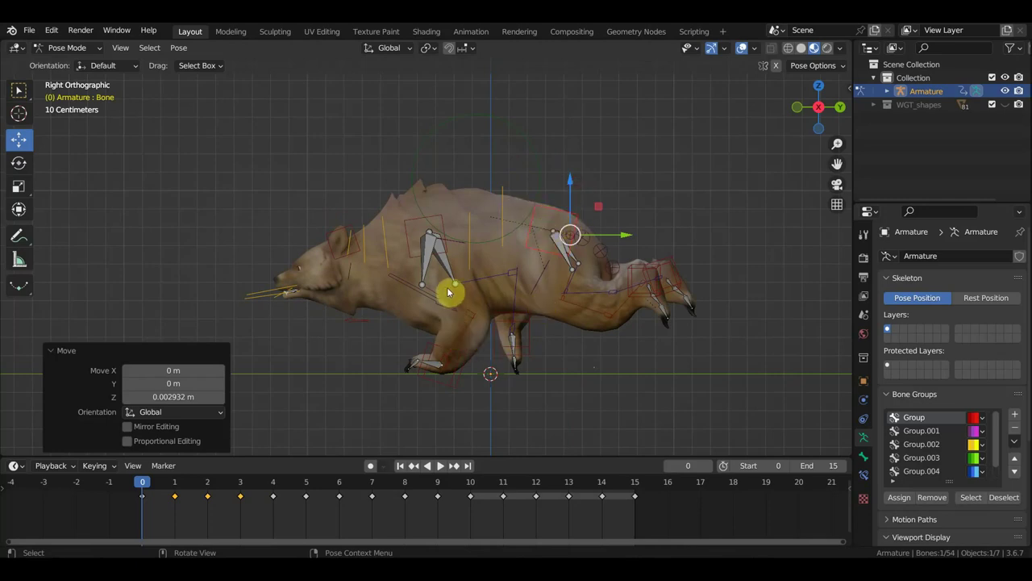
pyautogui.click(403, 246)
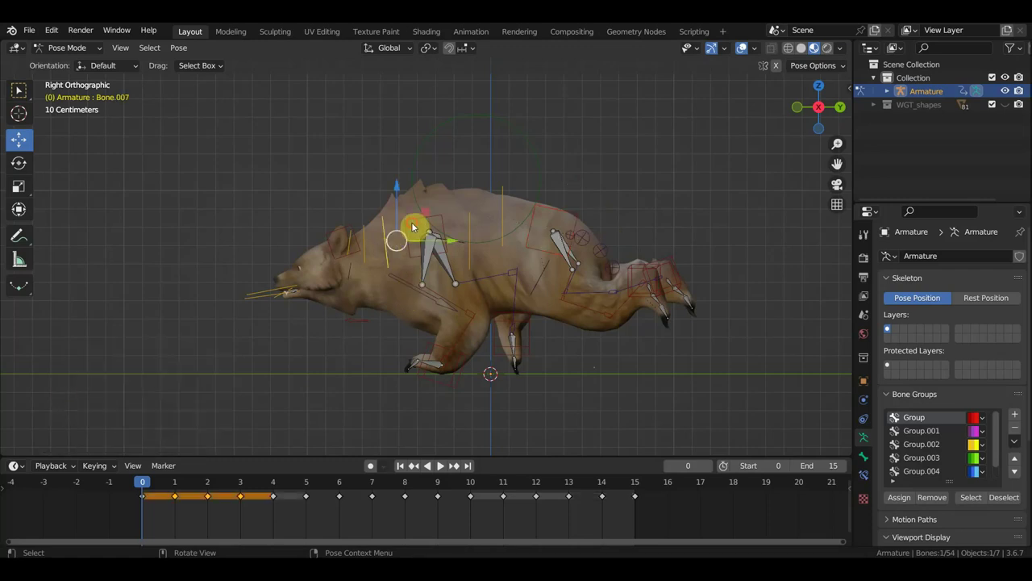
pyautogui.moveTo(427, 187)
pyautogui.mouseDown()
pyautogui.moveTo(427, 166)
pyautogui.moveTo(428, 193)
pyautogui.mouseUp()
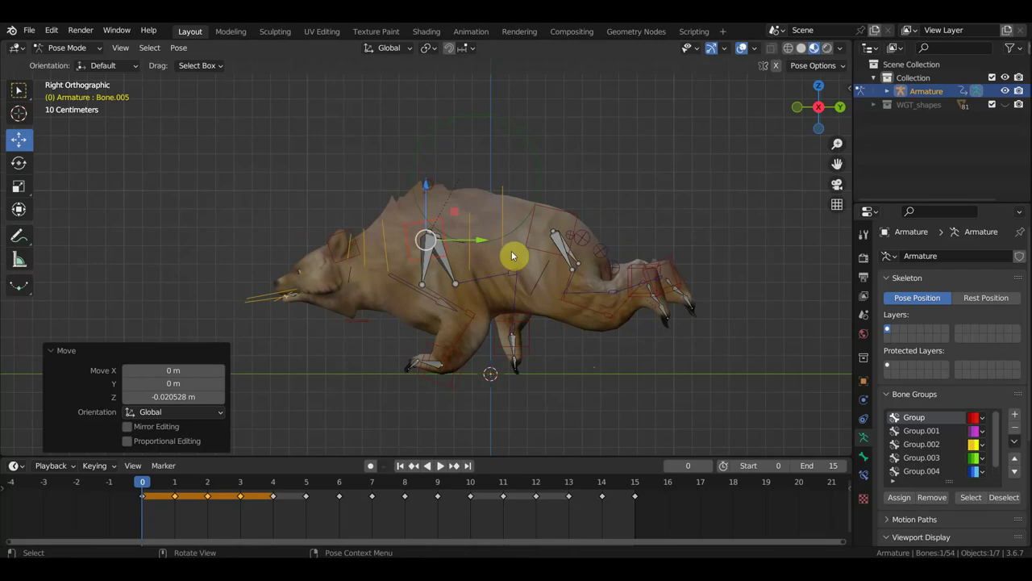
pyautogui.click(433, 301)
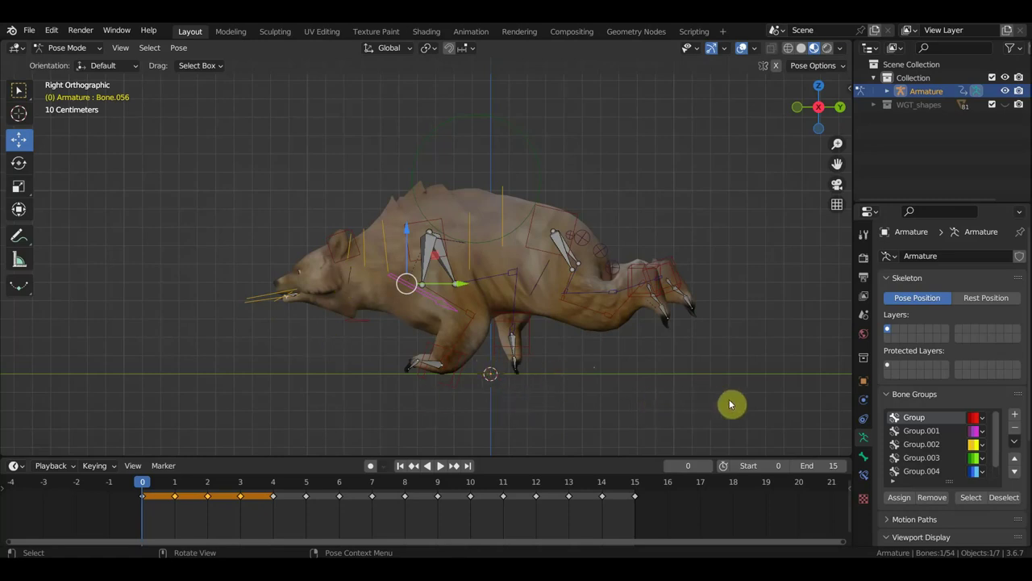
pyautogui.moveTo(780, 416); pyautogui.dragTo(143, 102)
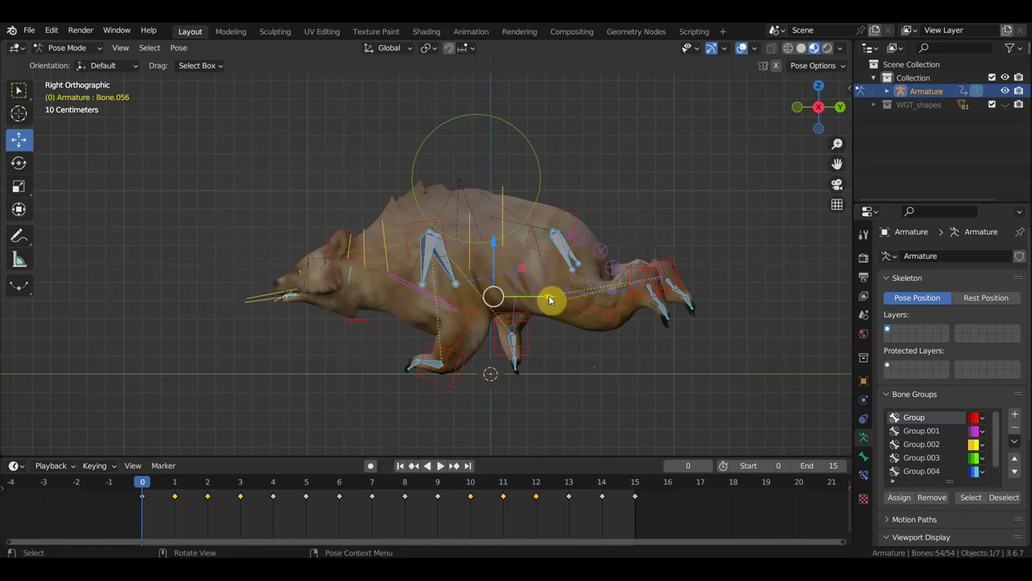
# - Slide the whole rig about 1.2 m along Y and back, then return to right orthographic view
pyautogui.moveTo(550, 300); pyautogui.dragTo(333, 298)
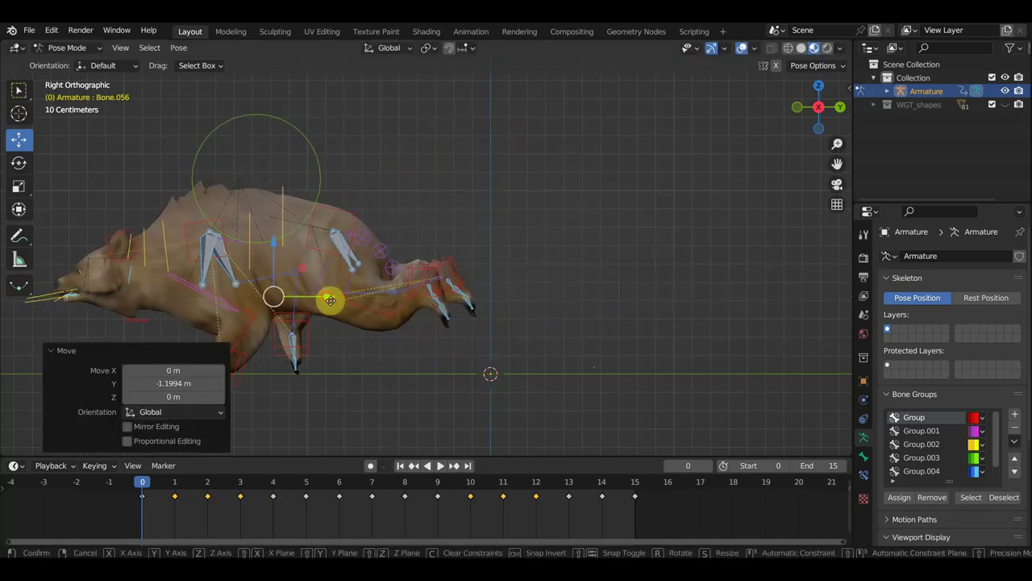
pyautogui.moveTo(331, 300); pyautogui.dragTo(548, 336)
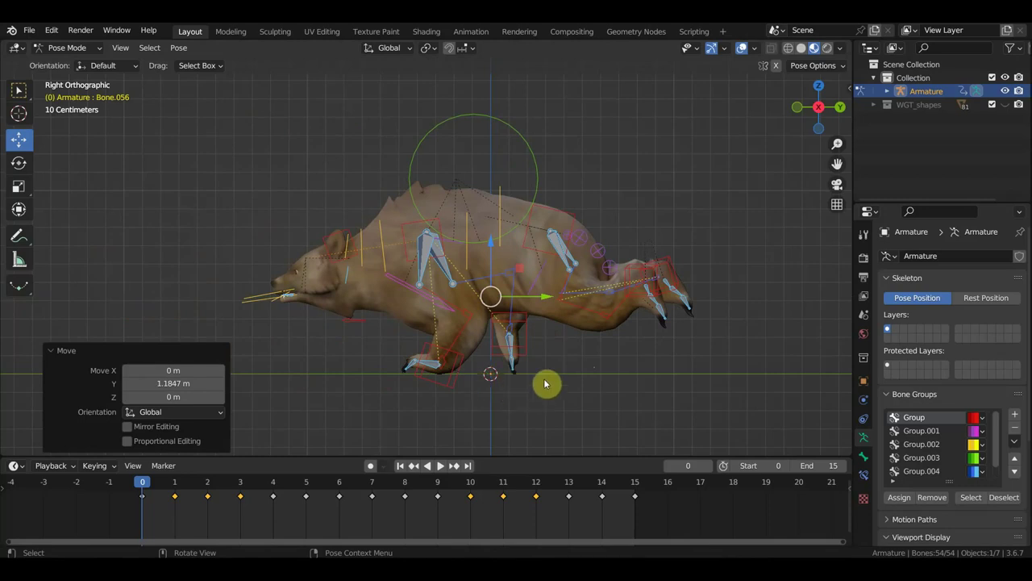
pyautogui.moveTo(544, 384); pyautogui.dragTo(581, 366, button='middle')
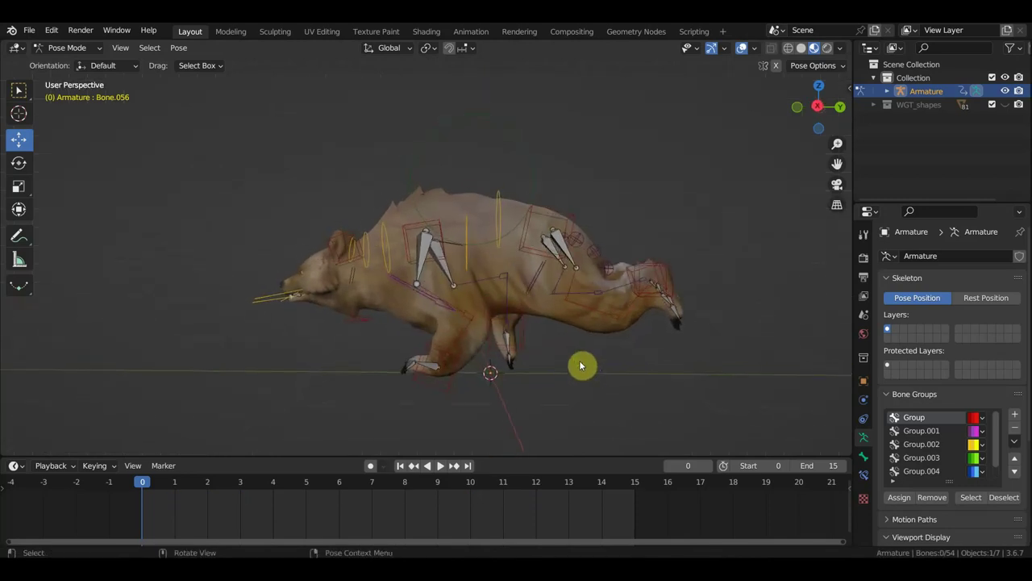
pyautogui.moveTo(520, 333)
pyautogui.mouseDown(button='middle')
pyautogui.moveTo(569, 329)
pyautogui.moveTo(484, 364)
pyautogui.mouseUp(button='middle')
pyautogui.moveTo(577, 361)
pyautogui.mouseDown(button='middle')
pyautogui.moveTo(592, 357)
pyautogui.moveTo(506, 355)
pyautogui.moveTo(517, 356)
pyautogui.mouseUp(button='middle')
pyautogui.press('KP_3')
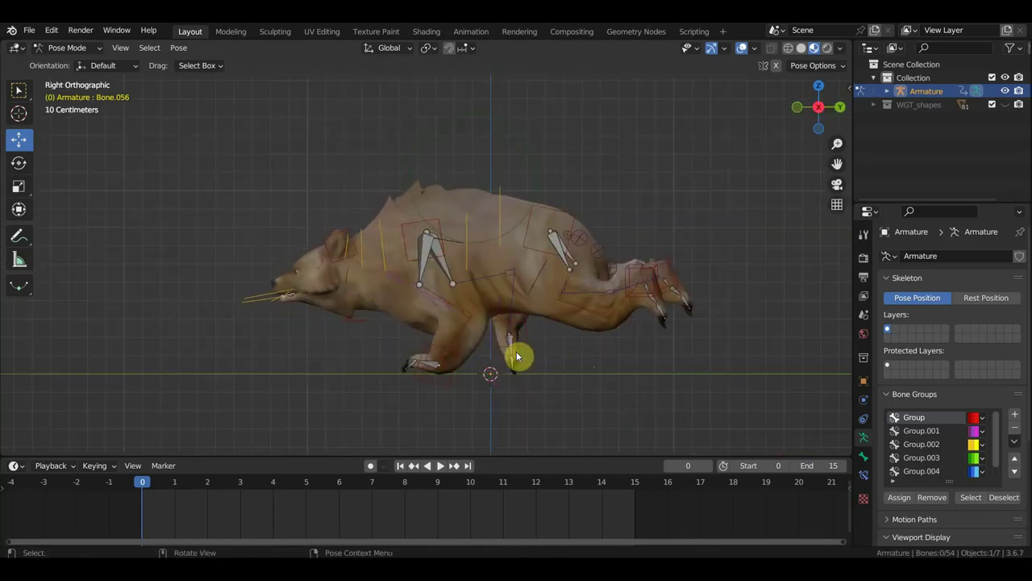
# - Lift all bones about half a metre, rotate the rig 137° then -201°, and move it 2.1 m left
pyautogui.moveTo(741, 411); pyautogui.dragTo(264, 169)
pyautogui.scroll(-2, 485, 280)
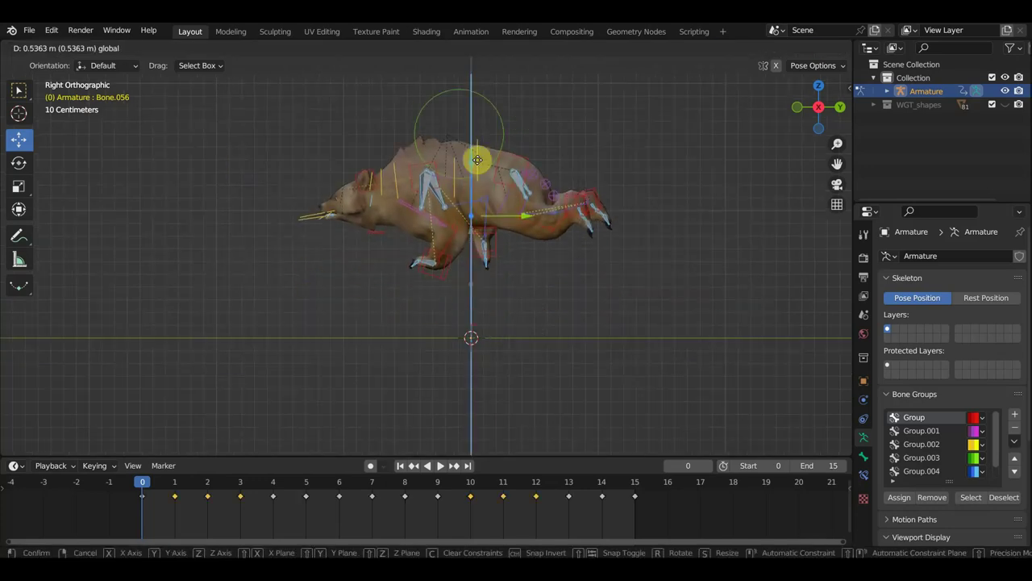
pyautogui.moveTo(468, 232); pyautogui.dragTo(477, 165)
pyautogui.press('r')
pyautogui.click(414, 312)
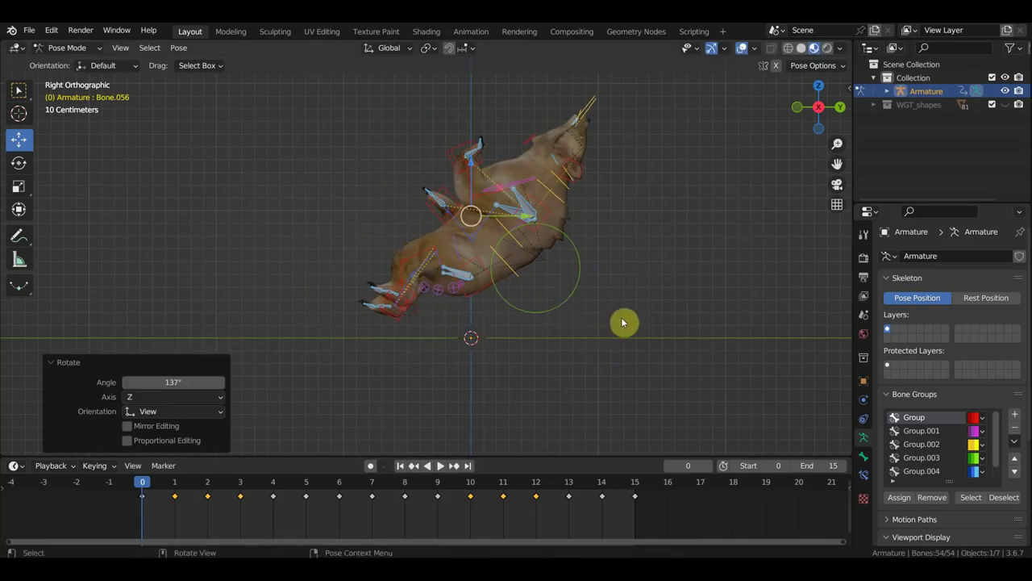
pyautogui.press('r')
pyautogui.click(368, 207)
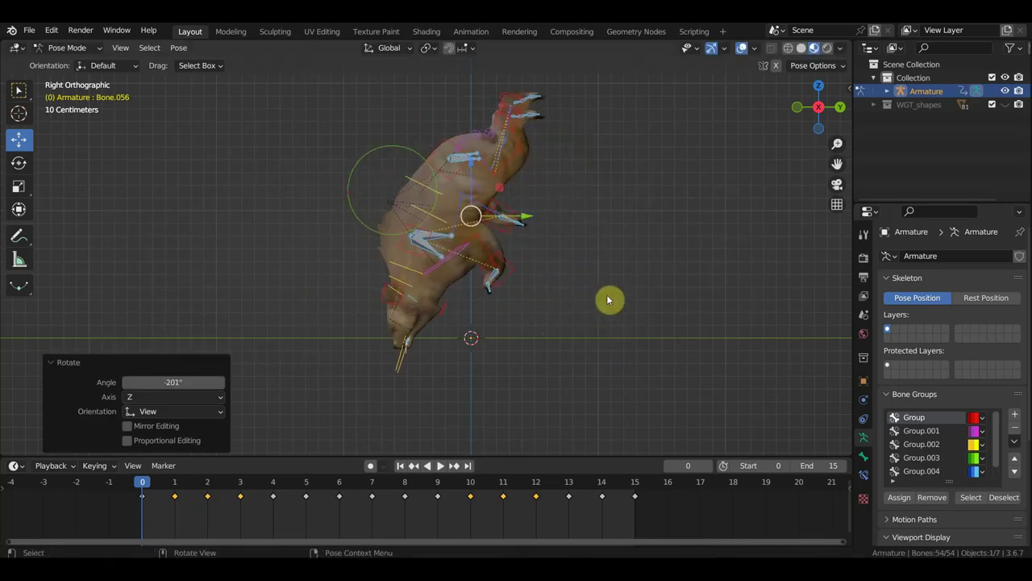
pyautogui.press('g')
pyautogui.click(340, 286)
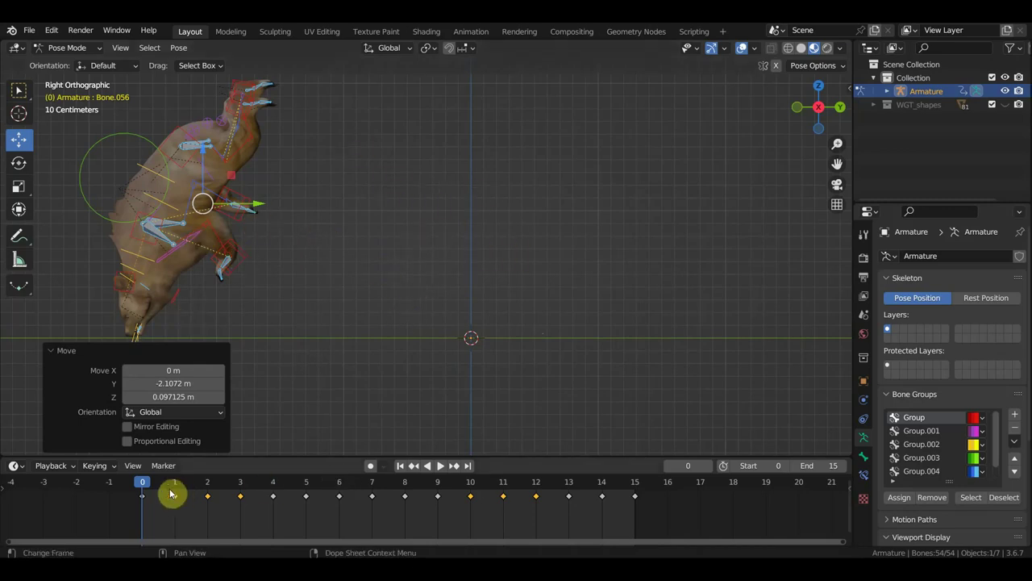
# - Scrub the animation from frame 0 to 9, then play the walk cycle from frame 0
pyautogui.moveTo(171, 494)
pyautogui.mouseDown()
pyautogui.moveTo(446, 494)
pyautogui.moveTo(201, 493)
pyautogui.moveTo(372, 493)
pyautogui.mouseUp()
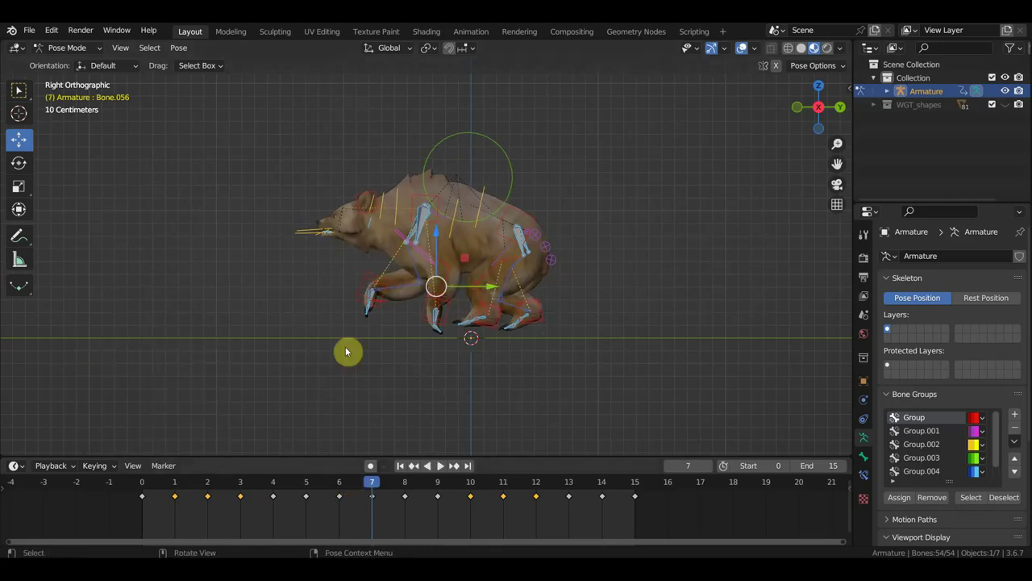
pyautogui.click(142, 484)
pyautogui.press('space')
pyautogui.press('space')
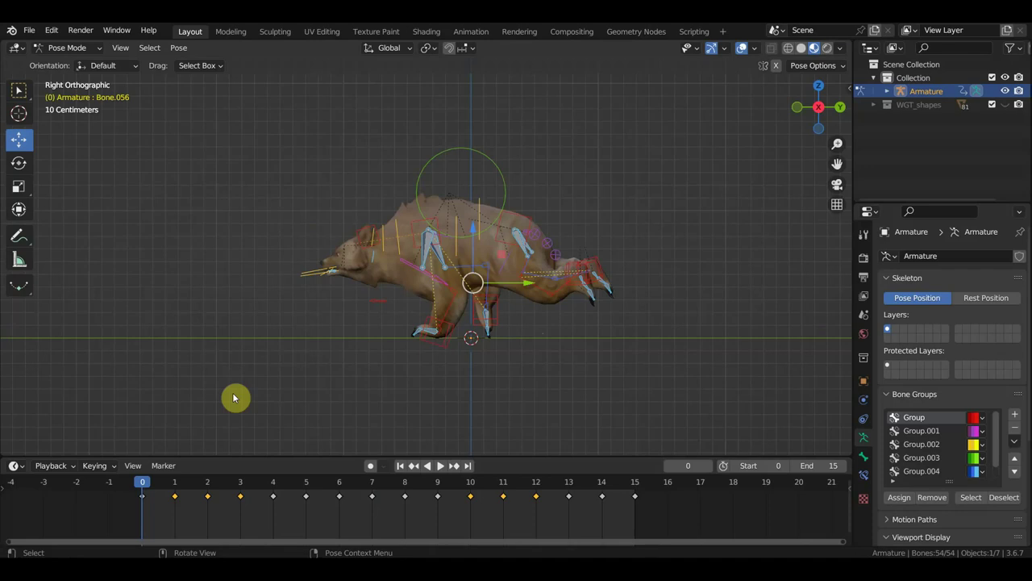
pyautogui.click(56, 47)
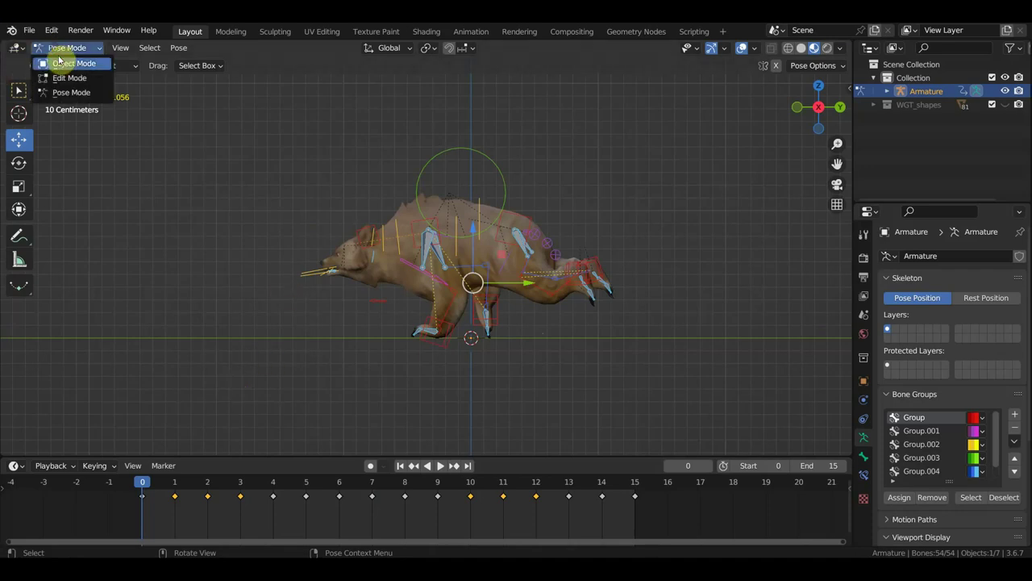
# - Return the armature to Object Mode and add a NURBS path at the origin
pyautogui.click(58, 62)
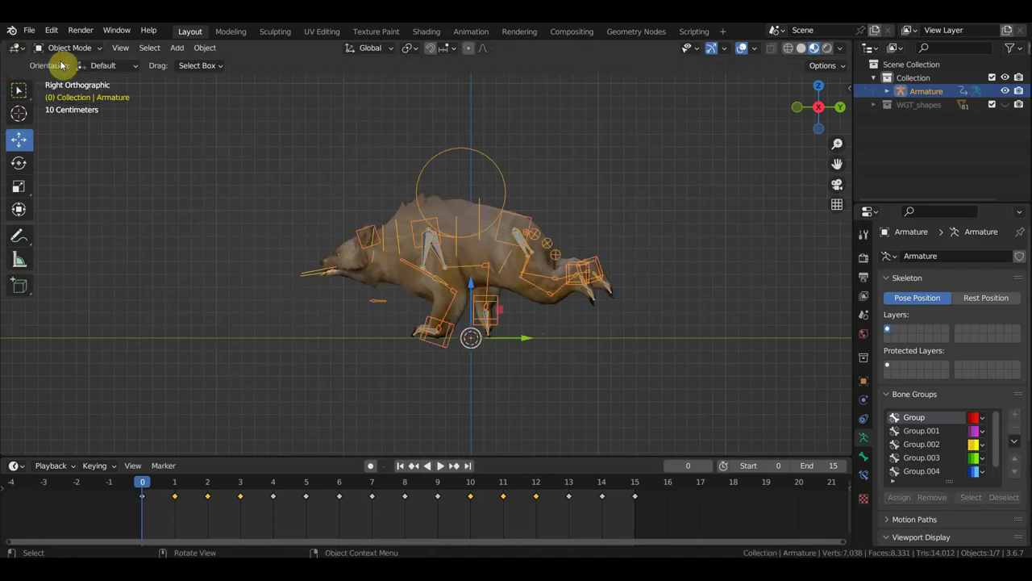
pyautogui.click(177, 47)
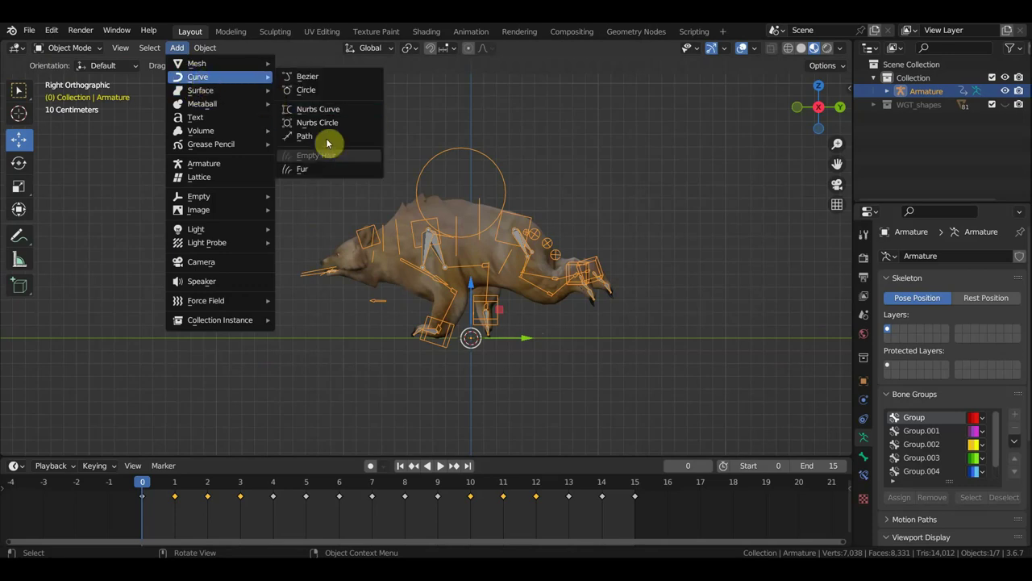
pyautogui.moveTo(198, 77)
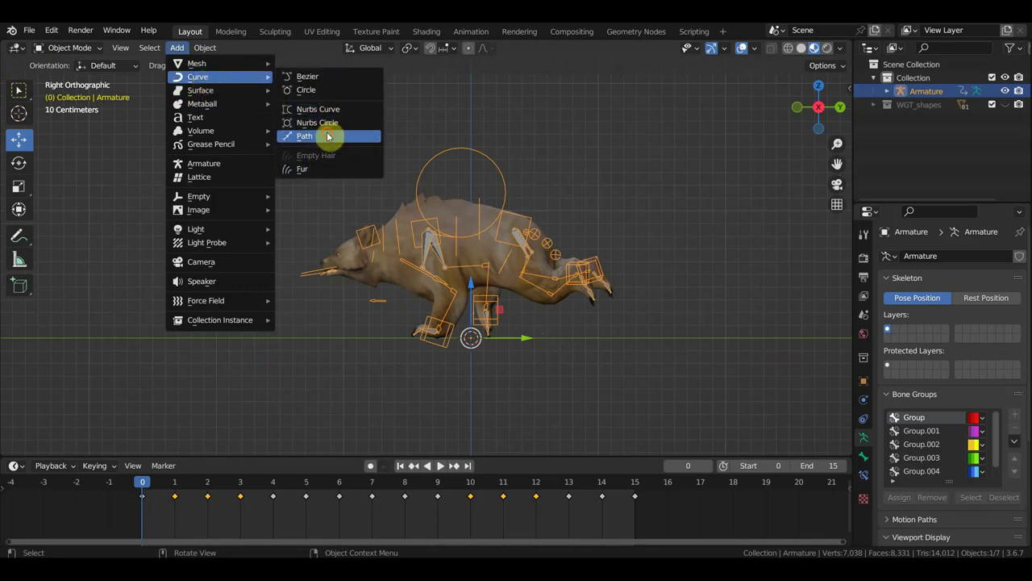
pyautogui.click(327, 136)
# - From top view, rotate the path about 90° around Z to run along the bear
pyautogui.press('KP_7')
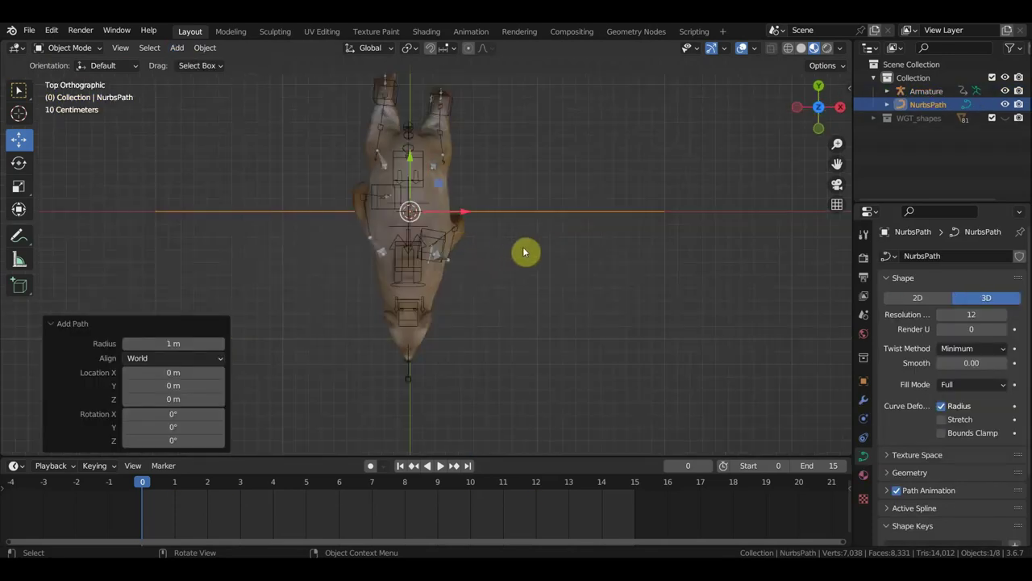
pyautogui.scroll(-3, 612, 218)
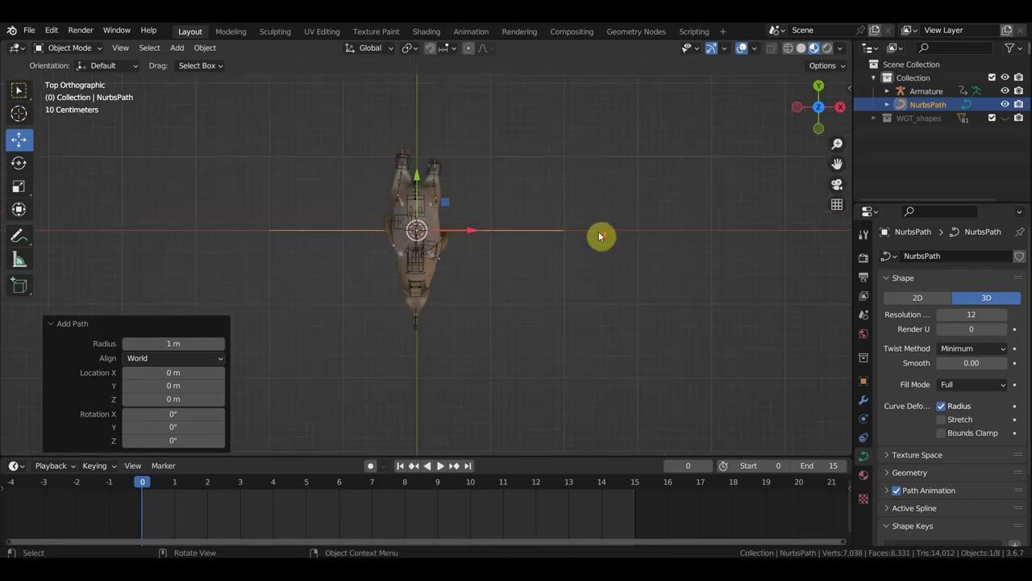
pyautogui.press('r')
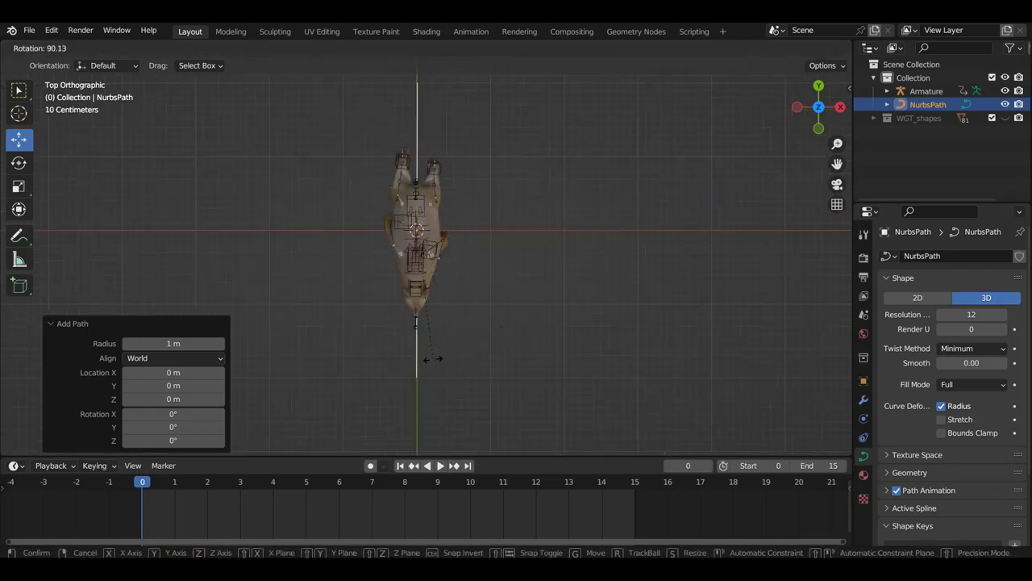
pyautogui.click(431, 358)
pyautogui.moveTo(543, 290); pyautogui.dragTo(444, 242, button='middle')
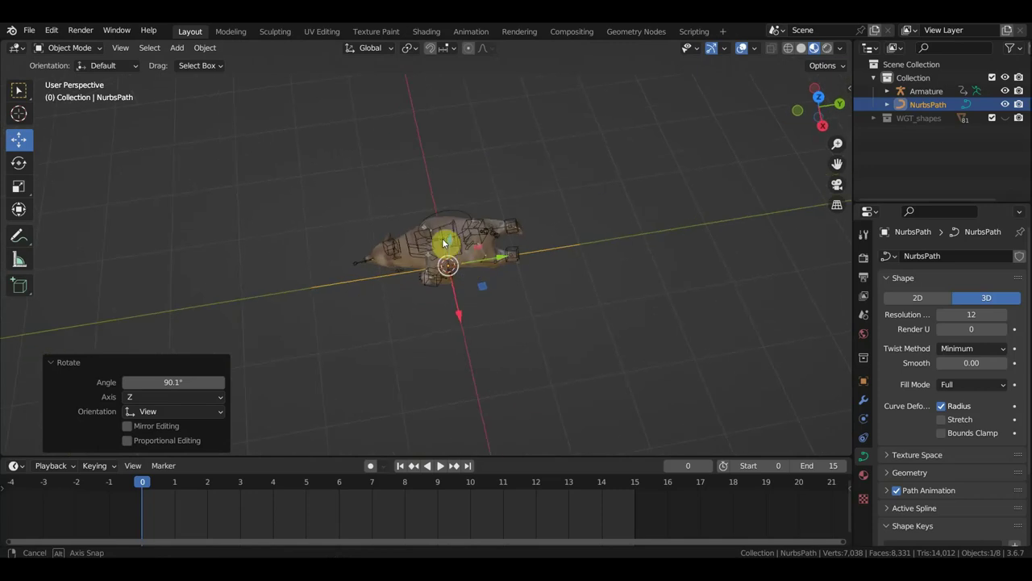
pyautogui.click(69, 49)
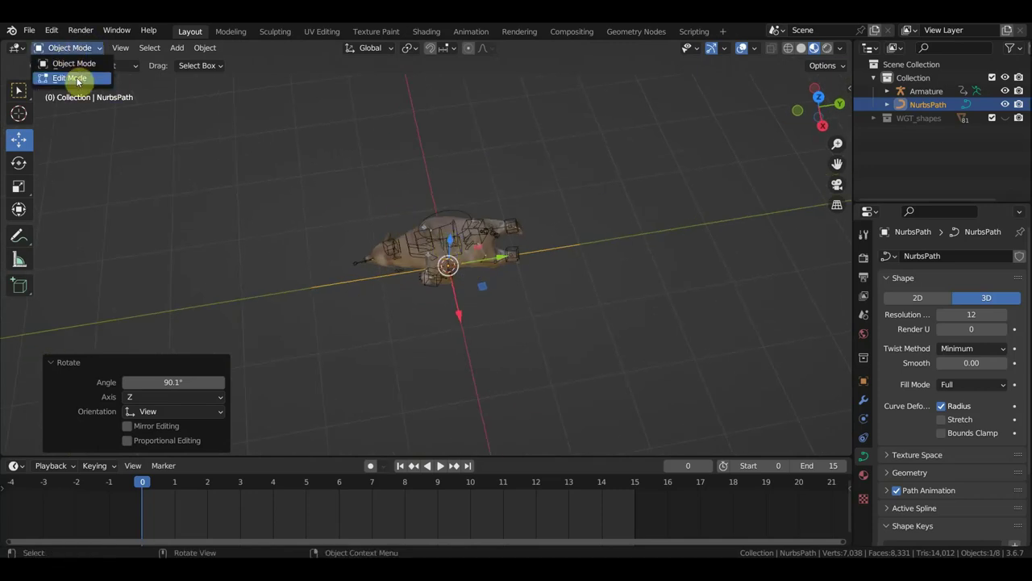
# - Put the NurbsPath into Edit Mode and try the Face Orientation overlay on and off
pyautogui.click(74, 76)
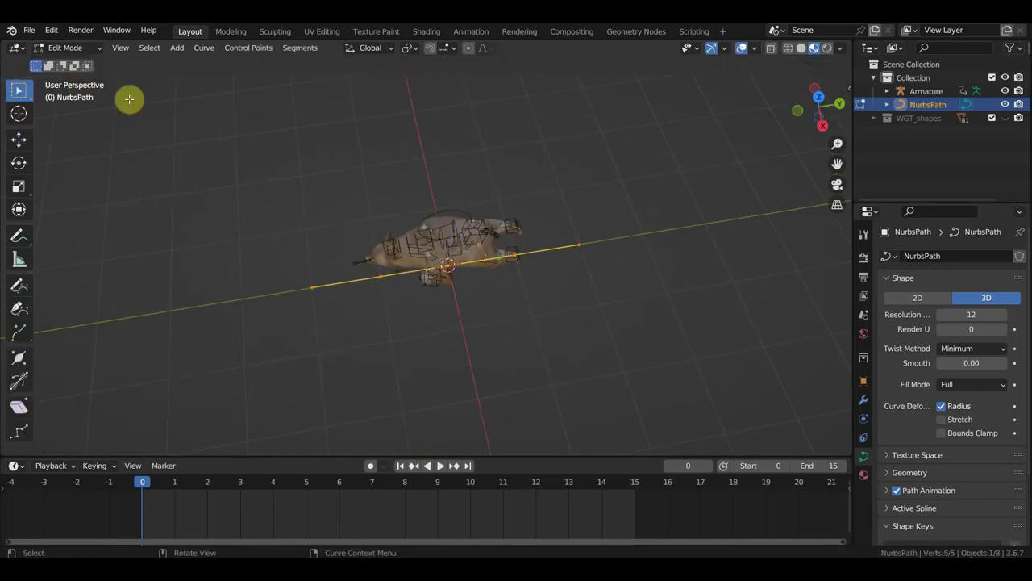
pyautogui.click(756, 49)
pyautogui.click(756, 52)
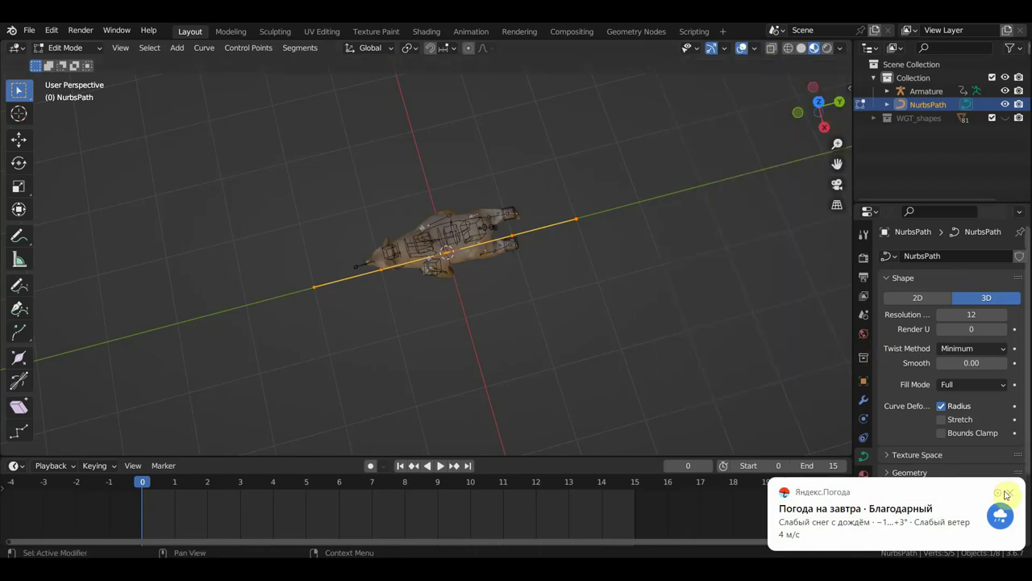
pyautogui.click(752, 49)
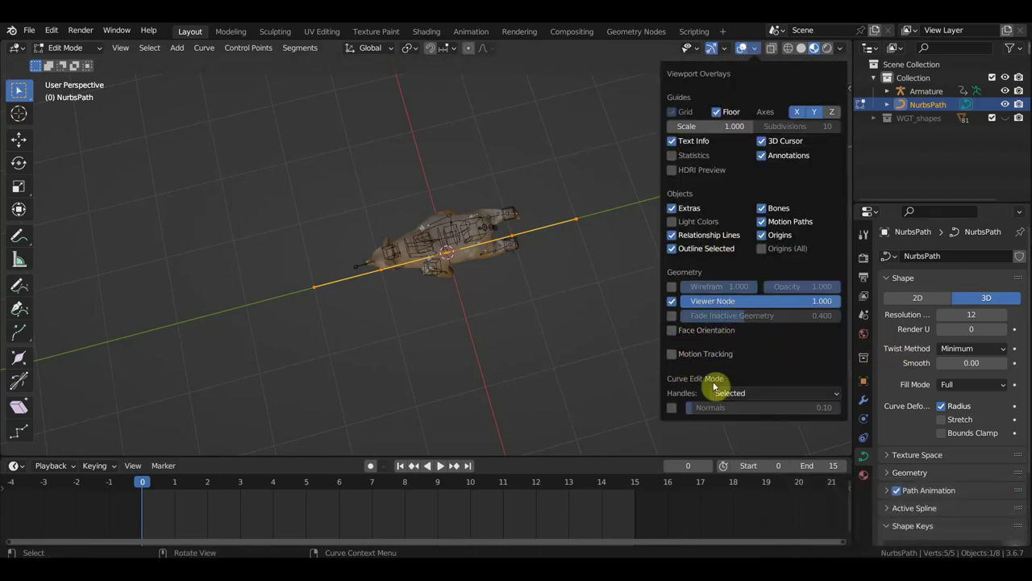
pyautogui.click(669, 331)
pyautogui.click(669, 330)
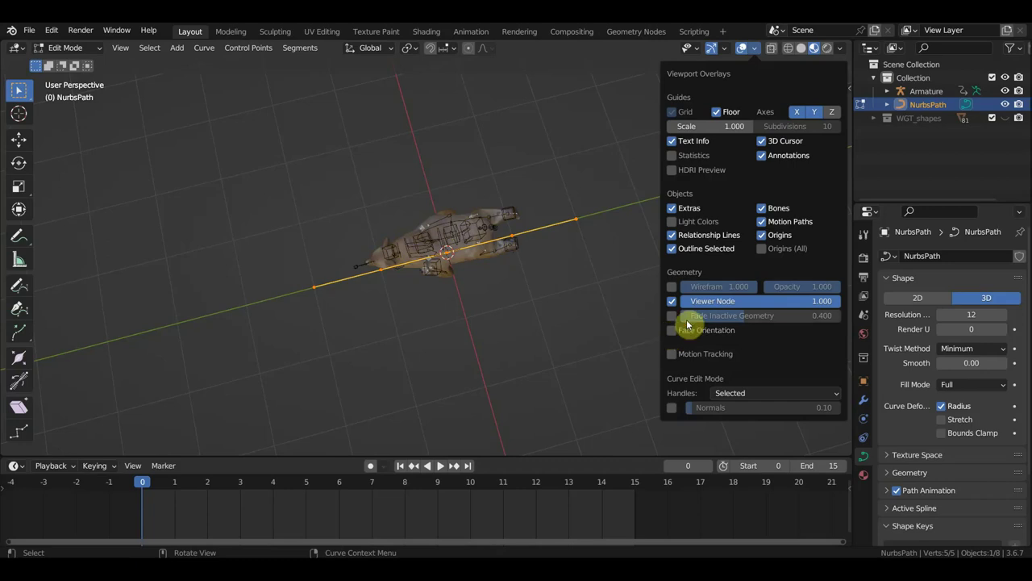
# - Enable curve Normals in the Viewport Overlays and zoom in on the path
pyautogui.click(760, 50)
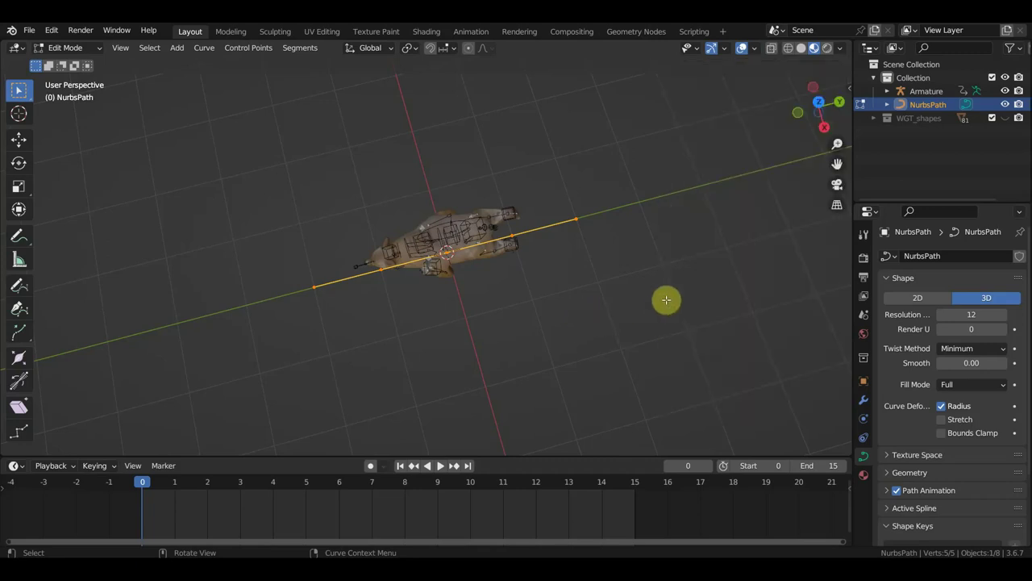
pyautogui.scroll(4, 592, 246)
pyautogui.scroll(1, 596, 243)
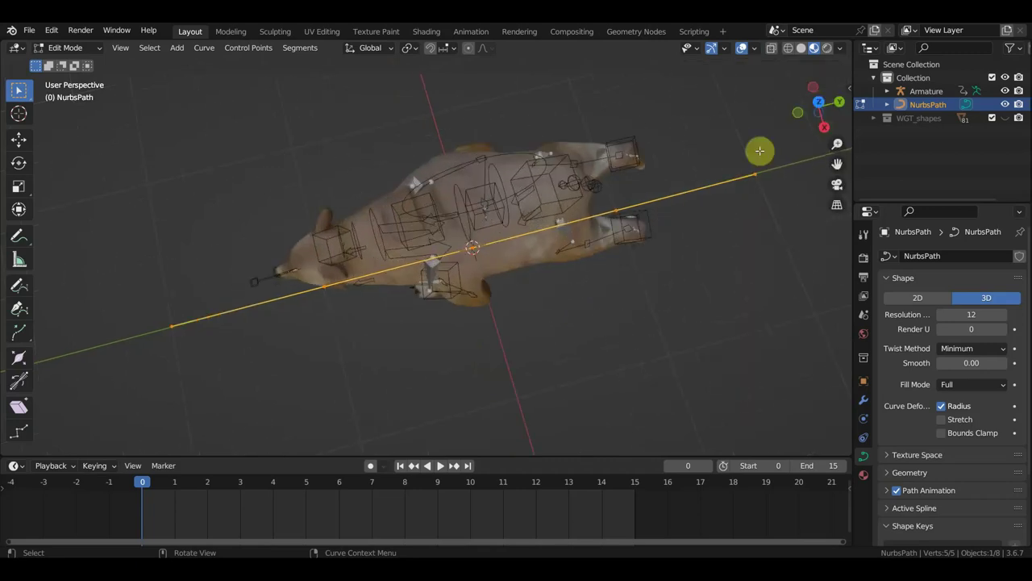
pyautogui.click(757, 48)
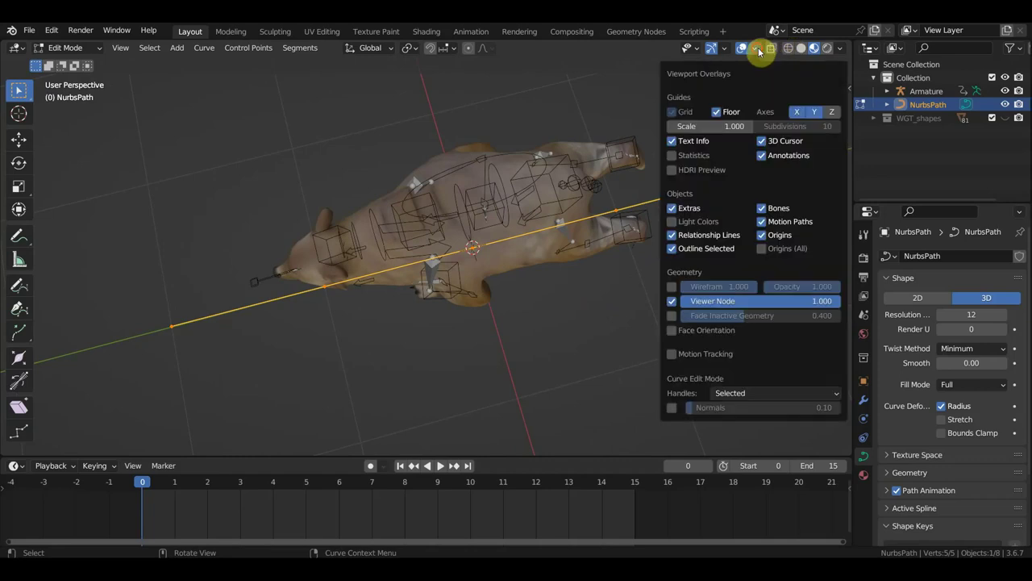
pyautogui.click(674, 332)
pyautogui.click(673, 332)
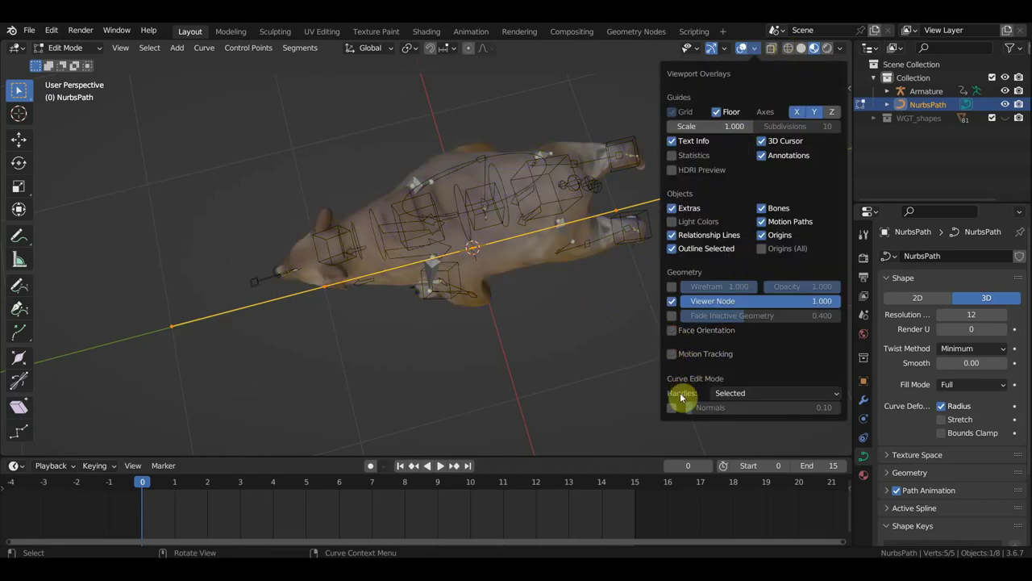
pyautogui.click(672, 355)
pyautogui.click(672, 355)
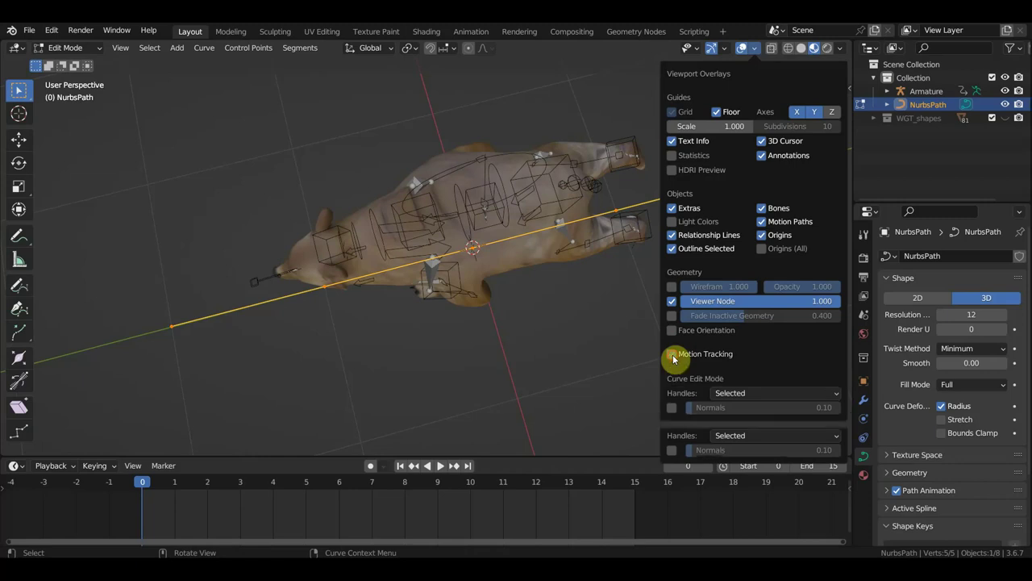
pyautogui.click(672, 408)
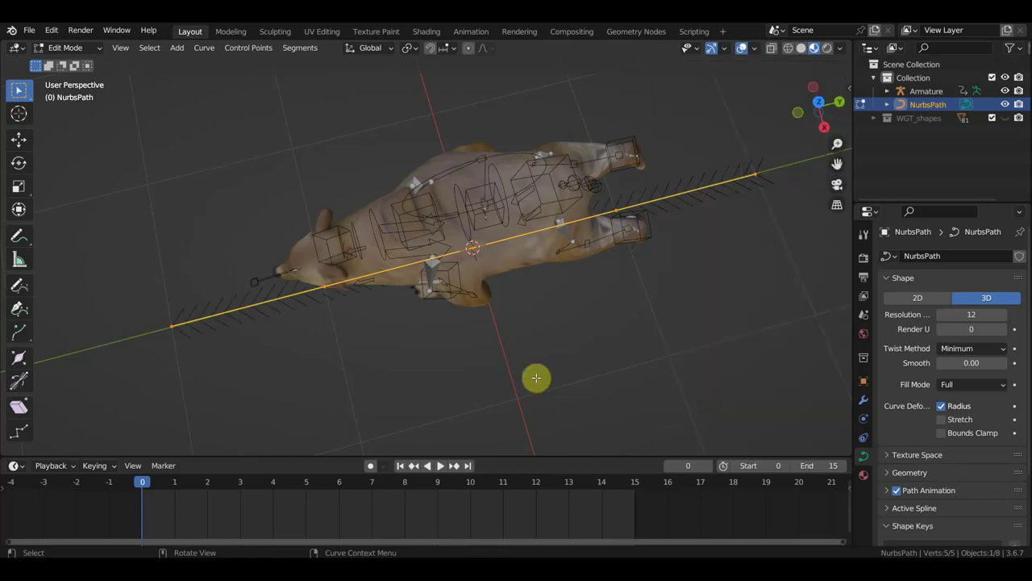
pyautogui.scroll(2, 467, 346)
pyautogui.scroll(2, 479, 341)
pyautogui.scroll(-1, 477, 333)
# - In top view, box-select only the bottom point of the path
pyautogui.moveTo(477, 333); pyautogui.dragTo(716, 290, button='middle')
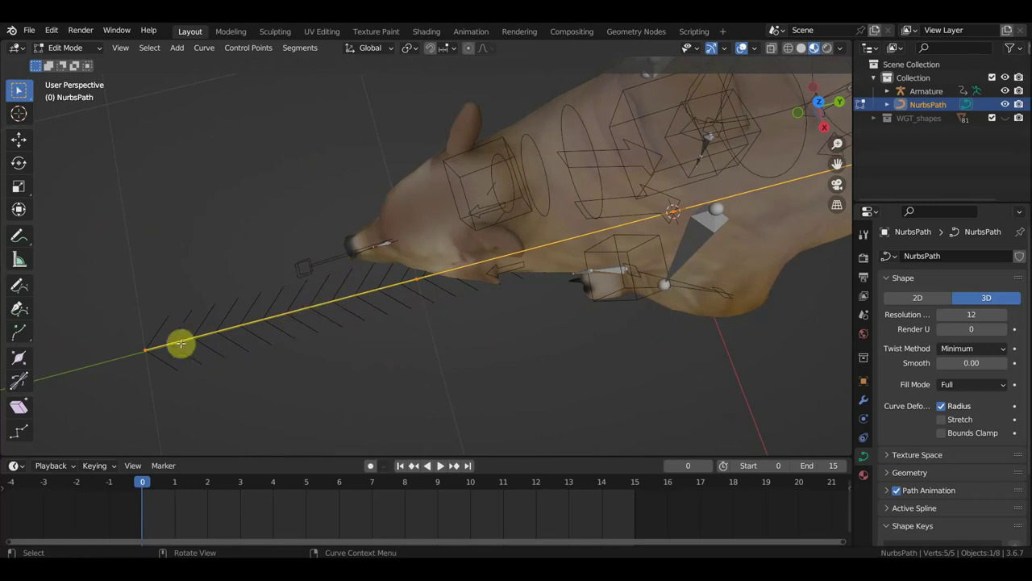
pyautogui.moveTo(282, 320)
pyautogui.mouseDown(button='middle')
pyautogui.moveTo(529, 256)
pyautogui.moveTo(532, 235)
pyautogui.mouseUp(button='middle')
pyautogui.scroll(-3, 406, 301)
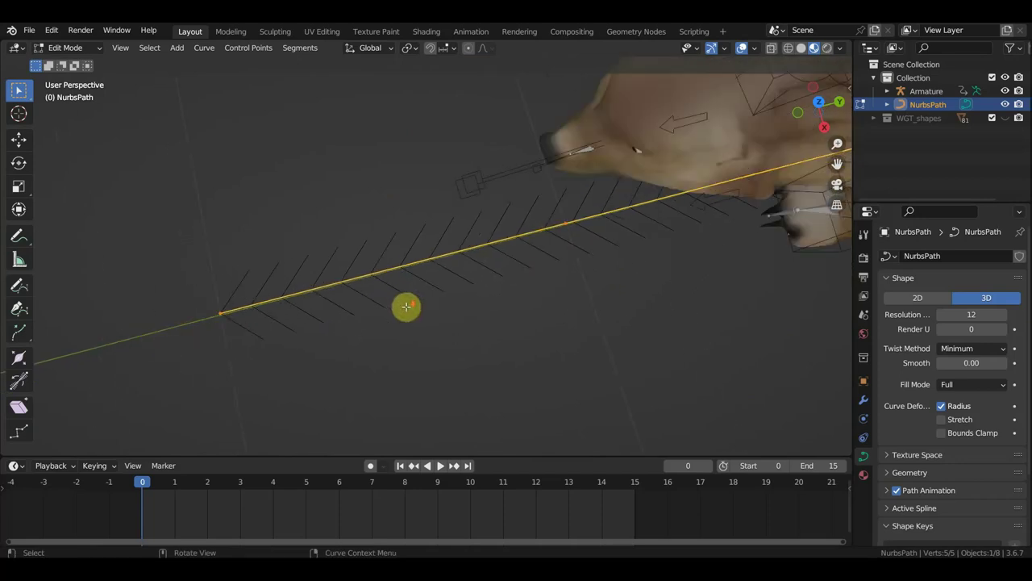
pyautogui.press('KP_7')
pyautogui.scroll(-2, 419, 299)
pyautogui.scroll(-2, 439, 292)
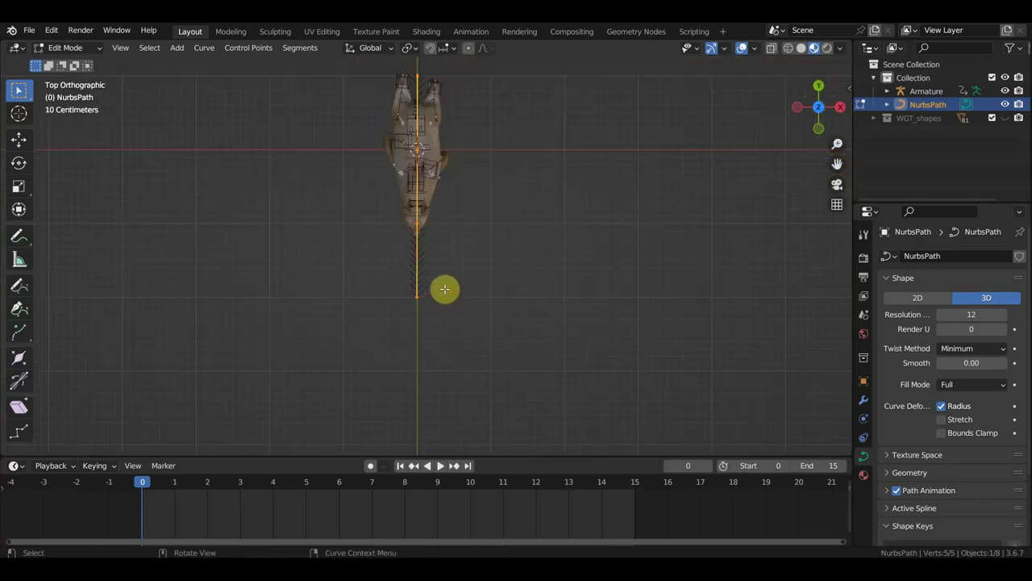
pyautogui.scroll(-2, 460, 272)
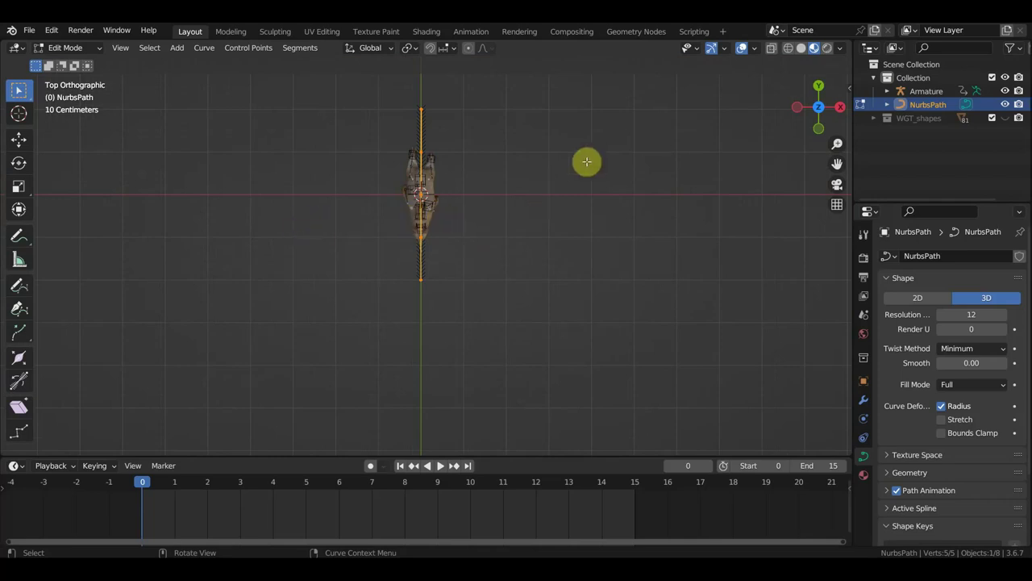
pyautogui.moveTo(478, 327); pyautogui.dragTo(379, 265)
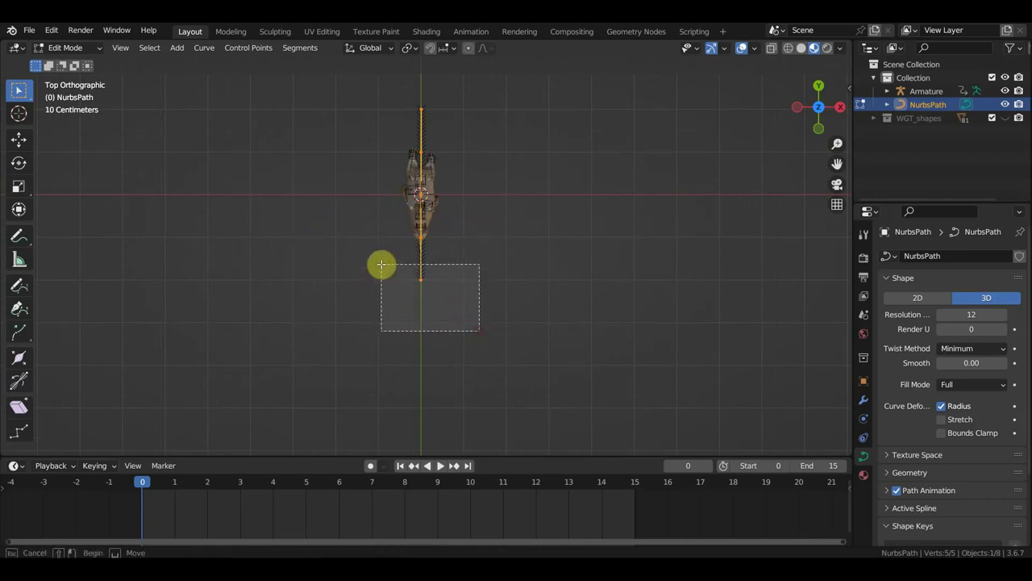
pyautogui.scroll(-4, 449, 288)
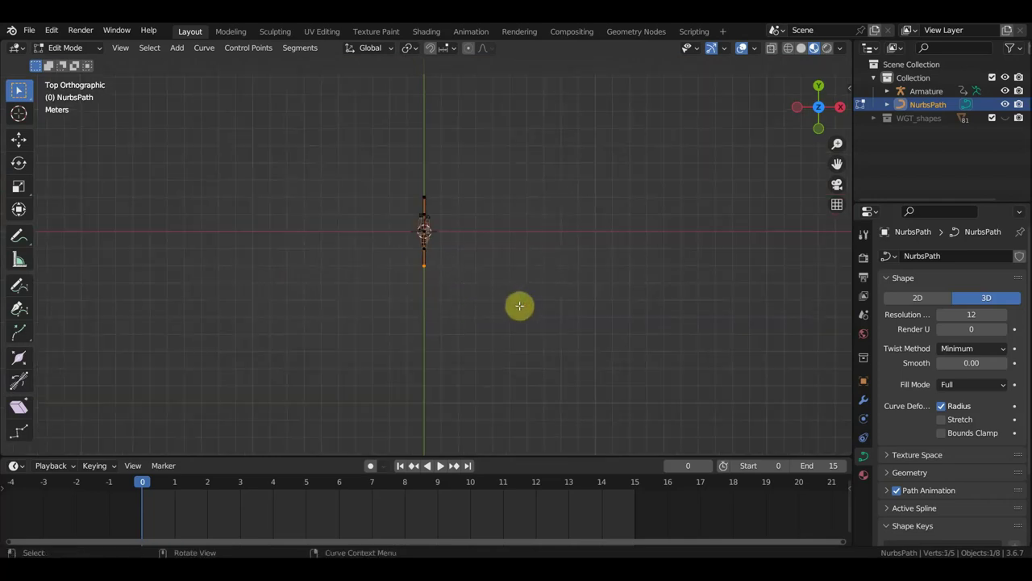
pyautogui.scroll(-1, 519, 304)
pyautogui.keyDown('shift'); pyautogui.moveTo(519, 304); pyautogui.dragTo(516, 240, button='middle'); pyautogui.keyUp('shift')
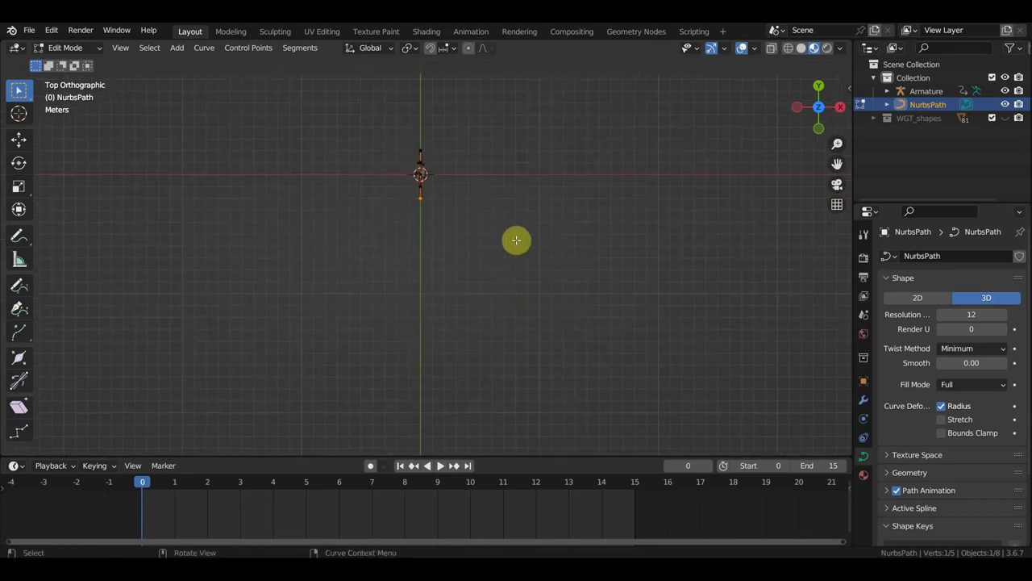
# - In right view, use the Move tool to drag the point to -11.367 m along Y
pyautogui.press('KP_3')
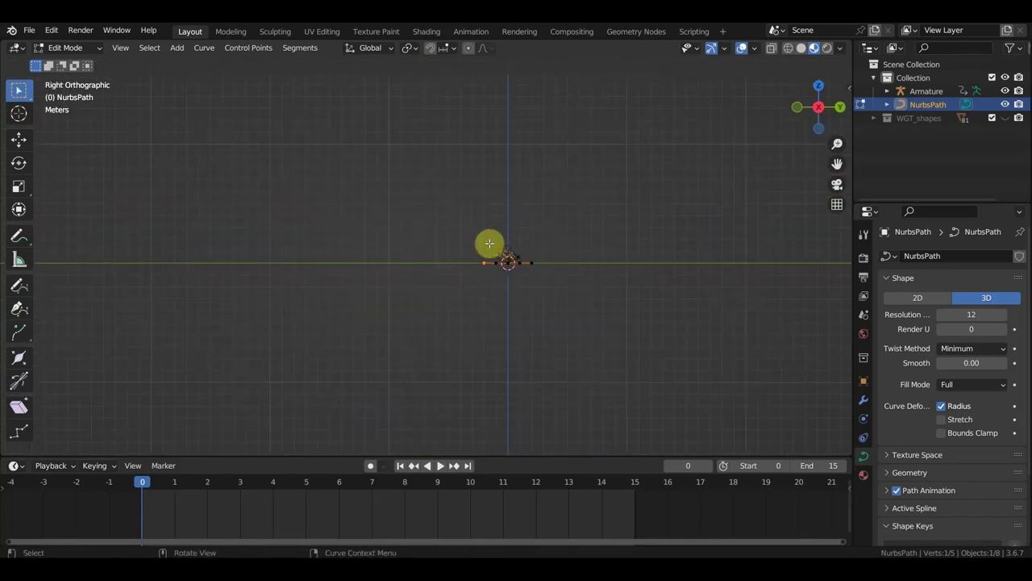
pyautogui.click(20, 142)
pyautogui.scroll(1, 180, 215)
pyautogui.scroll(4, 461, 247)
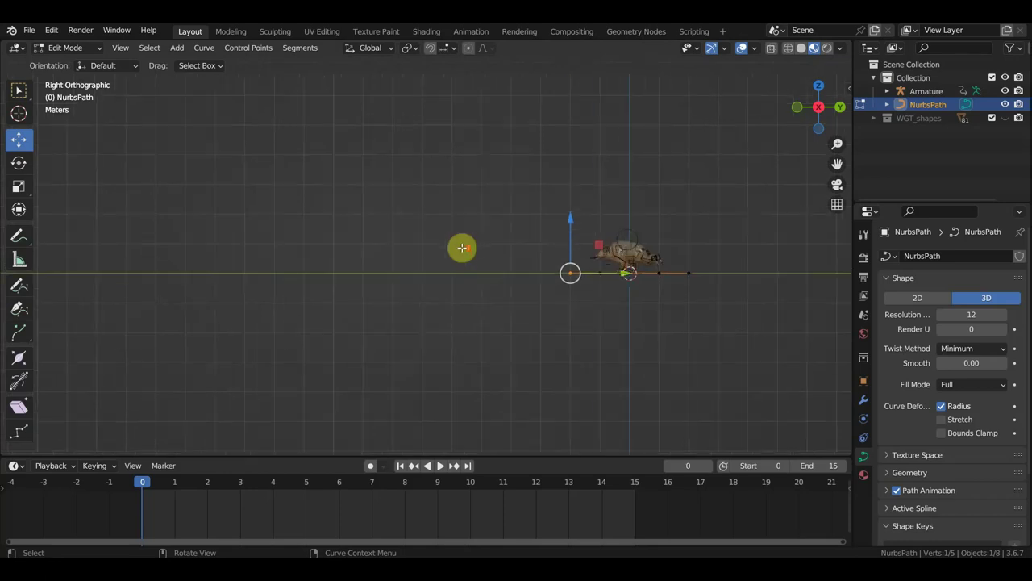
pyautogui.moveTo(628, 273); pyautogui.dragTo(286, 280)
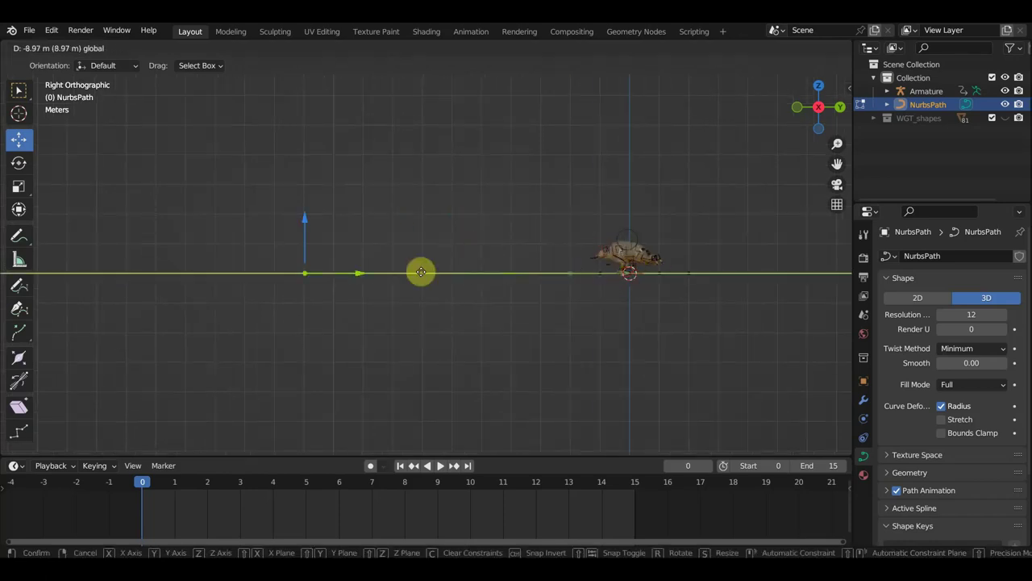
pyautogui.moveTo(341, 293); pyautogui.dragTo(426, 415, button='middle')
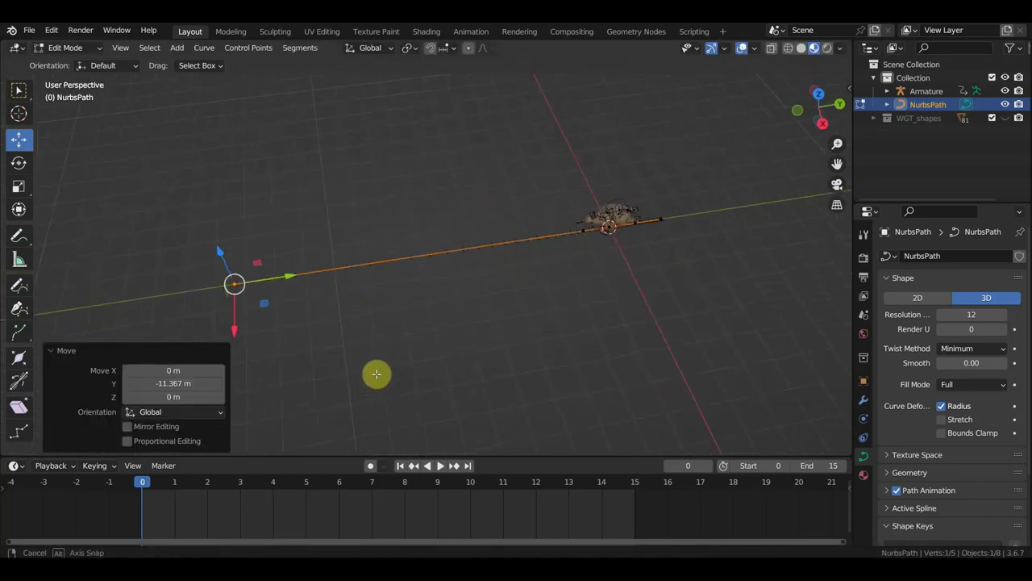
pyautogui.press('KP_7')
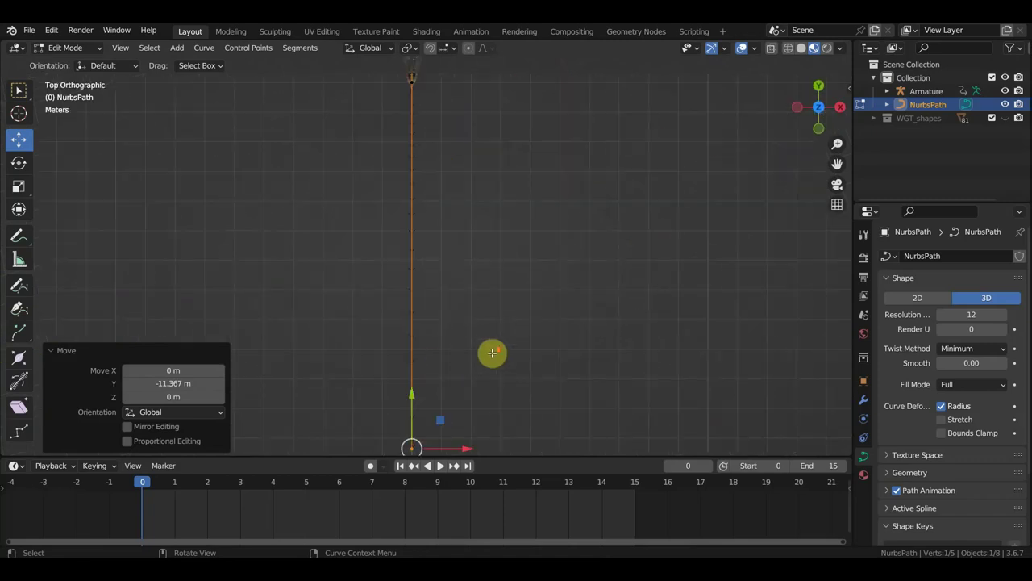
pyautogui.moveTo(491, 353)
pyautogui.keyDown('shift'); pyautogui.mouseDown(button='middle')
pyautogui.moveTo(521, 341)
pyautogui.moveTo(572, 275)
pyautogui.mouseUp(button='middle'); pyautogui.keyUp('shift')
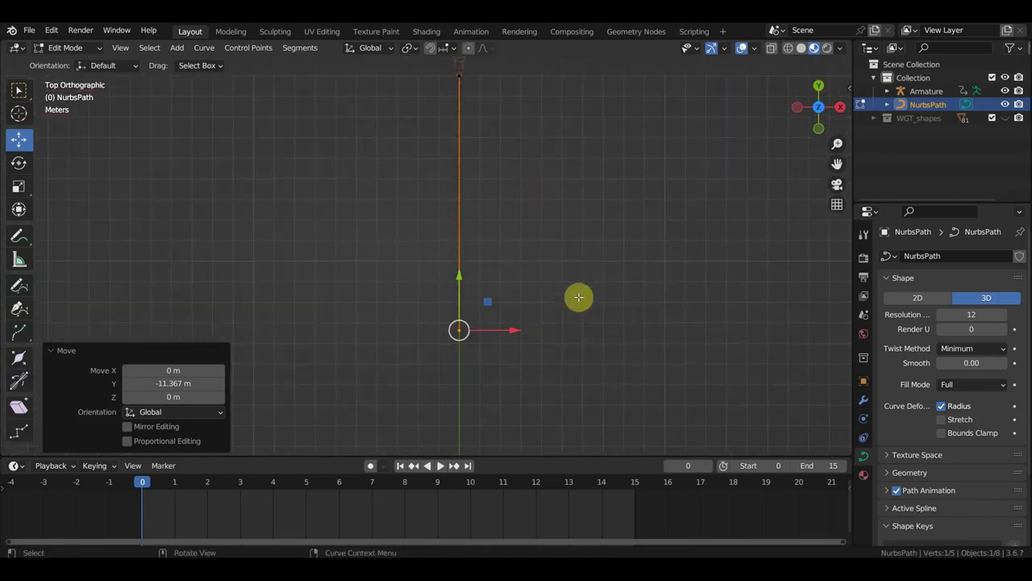
# - Extrude five new path points sweeping down, left and up to the top of the loop
pyautogui.press('e')
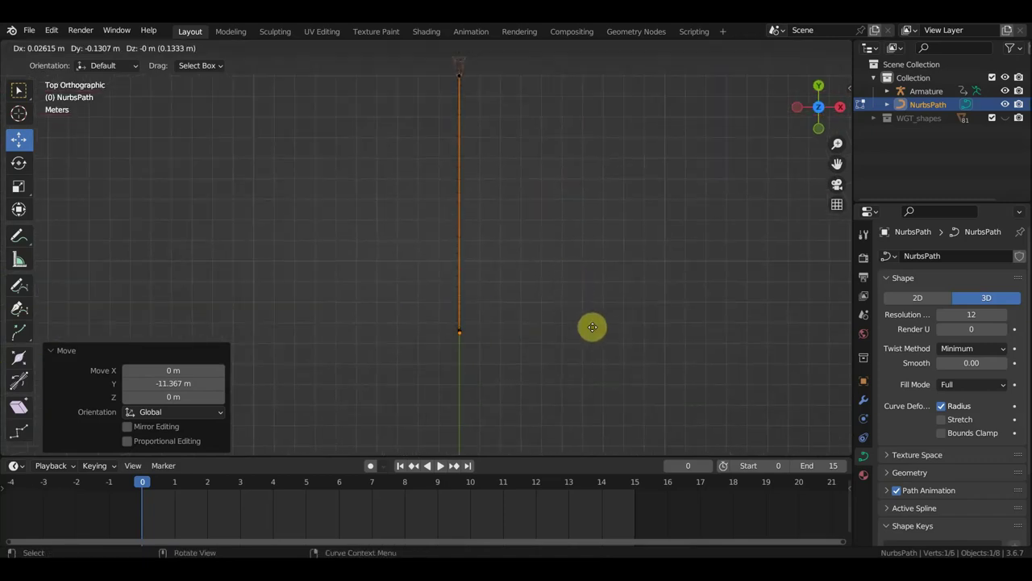
pyautogui.click(562, 395)
pyautogui.scroll(-3, 568, 379)
pyautogui.press('e')
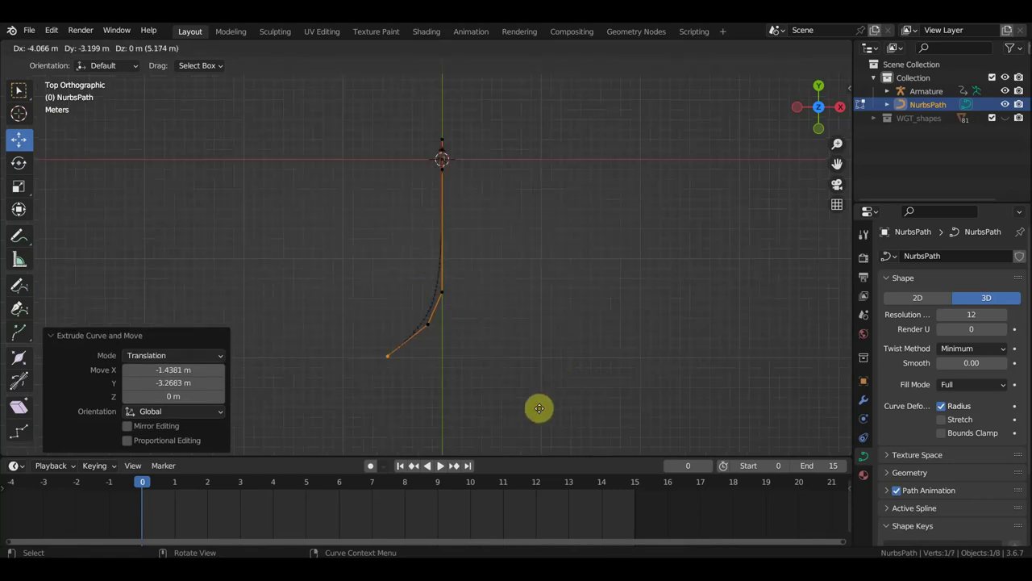
pyautogui.click(430, 419)
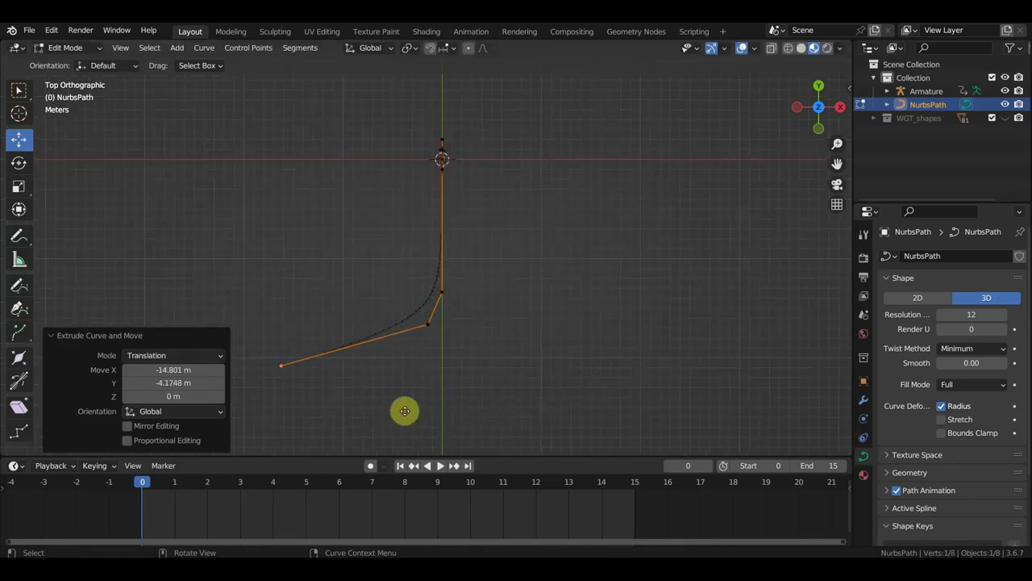
pyautogui.press('e')
pyautogui.click(281, 331)
pyautogui.press('e')
pyautogui.click(266, 191)
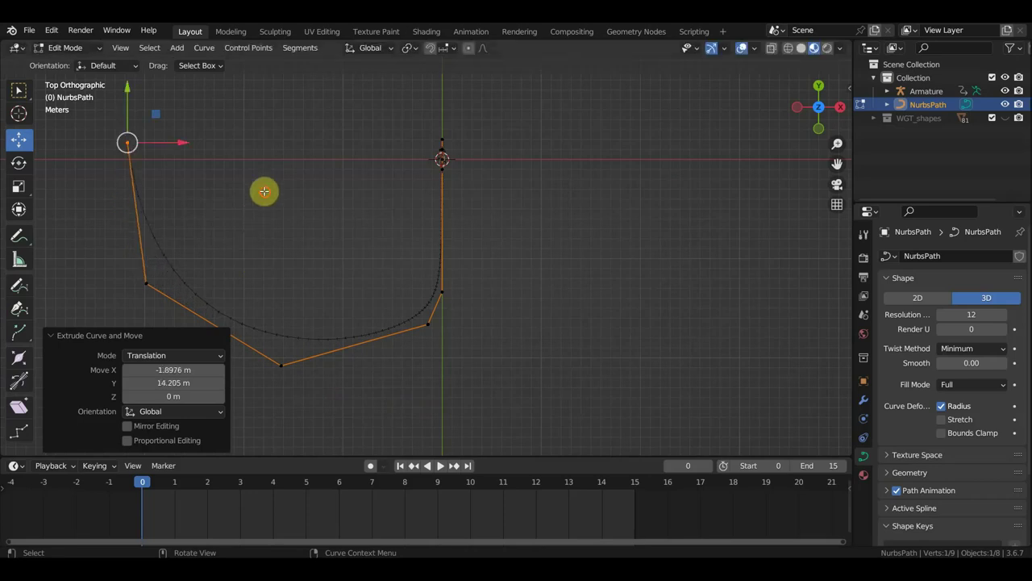
pyautogui.press('e')
pyautogui.click(350, 89)
# - Extrude two more points down the right side, ending near the path's start
pyautogui.scroll(-3, 388, 93)
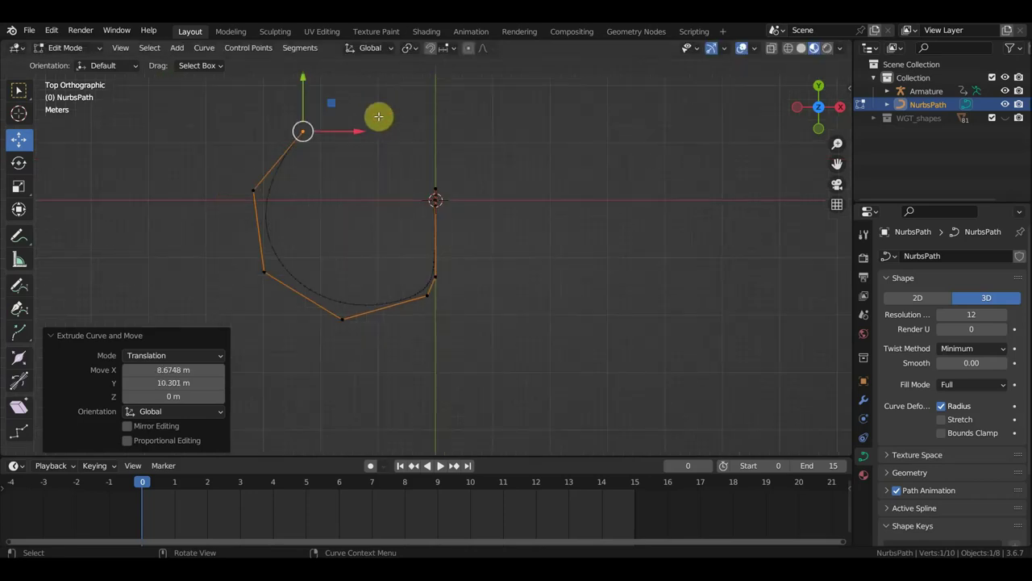
pyautogui.press('e')
pyautogui.click(480, 109)
pyautogui.press('e')
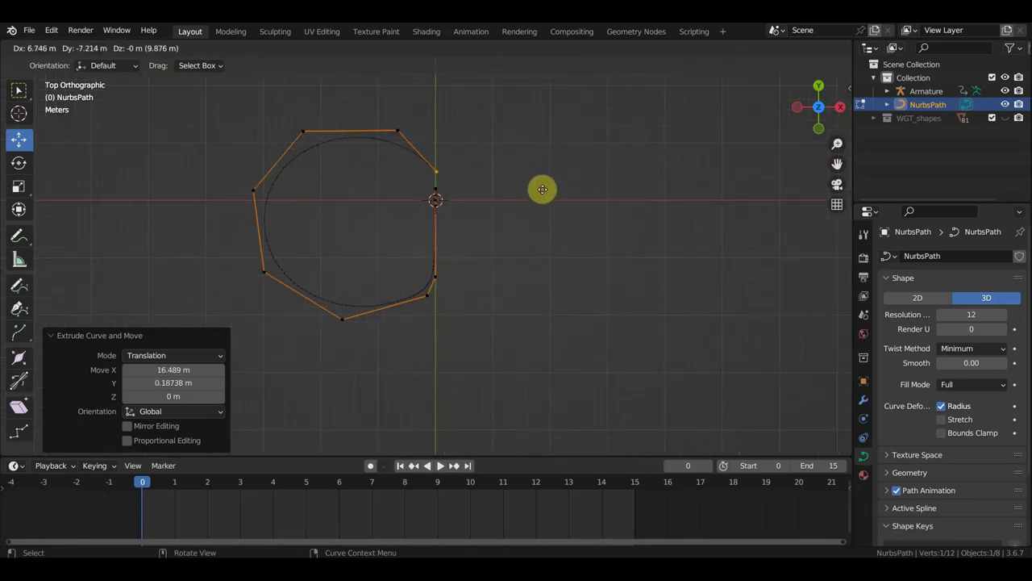
pyautogui.click(540, 191)
pyautogui.scroll(2, 541, 193)
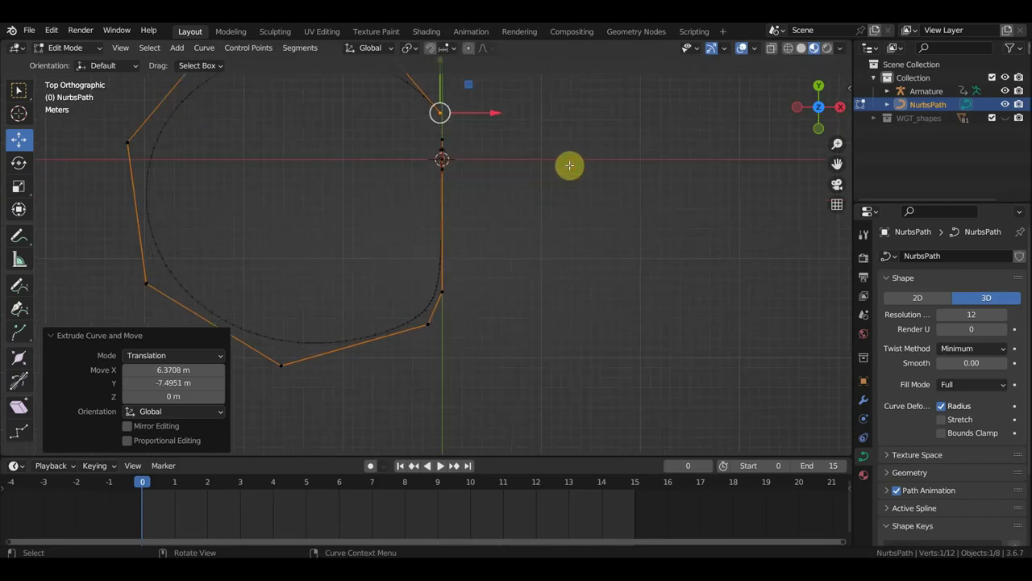
pyautogui.scroll(2, 569, 241)
pyautogui.scroll(4, 568, 290)
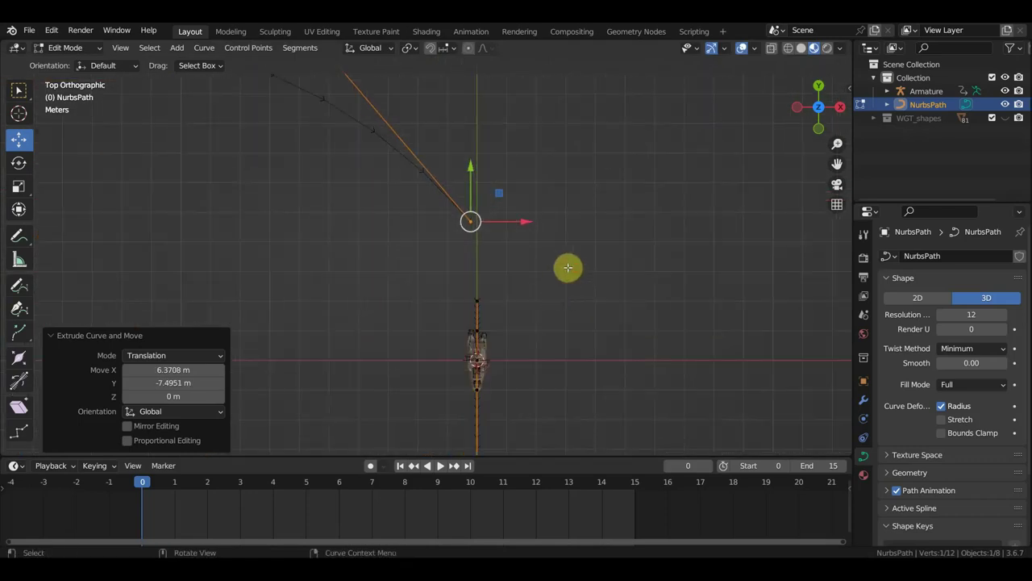
# - Move the last point beside the start, add the first point to the selection, and inspect the loop from the front
pyautogui.press('g')
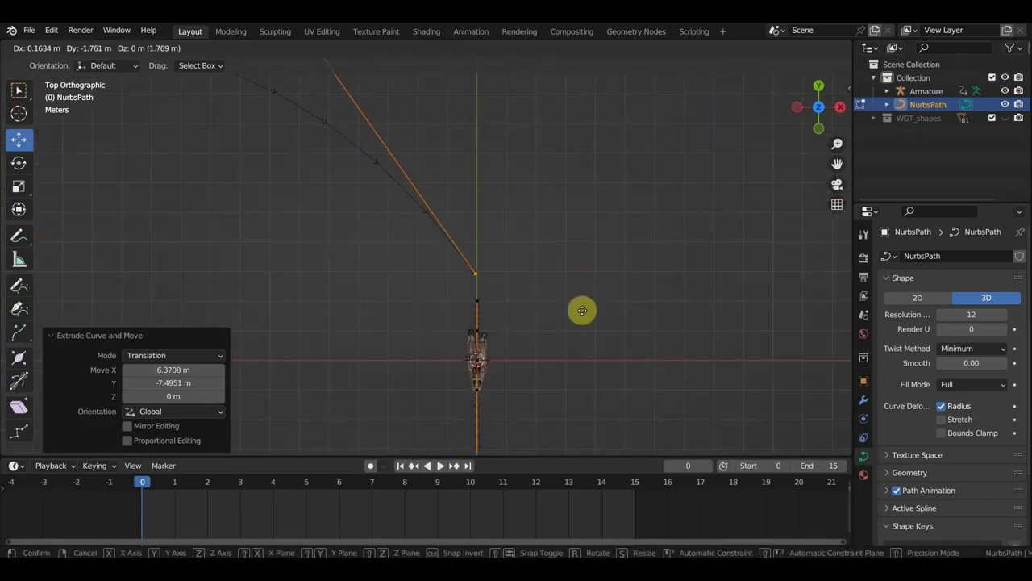
pyautogui.click(581, 316)
pyautogui.click(484, 302)
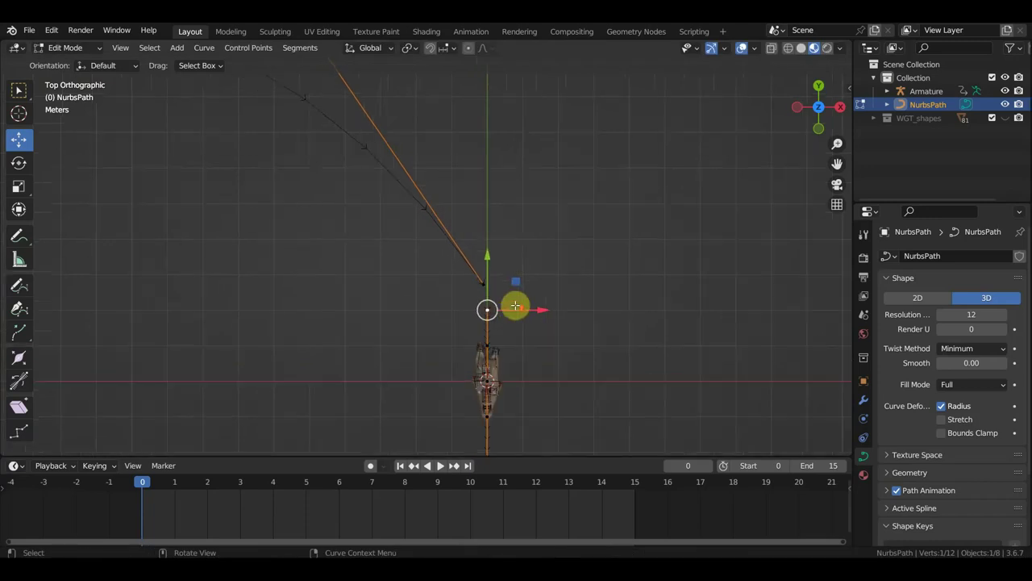
pyautogui.scroll(2, 519, 307)
pyautogui.press('g')
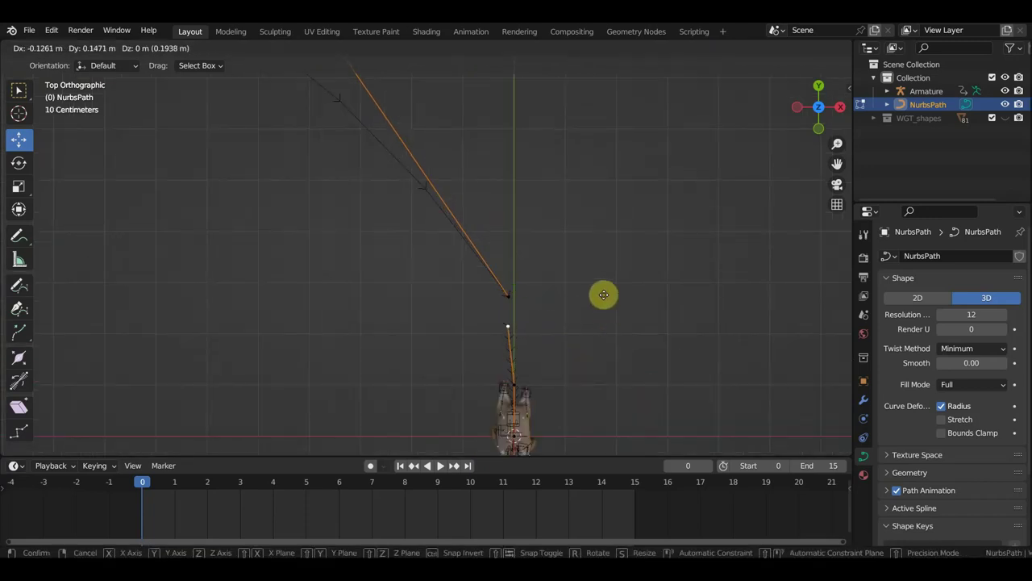
pyautogui.click(606, 282)
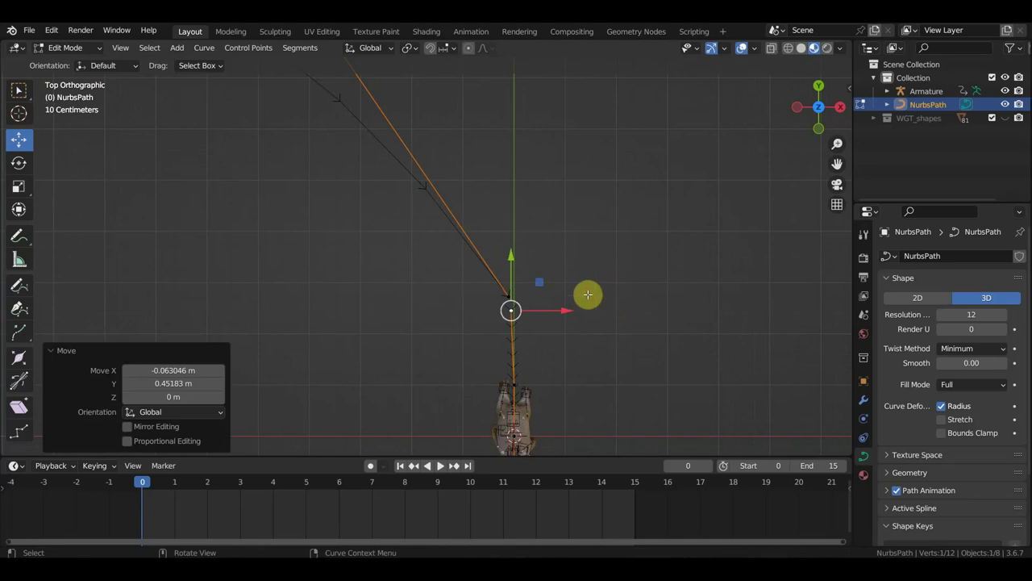
pyautogui.keyDown('shift'); pyautogui.click(508, 298); pyautogui.keyUp('shift')
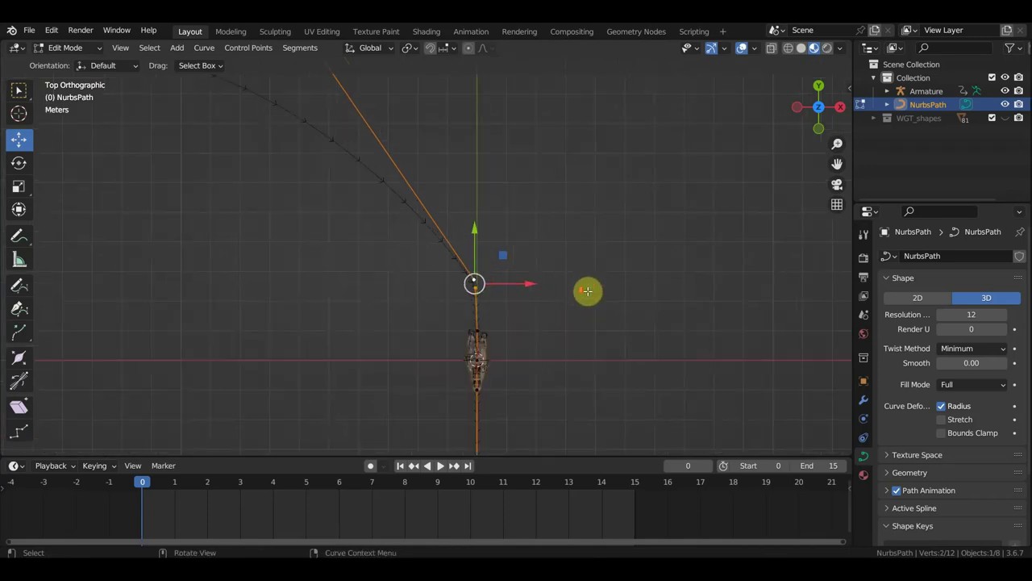
pyautogui.moveTo(588, 292); pyautogui.dragTo(434, 151, button='middle')
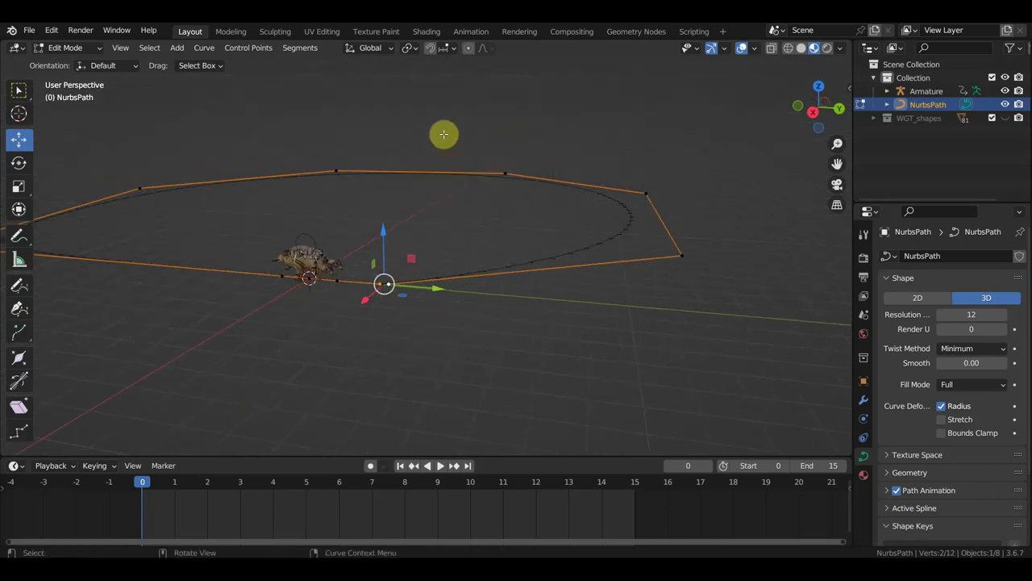
pyautogui.press('KP_1')
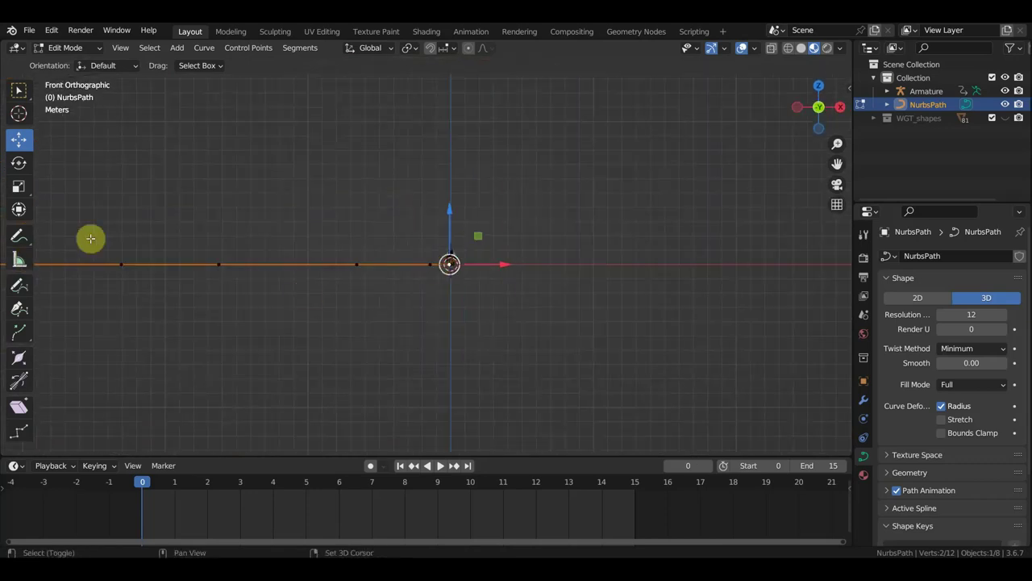
pyautogui.moveTo(90, 238)
pyautogui.mouseDown(button='middle')
pyautogui.moveTo(492, 325)
pyautogui.moveTo(389, 162)
pyautogui.mouseUp(button='middle')
# - Switch to Object Mode and frame the whole path loop, viewed from above
pyautogui.click(68, 48)
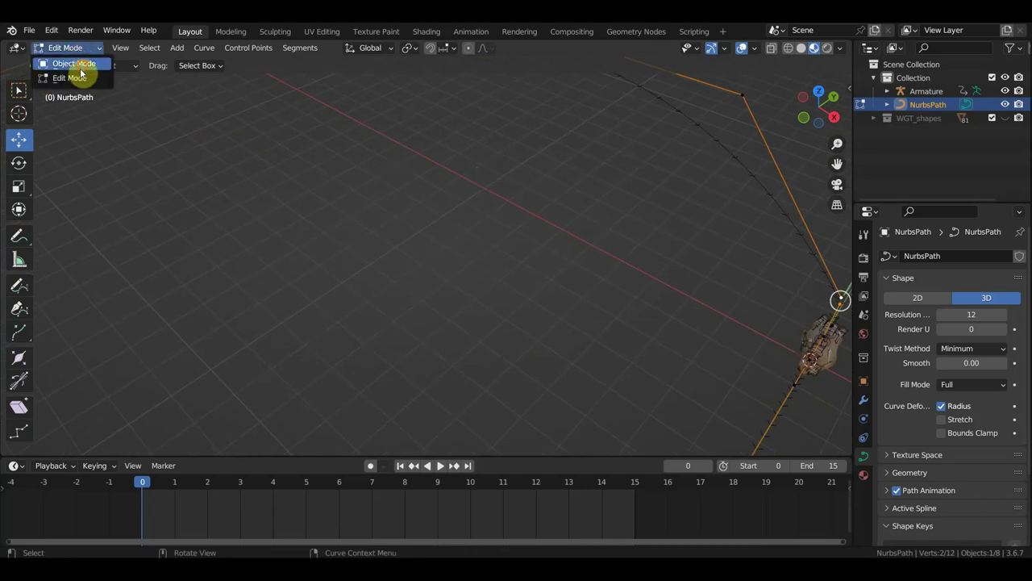
pyautogui.click(76, 63)
pyautogui.press('KP_Decimal')
pyautogui.moveTo(478, 244); pyautogui.dragTo(525, 276, button='middle')
pyautogui.scroll(3, 525, 277)
pyautogui.scroll(3, 495, 302)
pyautogui.scroll(3, 500, 292)
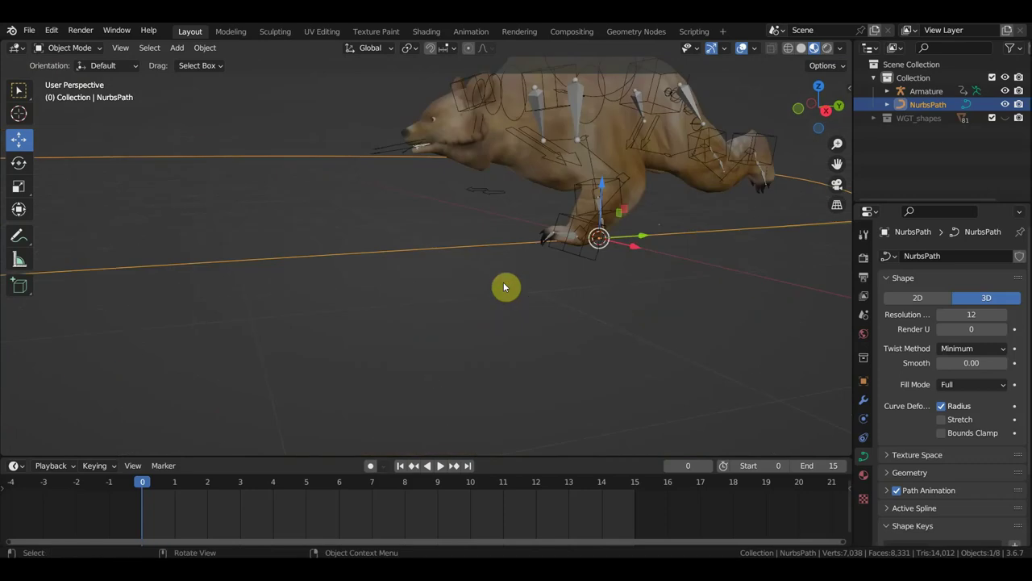
pyautogui.scroll(-5, 503, 285)
# - Parent the armature to the NurbsPath with a Path Constraint and show its object constraints
pyautogui.click(496, 187)
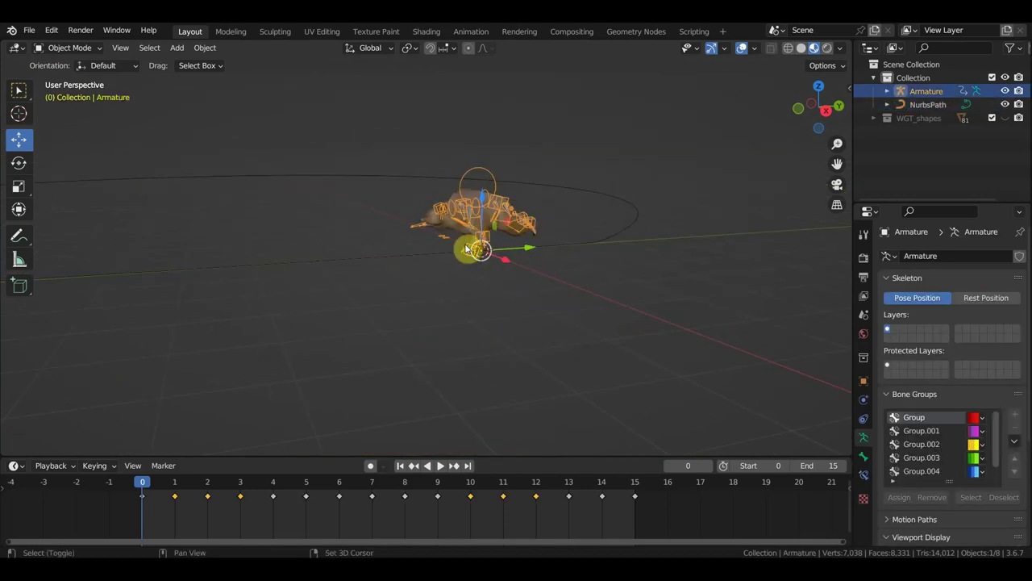
pyautogui.keyDown('shift'); pyautogui.click(426, 259); pyautogui.keyUp('shift')
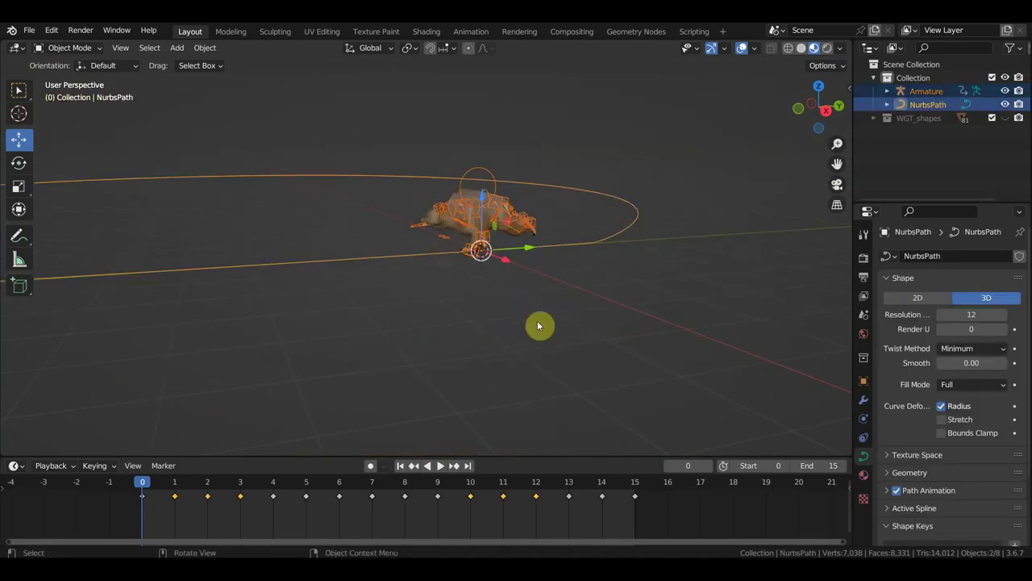
pyautogui.hotkey('ctrl', 'p')
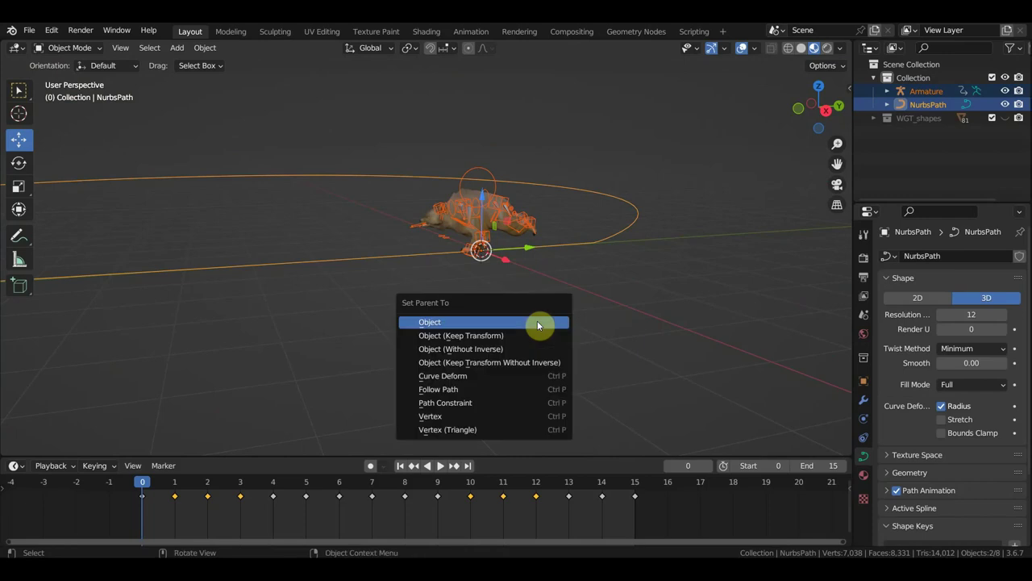
pyautogui.click(464, 403)
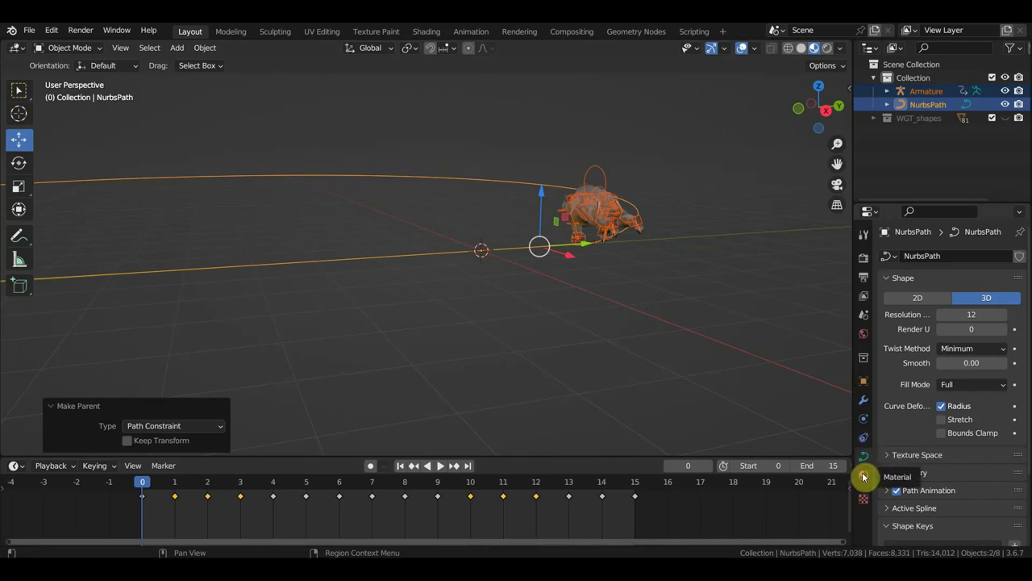
pyautogui.click(865, 441)
pyautogui.click(863, 418)
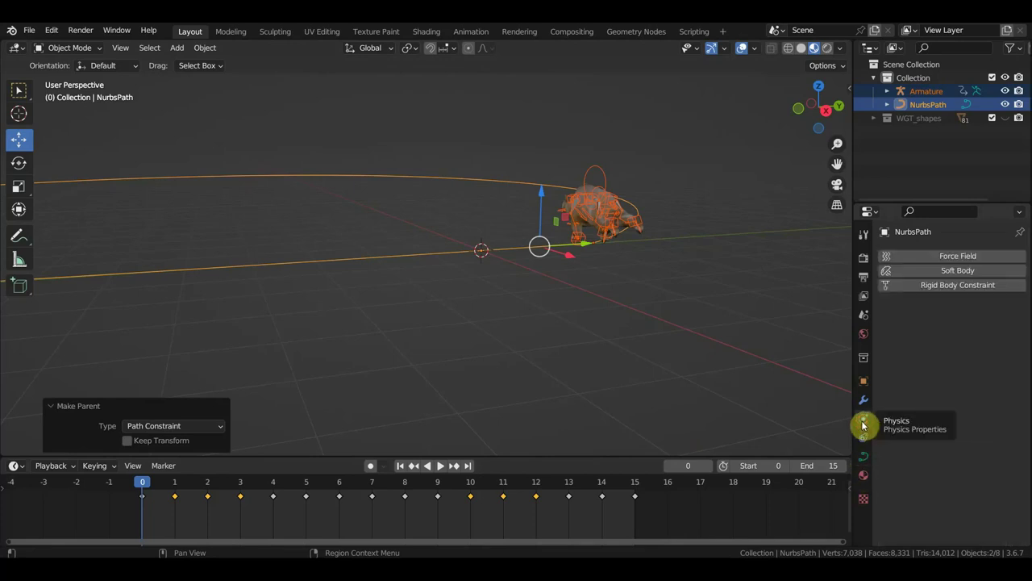
# - Preview the walk playback, then check the armature's bone constraints
pyautogui.click(865, 456)
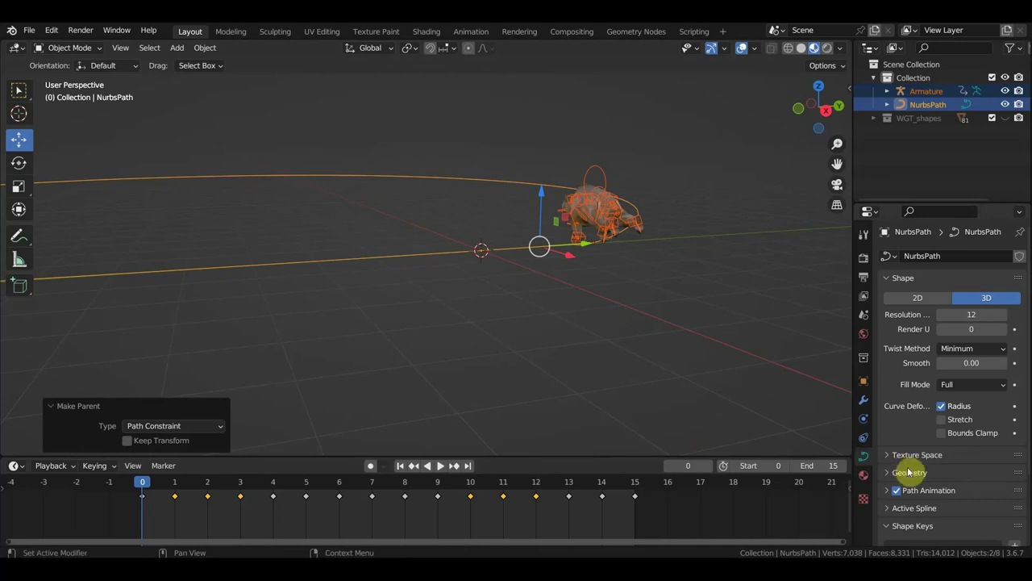
pyautogui.press('space')
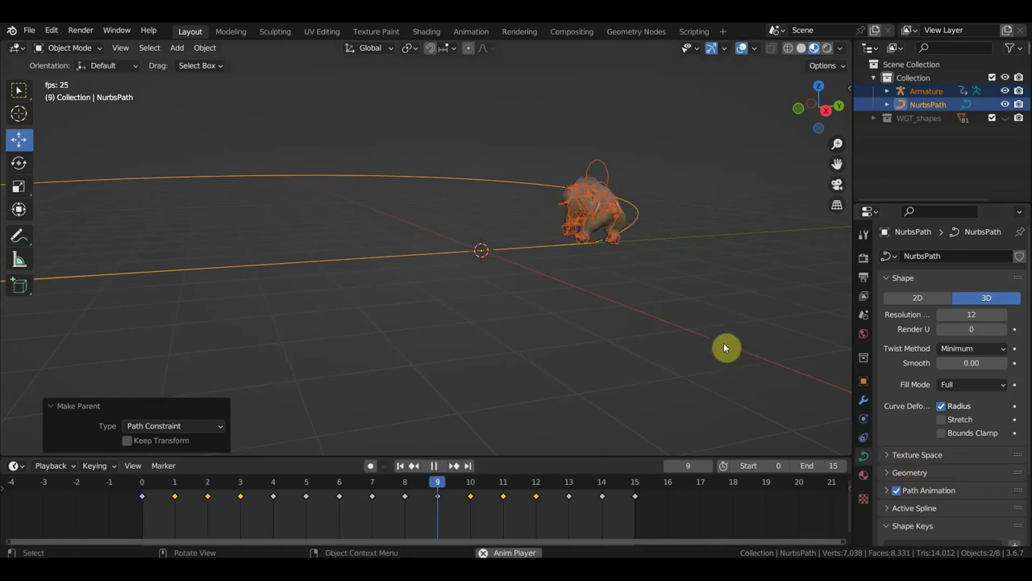
pyautogui.press('space')
pyautogui.click(608, 174)
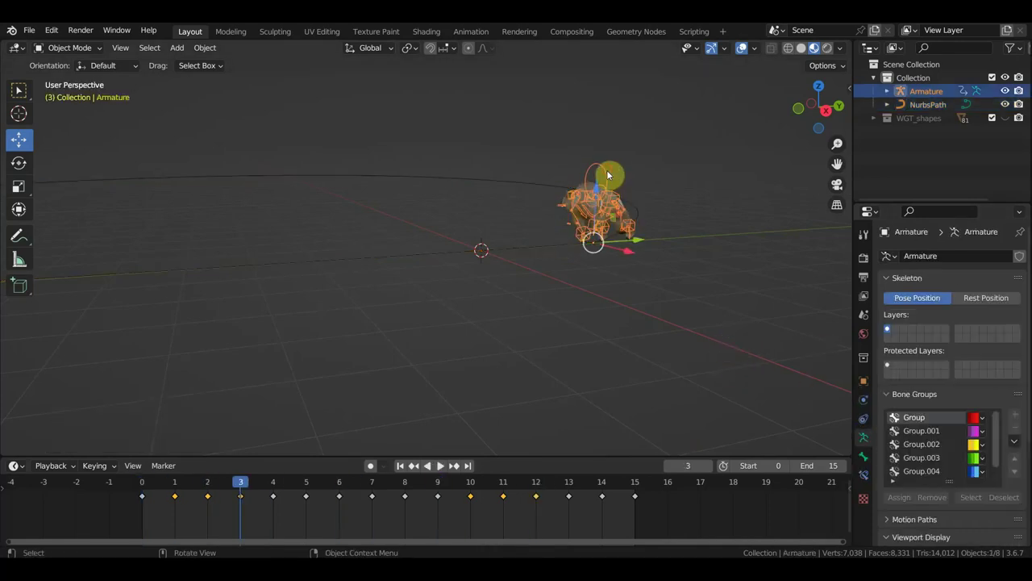
pyautogui.click(862, 457)
pyautogui.click(863, 474)
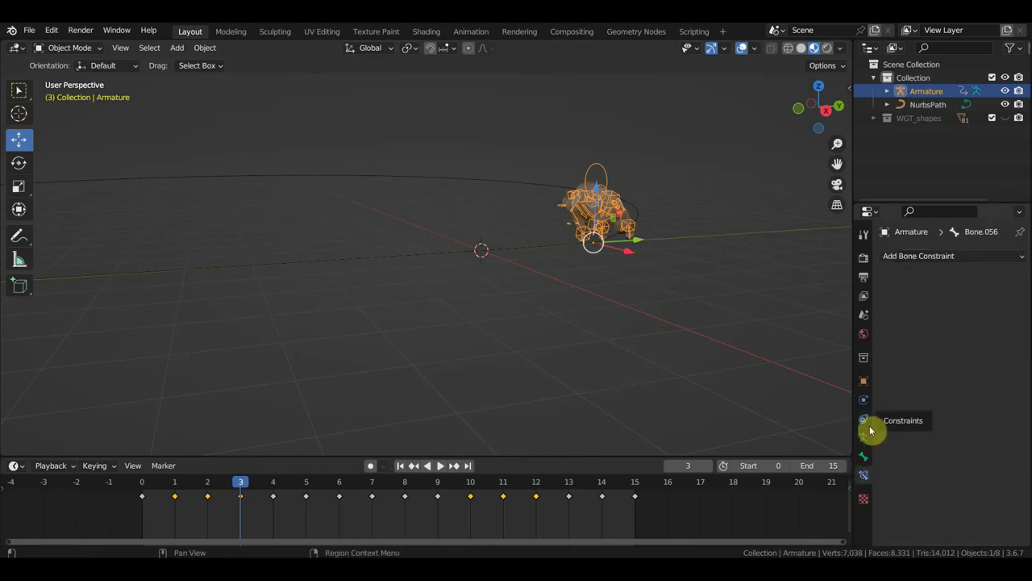
# - Select the NurbsPath and browse its curve, constraint, physics and modifier tabs
pyautogui.click(554, 249)
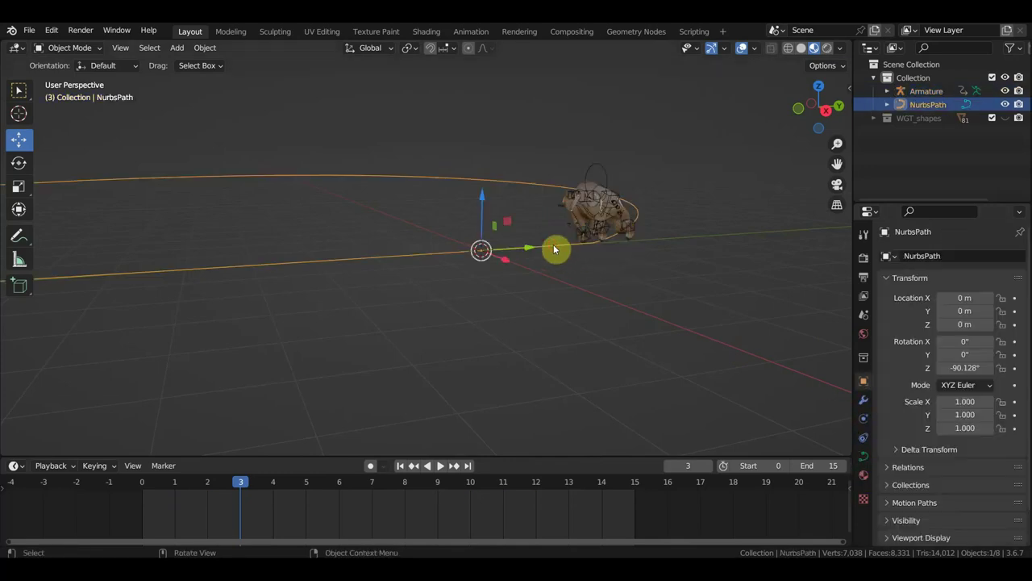
pyautogui.click(864, 458)
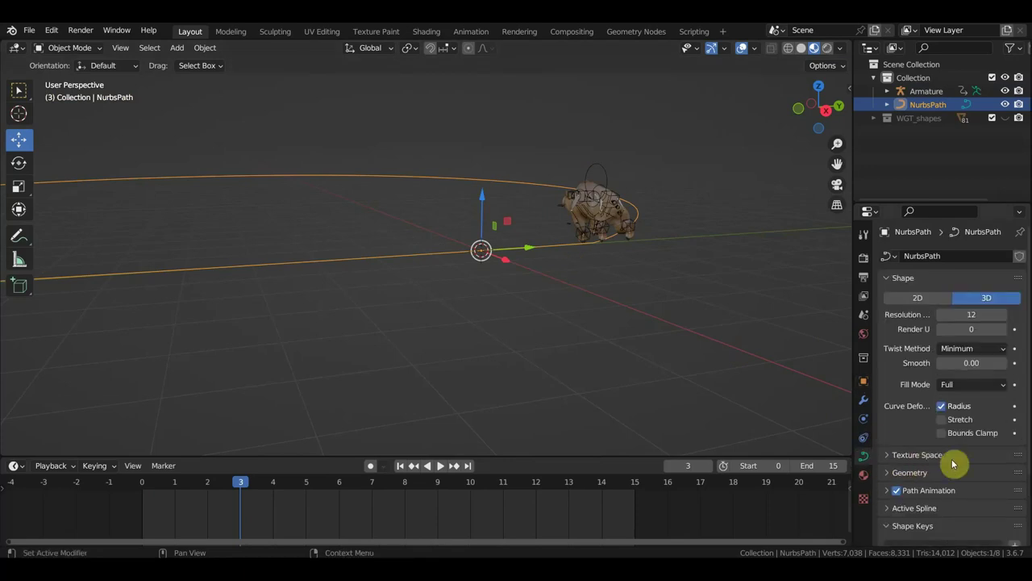
pyautogui.click(864, 439)
pyautogui.click(864, 423)
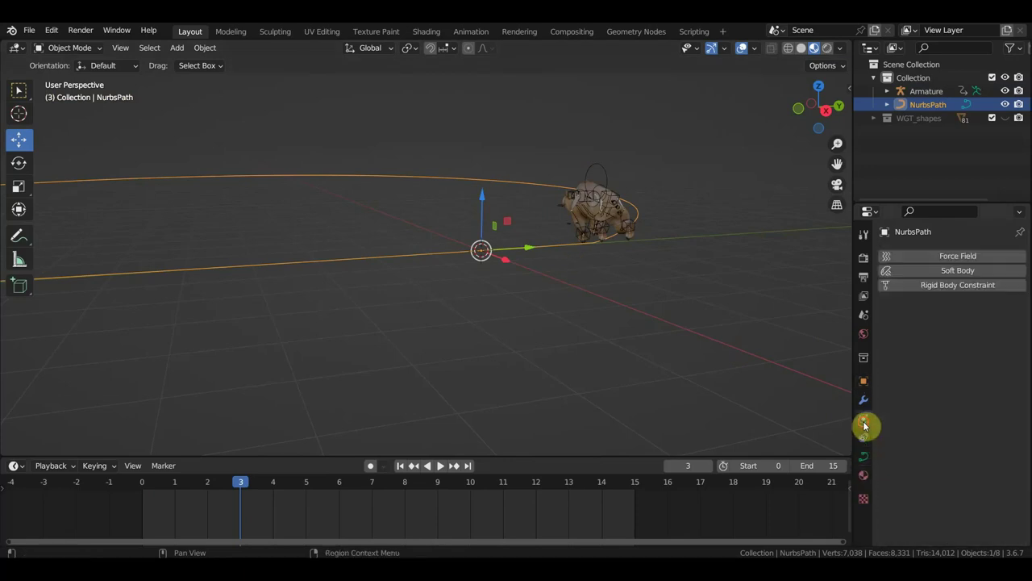
pyautogui.click(865, 458)
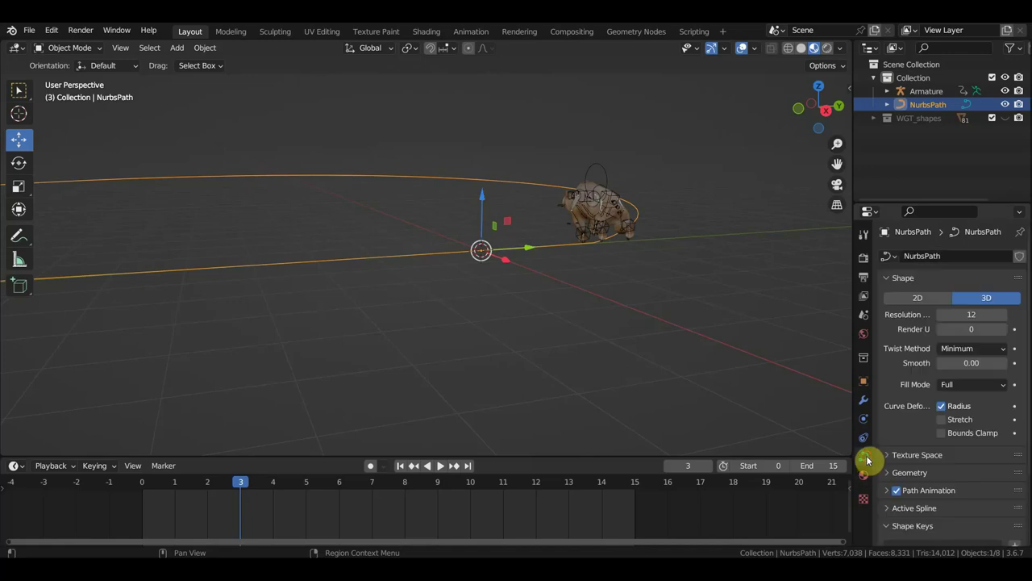
pyautogui.click(863, 402)
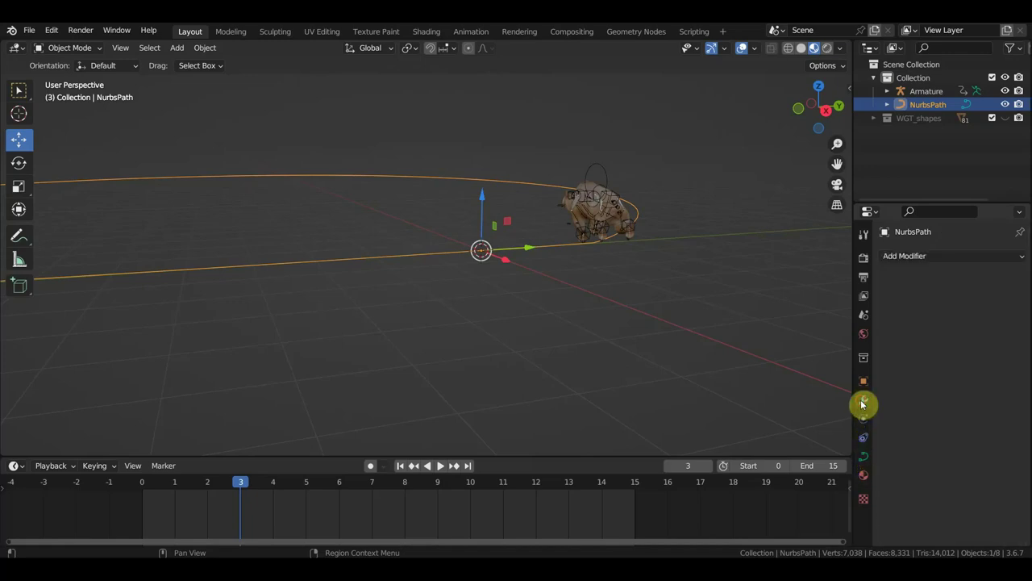
pyautogui.click(864, 425)
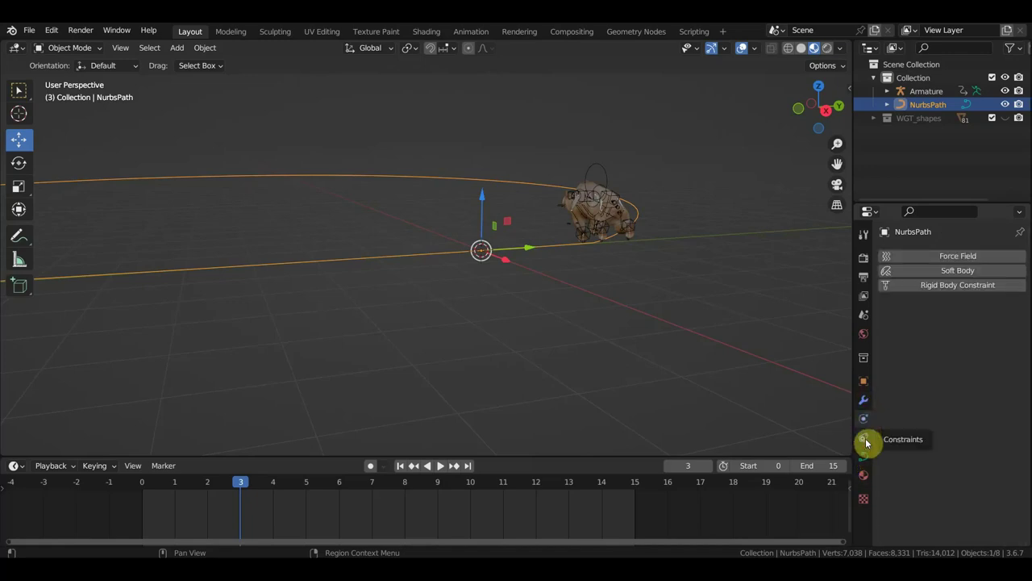
pyautogui.click(864, 456)
# - Expand the path's Path Animation settings, showing 100 frames with Follow on
pyautogui.scroll(-2, 951, 495)
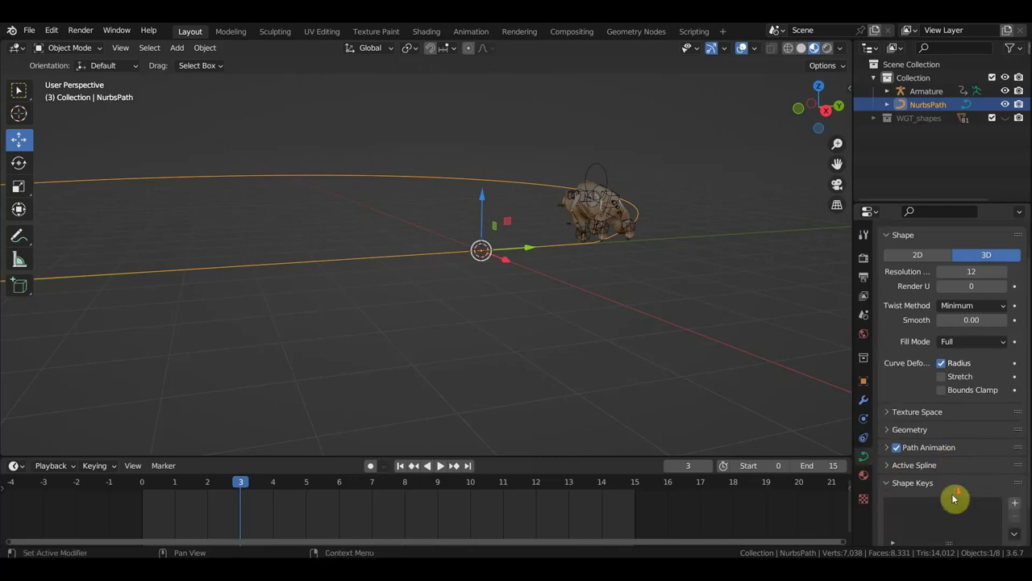
pyautogui.click(887, 426)
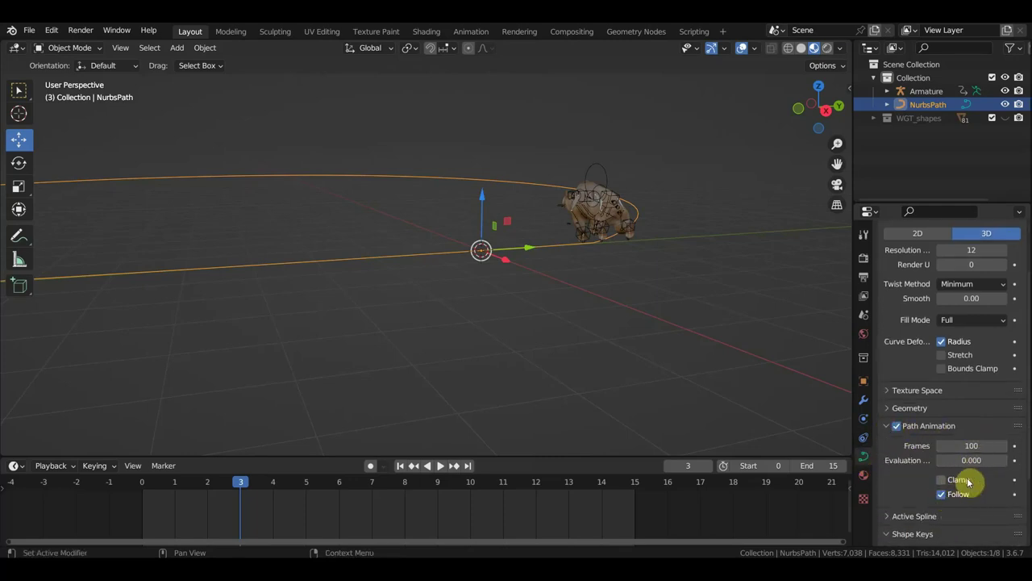
pyautogui.scroll(-2, 967, 479)
pyautogui.scroll(-1, 970, 476)
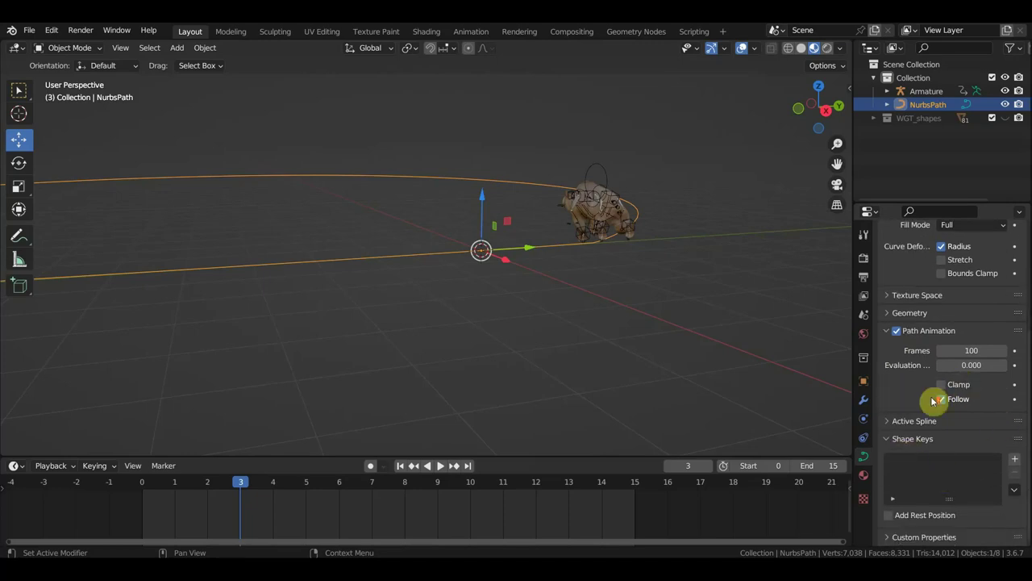
pyautogui.scroll(2, 938, 396)
# - Reselect the armature and show its still-empty Bone Constraints tab
pyautogui.click(607, 181)
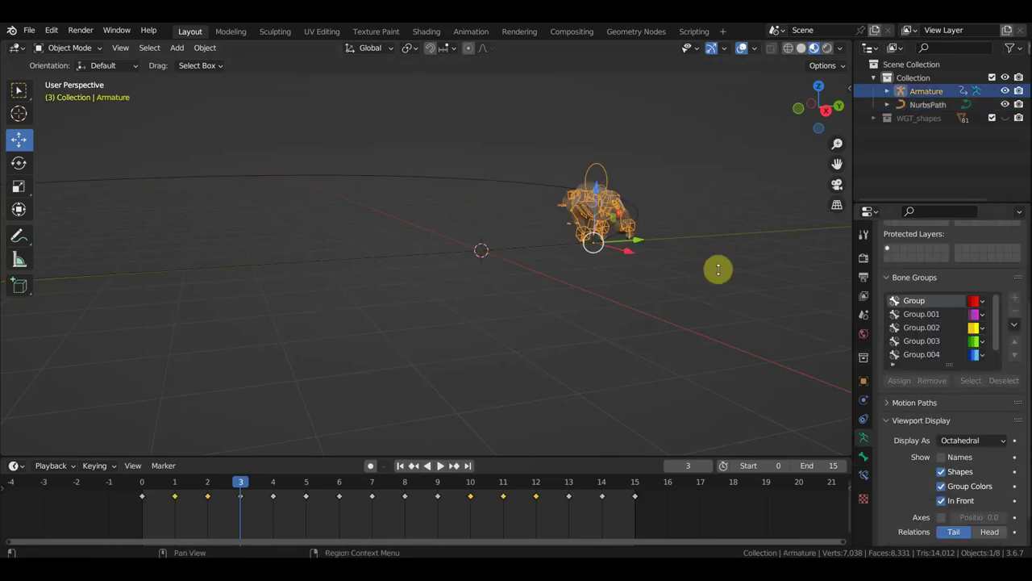
pyautogui.click(864, 457)
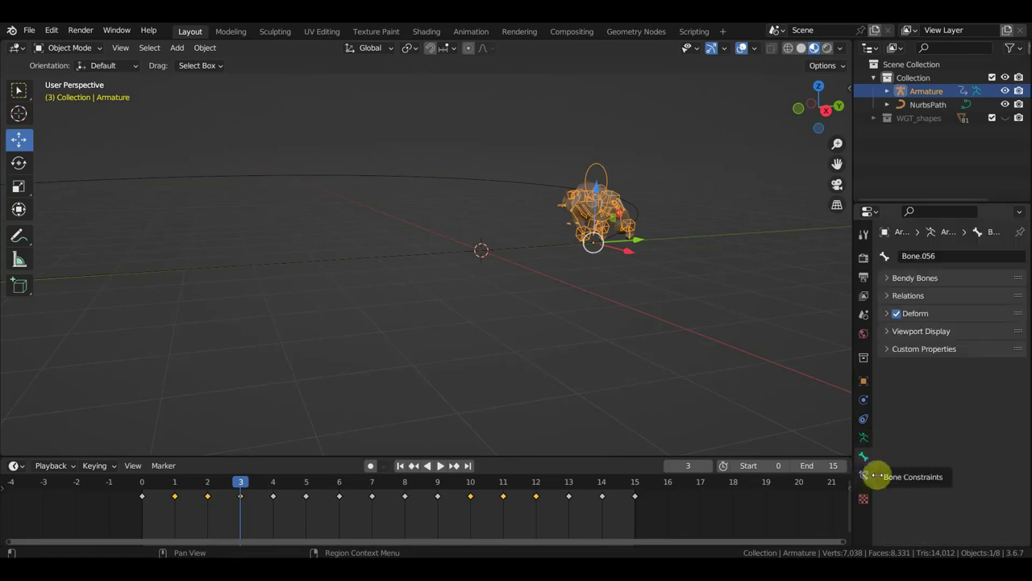
pyautogui.click(867, 475)
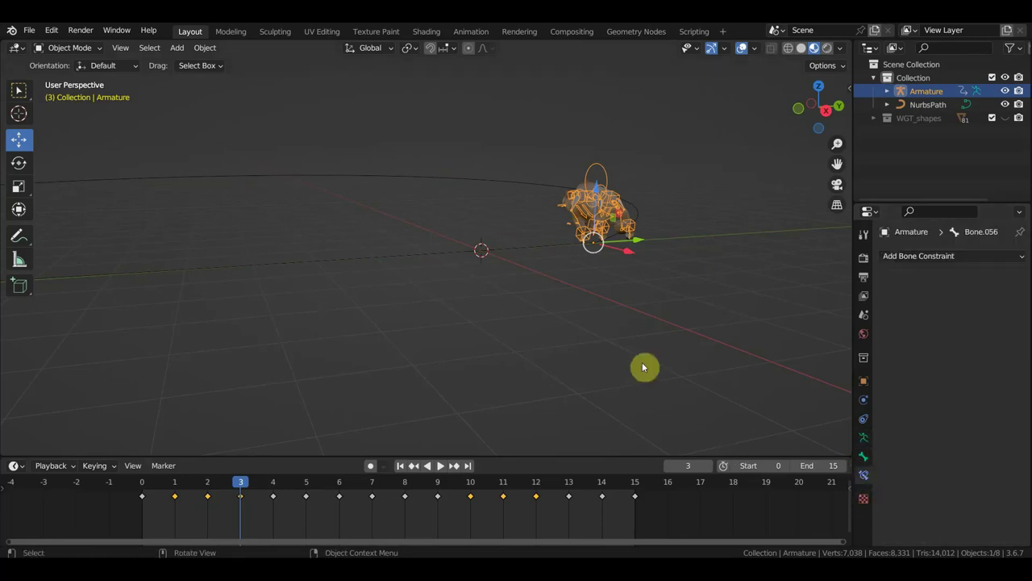
# - Zoom in on the bear, then select the NurbsPath and add the armature to the selection
pyautogui.moveTo(691, 363)
pyautogui.mouseDown(button='middle')
pyautogui.moveTo(668, 373)
pyautogui.moveTo(698, 348)
pyautogui.mouseUp(button='middle')
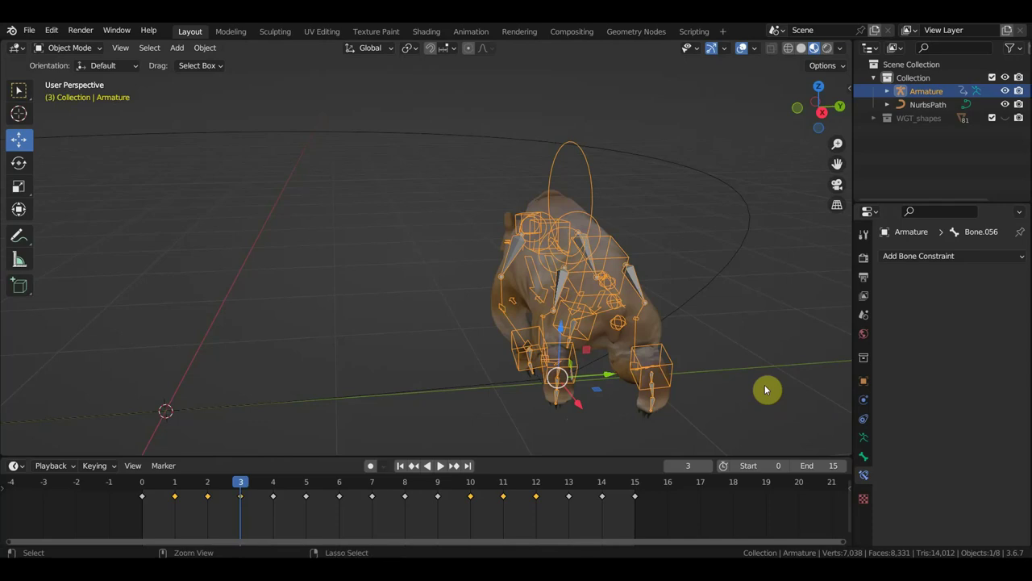
pyautogui.hotkey('ctrl', 'z')
pyautogui.hotkey('ctrl', 'shift', 'z')
pyautogui.hotkey('ctrl', 'z')
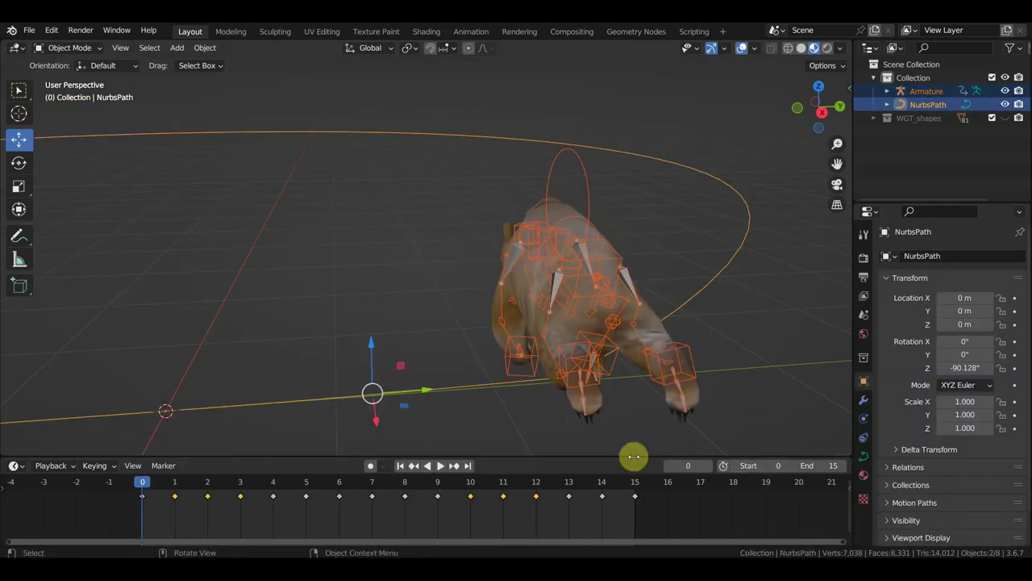
pyautogui.click(469, 388)
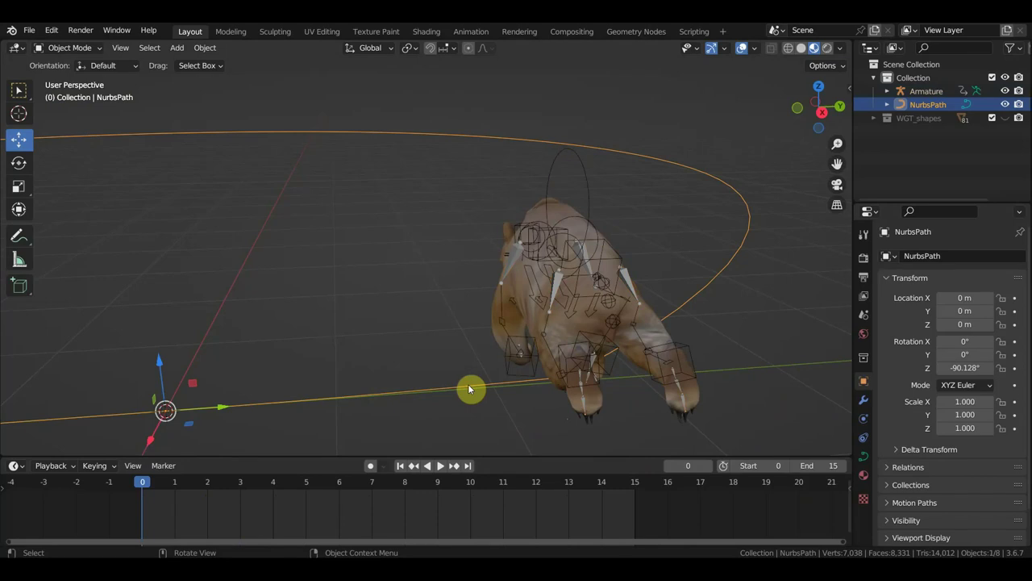
pyautogui.keyDown('shift'); pyautogui.click(588, 203); pyautogui.keyUp('shift')
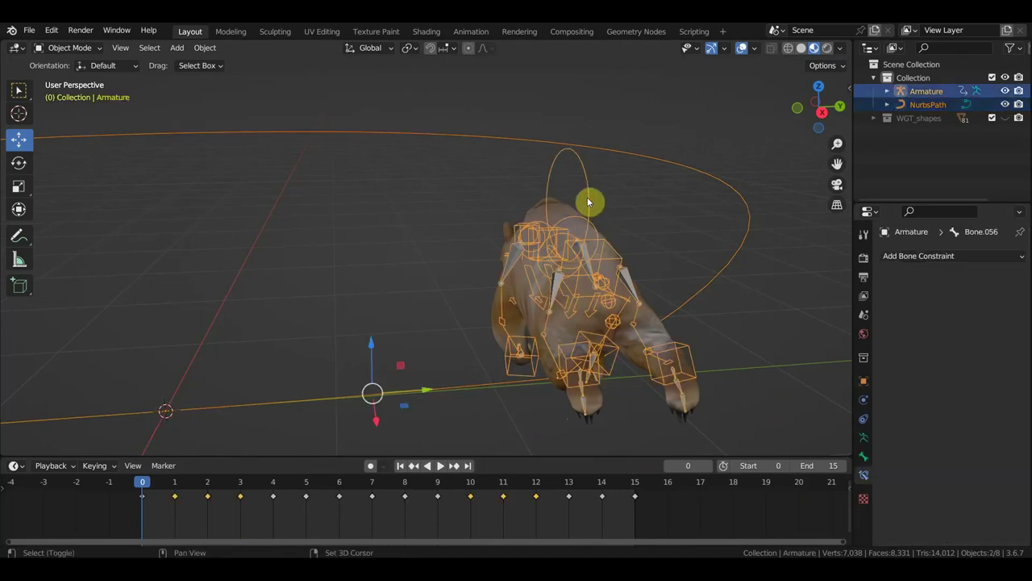
# - Try envelope-weight parenting, then reselect the armature followed by the NurbsPath
pyautogui.hotkey('ctrl', 'p')
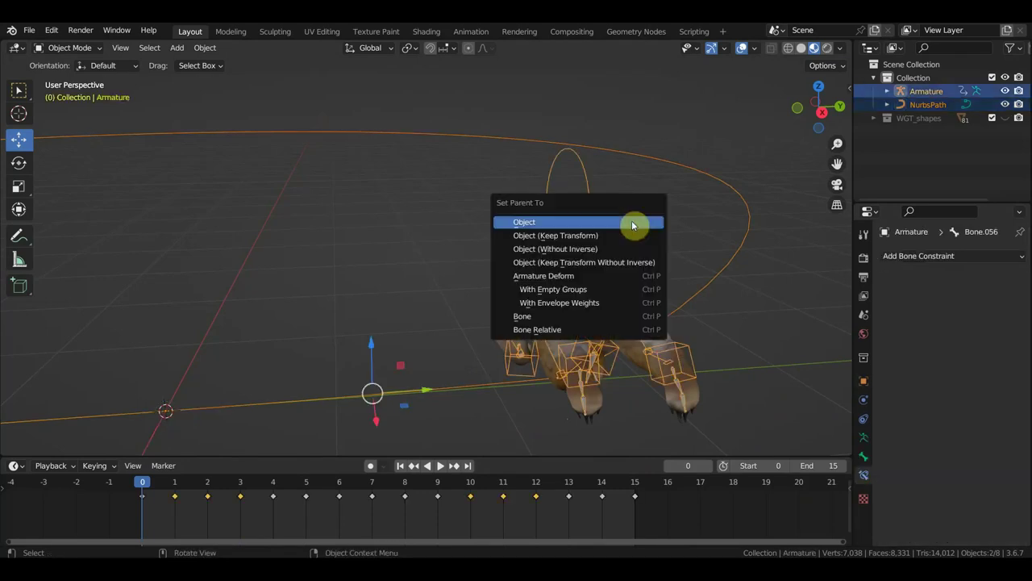
pyautogui.click(597, 302)
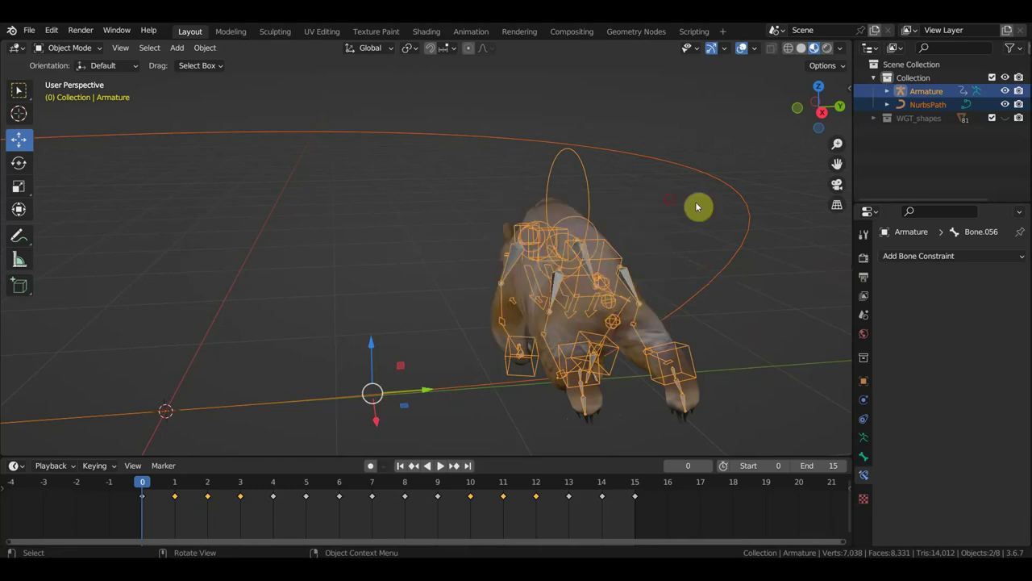
pyautogui.click(669, 210)
pyautogui.click(589, 196)
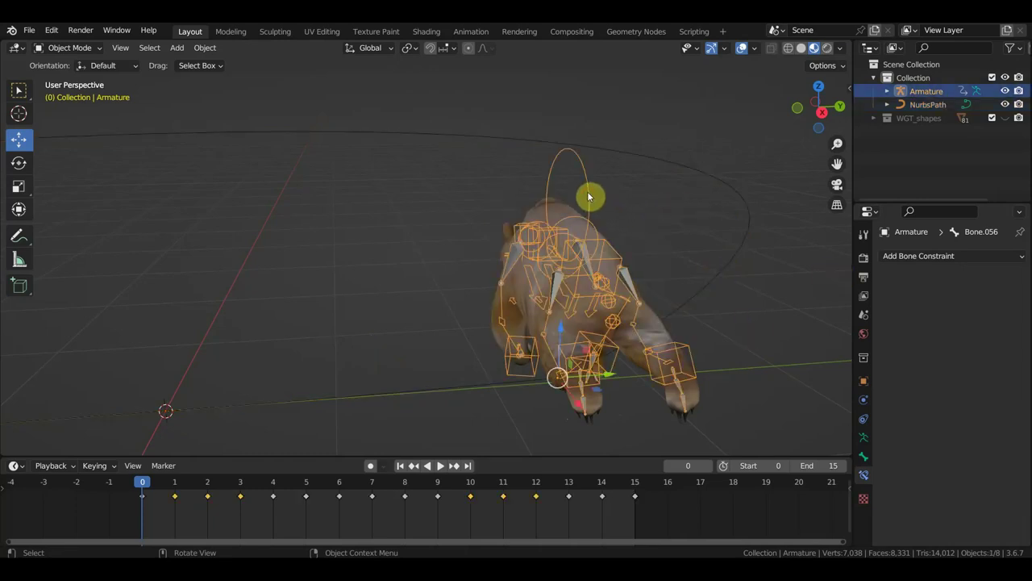
pyautogui.keyDown('shift'); pyautogui.click(496, 386); pyautogui.keyUp('shift')
# - Parent the armature to the path with Follow Path, undoing a Path Constraint attempt
pyautogui.hotkey('ctrl', 'p')
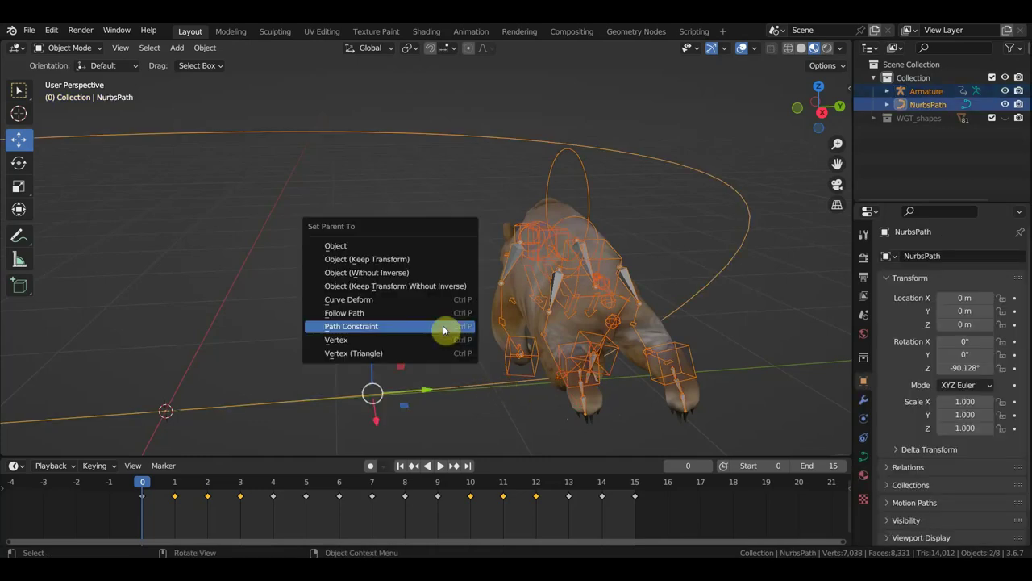
pyautogui.click(443, 328)
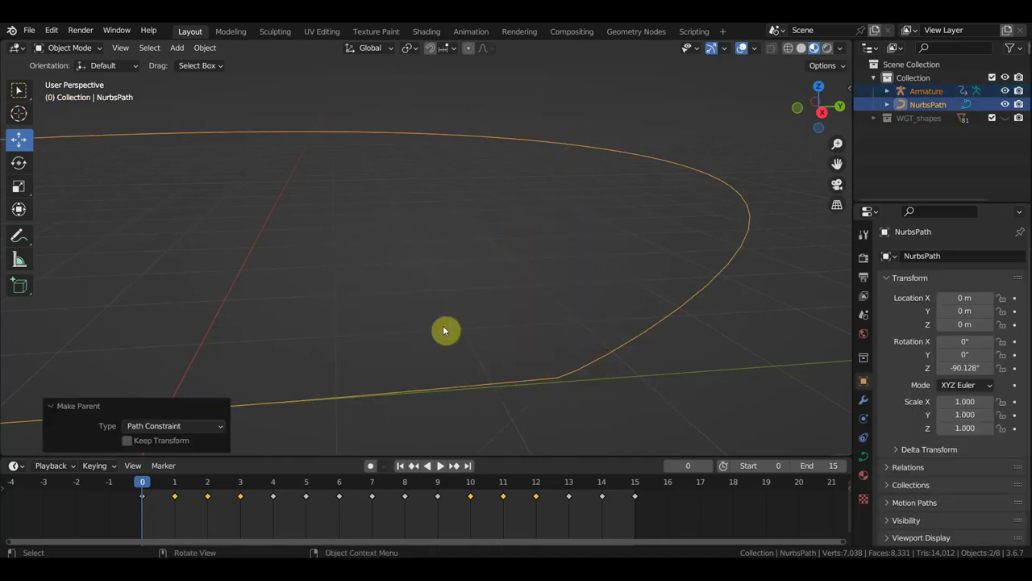
pyautogui.hotkey('ctrl', 'z')
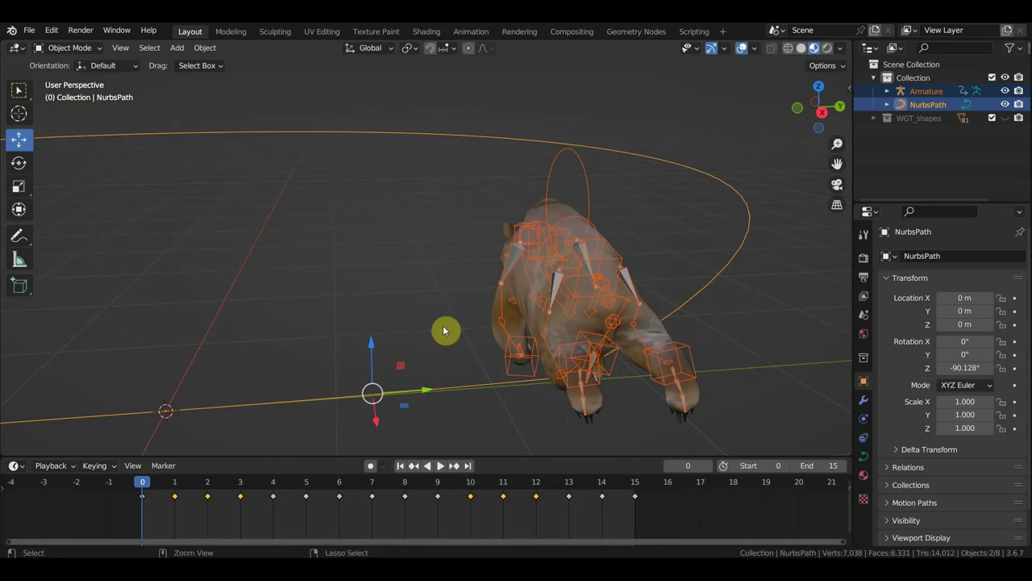
pyautogui.hotkey('ctrl', 'p')
pyautogui.click(426, 317)
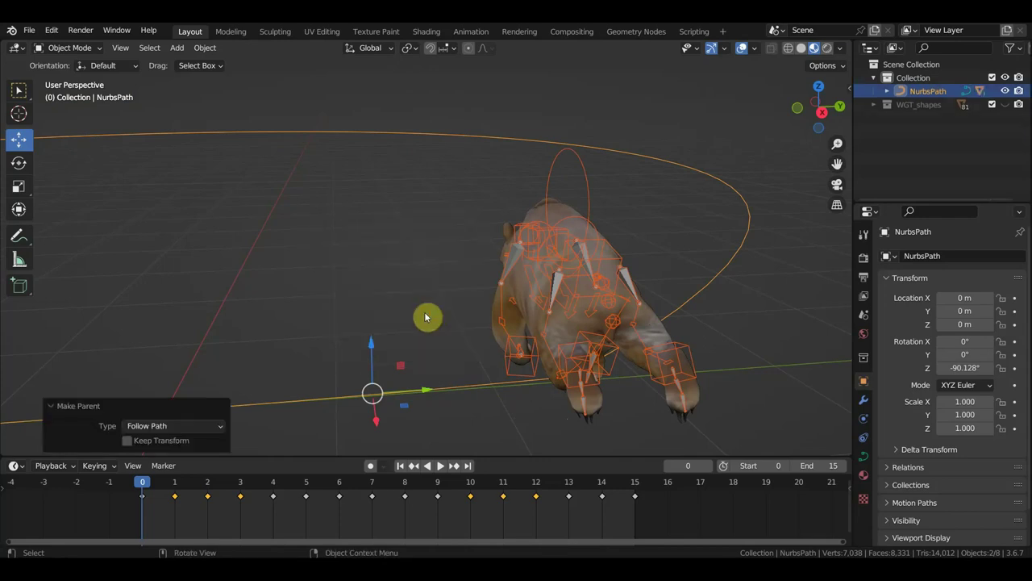
# - Give the armature's AutoPath constraint default path animation and set its forward axis to Y
pyautogui.click(591, 209)
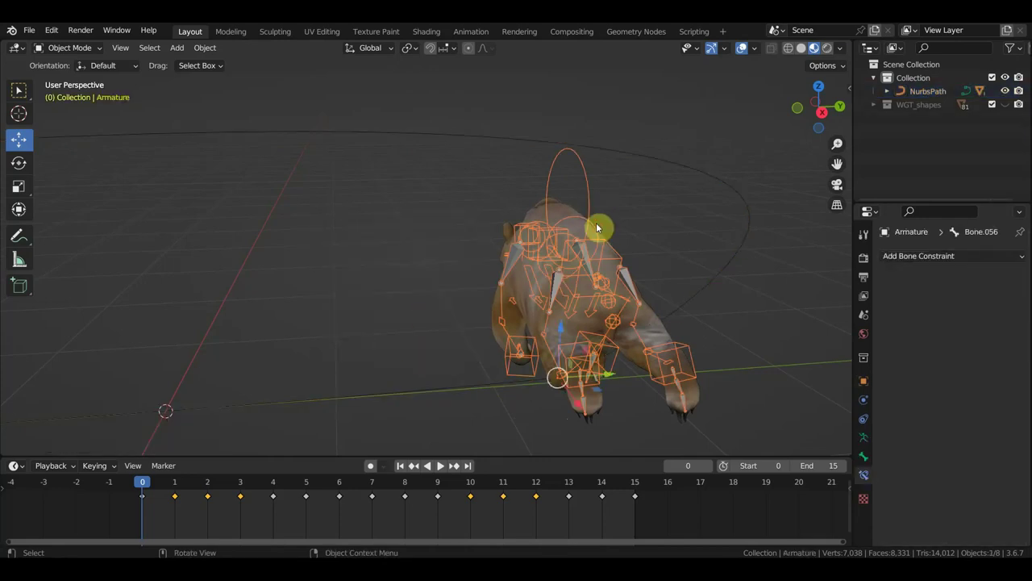
pyautogui.click(863, 457)
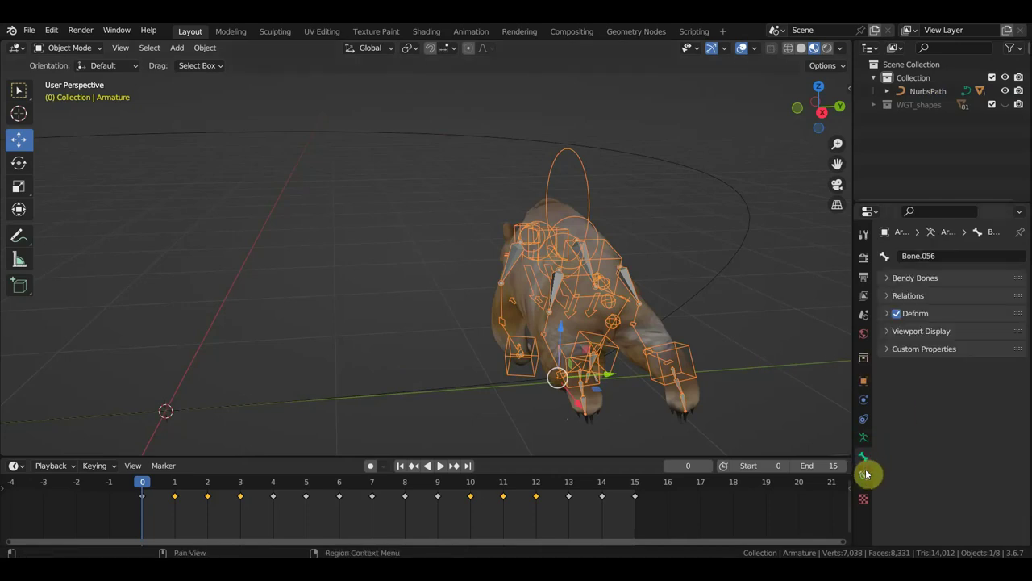
pyautogui.click(865, 440)
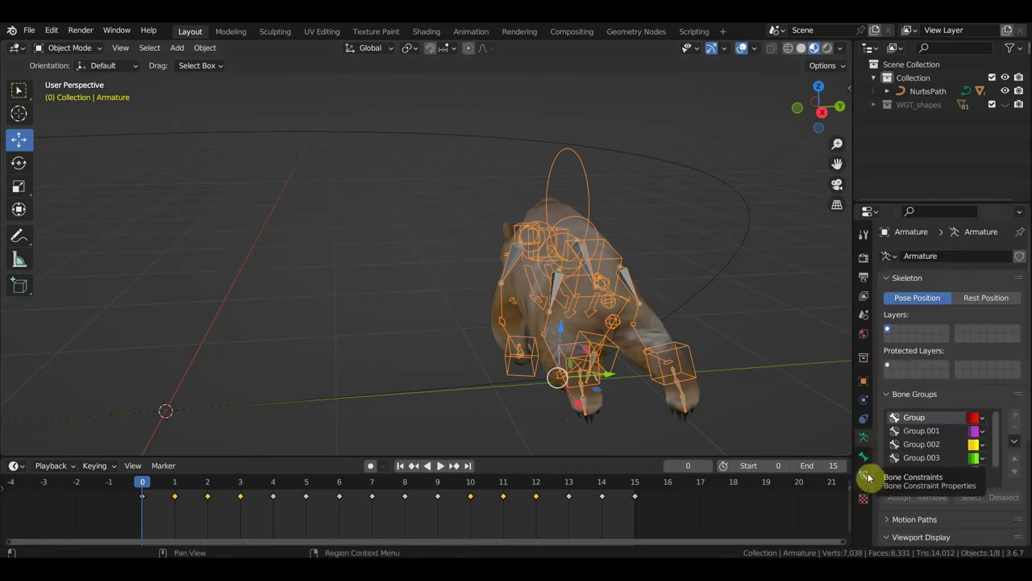
pyautogui.scroll(-5, 868, 484)
pyautogui.press('Right')
pyautogui.press('Right')
pyautogui.press('Right')
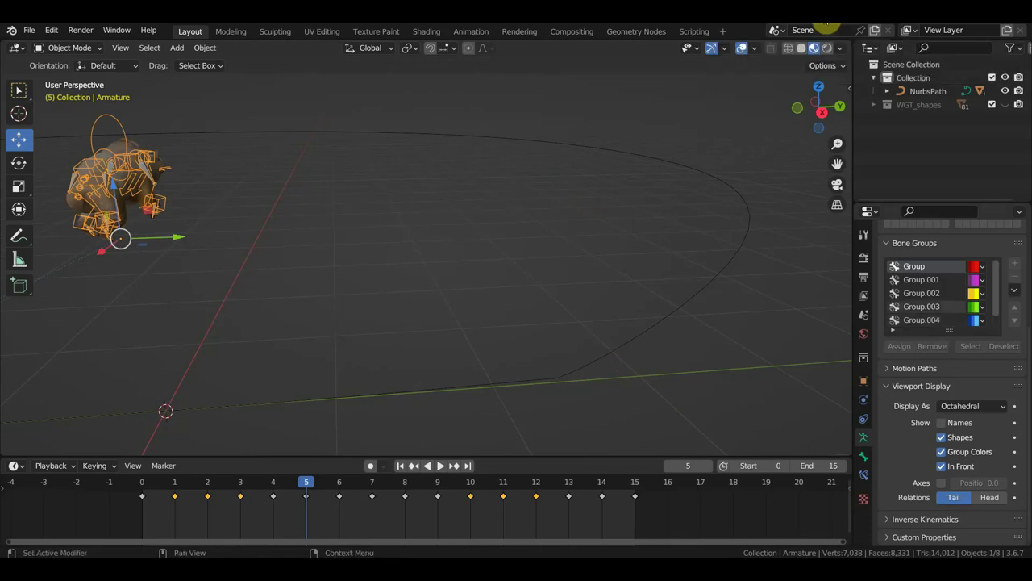
pyautogui.click(865, 418)
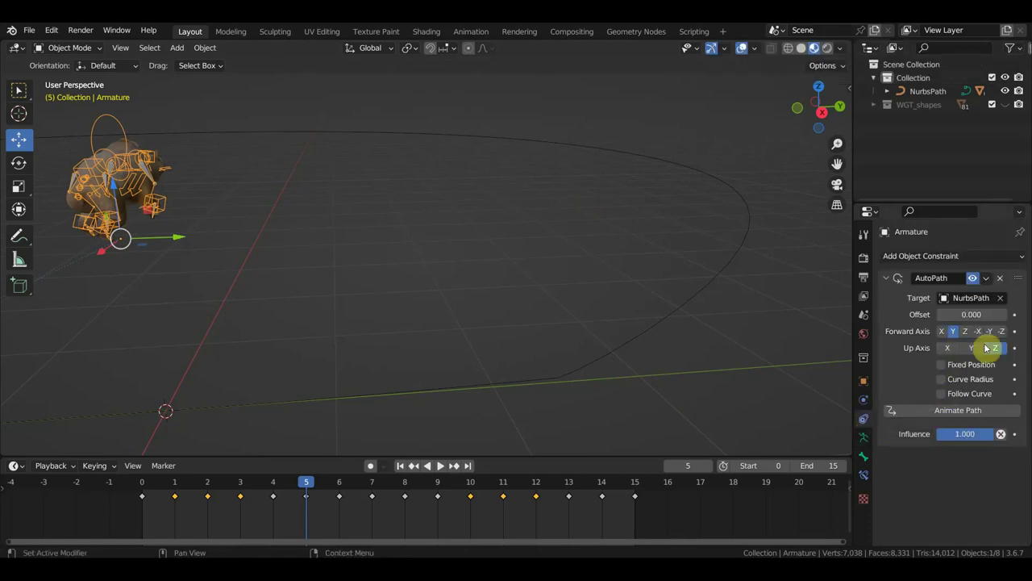
pyautogui.click(957, 410)
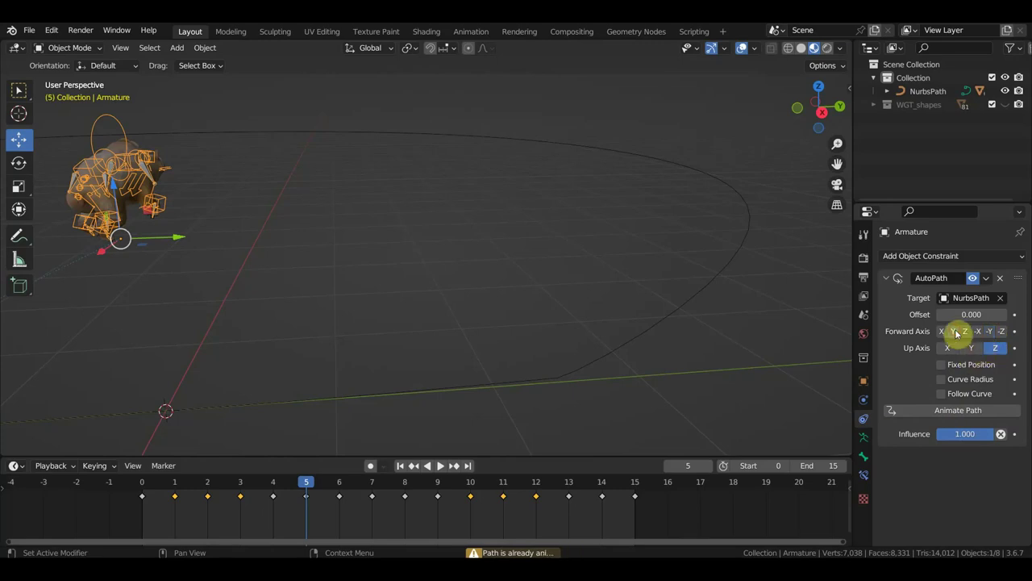
pyautogui.click(953, 331)
# - At frame 0 in top view, set the path offset to -0.100 and enable Follow Curve
pyautogui.click(149, 494)
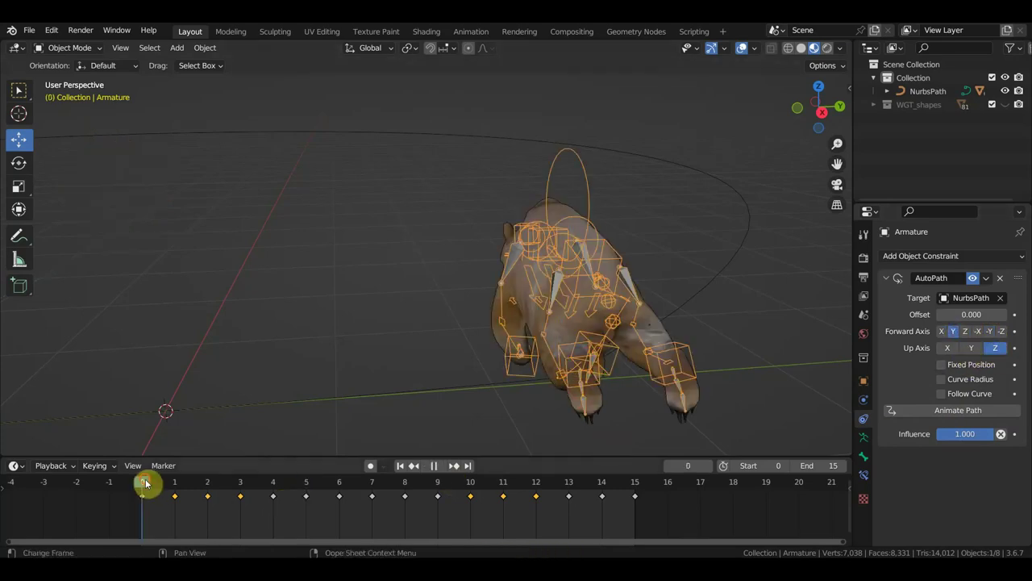
pyautogui.press('KP_7')
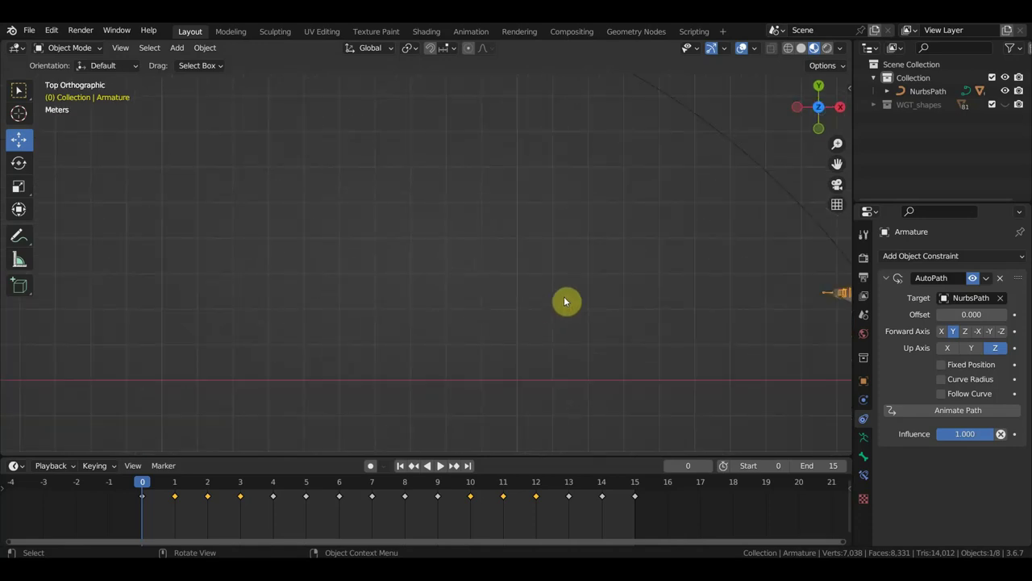
pyautogui.moveTo(696, 283)
pyautogui.keyDown('shift'); pyautogui.mouseDown(button='middle')
pyautogui.moveTo(604, 231)
pyautogui.moveTo(567, 282)
pyautogui.mouseUp(button='middle'); pyautogui.keyUp('shift')
pyautogui.scroll(2, 558, 215)
pyautogui.moveTo(972, 314)
pyautogui.mouseDown()
pyautogui.moveTo(992, 314)
pyautogui.moveTo(951, 314)
pyautogui.mouseUp()
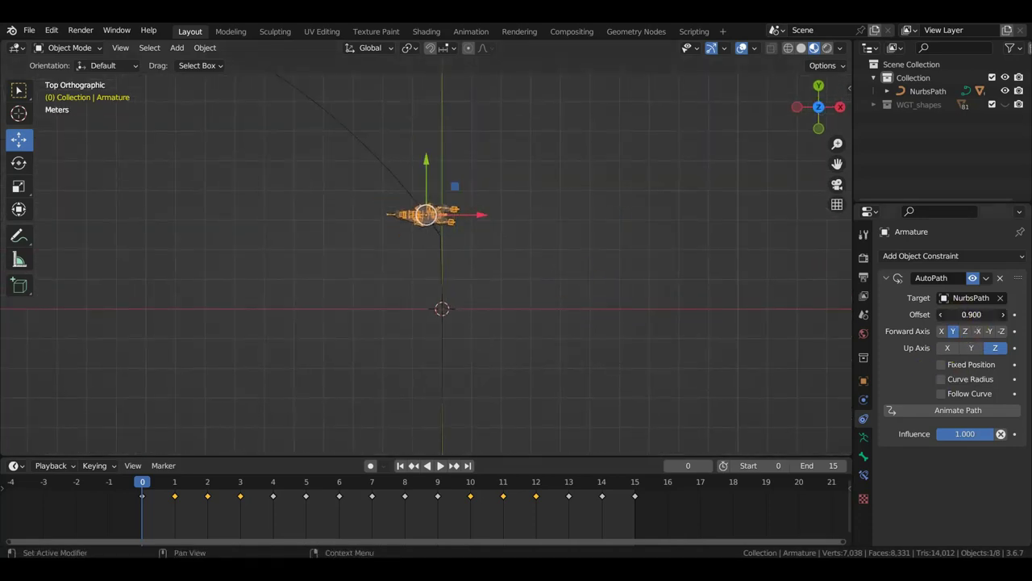
pyautogui.click(941, 393)
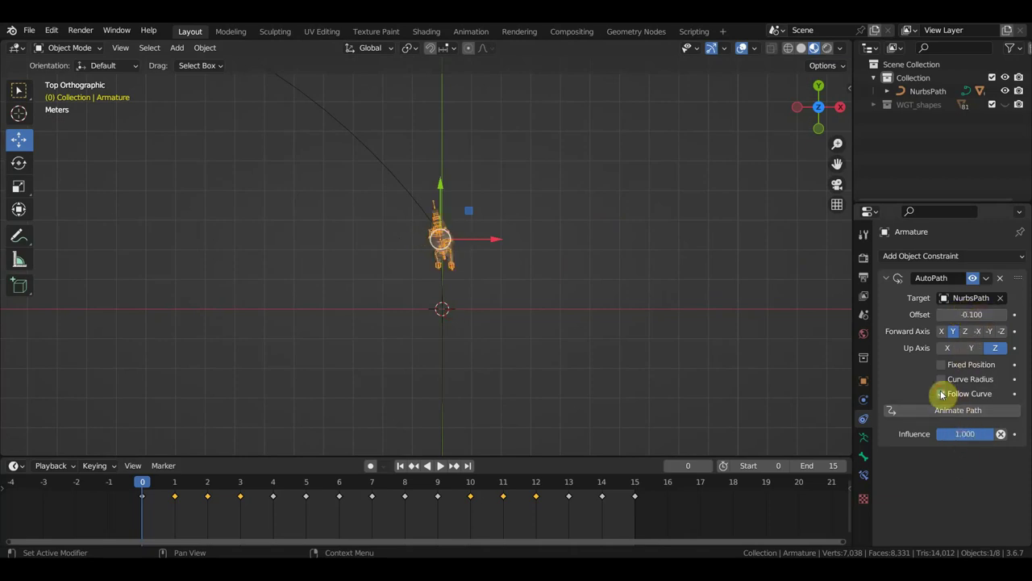
# - In a perspective view, toggle Fixed Position on and off and retry Animate Path
pyautogui.scroll(3, 691, 362)
pyautogui.moveTo(691, 363)
pyautogui.mouseDown(button='middle')
pyautogui.moveTo(562, 282)
pyautogui.moveTo(546, 246)
pyautogui.moveTo(517, 369)
pyautogui.moveTo(508, 362)
pyautogui.moveTo(507, 347)
pyautogui.moveTo(557, 350)
pyautogui.mouseUp(button='middle')
pyautogui.scroll(2, 505, 346)
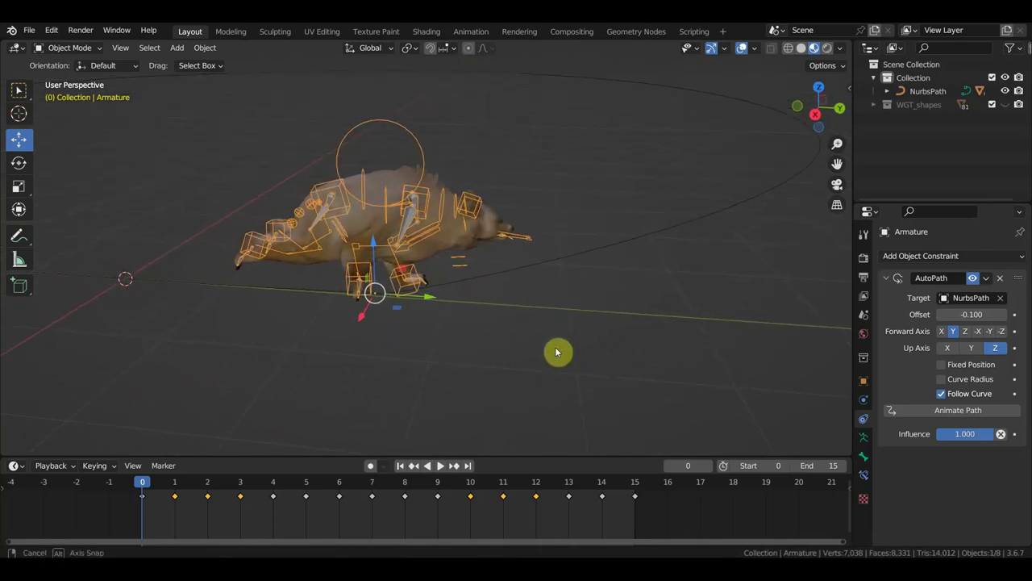
pyautogui.click(947, 368)
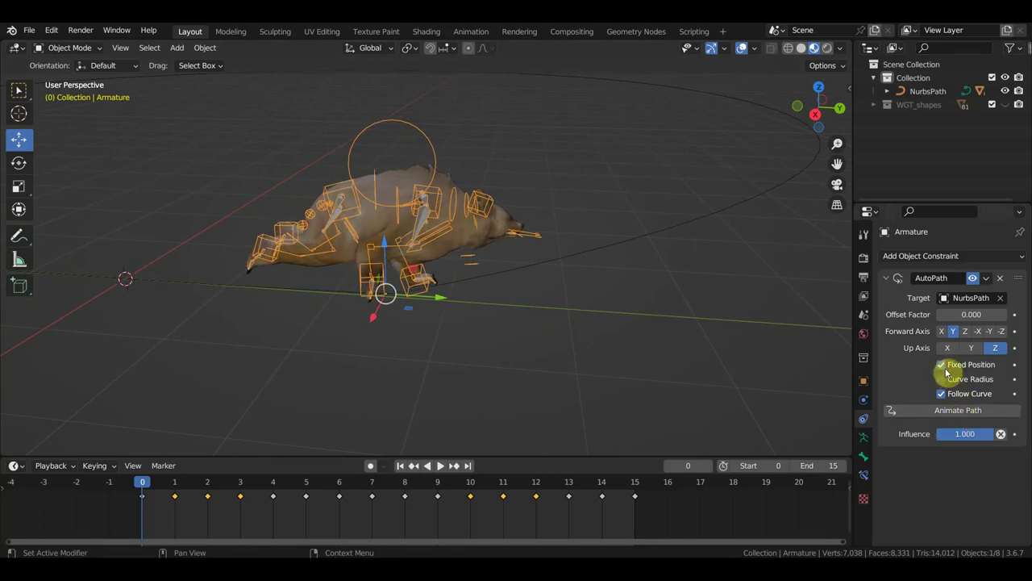
pyautogui.click(942, 365)
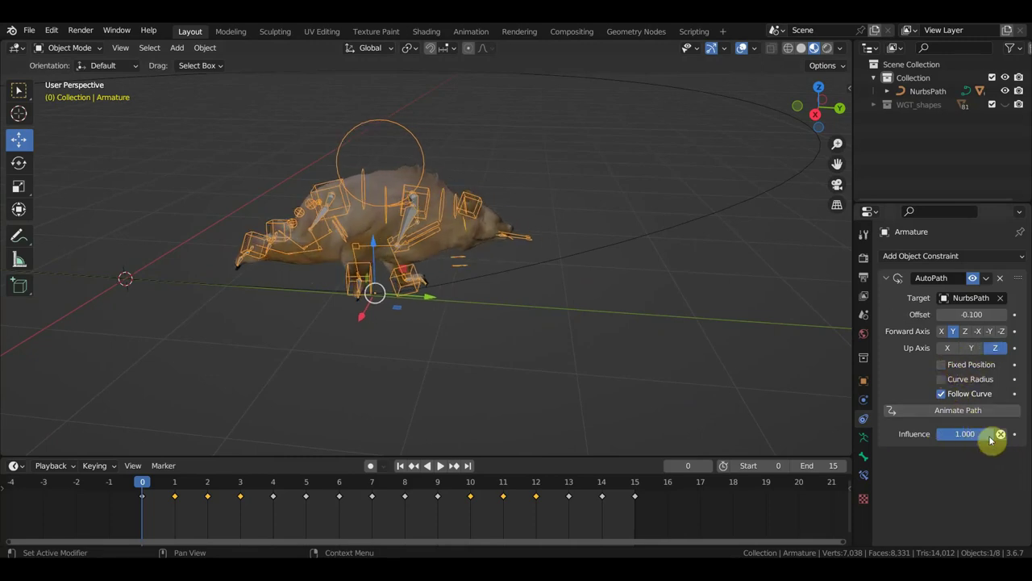
pyautogui.click(952, 410)
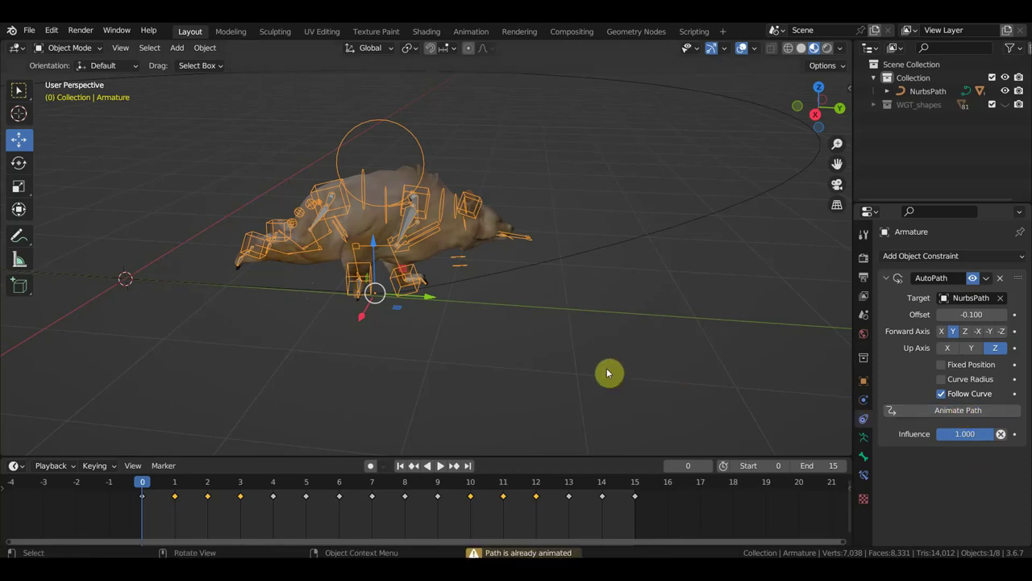
# - Play the bear around the loop while orbiting, stop at frame 0, and bring up the editor type list
pyautogui.press('space')
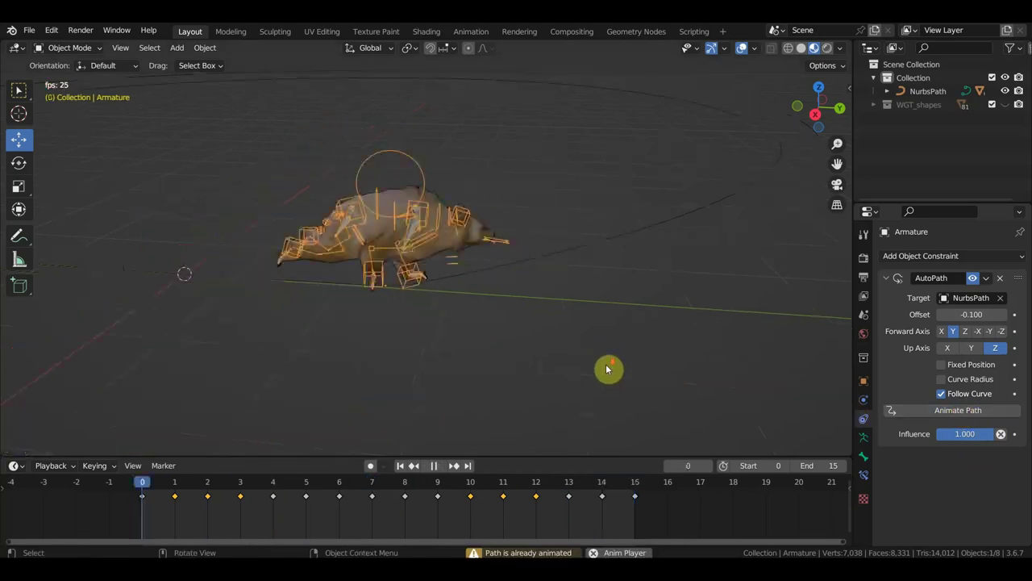
pyautogui.moveTo(606, 369); pyautogui.dragTo(647, 392, button='middle')
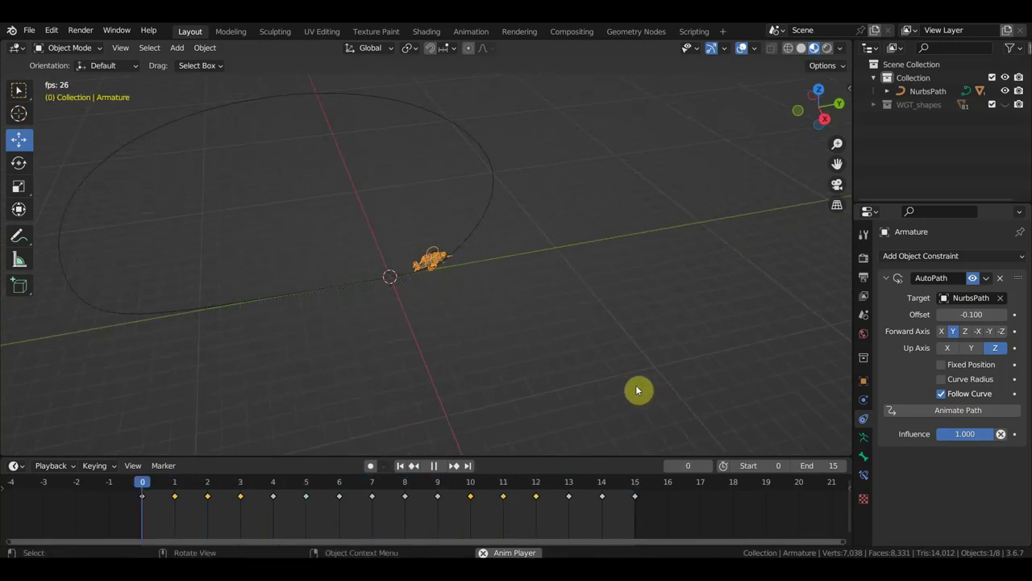
pyautogui.press('space')
pyautogui.click(142, 482)
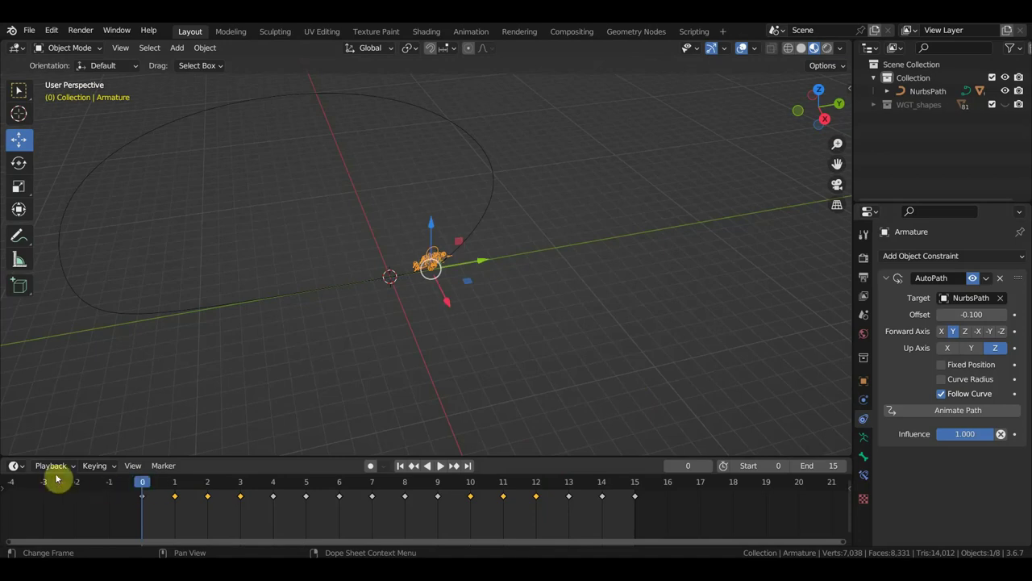
pyautogui.click(16, 466)
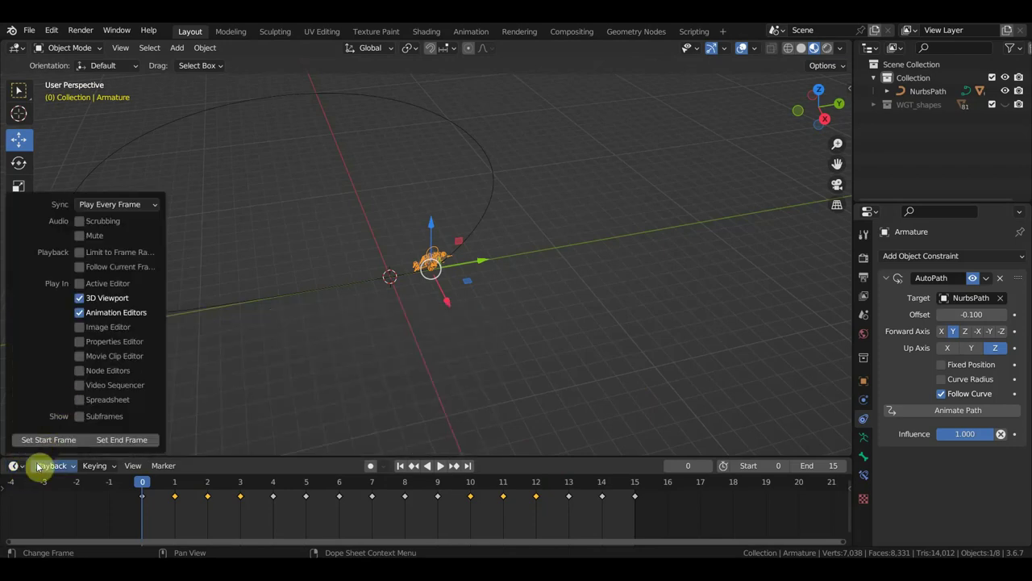
pyautogui.click(16, 465)
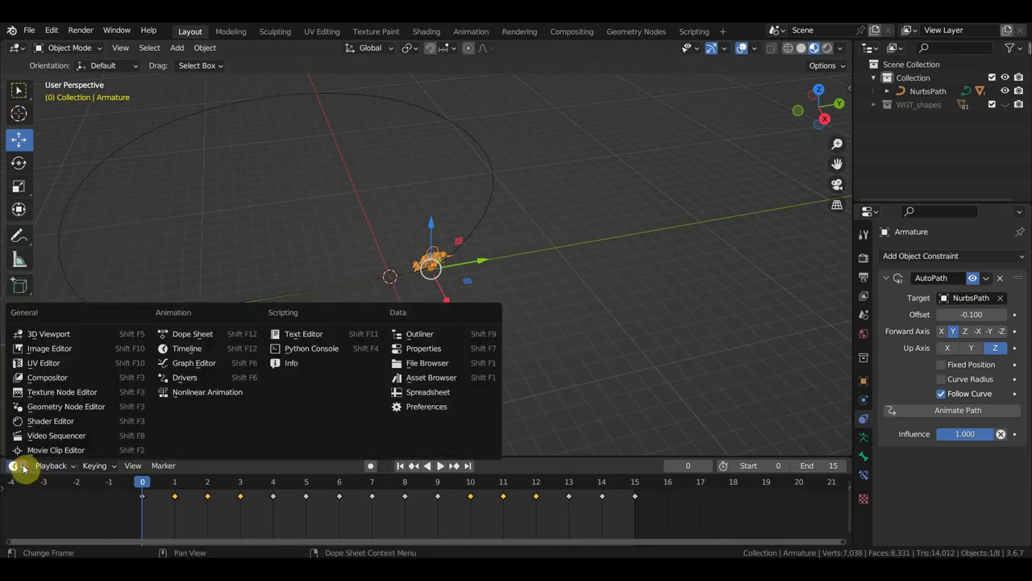
# - In an enlarged Nonlinear Animation editor, push ArmatureAction.001 down into a frame 0–15 strip
pyautogui.click(206, 394)
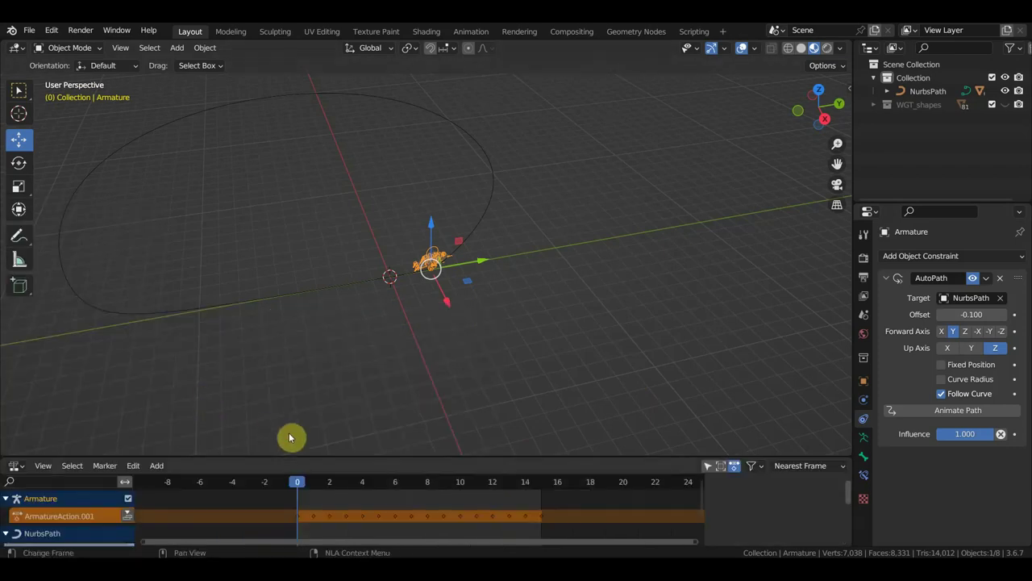
pyautogui.moveTo(311, 456); pyautogui.dragTo(363, 322)
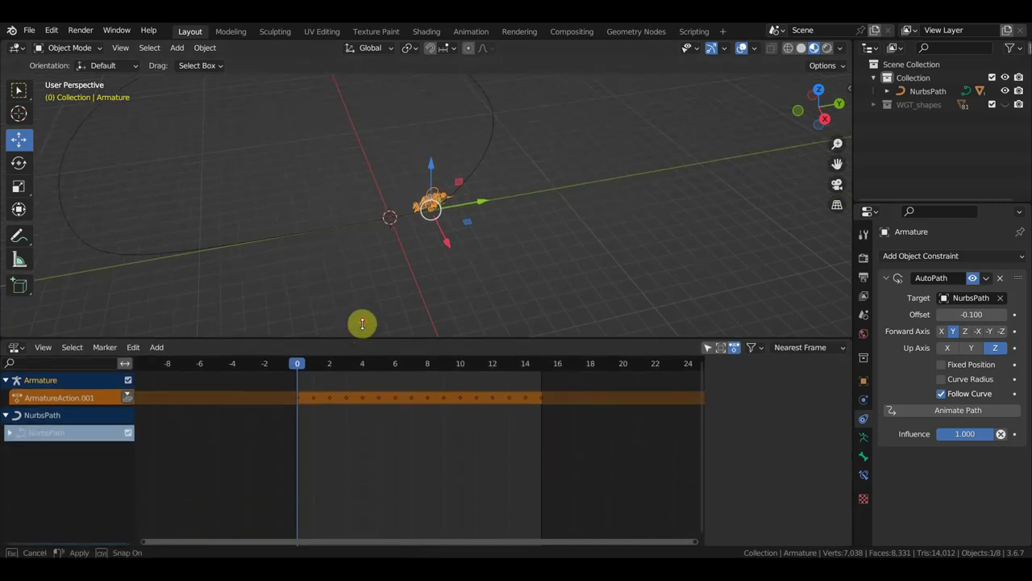
pyautogui.click(127, 383)
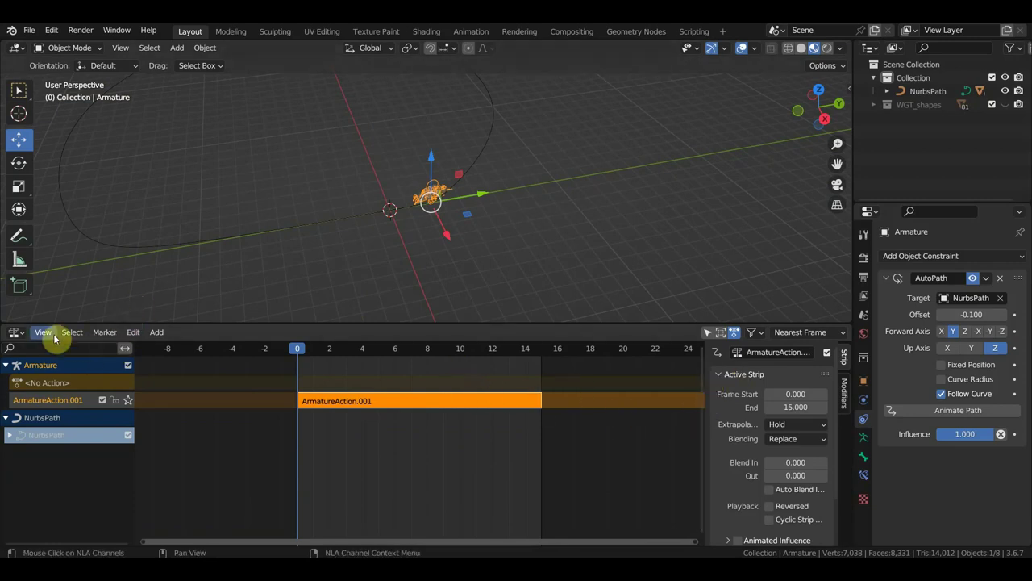
# - Switch back to the Timeline, set the end frame to 300, and zoom the timeline out
pyautogui.click(16, 332)
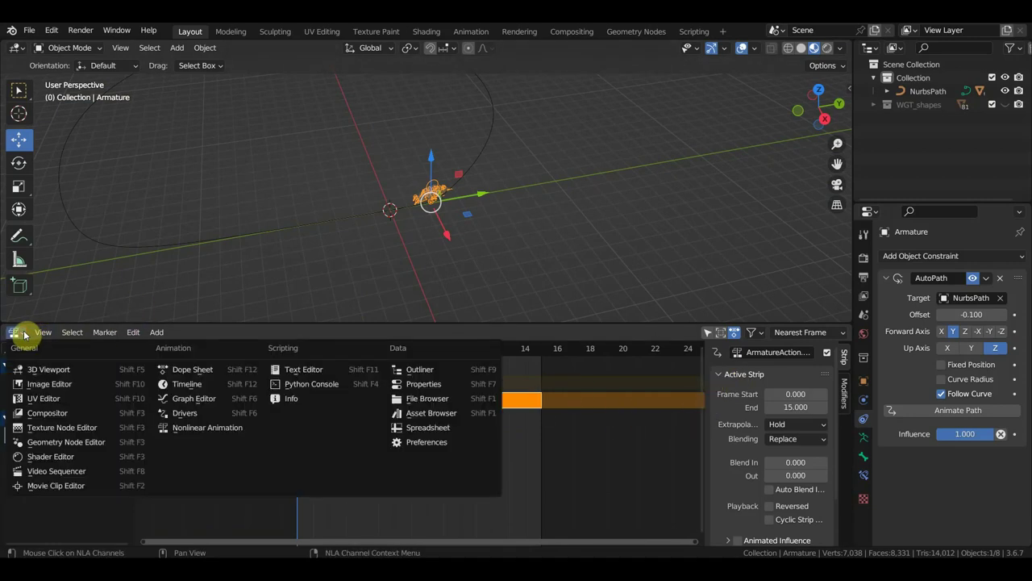
pyautogui.click(192, 383)
pyautogui.write('300')
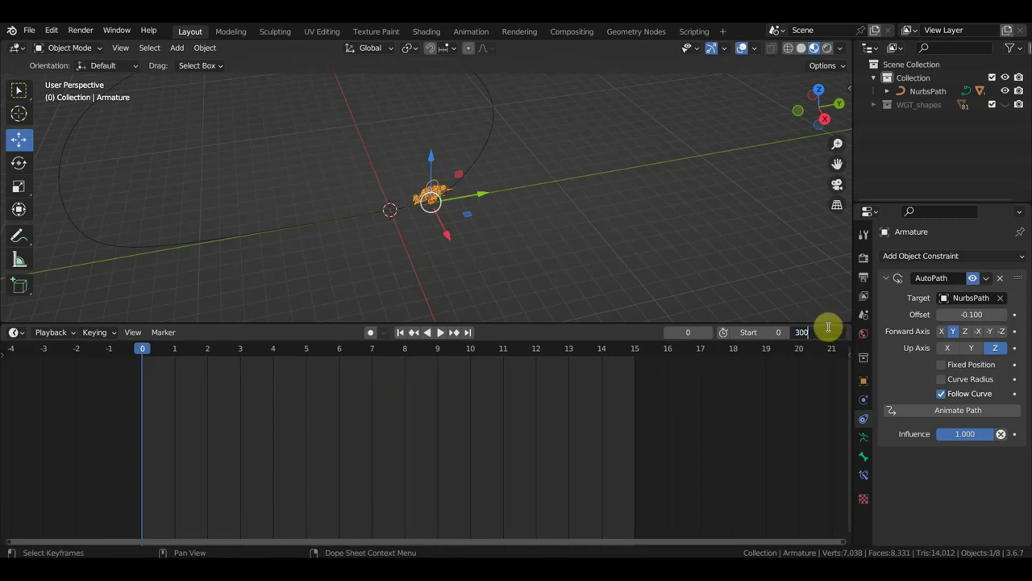
pyautogui.press('Return')
pyautogui.scroll(-1, 553, 420)
pyautogui.scroll(-3, 553, 420)
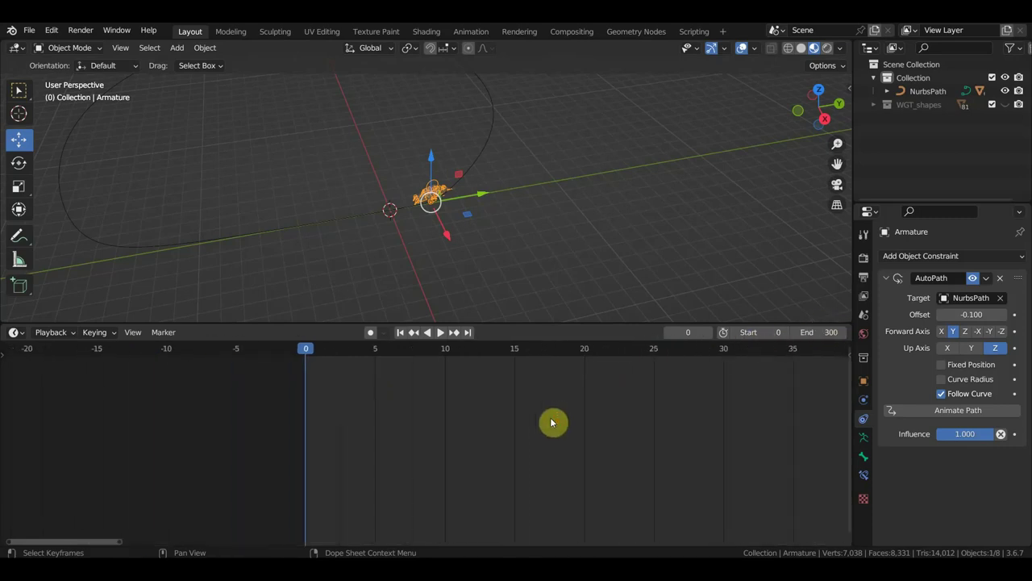
pyautogui.scroll(-1, 553, 421)
pyautogui.scroll(-1, 580, 415)
pyautogui.keyDown('ctrl'); pyautogui.scroll(-3, 564, 412); pyautogui.keyUp('ctrl')
pyautogui.keyDown('ctrl'); pyautogui.scroll(-2, 452, 419); pyautogui.keyUp('ctrl')
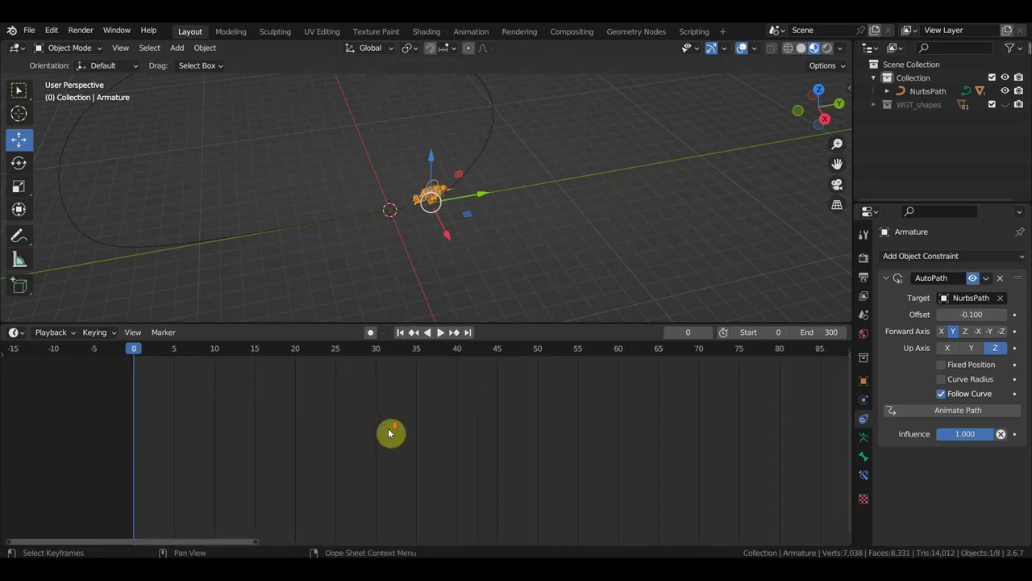
pyautogui.scroll(-3, 395, 430)
pyautogui.scroll(-3, 428, 423)
pyautogui.scroll(-2, 516, 410)
pyautogui.scroll(-2, 560, 403)
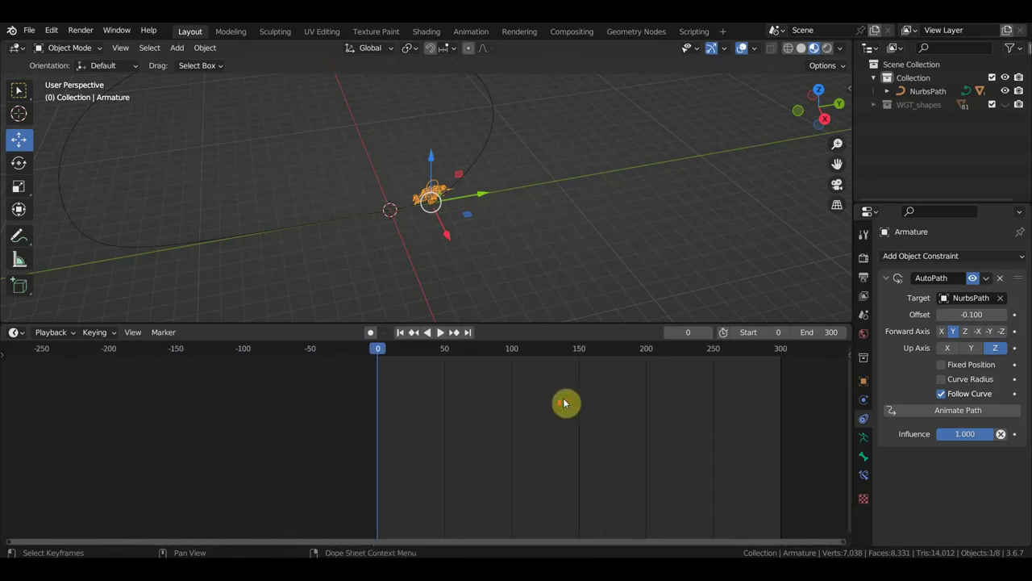
pyautogui.keyDown('ctrl'); pyautogui.scroll(-2, 524, 405); pyautogui.keyUp('ctrl')
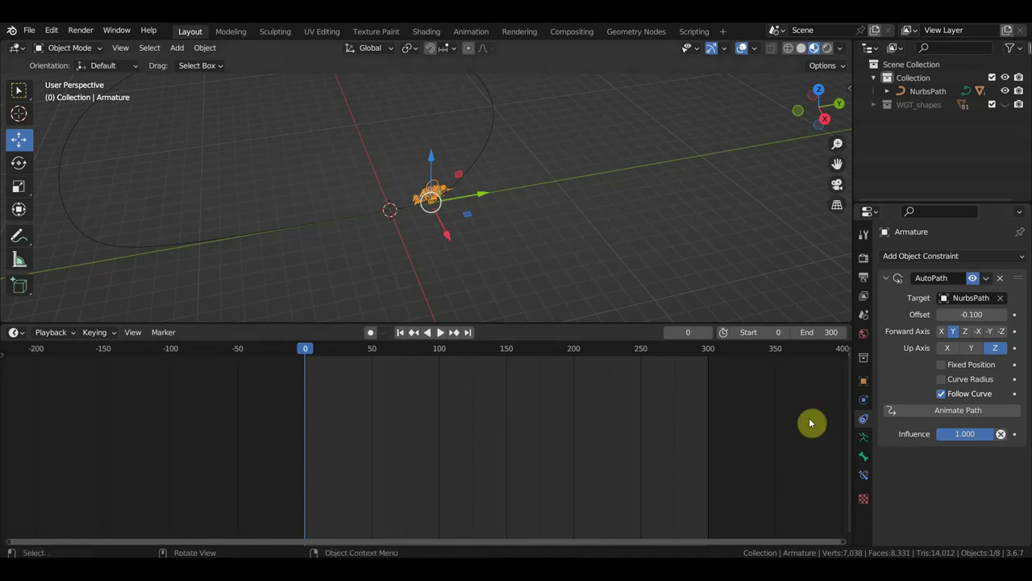
# - Set the NurbsPath's Path Animation Frames to 300, then reselect the bear armature
pyautogui.click(478, 162)
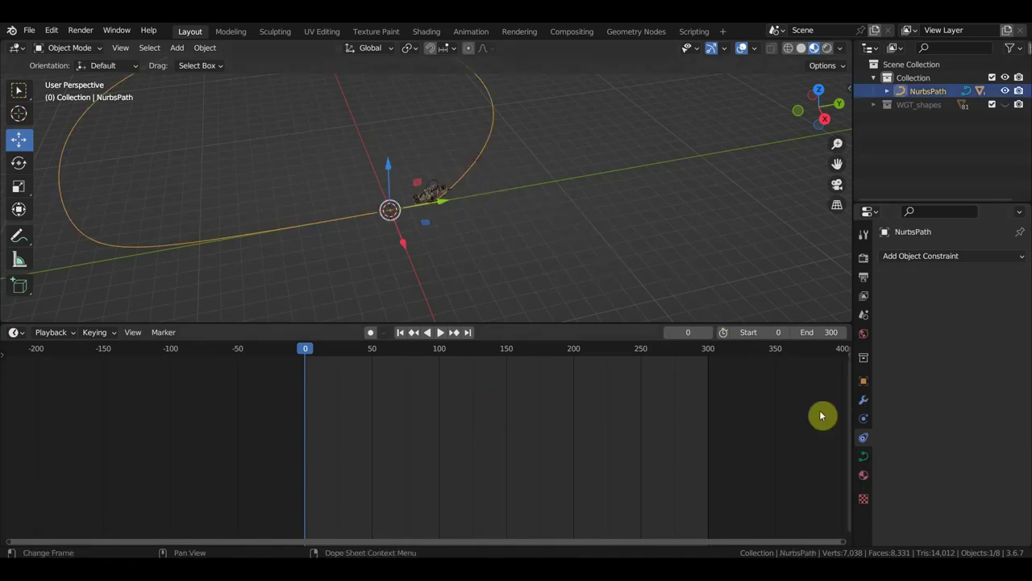
pyautogui.click(863, 455)
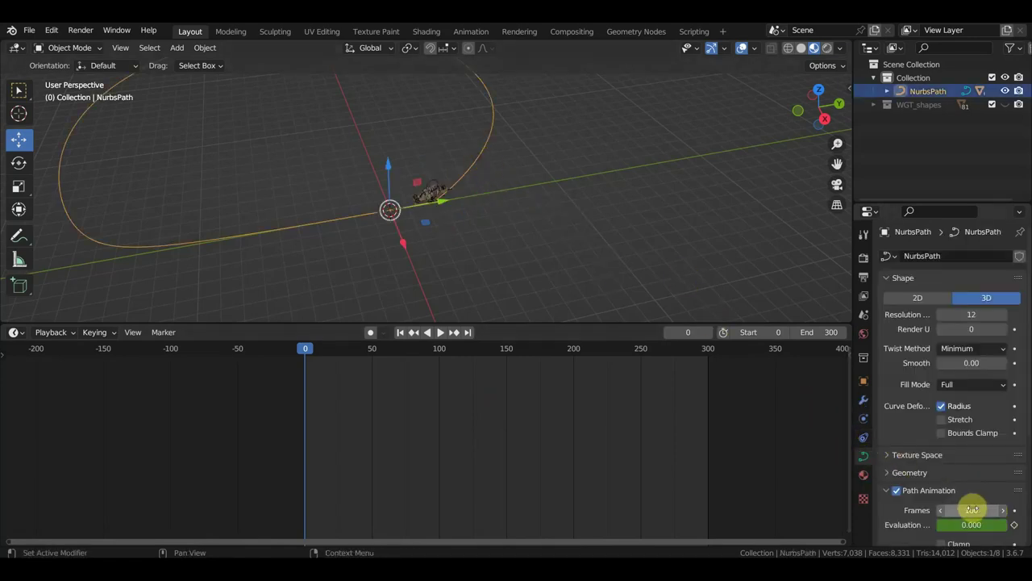
pyautogui.click(972, 509)
pyautogui.write('300')
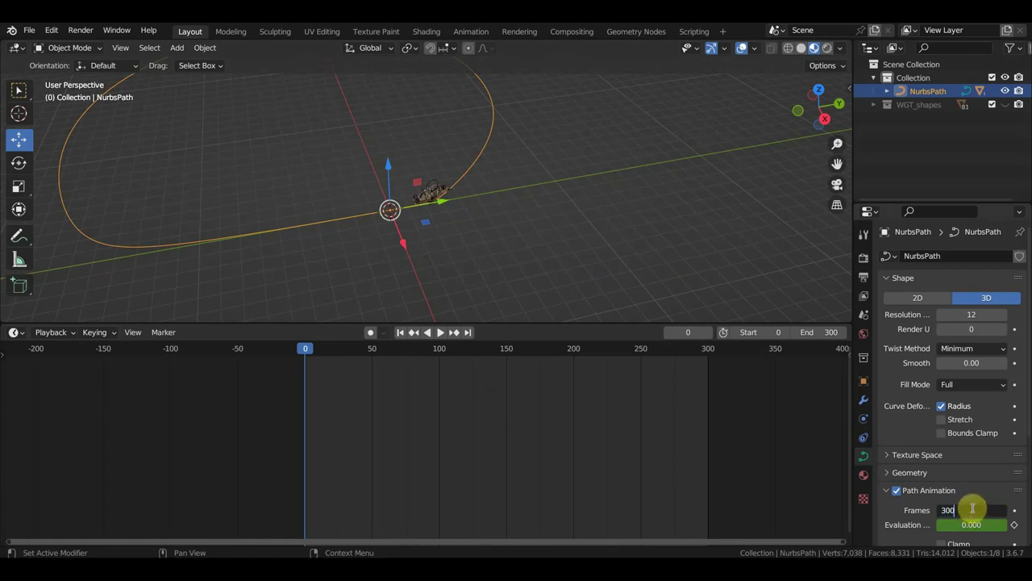
pyautogui.press('Return')
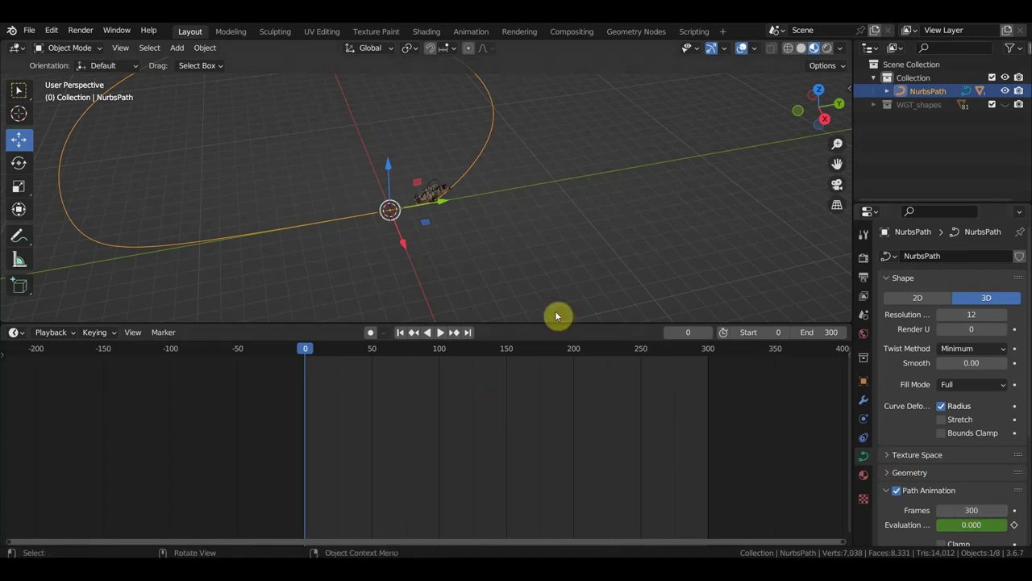
pyautogui.click(19, 333)
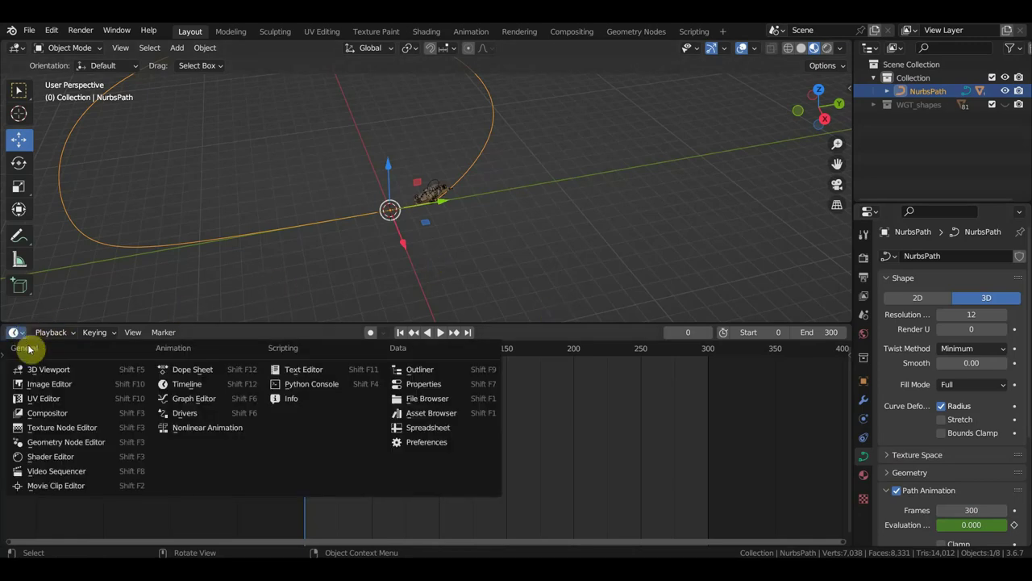
pyautogui.click(425, 192)
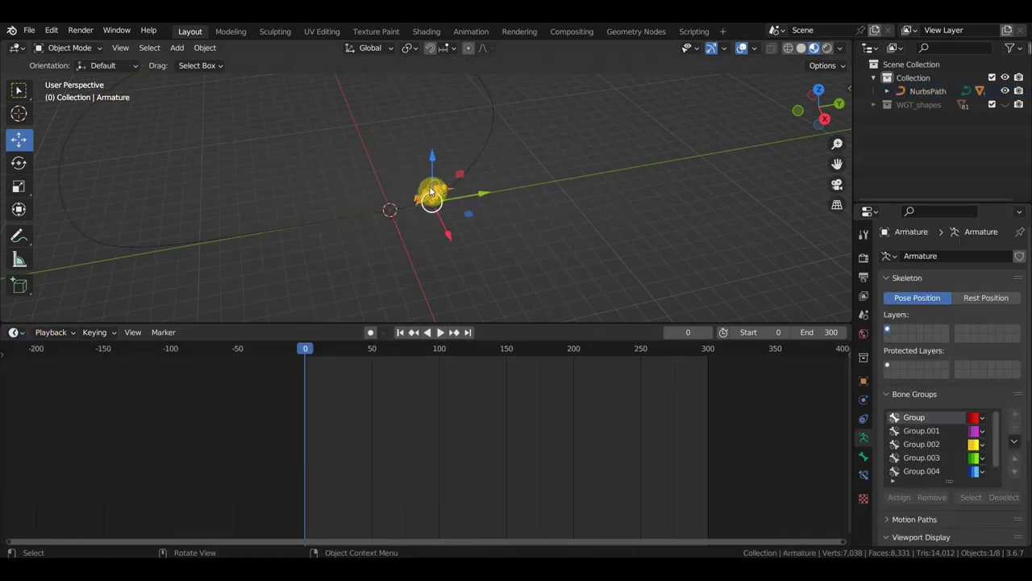
# - Switch the Timeline to the Nonlinear Animation editor and bring the walk strip into view
pyautogui.click(17, 333)
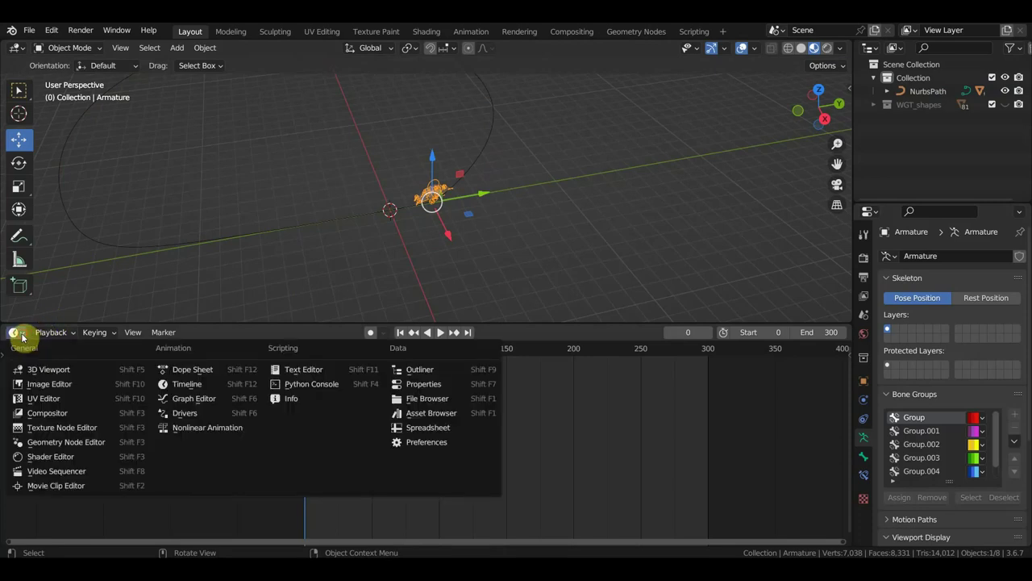
pyautogui.click(200, 432)
pyautogui.scroll(-2, 400, 407)
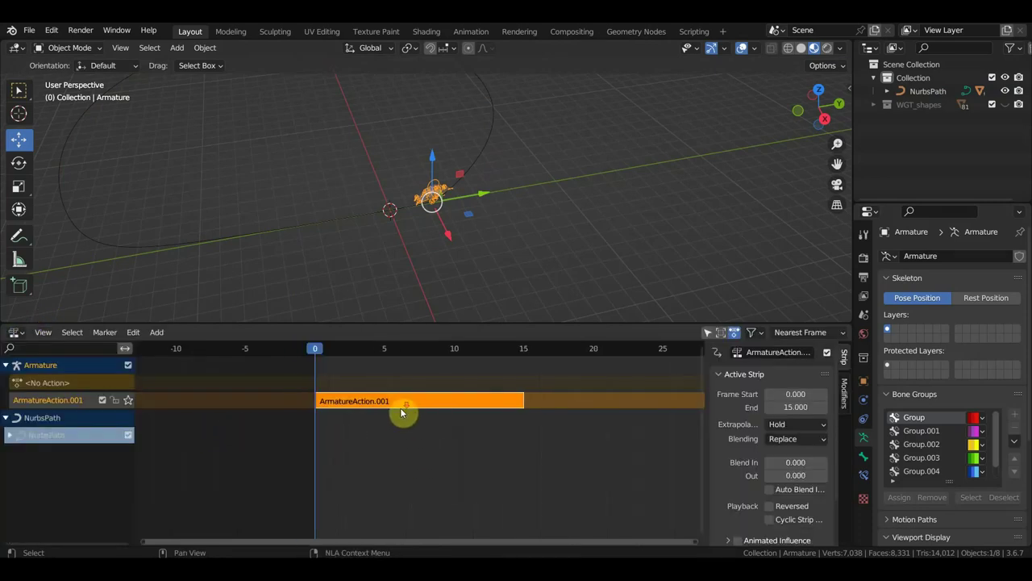
pyautogui.scroll(-2, 484, 415)
pyautogui.scroll(-1, 529, 427)
pyautogui.moveTo(527, 431); pyautogui.dragTo(383, 454, button='middle')
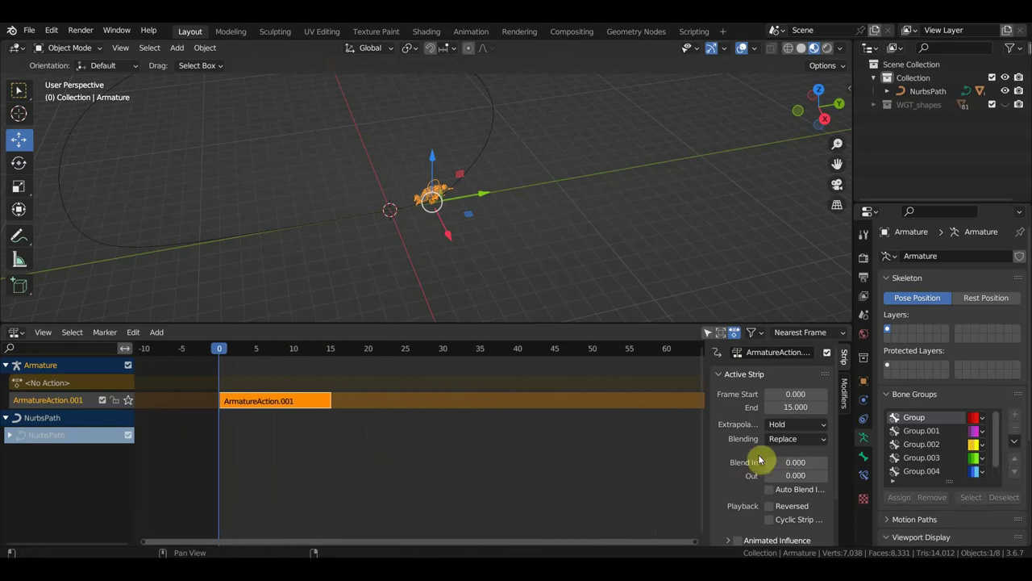
# - In the Strip sidebar's Action Clip, set the strip's Repeat to 19.8
pyautogui.press('n')
pyautogui.press('n')
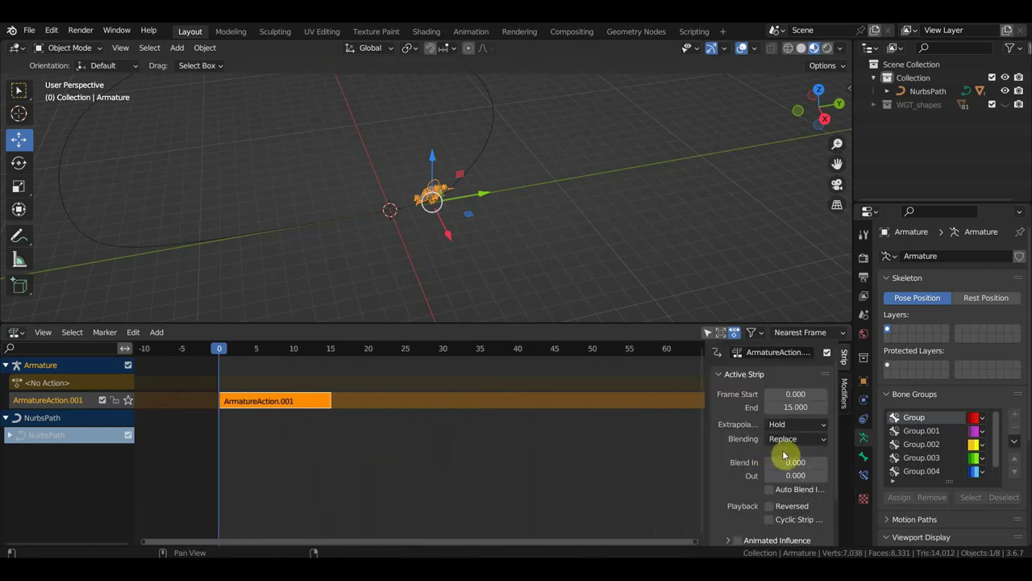
pyautogui.scroll(-3, 766, 463)
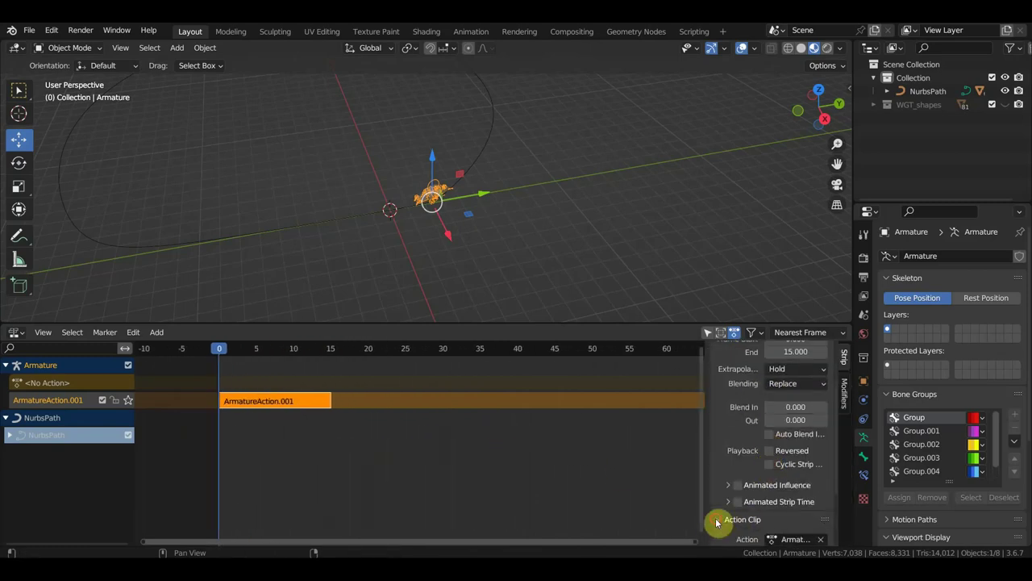
pyautogui.click(742, 519)
pyautogui.scroll(-3, 786, 516)
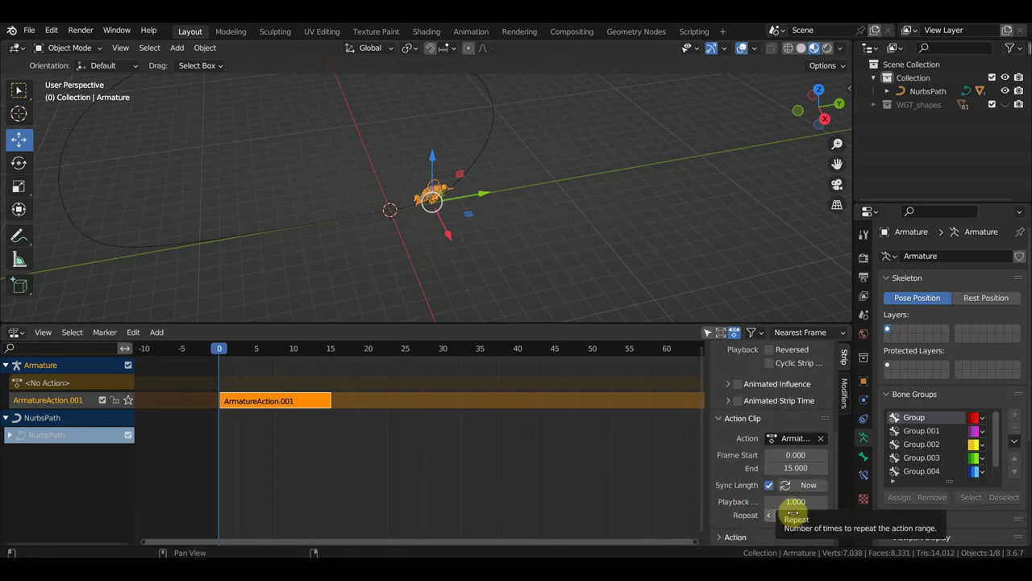
pyautogui.moveTo(801, 514); pyautogui.dragTo(847, 515)
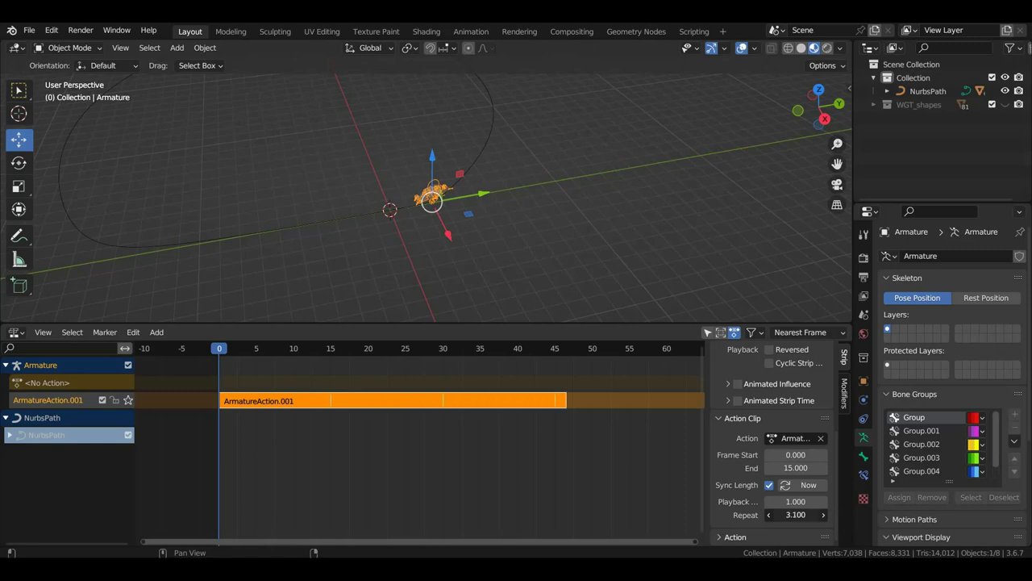
pyautogui.scroll(-1, 587, 469)
pyautogui.scroll(-5, 581, 467)
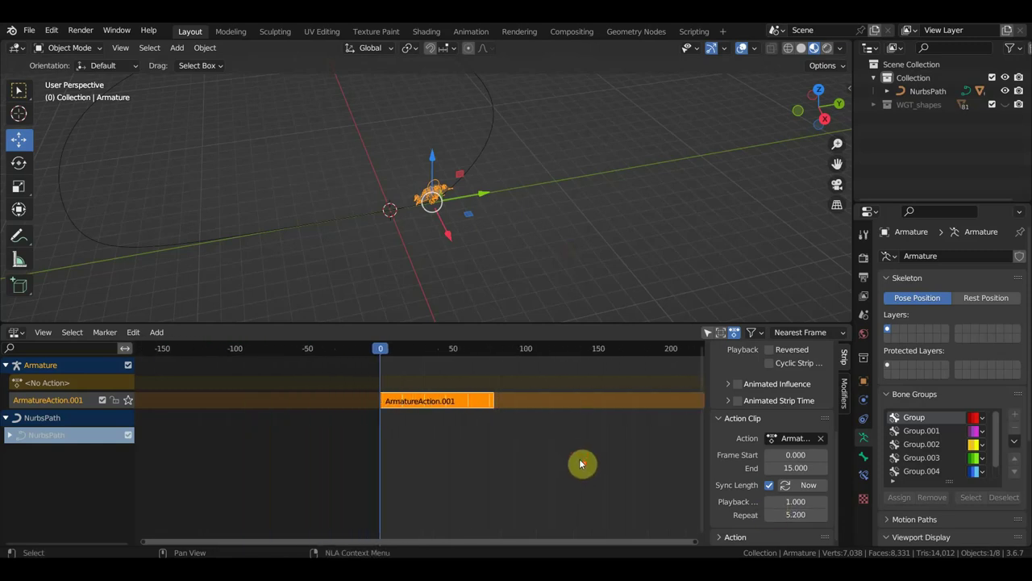
pyautogui.scroll(-4, 599, 452)
pyautogui.moveTo(605, 451); pyautogui.dragTo(491, 450, button='middle')
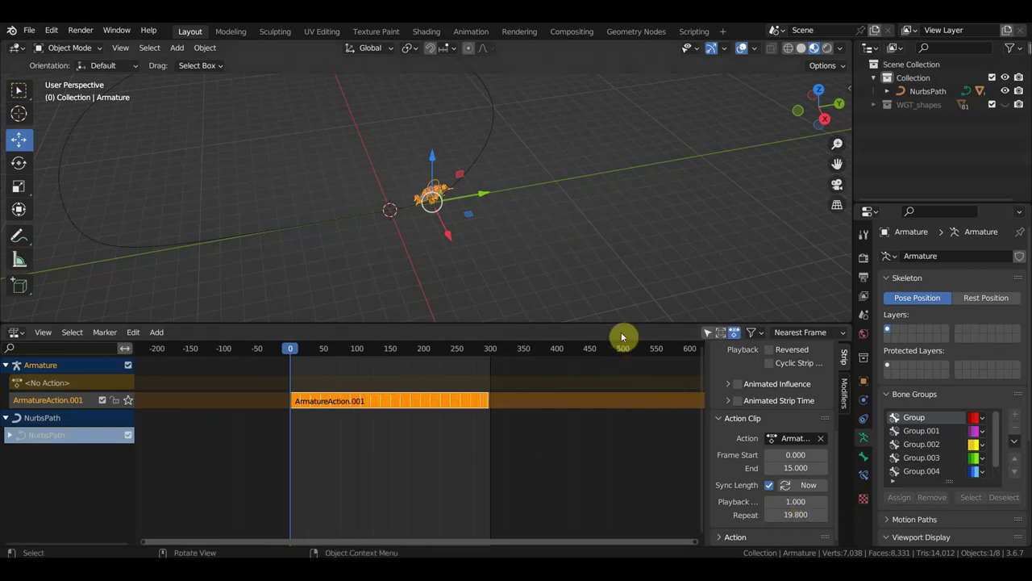
pyautogui.press('space')
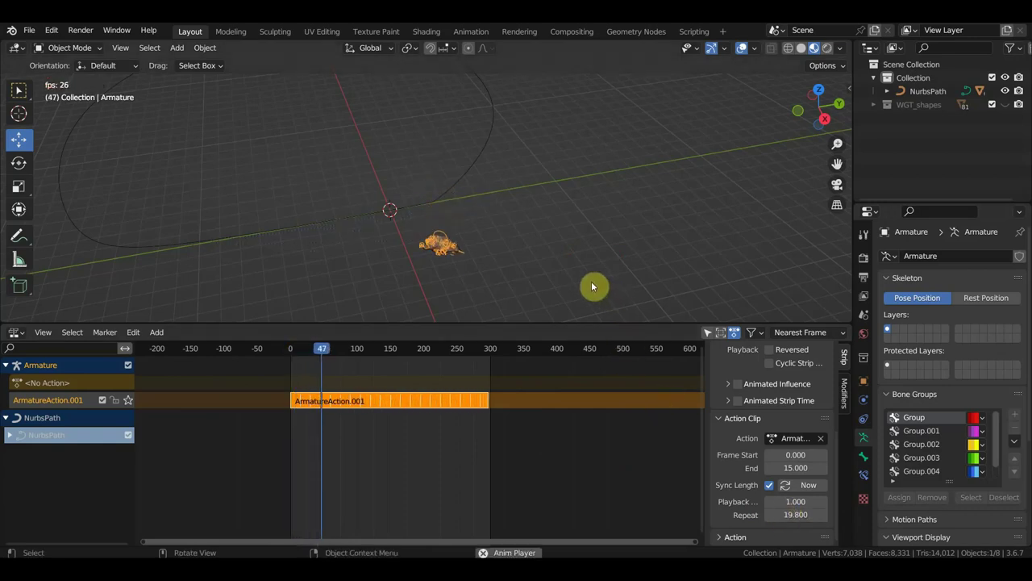
pyautogui.press('space')
pyautogui.scroll(-3, 595, 284)
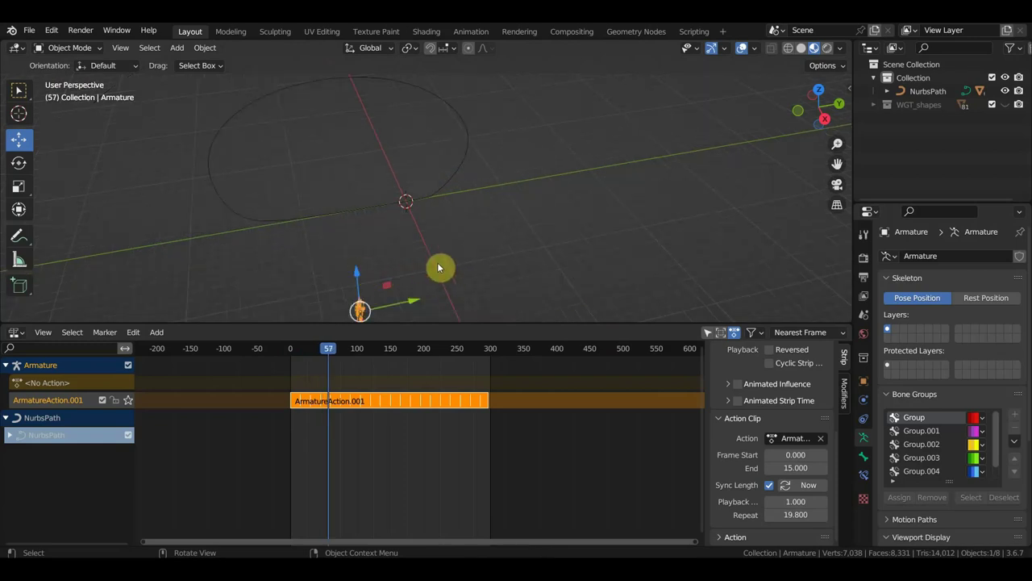
pyautogui.moveTo(439, 268)
pyautogui.mouseDown(button='middle')
pyautogui.moveTo(553, 240)
pyautogui.moveTo(653, 175)
pyautogui.mouseUp(button='middle')
pyautogui.click(756, 46)
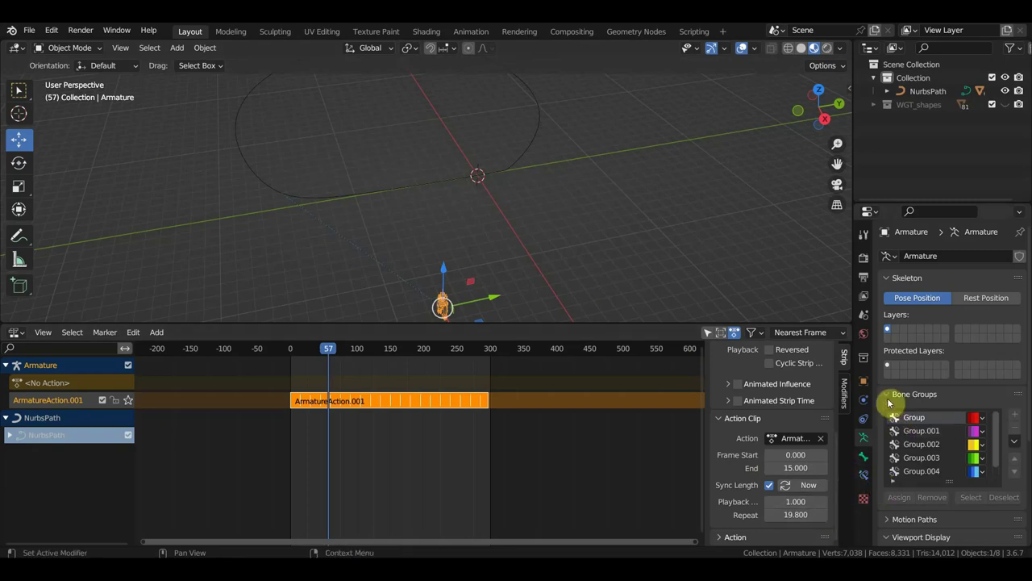
pyautogui.moveTo(645, 270); pyautogui.dragTo(633, 263, button='middle')
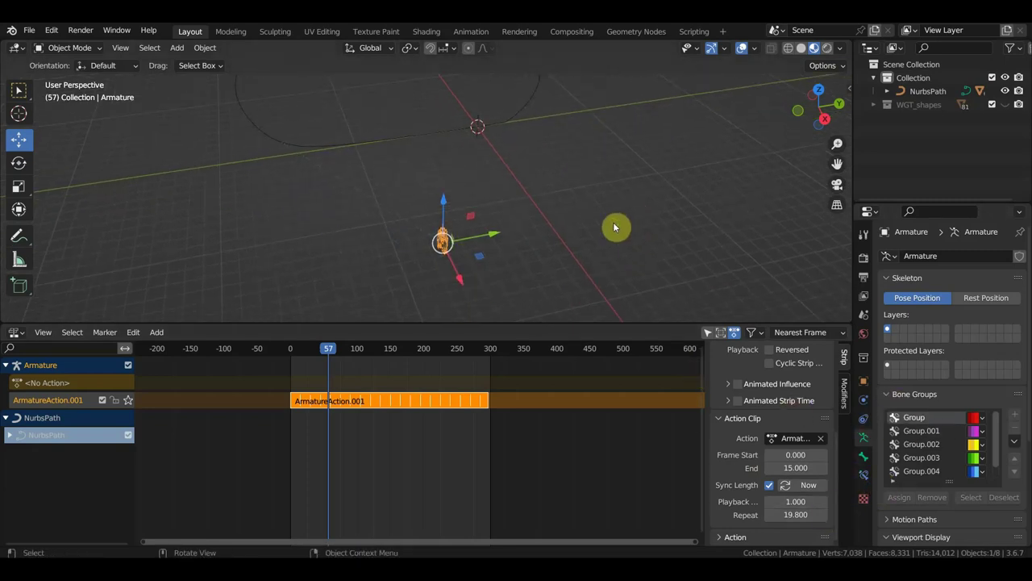
# - Uncheck Follow Curve on the armature's AutoPath object constraint
pyautogui.click(865, 464)
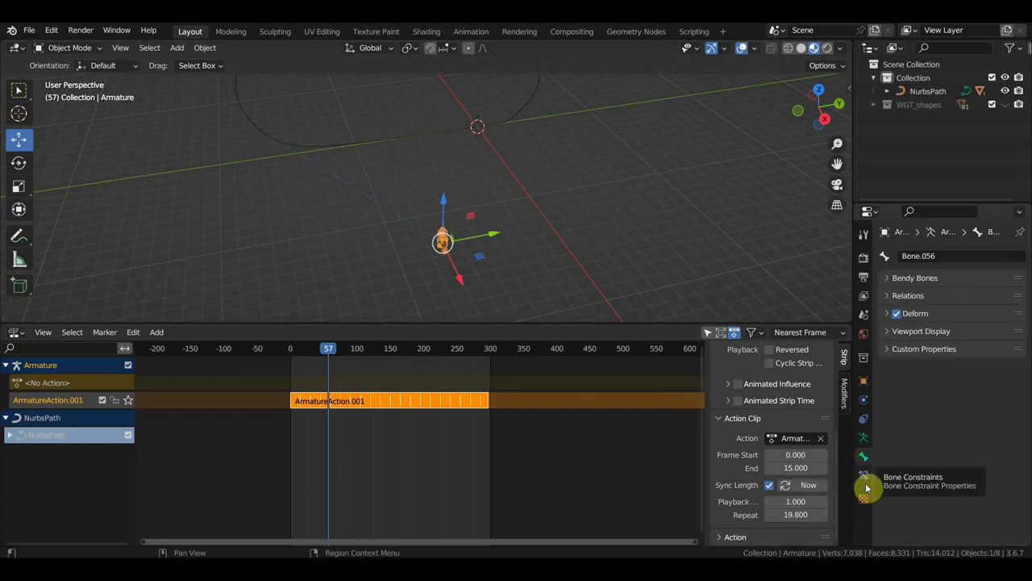
pyautogui.click(864, 475)
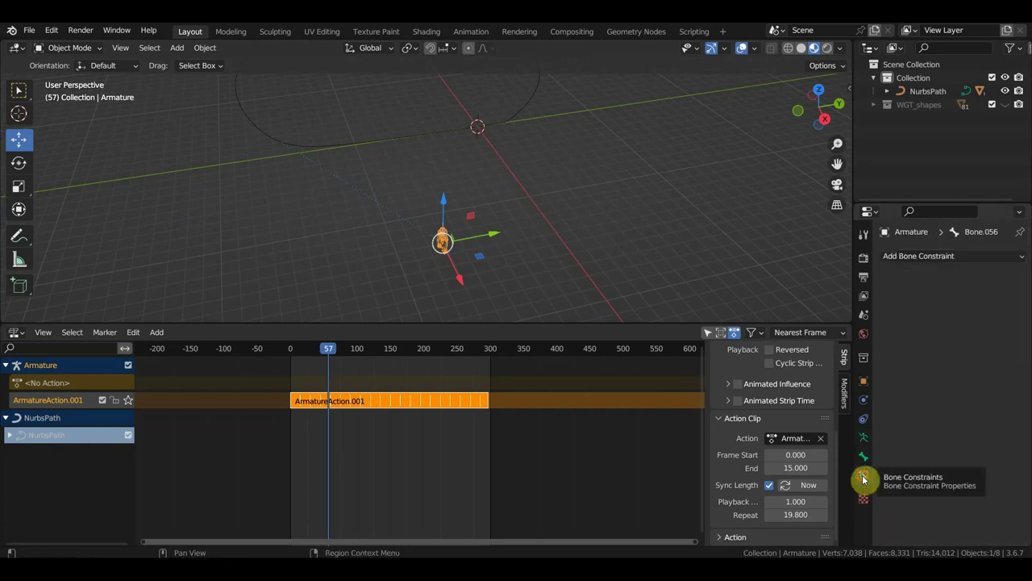
pyautogui.click(864, 418)
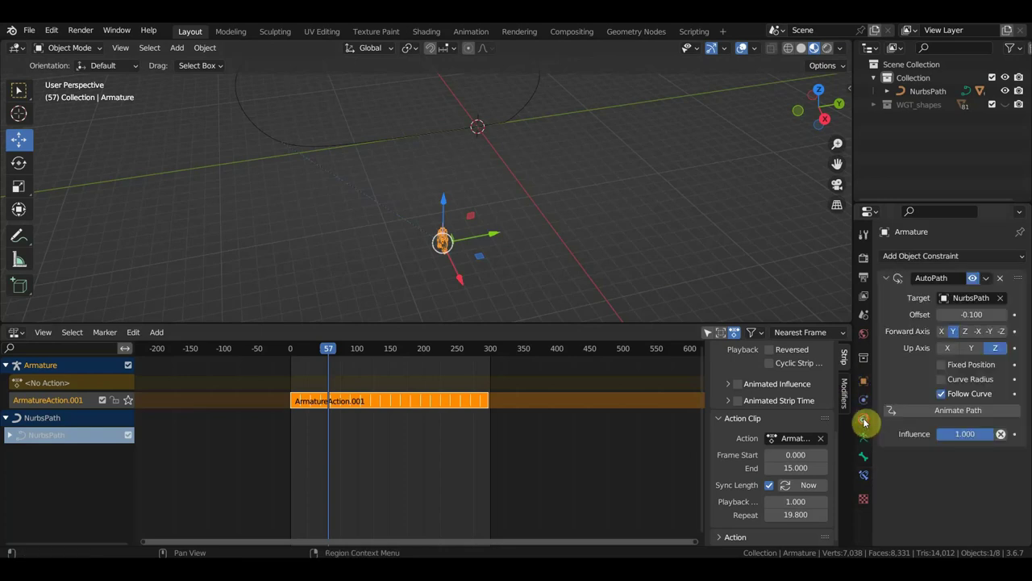
pyautogui.click(940, 394)
# - Play the animation to watch the bear travel around the whole path
pyautogui.moveTo(534, 203)
pyautogui.mouseDown(button='middle')
pyautogui.moveTo(565, 301)
pyautogui.moveTo(603, 203)
pyautogui.mouseUp(button='middle')
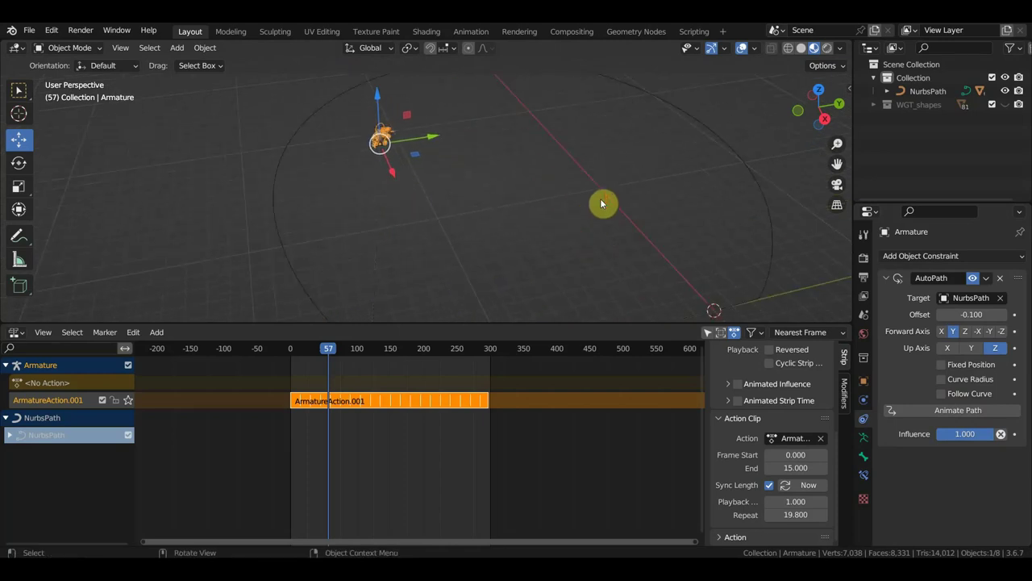
pyautogui.press('space')
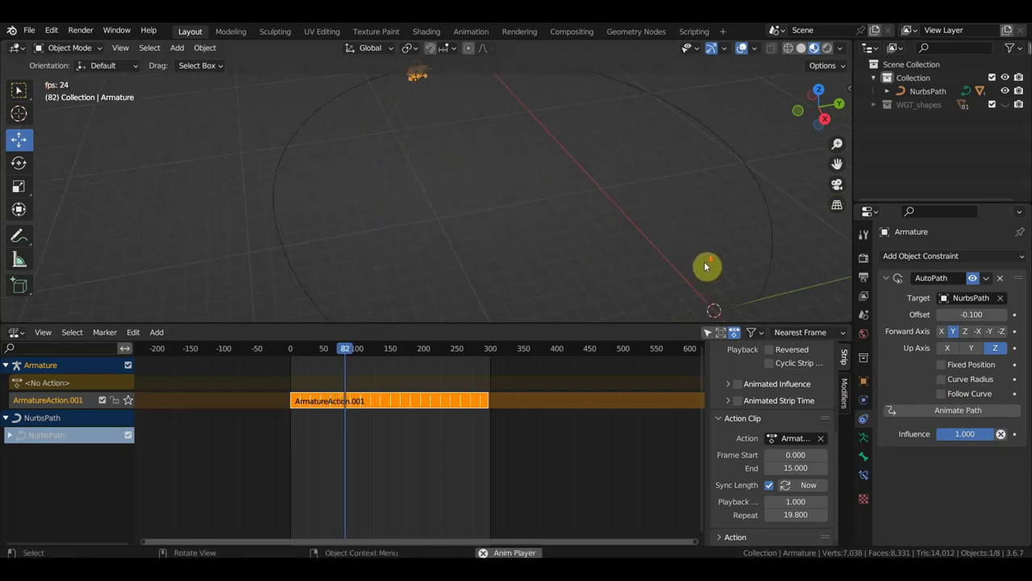
pyautogui.moveTo(706, 266); pyautogui.dragTo(725, 250, button='middle')
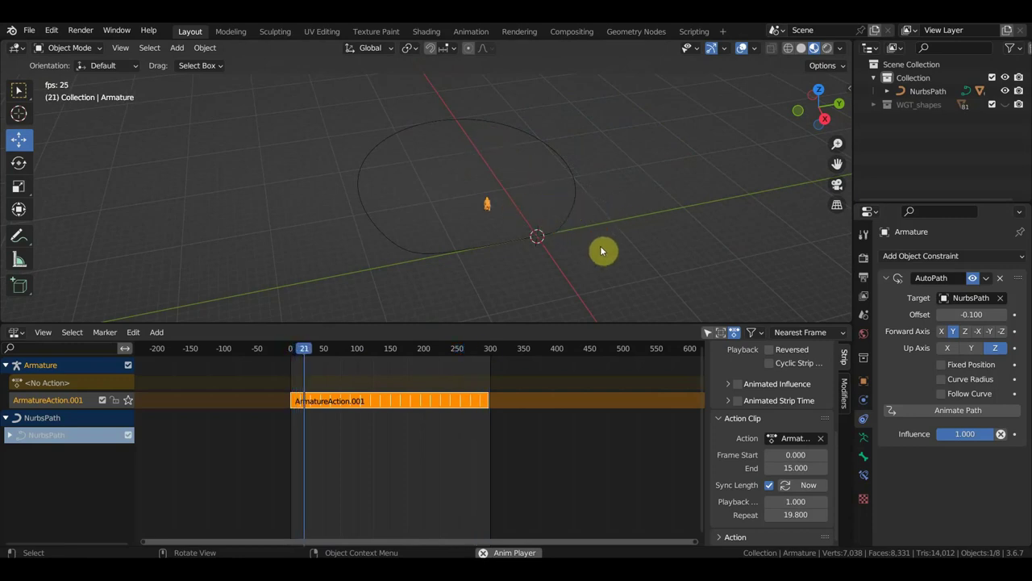
pyautogui.press('space')
# - Turn on Follow Curve and Fixed Position in AutoPath, then preview the playback
pyautogui.click(942, 394)
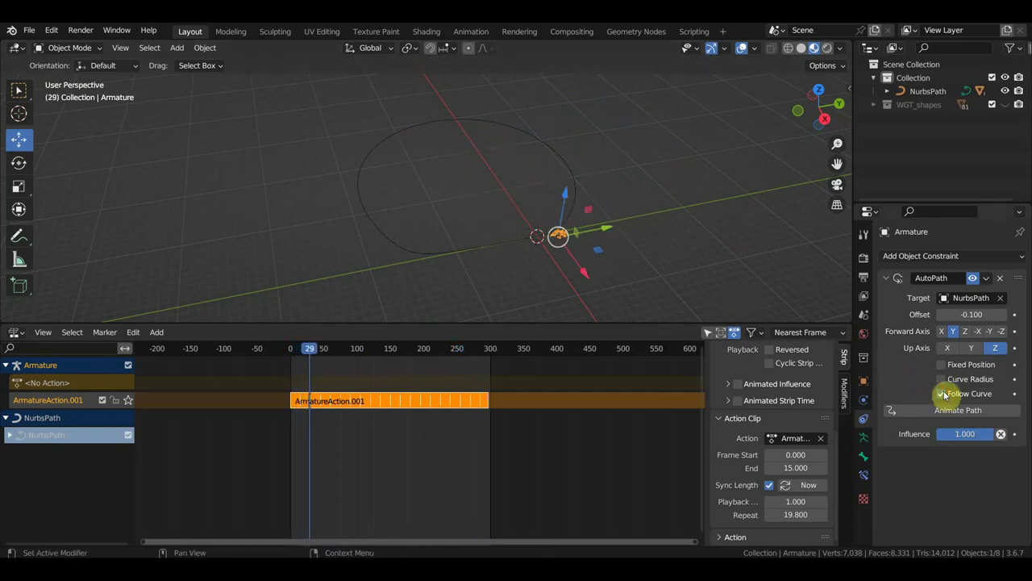
pyautogui.click(942, 364)
pyautogui.press('space')
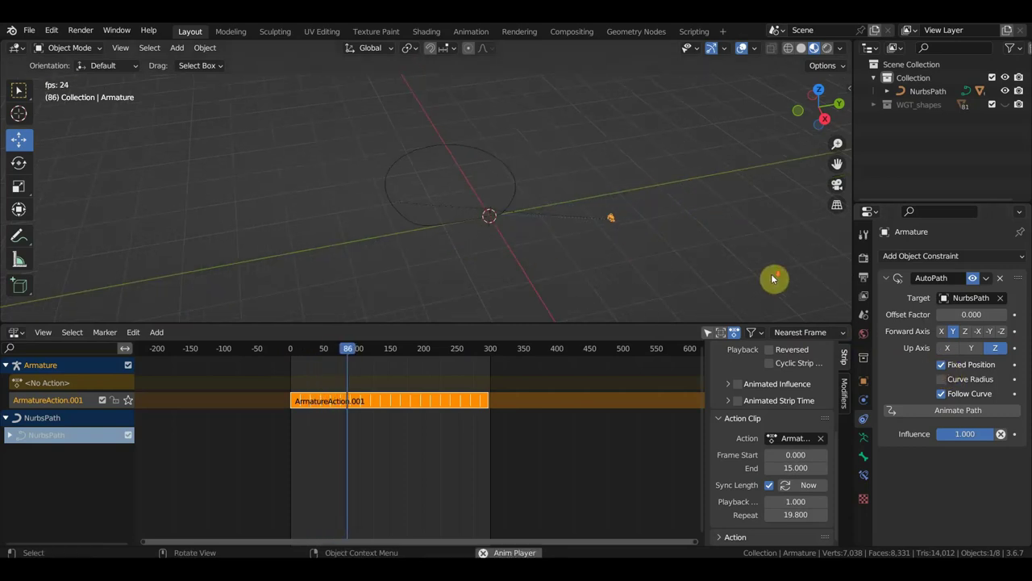
pyautogui.moveTo(774, 270)
pyautogui.mouseDown(button='middle')
pyautogui.moveTo(748, 192)
pyautogui.moveTo(716, 164)
pyautogui.moveTo(714, 255)
pyautogui.moveTo(530, 211)
pyautogui.moveTo(599, 169)
pyautogui.moveTo(588, 288)
pyautogui.moveTo(562, 268)
pyautogui.moveTo(534, 195)
pyautogui.mouseUp(button='middle')
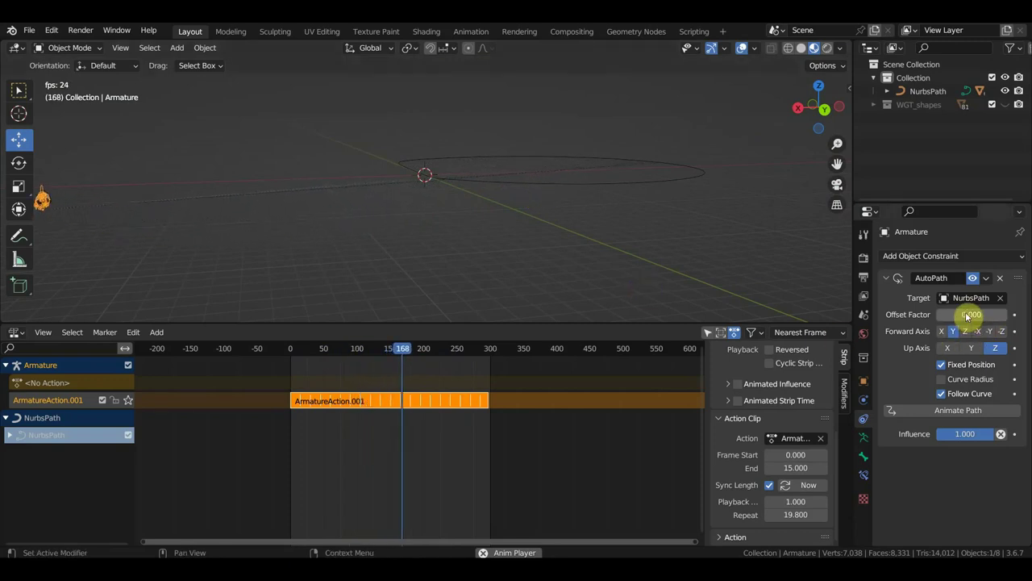
# - Set the AutoPath Offset Factor to 0.403 and preview the playback
pyautogui.moveTo(977, 315)
pyautogui.mouseDown()
pyautogui.moveTo(1000, 314)
pyautogui.moveTo(927, 315)
pyautogui.mouseUp()
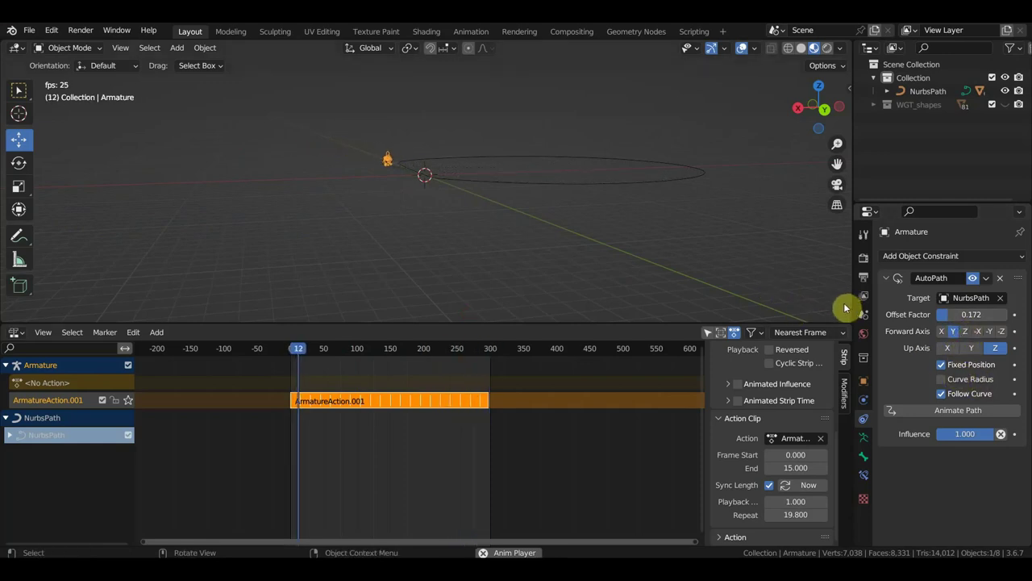
pyautogui.scroll(3, 595, 222)
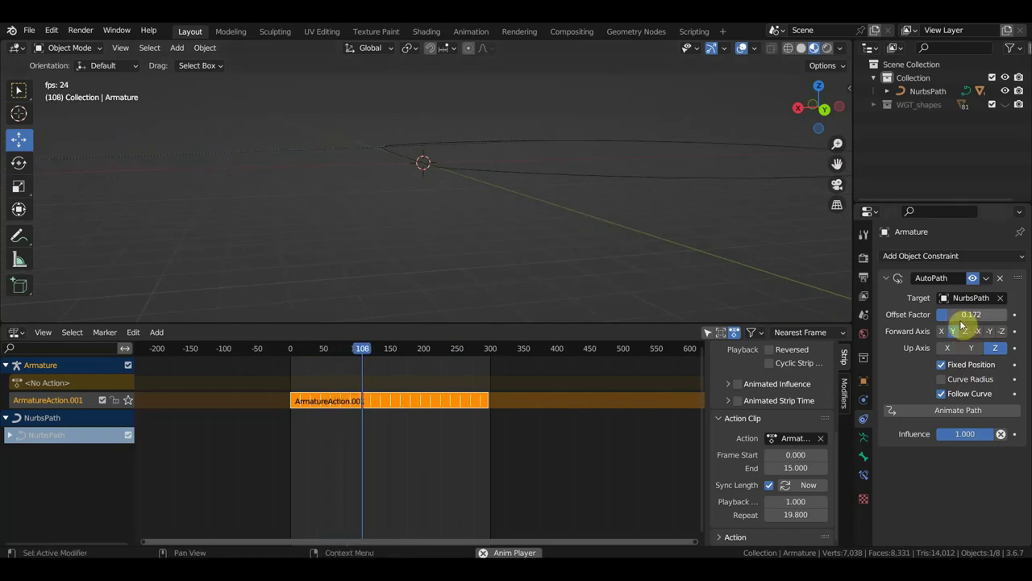
pyautogui.moveTo(961, 325); pyautogui.dragTo(988, 325)
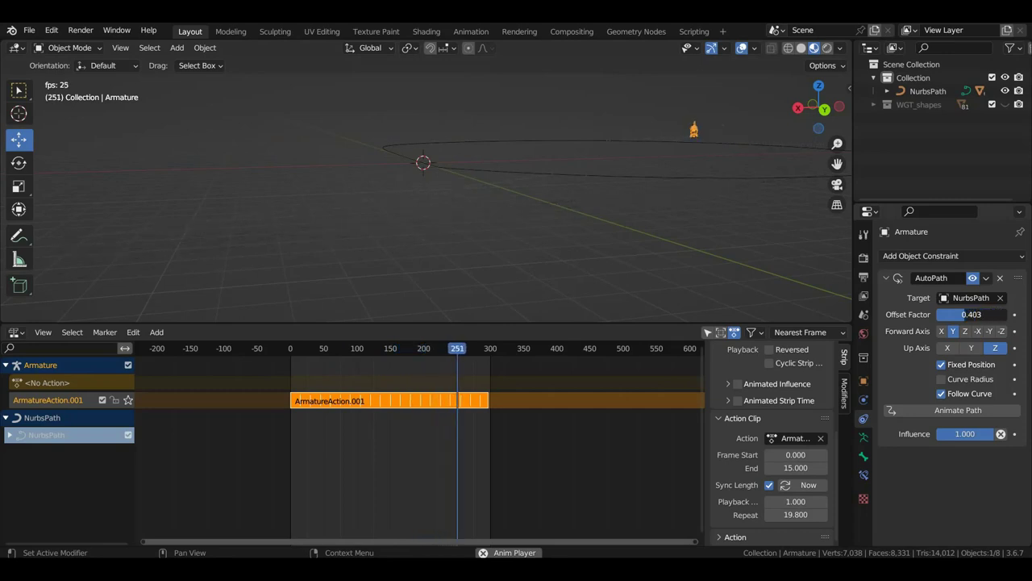
pyautogui.moveTo(970, 314); pyautogui.dragTo(960, 314)
pyautogui.moveTo(729, 239); pyautogui.dragTo(680, 265, button='middle')
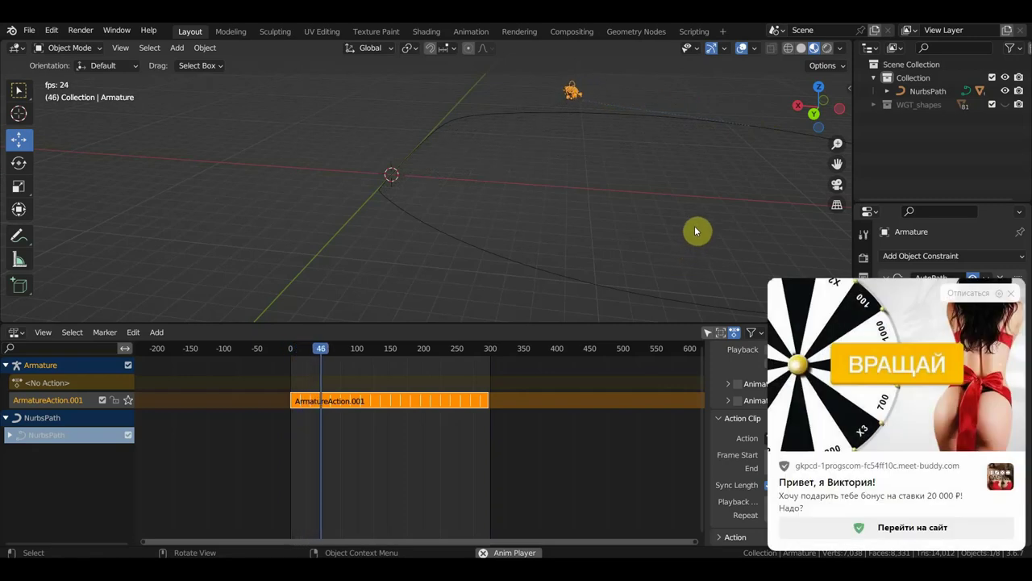
pyautogui.click(1015, 291)
pyautogui.moveTo(758, 258)
pyautogui.mouseDown(button='middle')
pyautogui.moveTo(592, 274)
pyautogui.moveTo(619, 276)
pyautogui.mouseUp(button='middle')
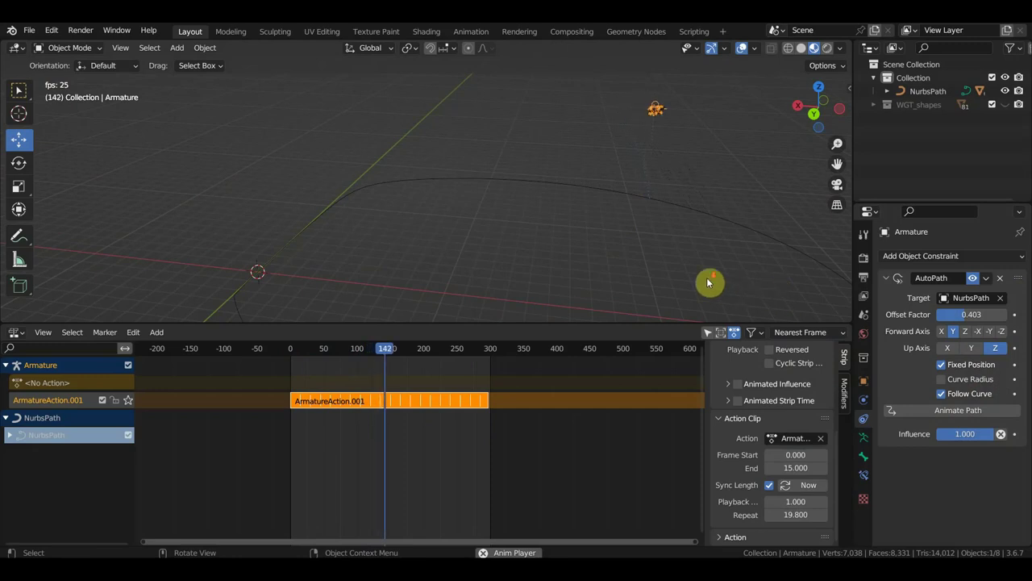
pyautogui.moveTo(709, 281)
pyautogui.mouseDown(button='middle')
pyautogui.moveTo(802, 271)
pyautogui.moveTo(571, 254)
pyautogui.moveTo(587, 237)
pyautogui.moveTo(540, 242)
pyautogui.moveTo(638, 233)
pyautogui.moveTo(524, 253)
pyautogui.moveTo(581, 235)
pyautogui.mouseUp(button='middle')
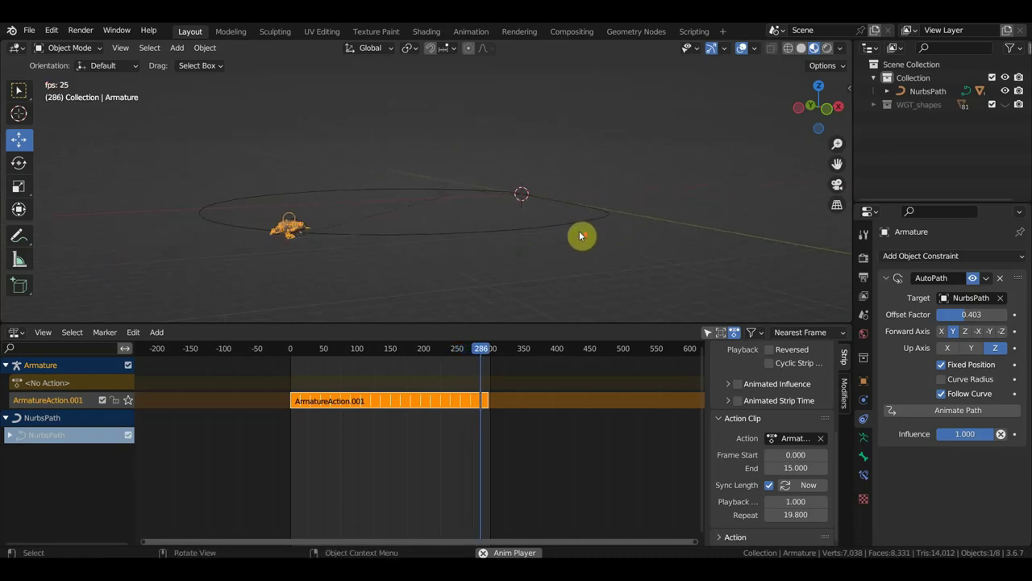
pyautogui.press('space')
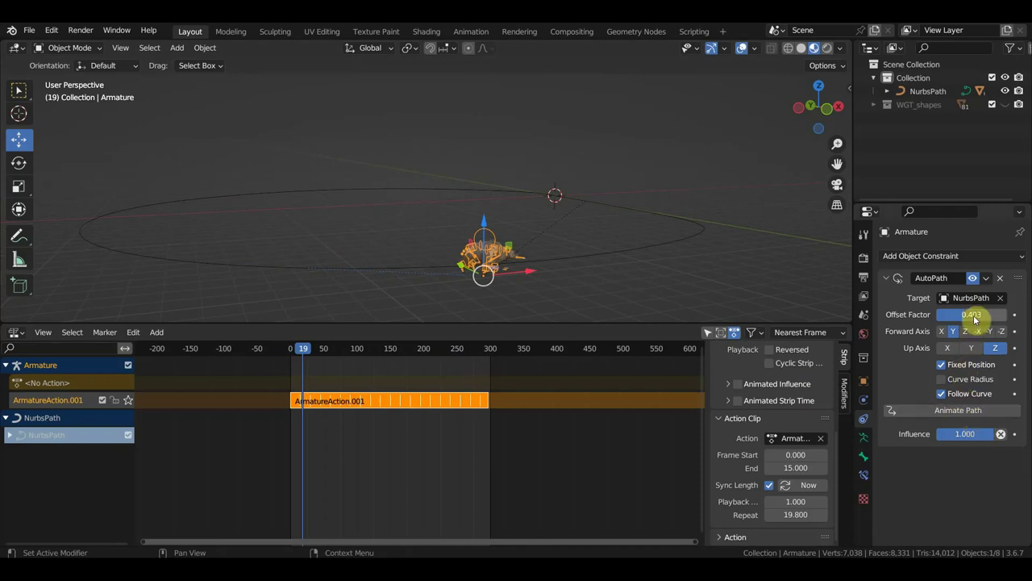
# - Put NurbsPath into Edit Mode and show the Viewport Overlays settings
pyautogui.click(585, 259)
pyautogui.click(70, 48)
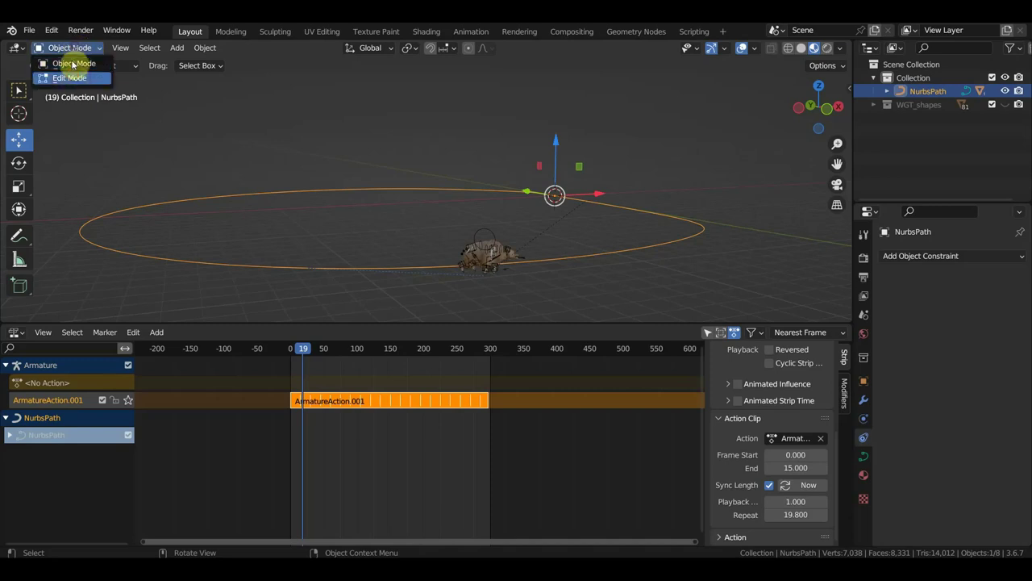
pyautogui.click(70, 75)
pyautogui.click(755, 49)
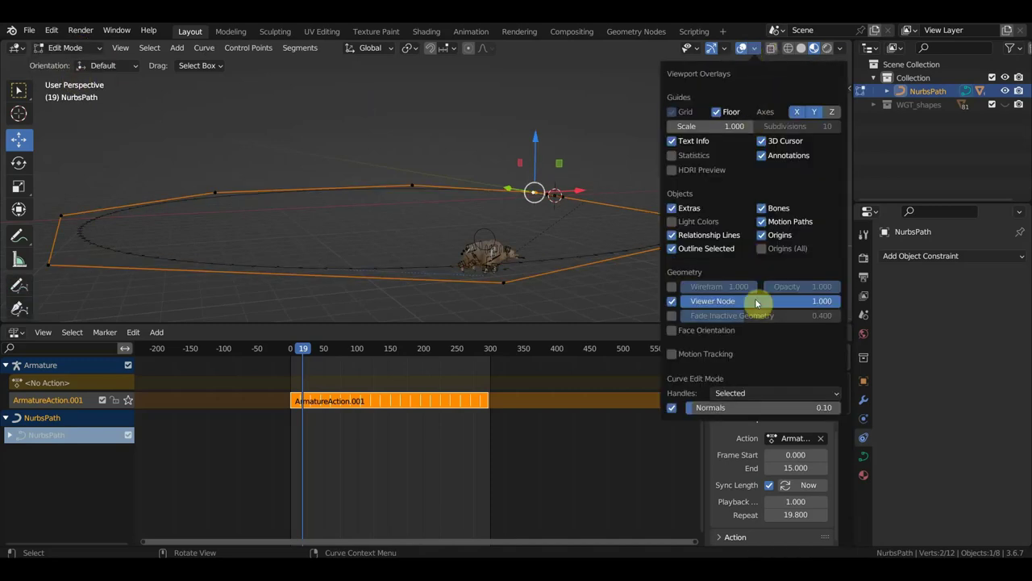
# - Hide the curve normals and play the walk around the loop, stopping at frame 29
pyautogui.click(676, 408)
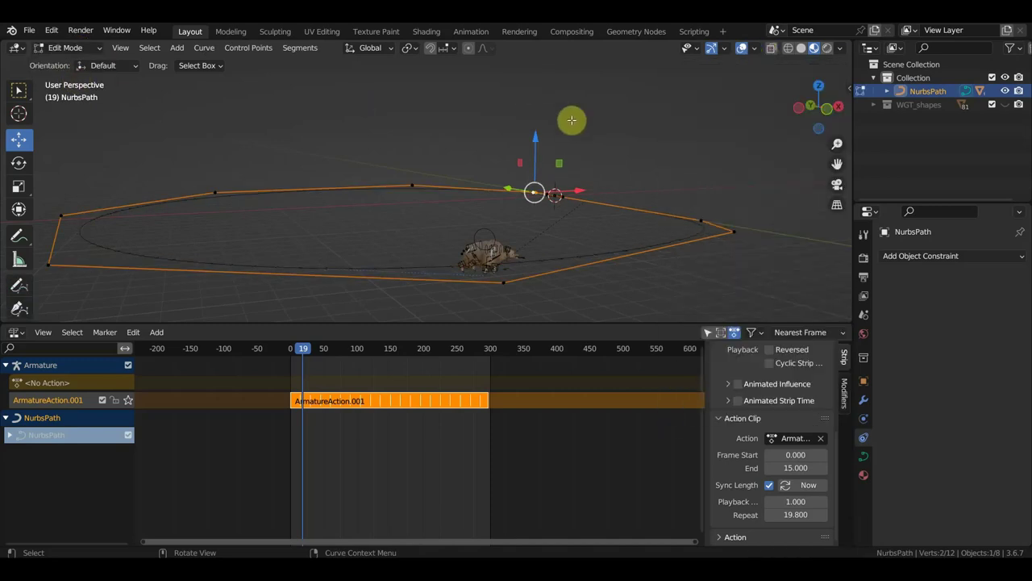
pyautogui.press('space')
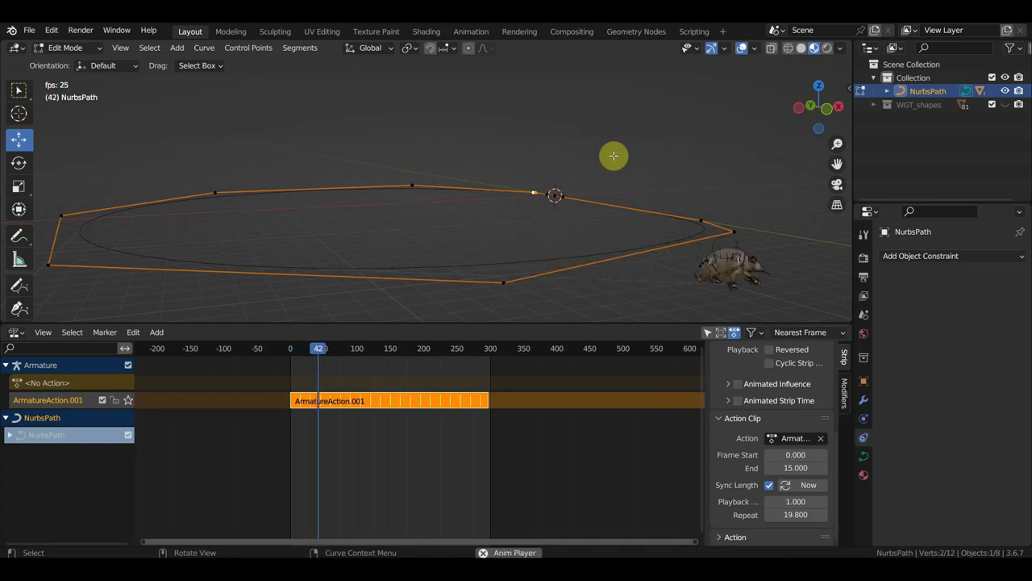
pyautogui.moveTo(686, 235)
pyautogui.mouseDown(button='middle')
pyautogui.moveTo(671, 223)
pyautogui.moveTo(683, 225)
pyautogui.moveTo(689, 250)
pyautogui.mouseUp(button='middle')
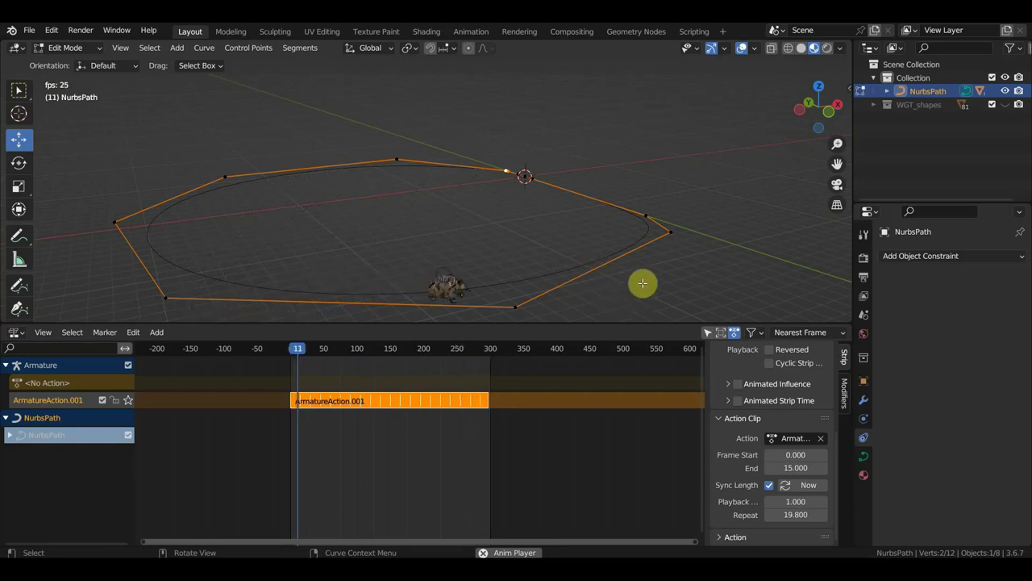
pyautogui.press('space')
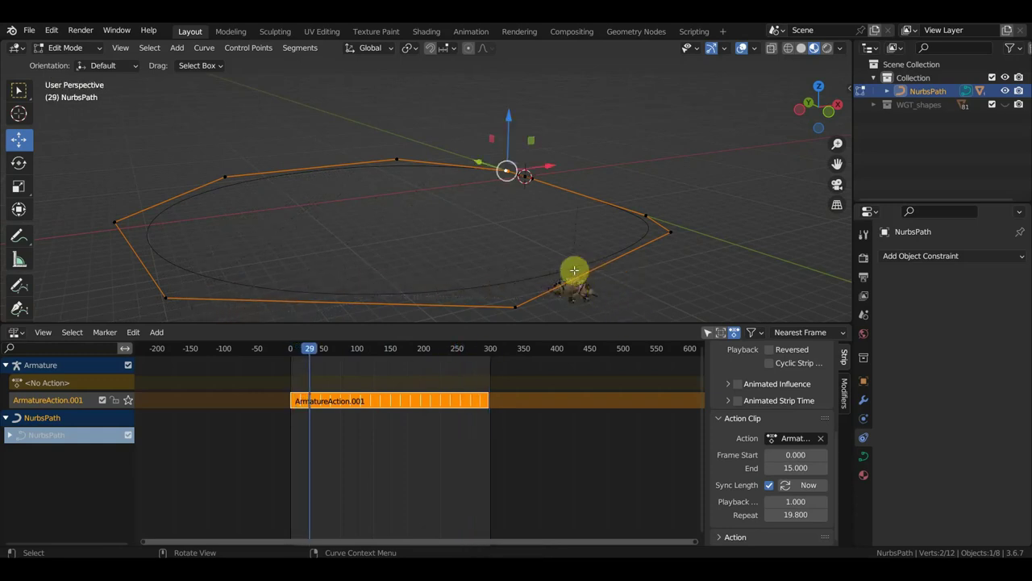
pyautogui.click(61, 49)
pyautogui.click(30, 30)
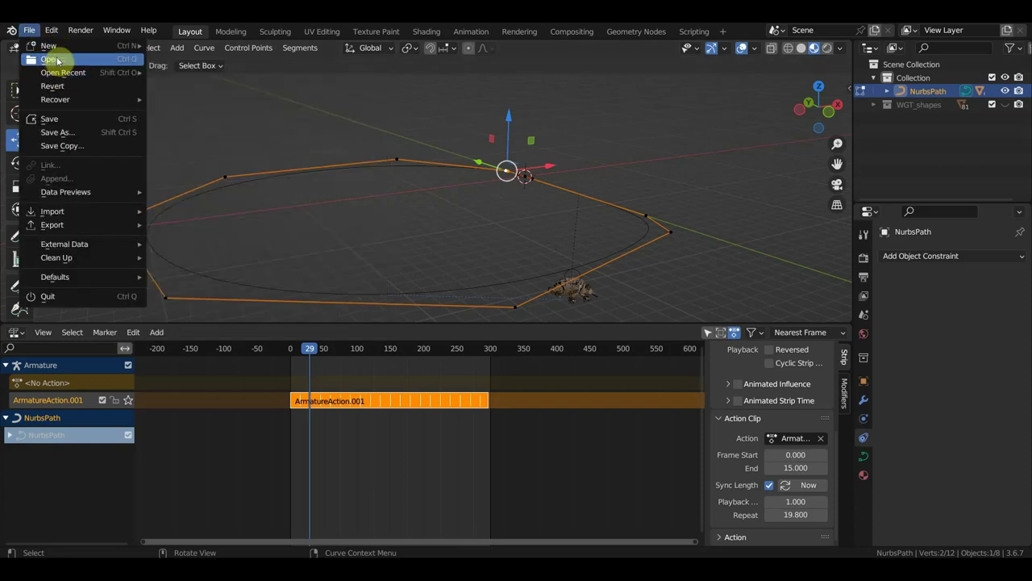
# - Open the most recent bear file, discarding the current unsaved changes
pyautogui.moveTo(63, 73)
pyautogui.click(205, 74)
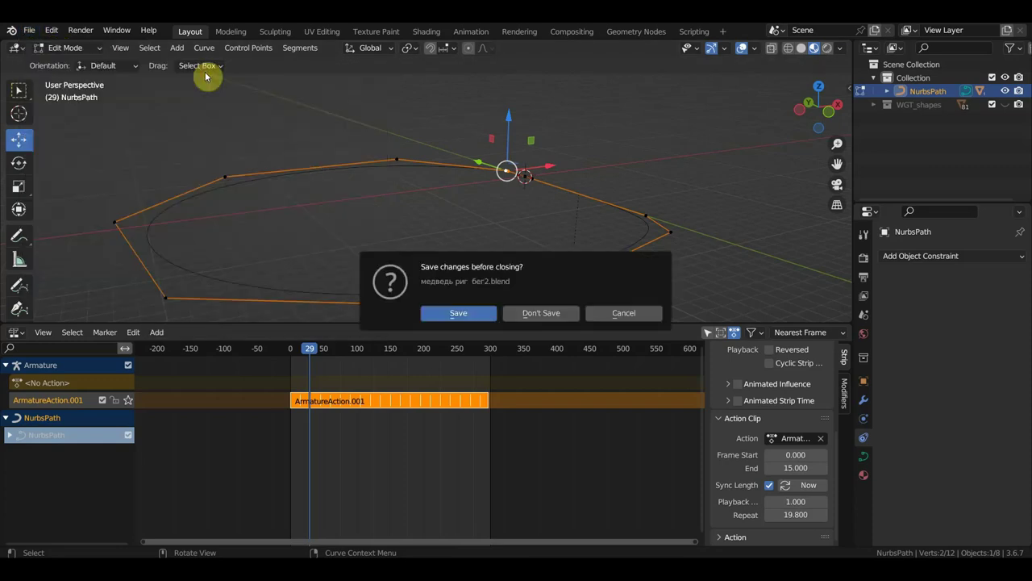
pyautogui.click(552, 312)
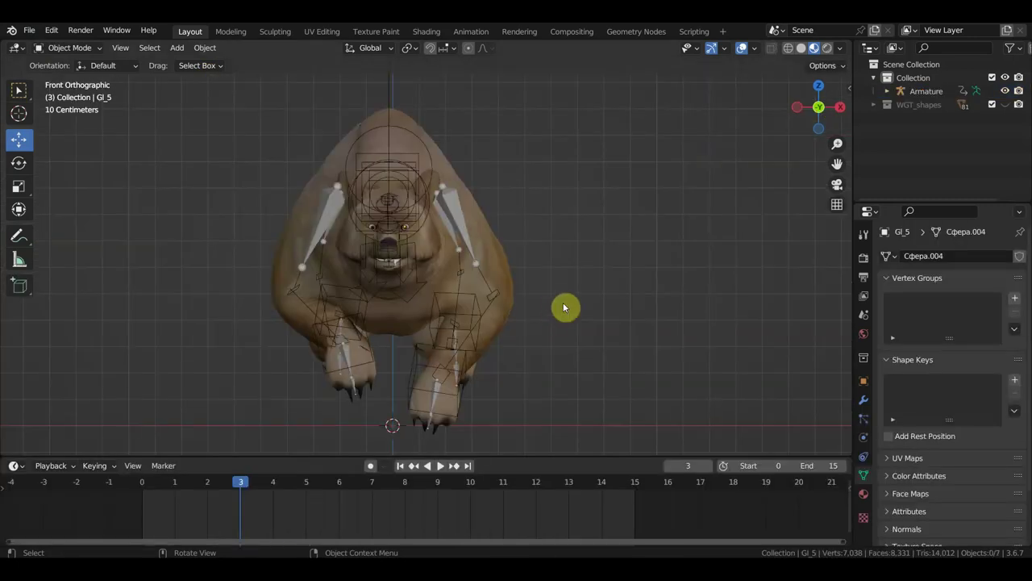
pyautogui.scroll(-4, 553, 286)
pyautogui.moveTo(556, 287)
pyautogui.mouseDown(button='middle')
pyautogui.moveTo(592, 291)
pyautogui.moveTo(482, 282)
pyautogui.mouseUp(button='middle')
# - At frame 0, set the selected bear rig's origin to the 3D cursor
pyautogui.moveTo(362, 216); pyautogui.dragTo(282, 158)
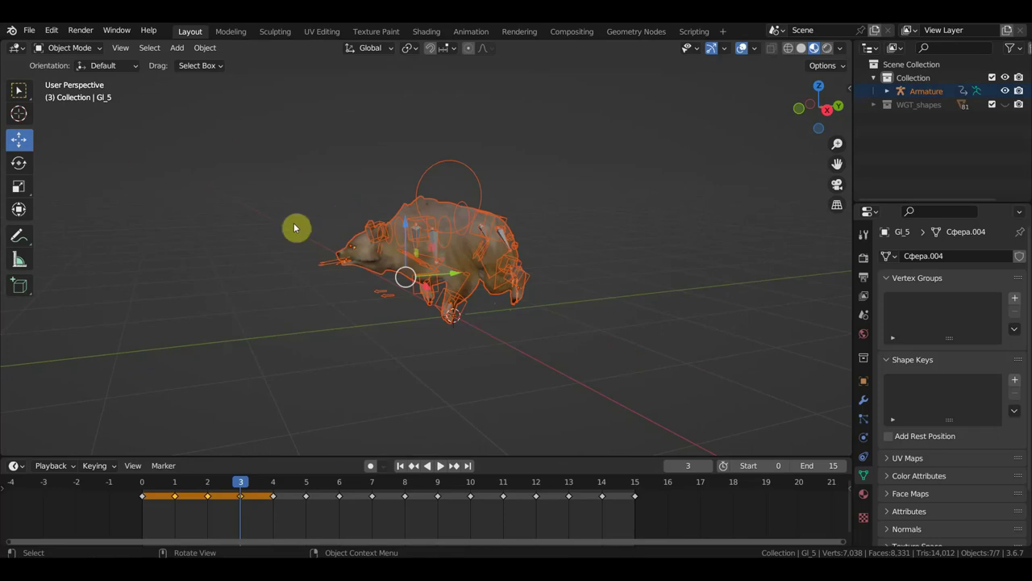
pyautogui.click(143, 481)
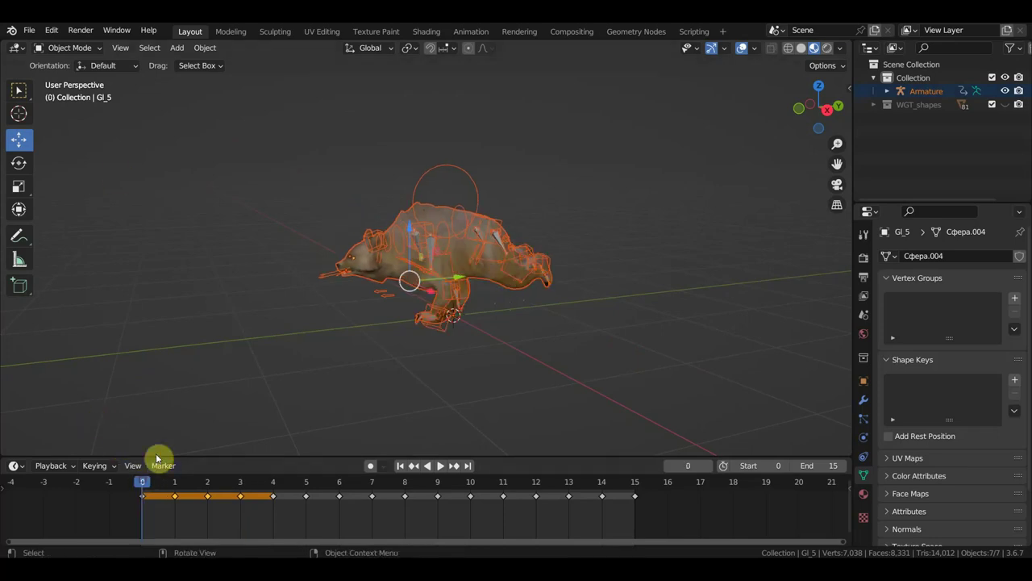
pyautogui.click(205, 50)
pyautogui.moveTo(228, 77)
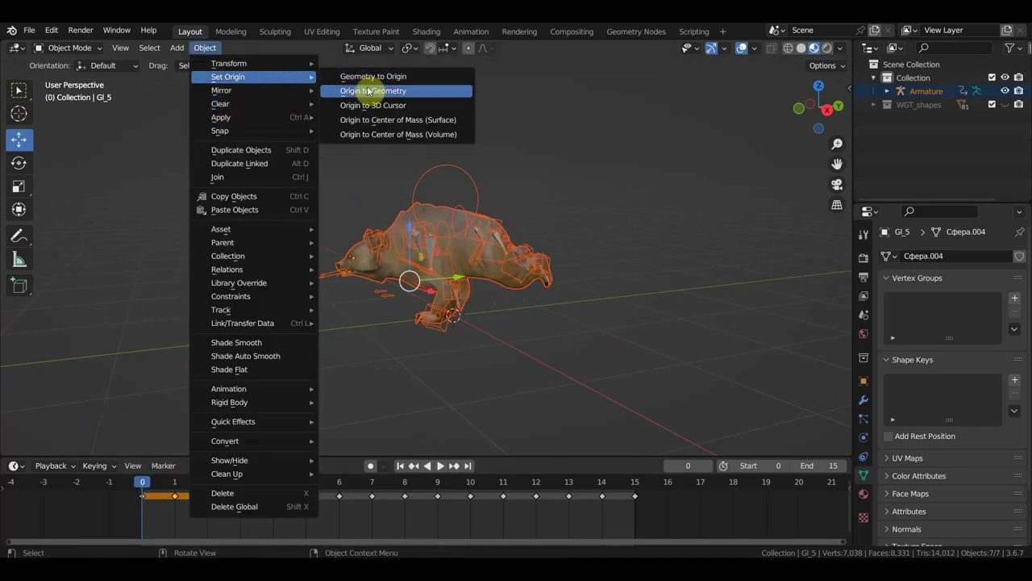
pyautogui.click(392, 105)
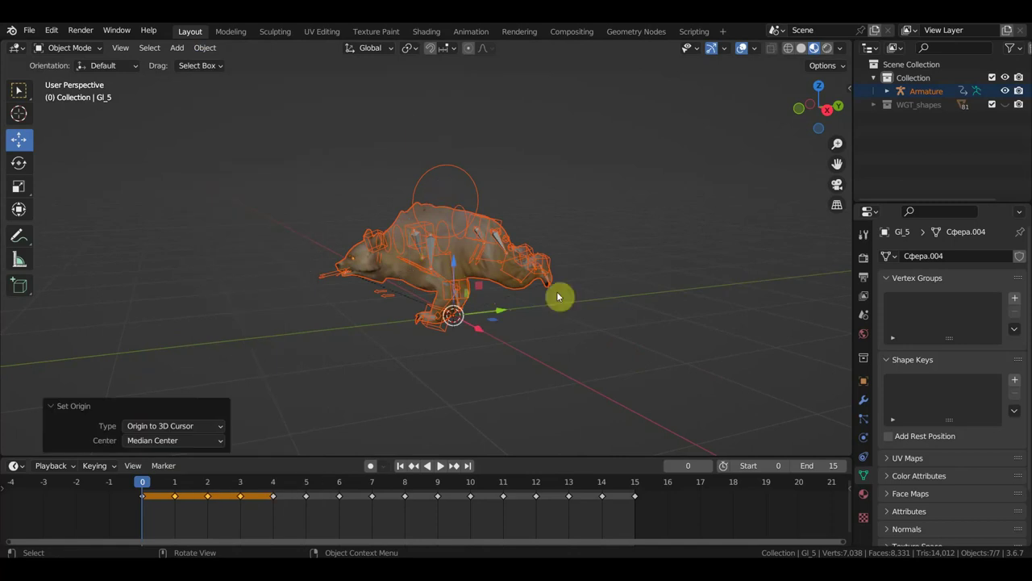
# - Check the bear from side and top orthographic views, dismissing the notifications
pyautogui.press('KP_3')
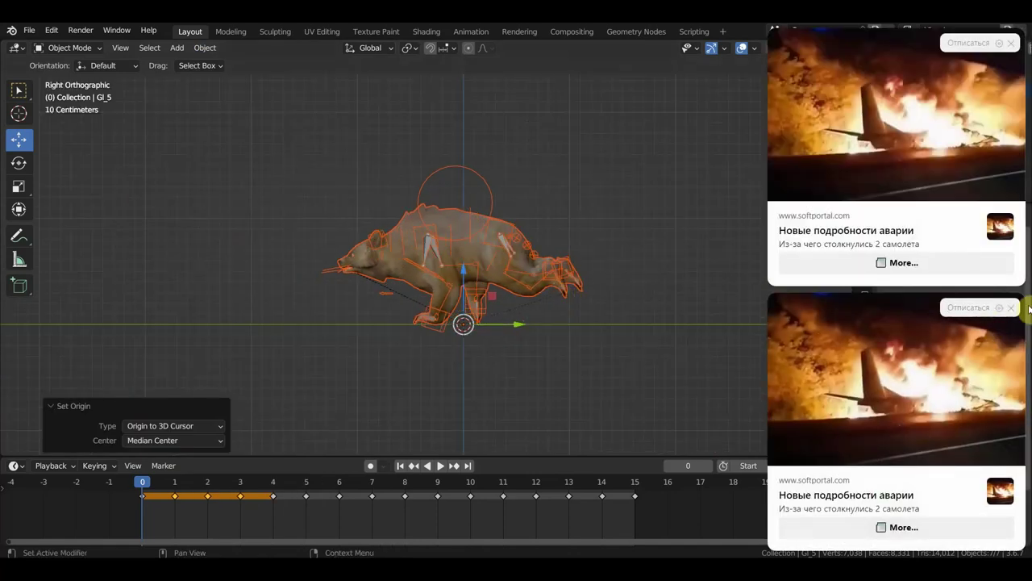
pyautogui.click(1014, 309)
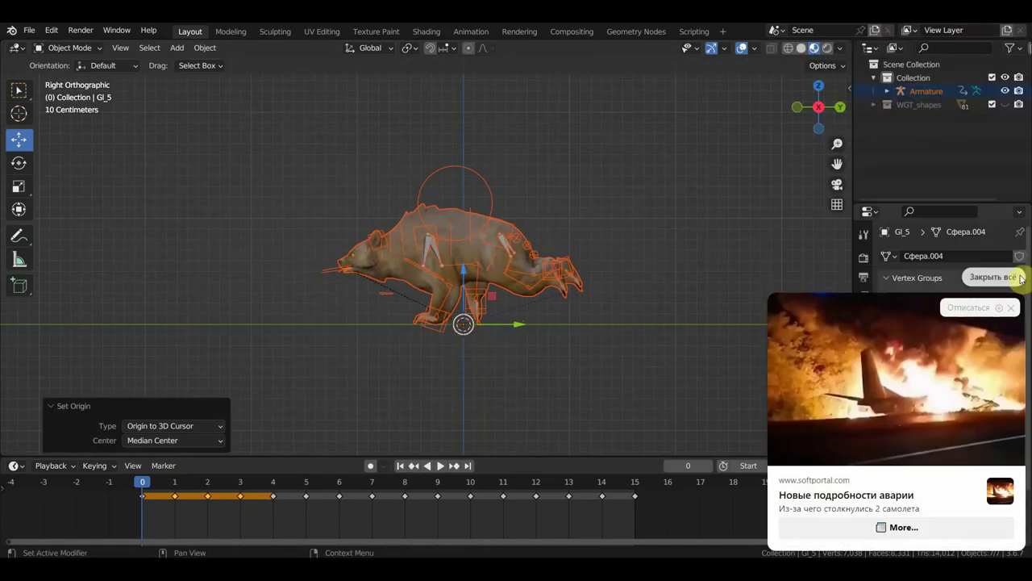
pyautogui.click(1011, 308)
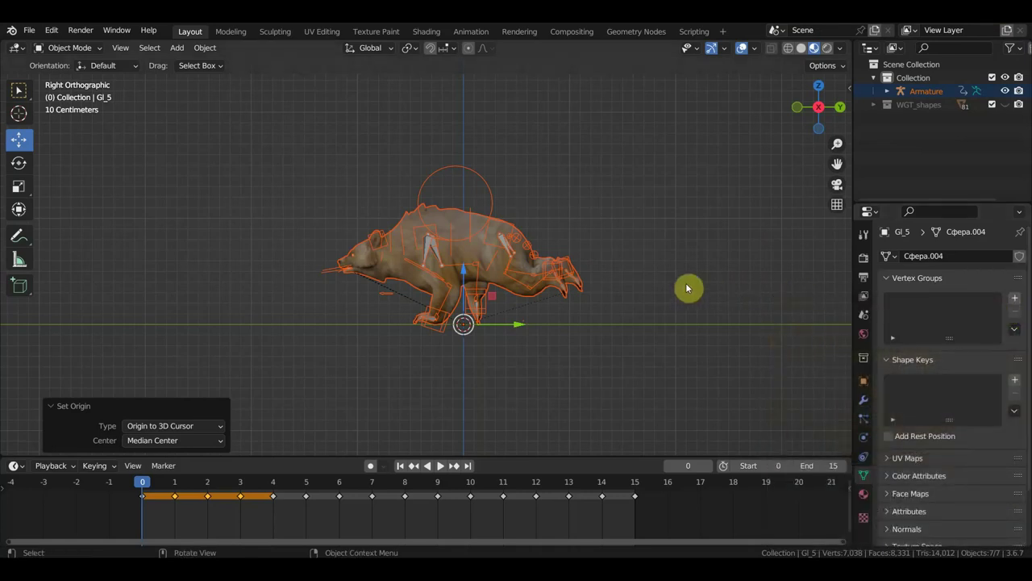
pyautogui.press('KP_7')
pyautogui.scroll(-3, 654, 322)
pyautogui.scroll(-2, 640, 314)
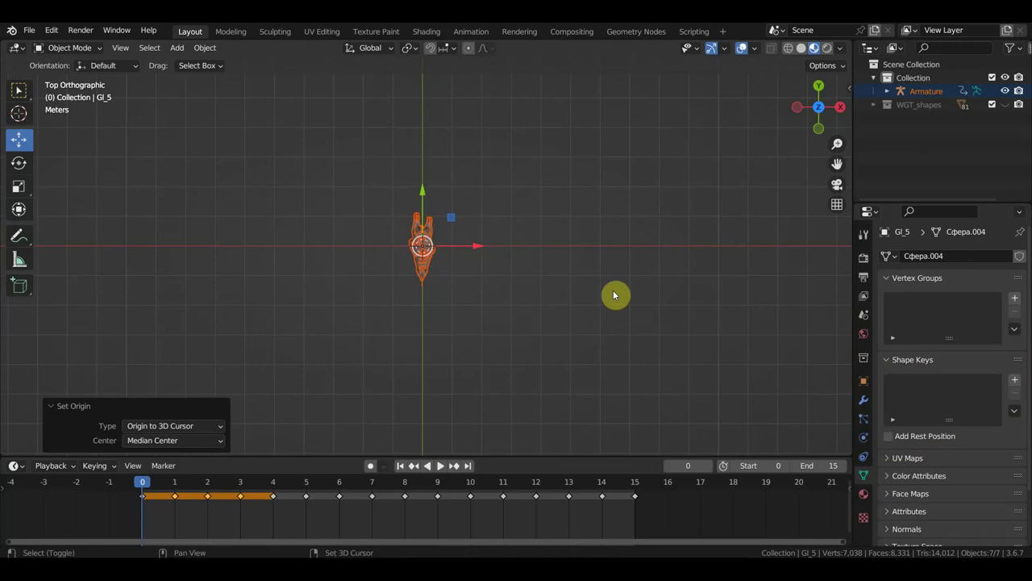
pyautogui.hotkey('shift', 'a')
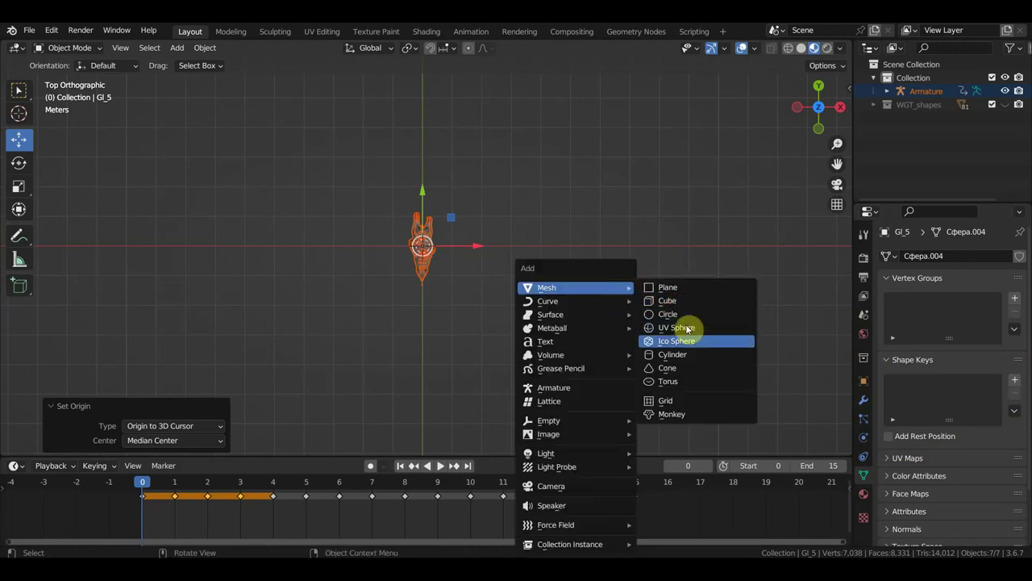
pyautogui.moveTo(547, 301)
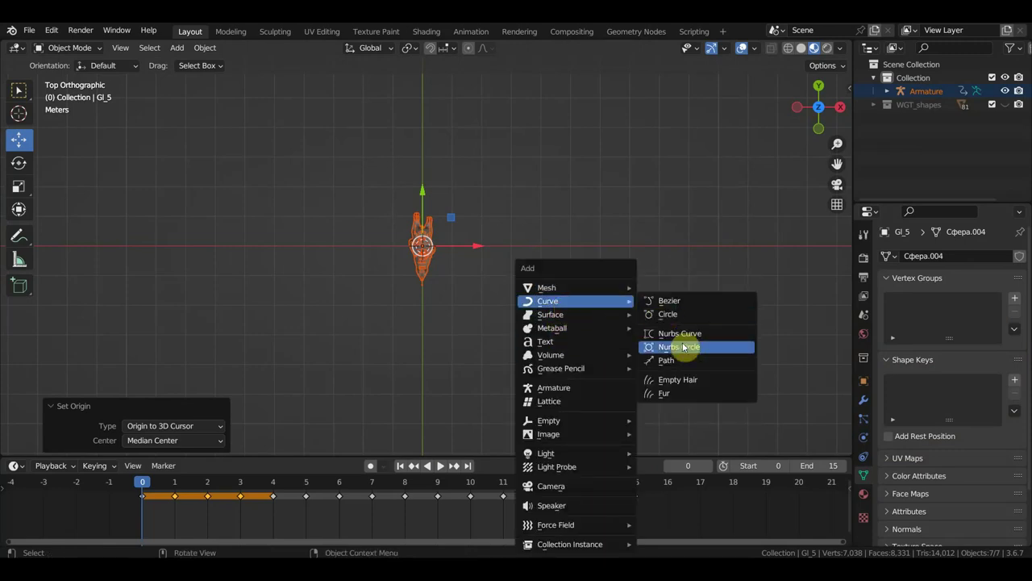
# - Add a new NURBS path and rotate it about 90°
pyautogui.click(684, 365)
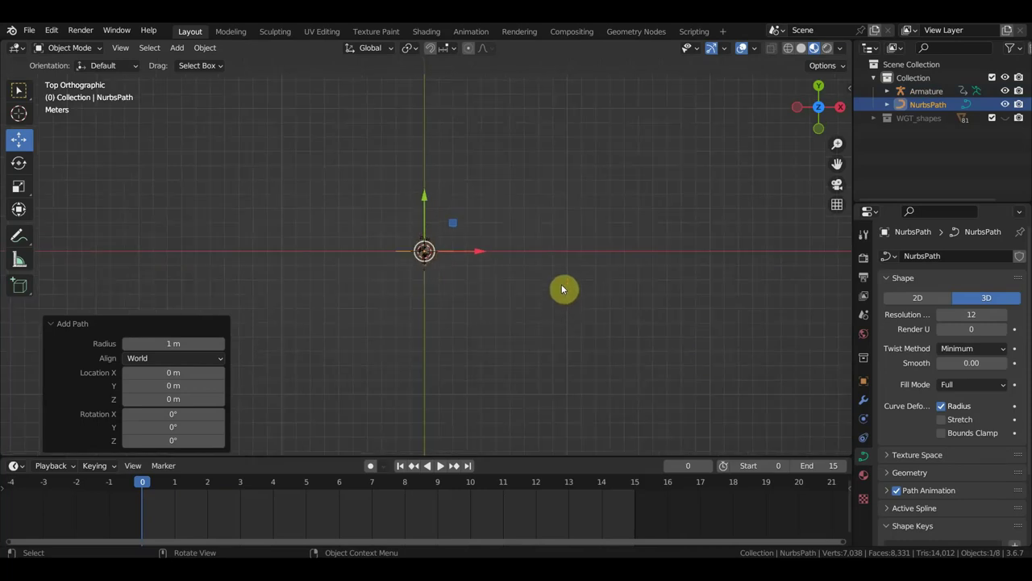
pyautogui.press('r')
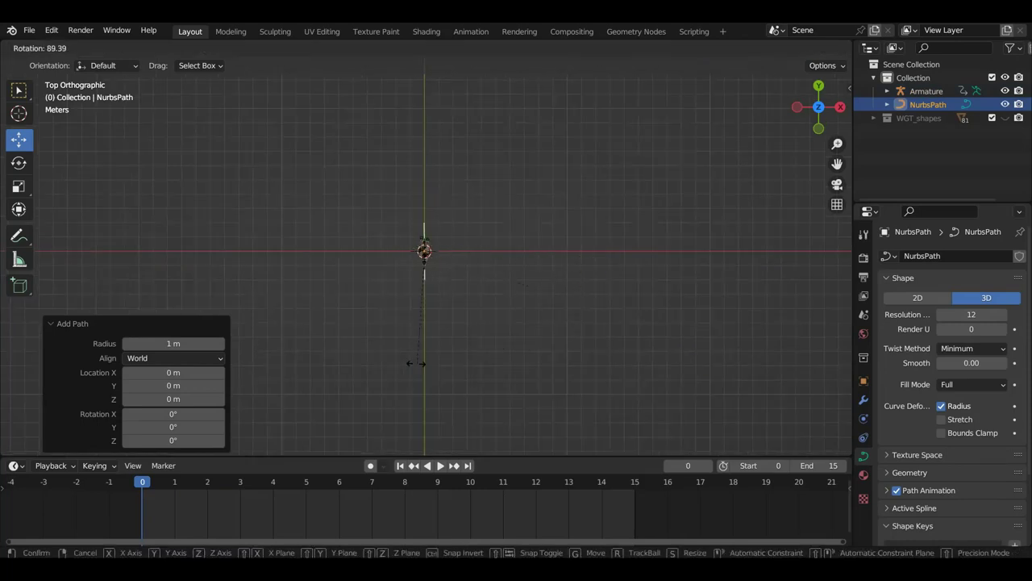
pyautogui.click(417, 363)
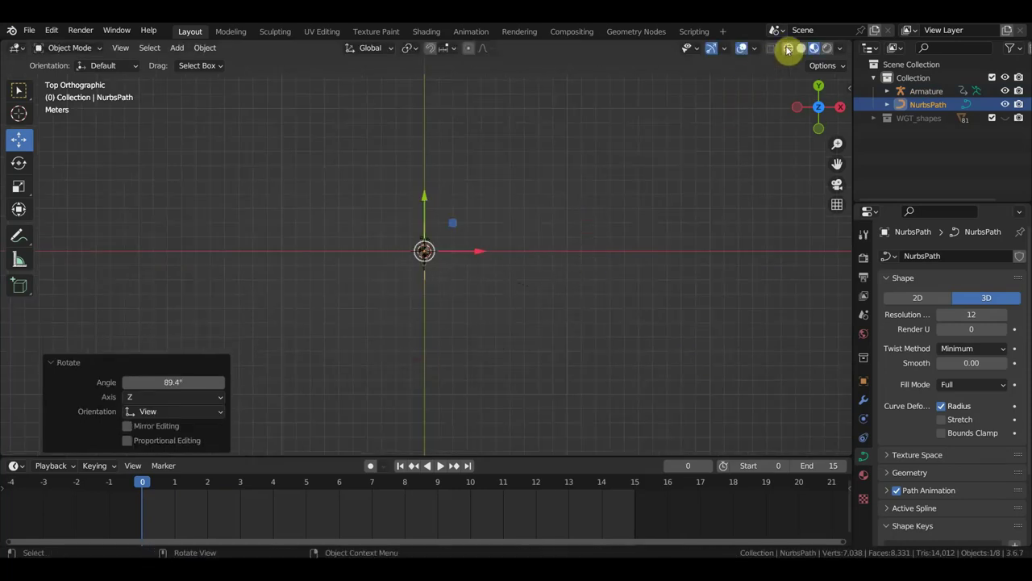
pyautogui.scroll(3, 693, 141)
pyautogui.scroll(2, 556, 287)
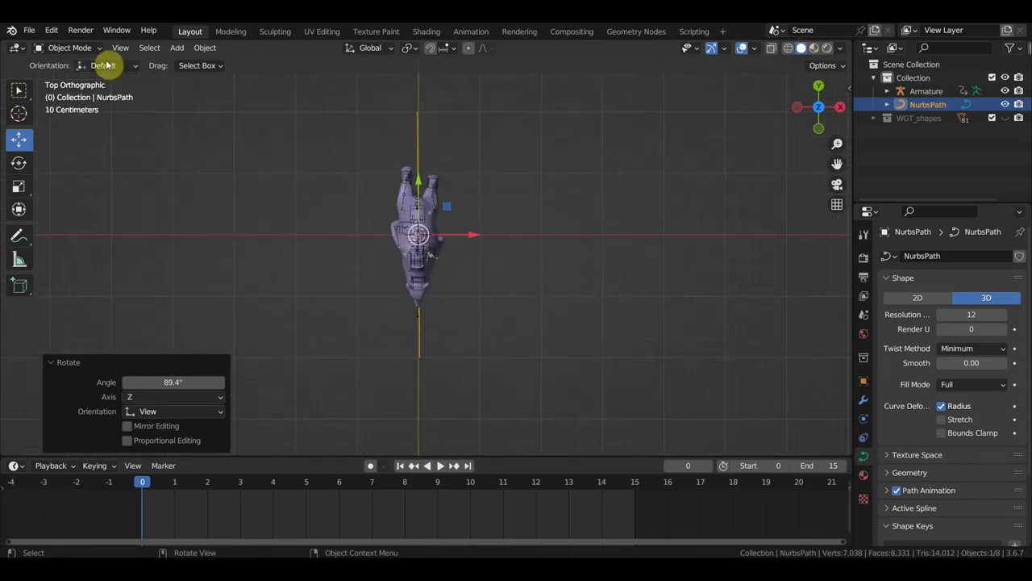
# - In Edit Mode, move the path's end control point down along the Y axis
pyautogui.click(69, 47)
pyautogui.click(78, 81)
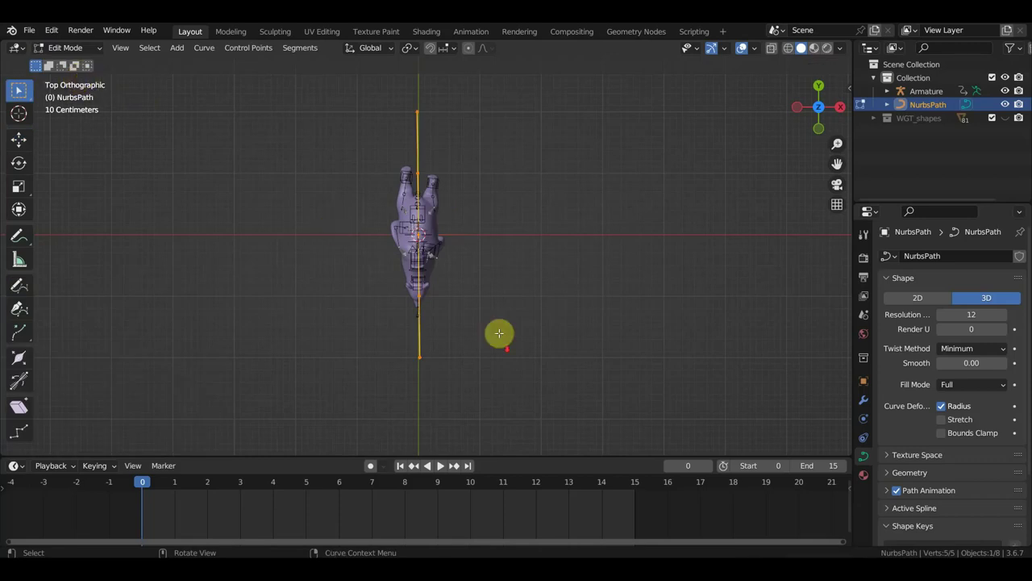
pyautogui.scroll(-3, 497, 332)
pyautogui.moveTo(476, 369); pyautogui.dragTo(373, 296)
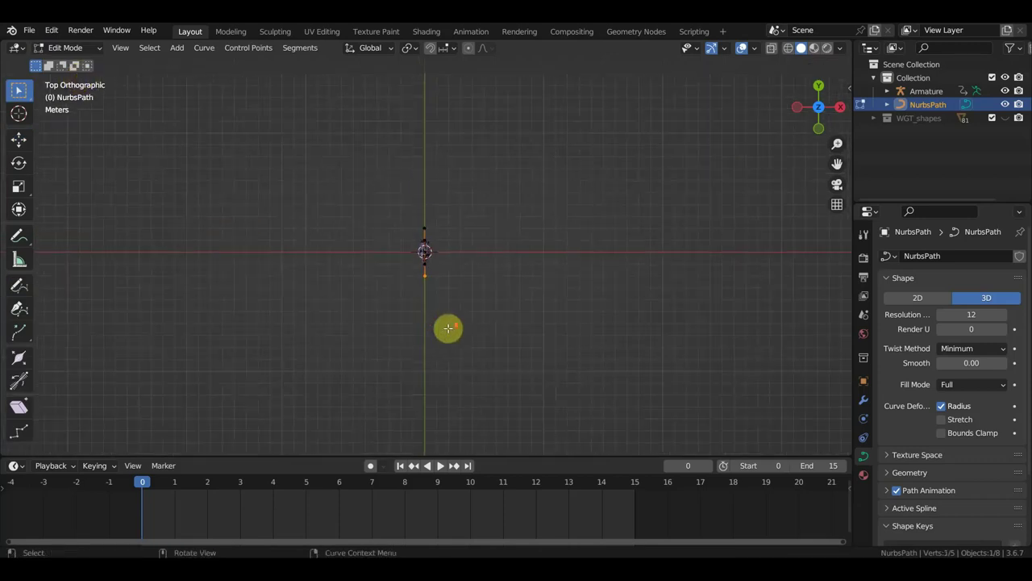
pyautogui.scroll(-2, 451, 323)
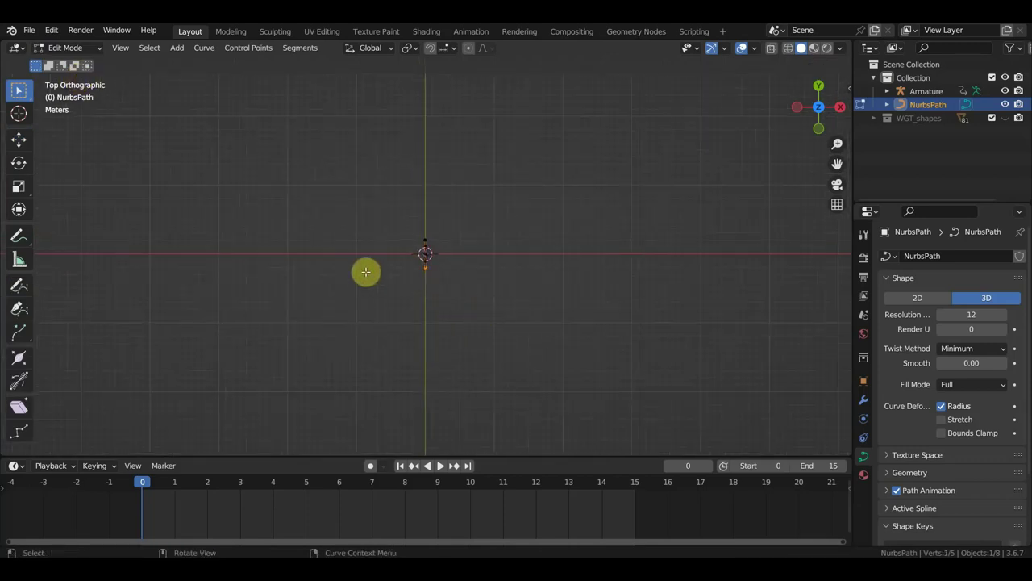
pyautogui.click(17, 142)
pyautogui.moveTo(431, 234); pyautogui.dragTo(426, 351)
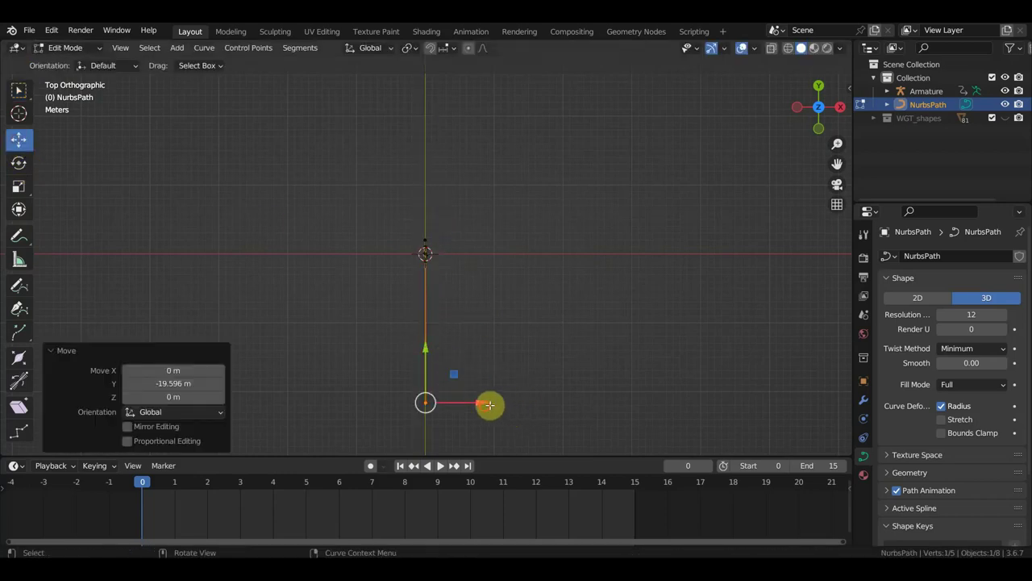
pyautogui.moveTo(489, 405); pyautogui.dragTo(475, 422)
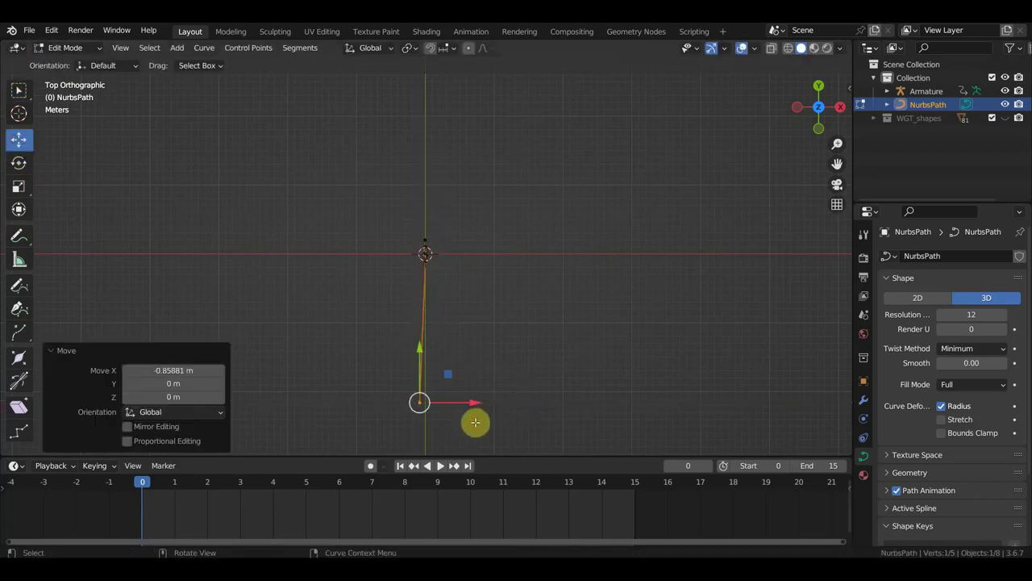
pyautogui.scroll(-3, 584, 369)
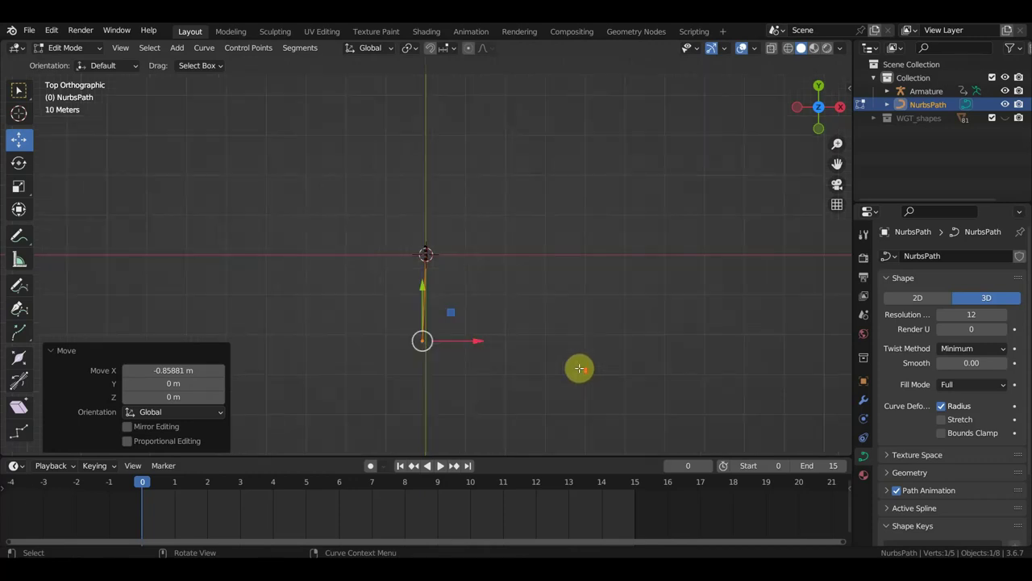
# - Extrude seven new points from the path end, looping around the bear back to the start
pyautogui.press('e')
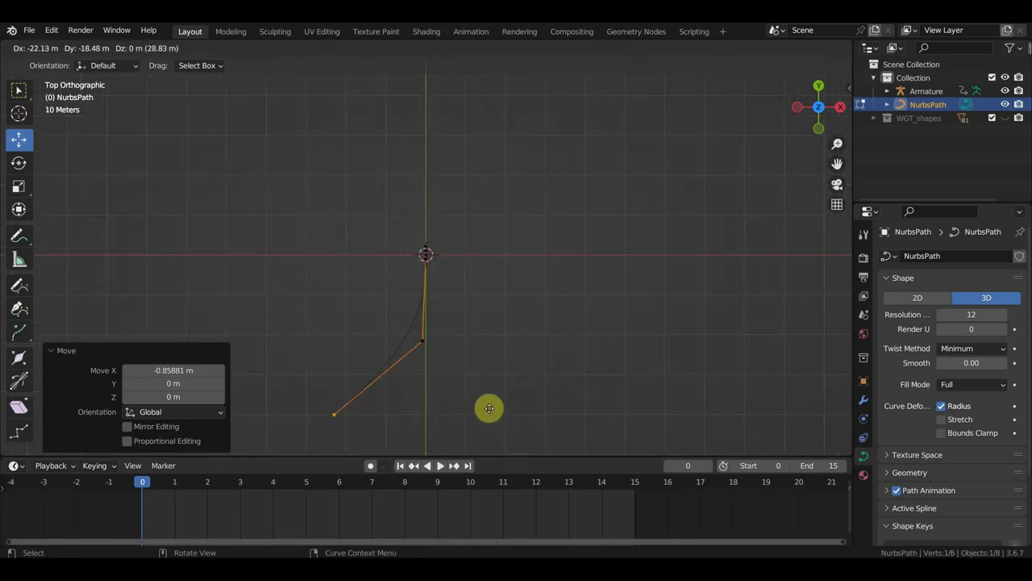
pyautogui.click(490, 406)
pyautogui.press('e')
pyautogui.click(324, 377)
pyautogui.press('e')
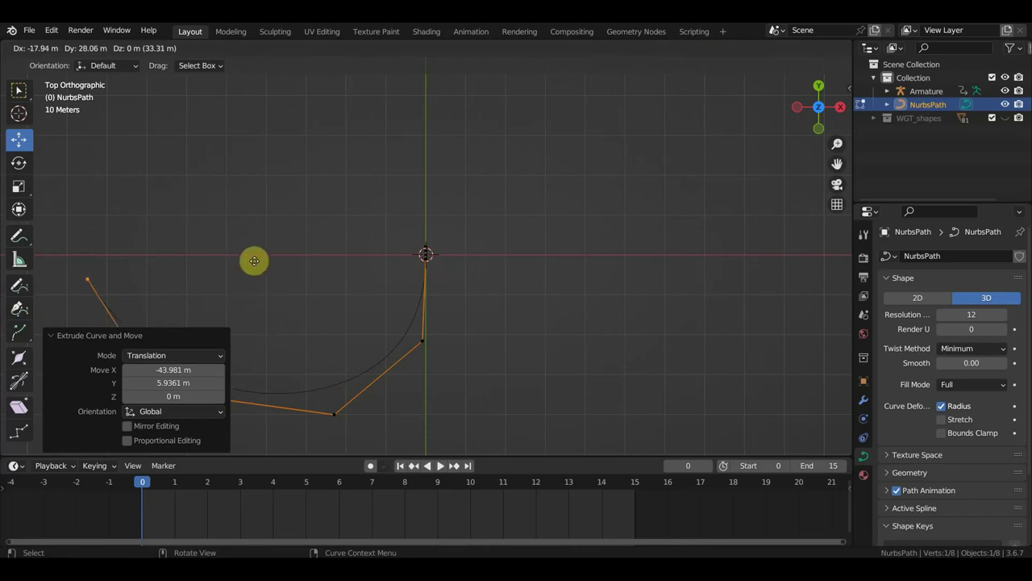
pyautogui.click(260, 237)
pyautogui.press('e')
pyautogui.click(355, 85)
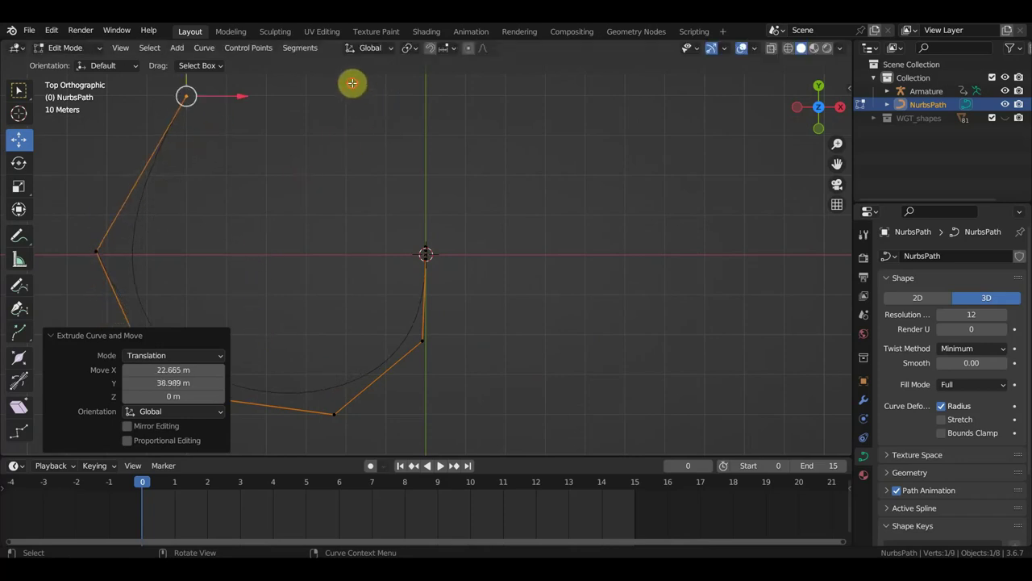
pyautogui.press('e')
pyautogui.click(504, 74)
pyautogui.press('e')
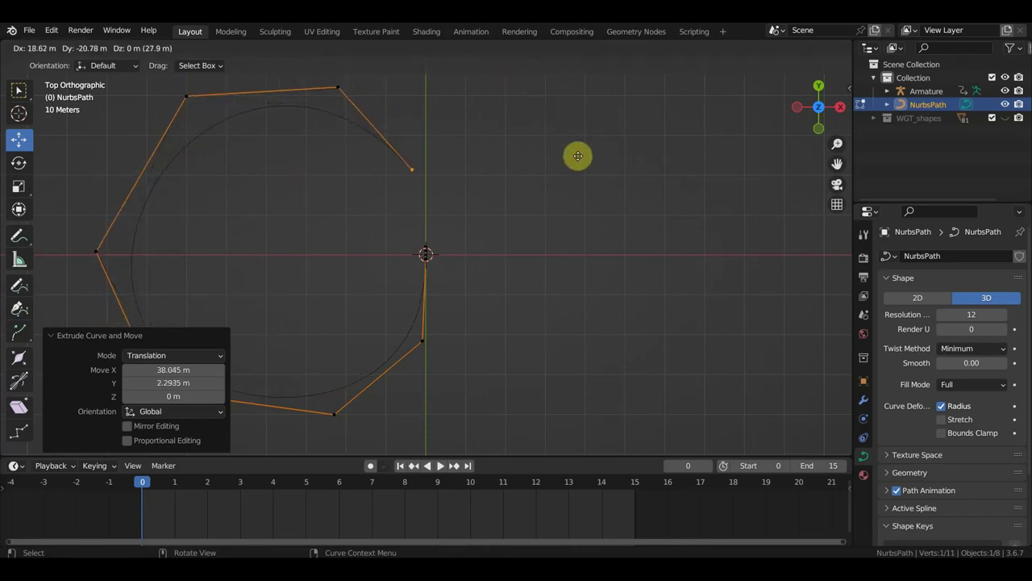
pyautogui.click(586, 179)
pyautogui.press('e')
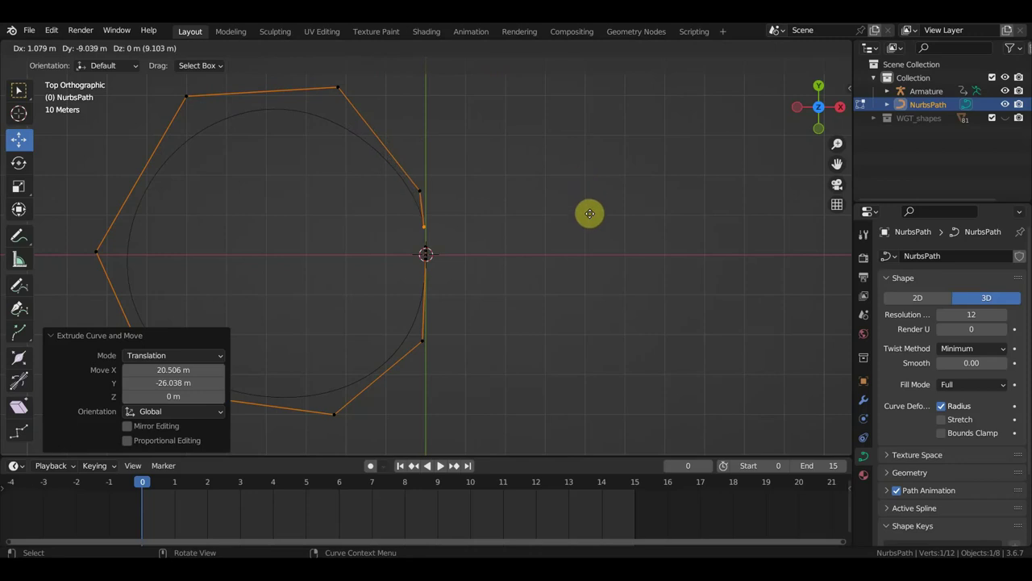
pyautogui.click(590, 223)
# - Select the neighbouring point, orbit into perspective and return the path to Object Mode
pyautogui.scroll(5, 528, 227)
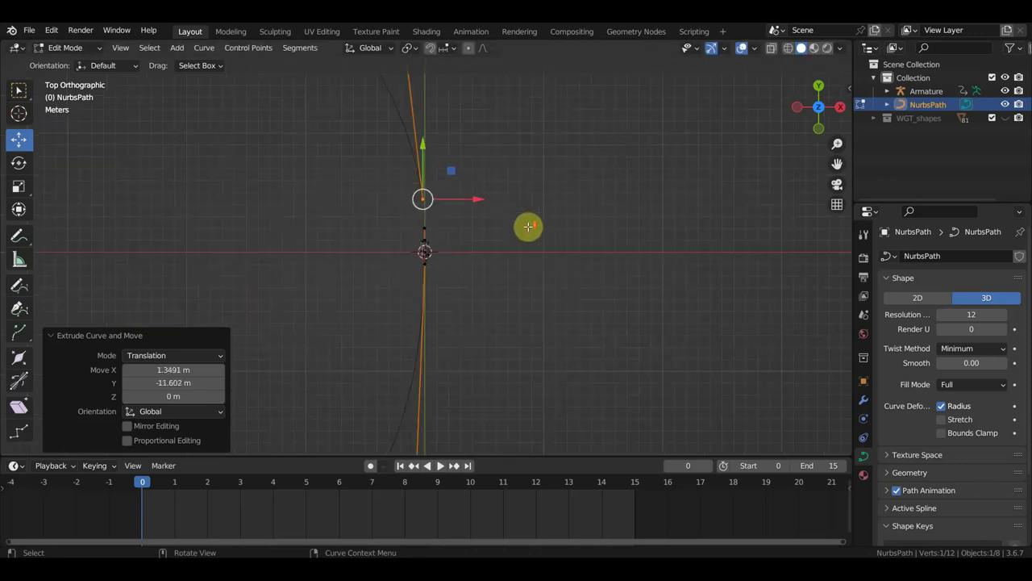
pyautogui.keyDown('shift'); pyautogui.scroll(-2, 528, 217); pyautogui.keyUp('shift')
pyautogui.keyDown('shift'); pyautogui.scroll(-2, 464, 205); pyautogui.keyUp('shift')
pyautogui.keyDown('shift'); pyautogui.click(422, 209); pyautogui.keyUp('shift')
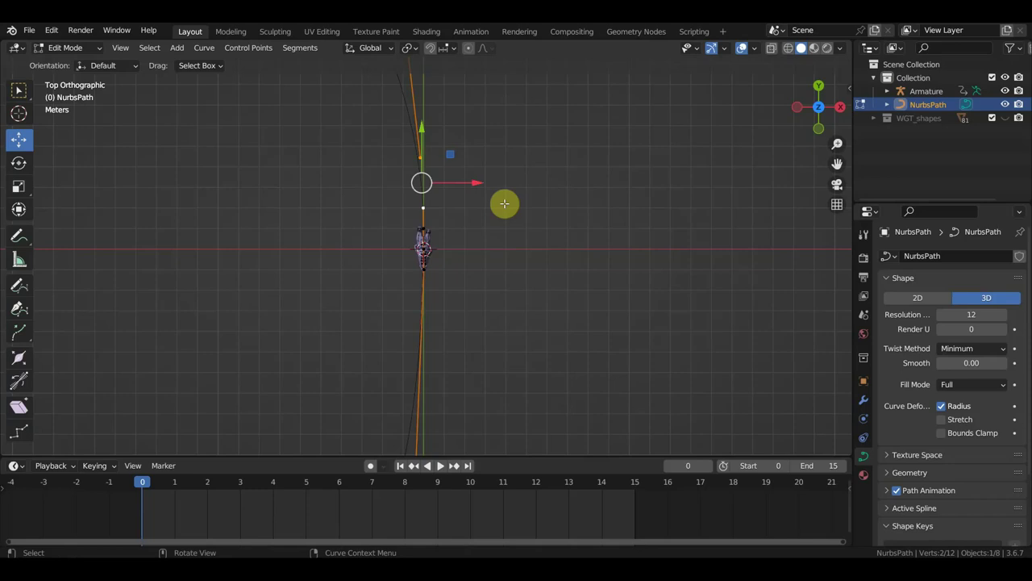
pyautogui.moveTo(466, 349)
pyautogui.mouseDown(button='middle')
pyautogui.moveTo(470, 253)
pyautogui.moveTo(390, 198)
pyautogui.moveTo(408, 198)
pyautogui.moveTo(466, 251)
pyautogui.moveTo(456, 214)
pyautogui.mouseUp(button='middle')
pyautogui.click(53, 48)
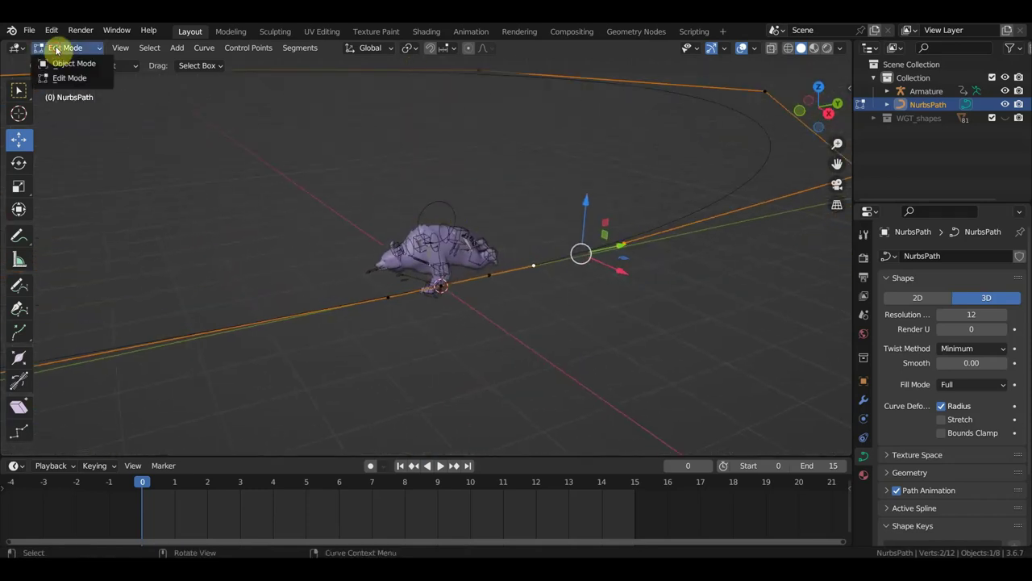
pyautogui.click(63, 63)
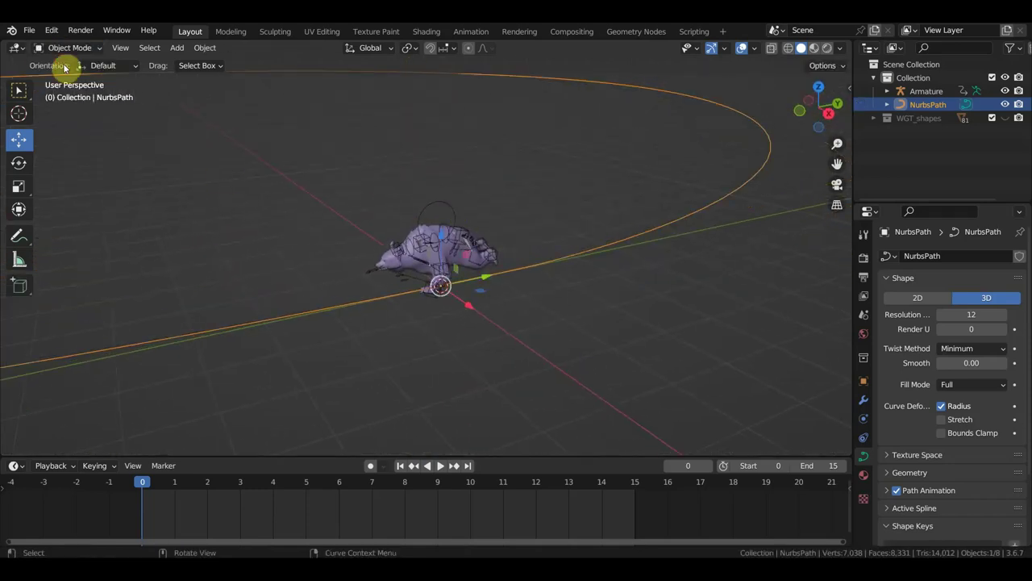
# - Parent the armature to NurbsPath via Path Constraint, then select only the armature
pyautogui.click(420, 234)
pyautogui.keyDown('shift'); pyautogui.click(383, 308); pyautogui.keyUp('shift')
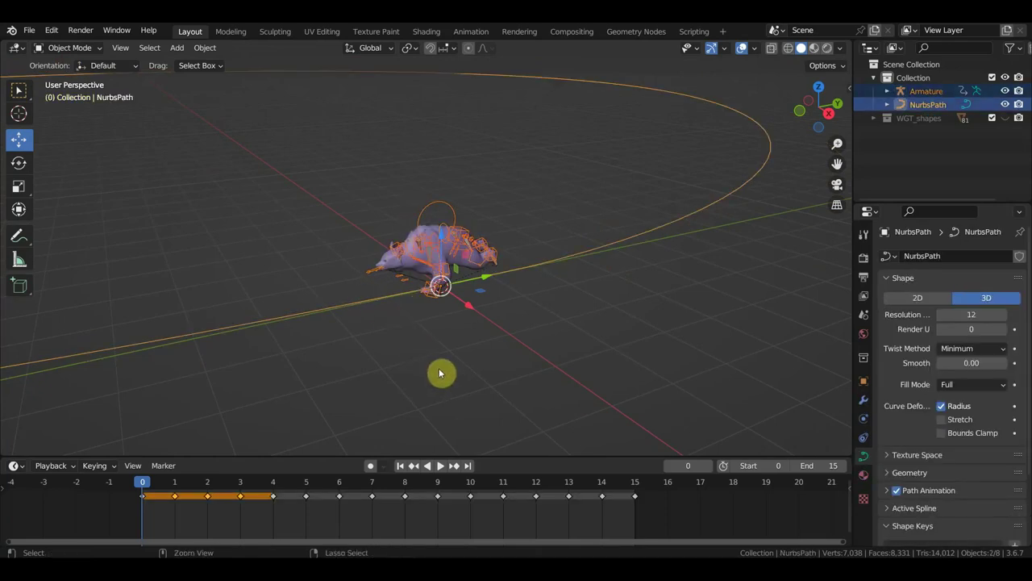
pyautogui.hotkey('ctrl', 'p')
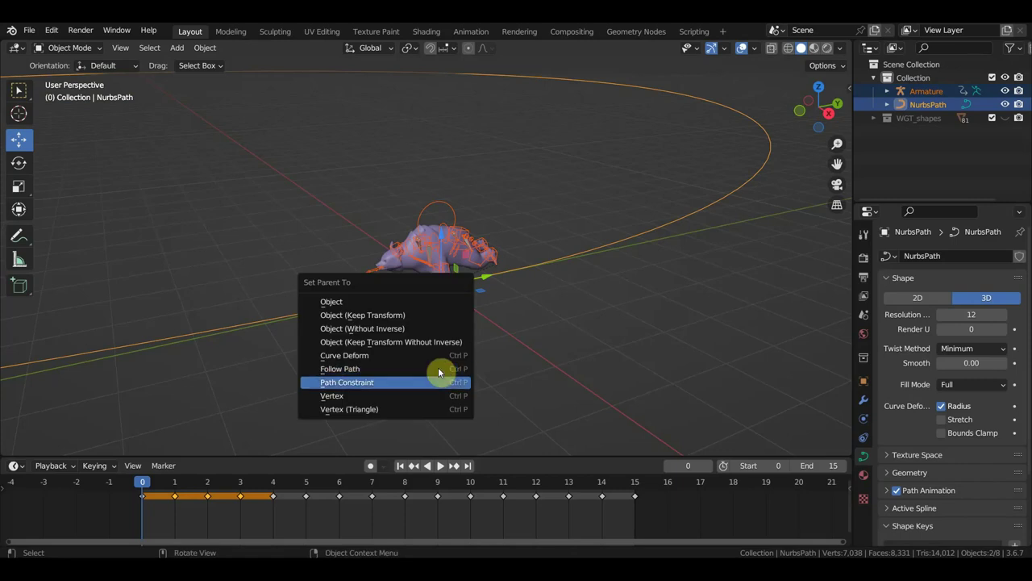
pyautogui.click(404, 387)
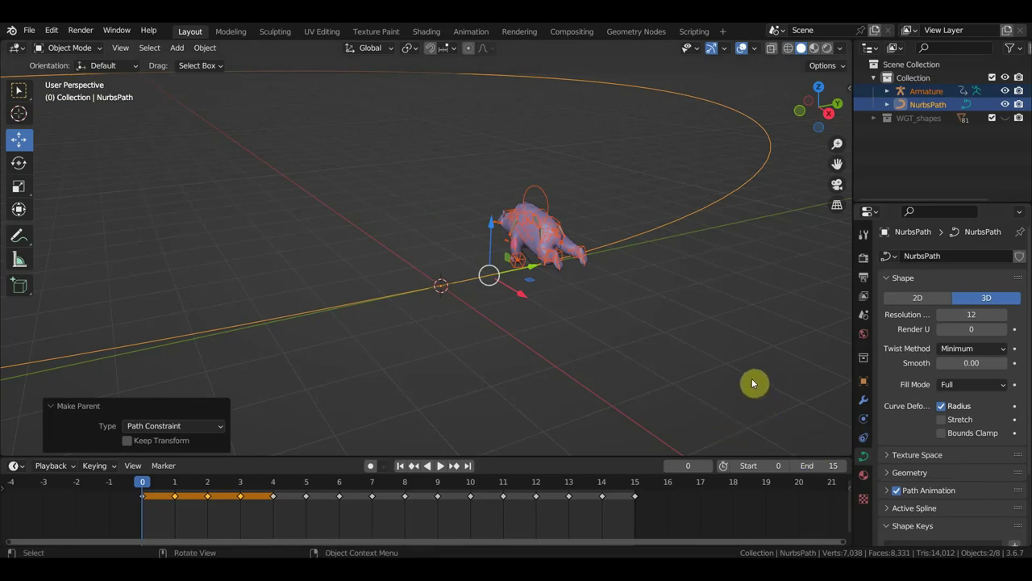
pyautogui.click(547, 200)
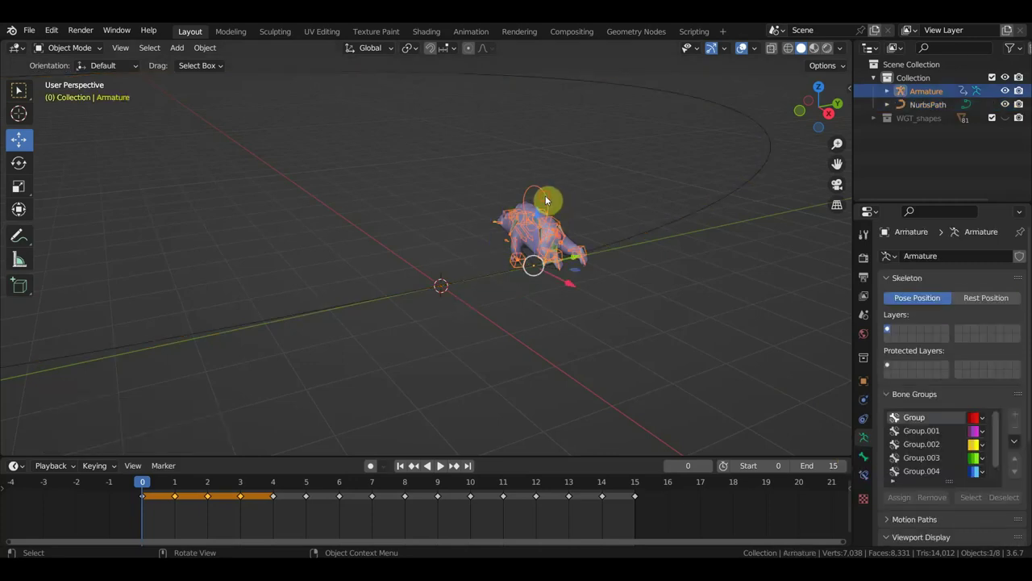
# - Enable Follow Curve on the armature's AutoPath constraint and orbit around the bear
pyautogui.click(863, 418)
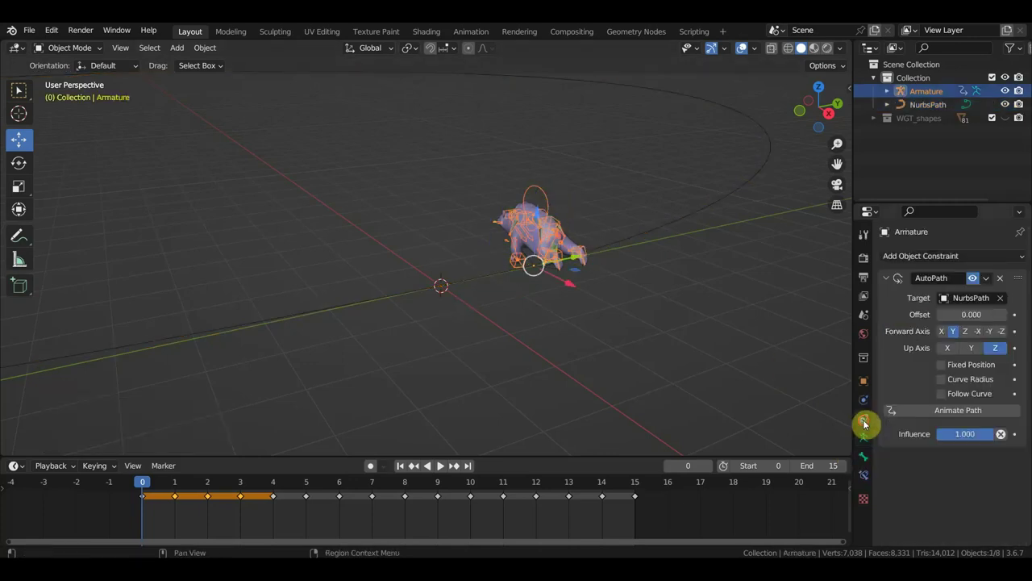
pyautogui.click(940, 393)
pyautogui.moveTo(785, 352)
pyautogui.mouseDown(button='middle')
pyautogui.moveTo(687, 356)
pyautogui.moveTo(582, 334)
pyautogui.mouseUp(button='middle')
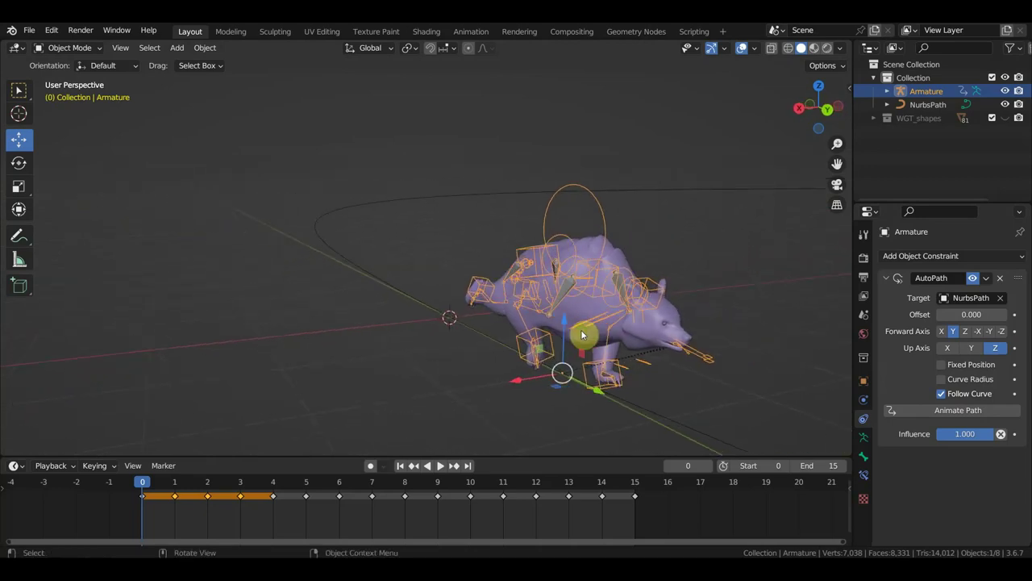
pyautogui.scroll(-3, 583, 334)
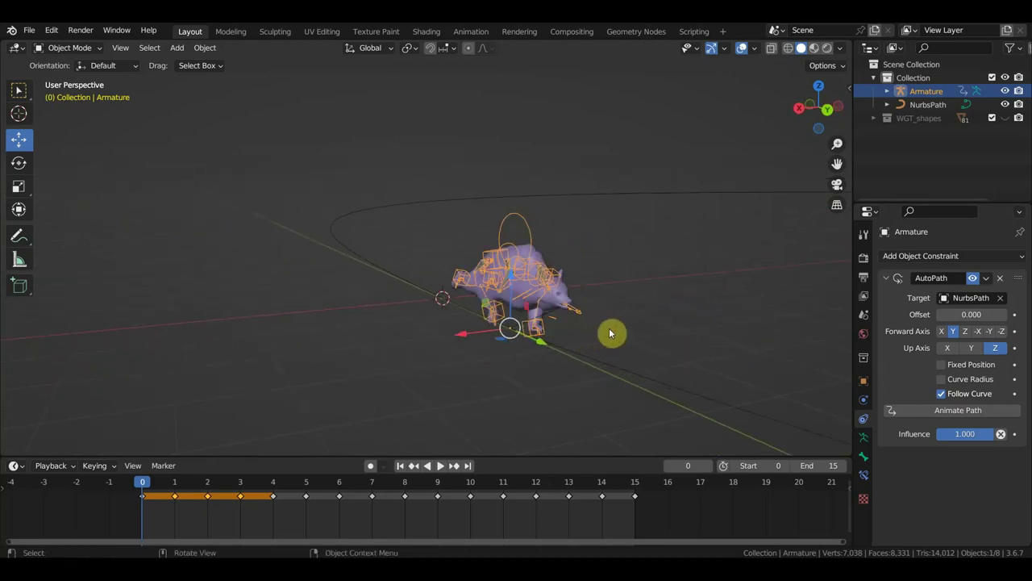
pyautogui.scroll(2, 609, 330)
pyautogui.moveTo(610, 334)
pyautogui.mouseDown(button='middle')
pyautogui.moveTo(688, 330)
pyautogui.moveTo(618, 332)
pyautogui.moveTo(613, 320)
pyautogui.moveTo(682, 323)
pyautogui.moveTo(680, 343)
pyautogui.moveTo(559, 336)
pyautogui.moveTo(795, 330)
pyautogui.moveTo(585, 337)
pyautogui.moveTo(767, 323)
pyautogui.mouseUp(button='middle')
# - Frame the bear and preview the walk playback, stopping it with Escape
pyautogui.scroll(-3, 682, 323)
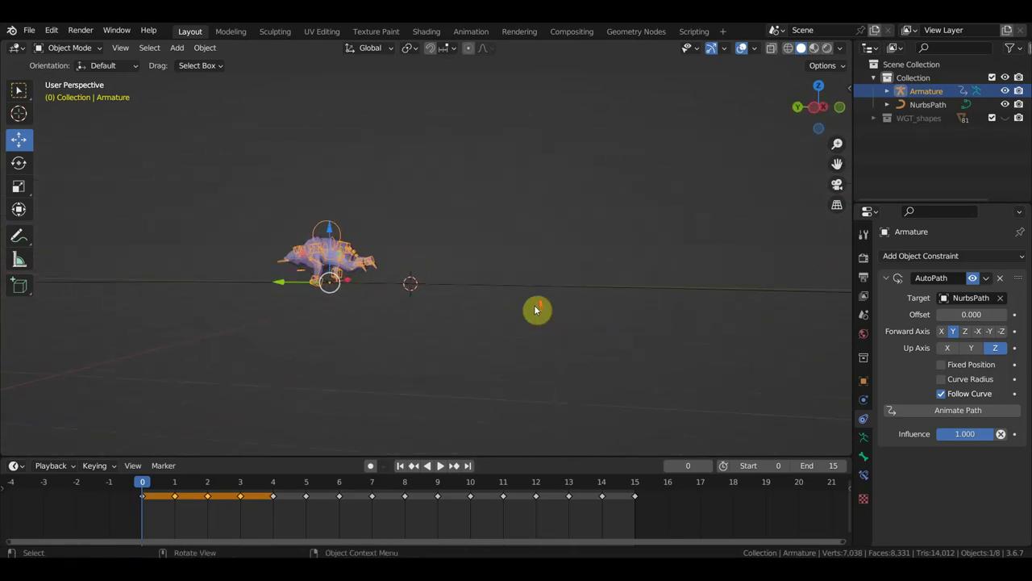
pyautogui.moveTo(538, 309)
pyautogui.keyDown('shift'); pyautogui.mouseDown(button='middle')
pyautogui.moveTo(532, 298)
pyautogui.moveTo(741, 293)
pyautogui.moveTo(456, 302)
pyautogui.moveTo(557, 304)
pyautogui.moveTo(451, 321)
pyautogui.moveTo(484, 312)
pyautogui.mouseUp(button='middle'); pyautogui.keyUp('shift')
pyautogui.scroll(3, 661, 306)
pyautogui.scroll(3, 701, 302)
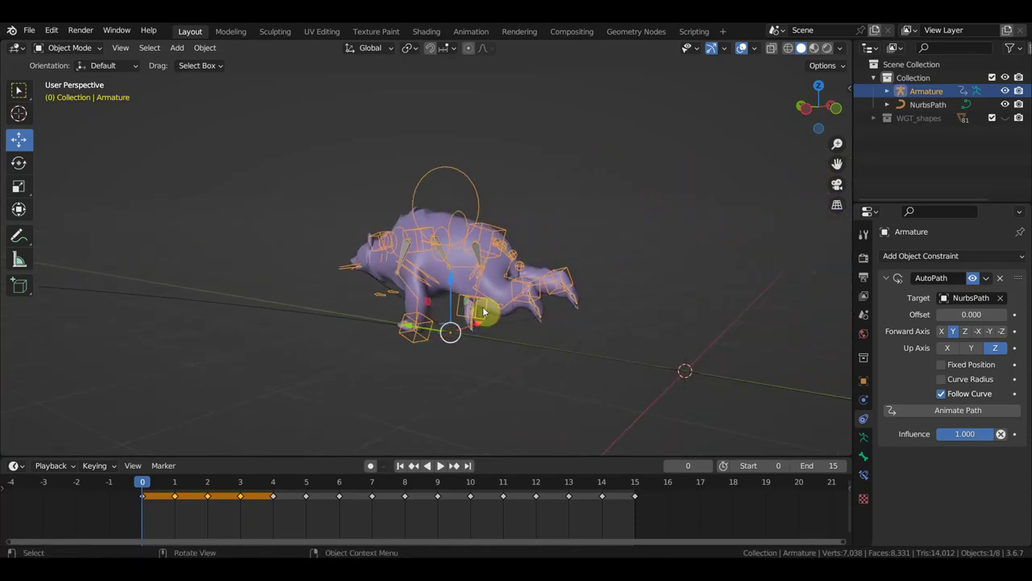
pyautogui.press('space')
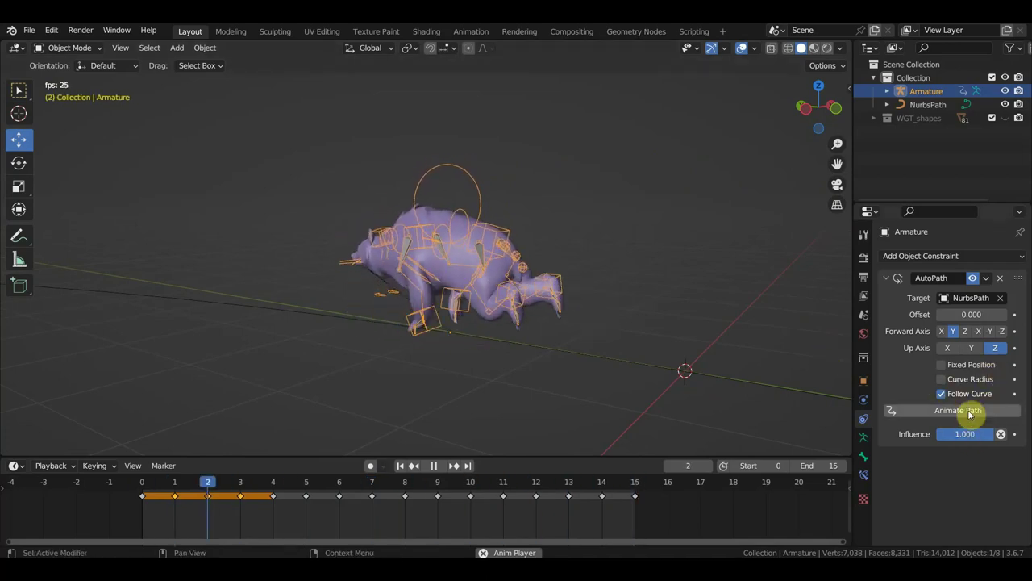
pyautogui.press('Escape')
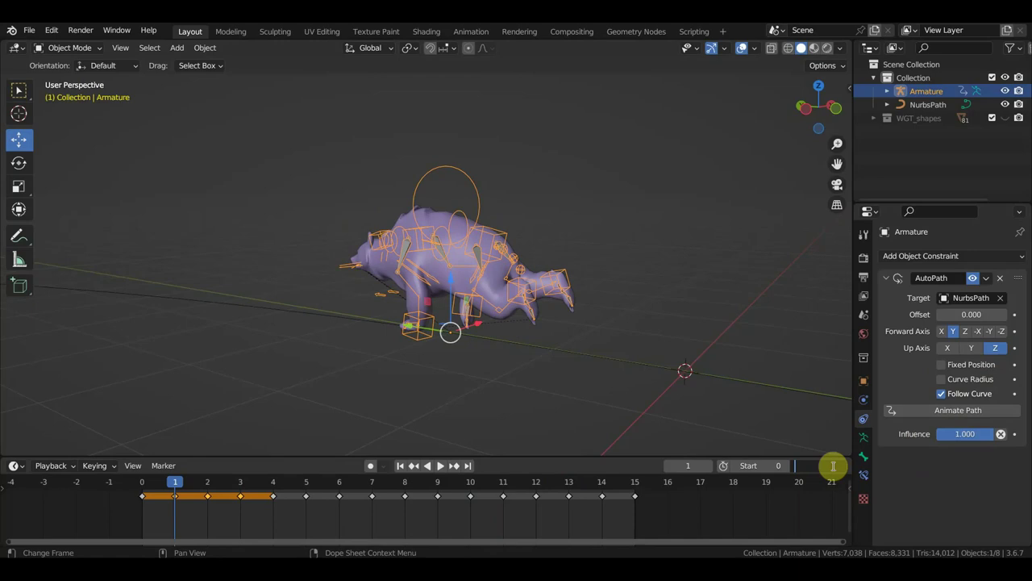
pyautogui.click(820, 466)
pyautogui.write('500')
# - Set the scene end frame to 500 and check NurbsPath's Path Animation Frames
pyautogui.press('Return')
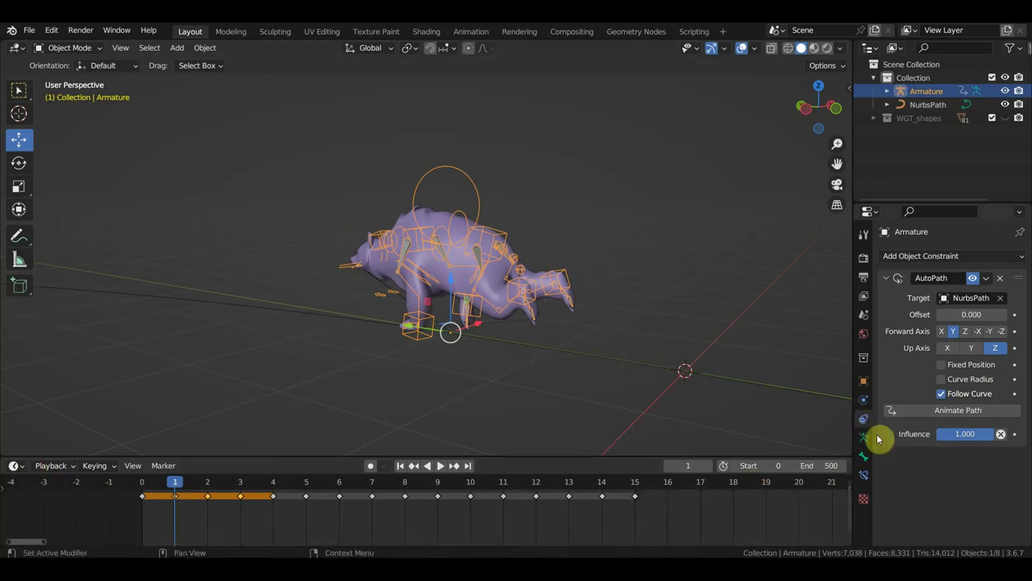
pyautogui.click(355, 322)
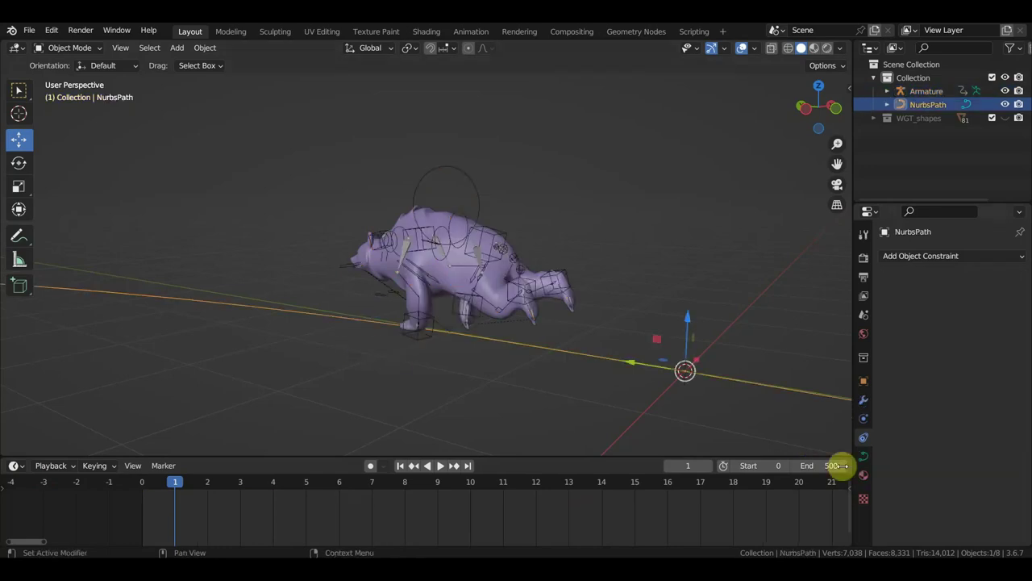
pyautogui.click(862, 456)
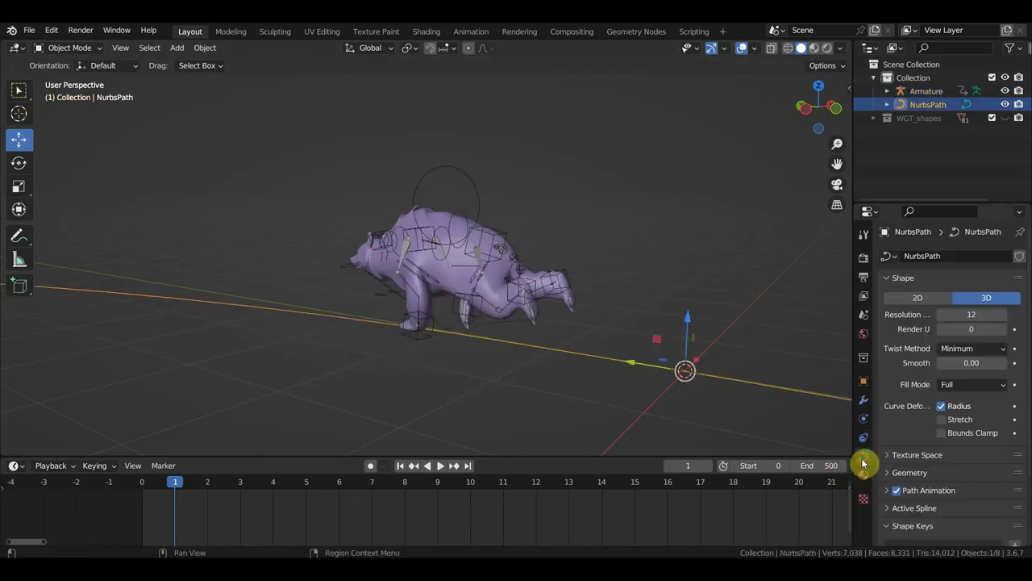
pyautogui.click(888, 493)
pyautogui.scroll(-2, 945, 521)
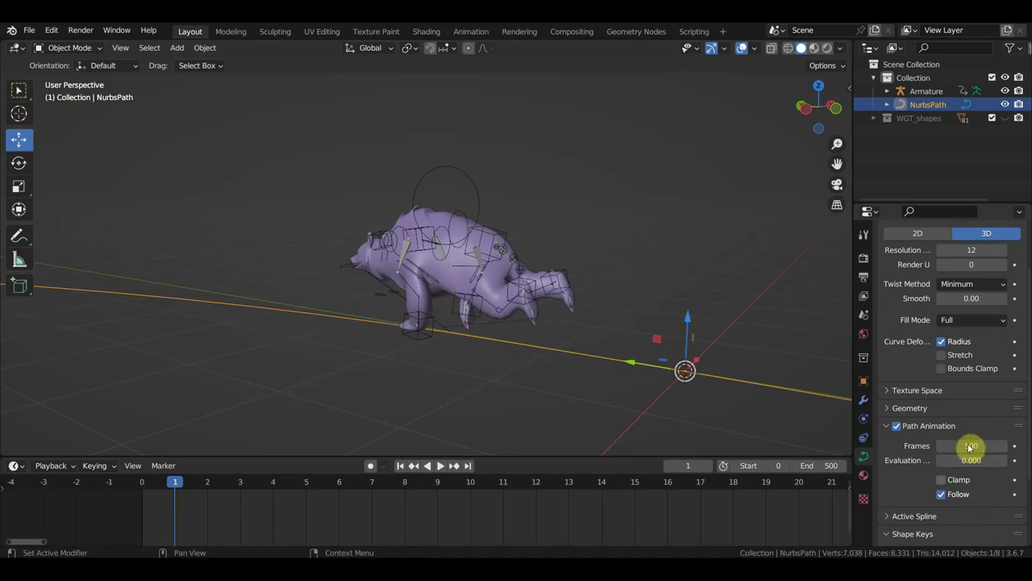
pyautogui.click(473, 199)
# - Switch the timeline area to the Nonlinear Animation editor and enlarge it
pyautogui.click(18, 467)
pyautogui.moveTo(51, 466)
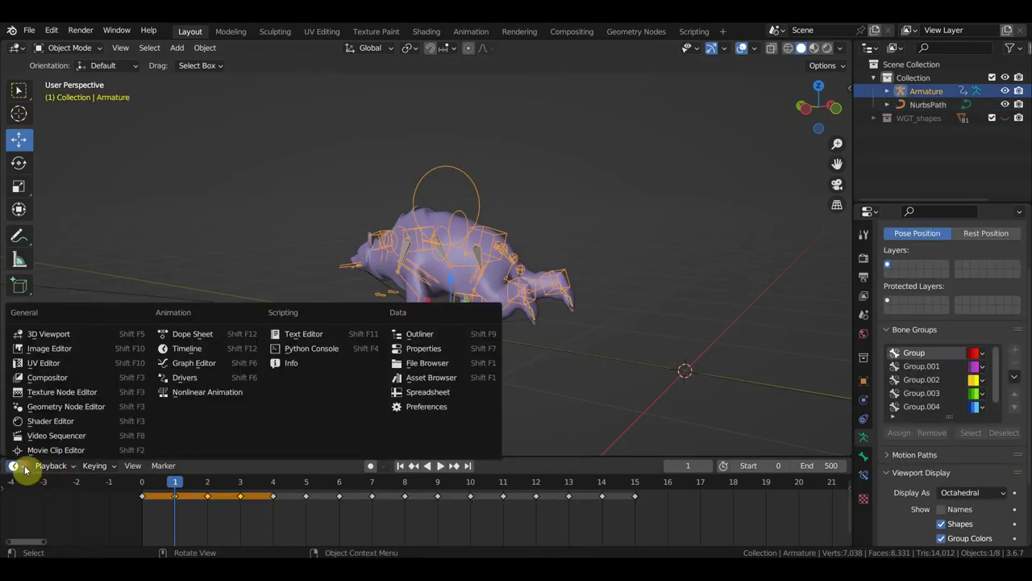
pyautogui.click(15, 466)
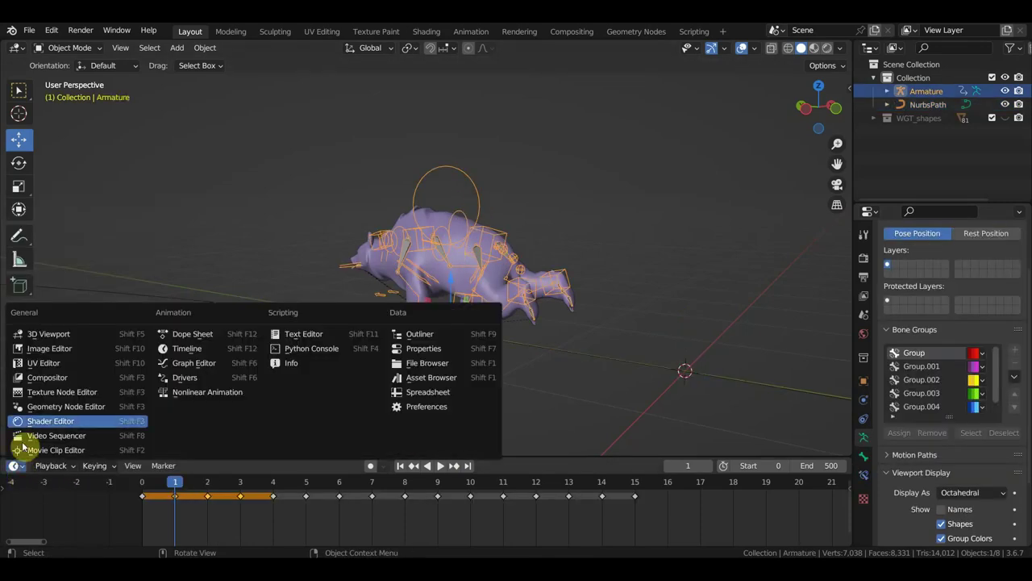
pyautogui.click(201, 395)
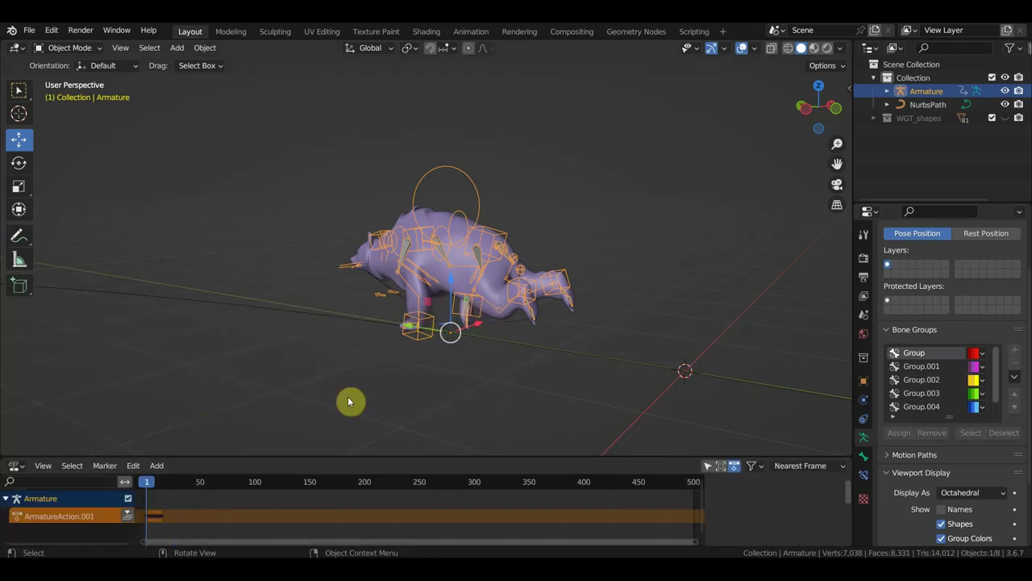
pyautogui.moveTo(284, 458); pyautogui.dragTo(330, 375)
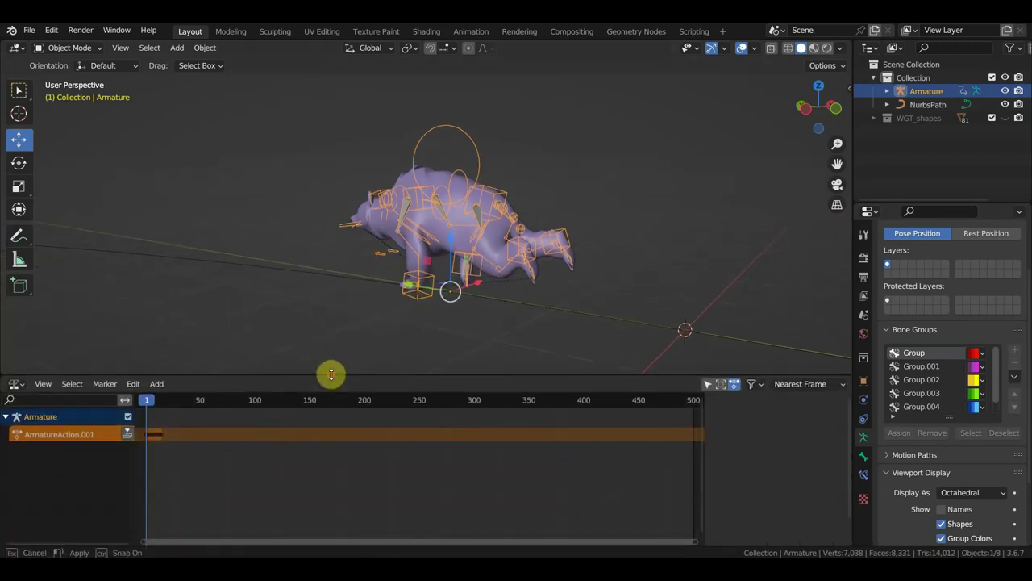
# - Push the walk action down into an NLA strip and set its Action Clip Repeat to 33.2
pyautogui.click(127, 434)
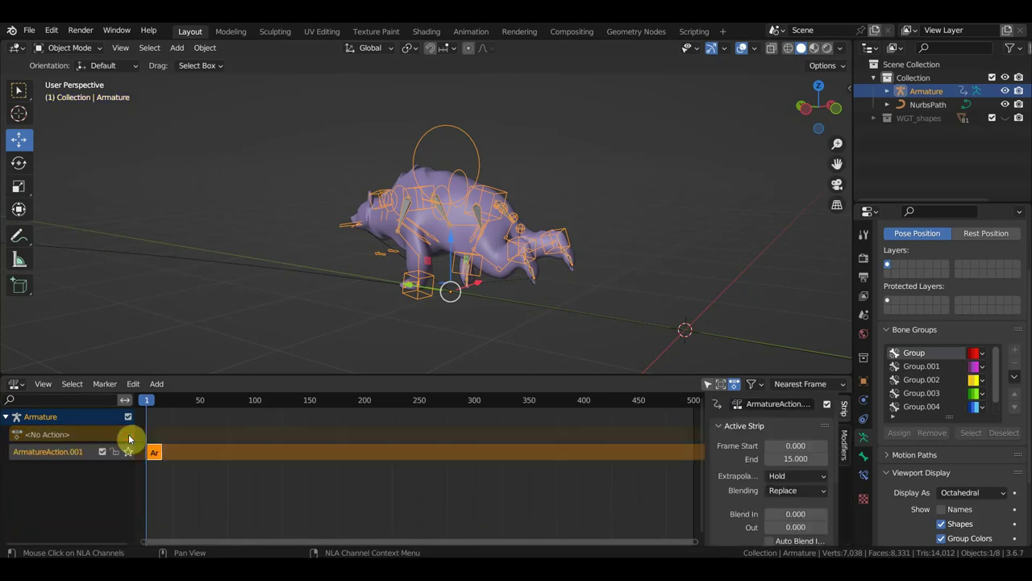
pyautogui.scroll(-2, 593, 500)
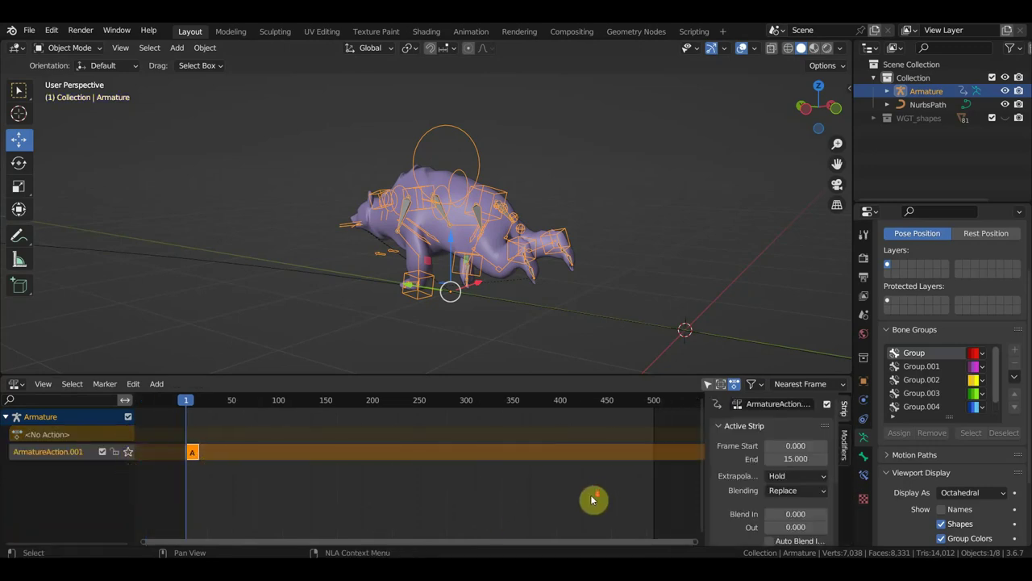
pyautogui.scroll(-2, 761, 472)
pyautogui.scroll(-2, 784, 492)
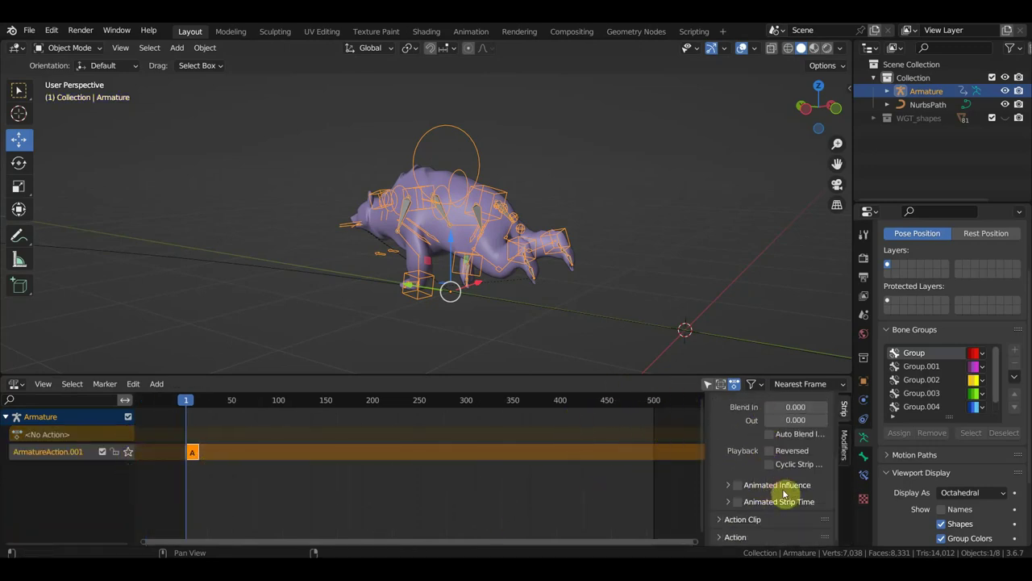
pyautogui.click(720, 524)
pyautogui.scroll(-2, 758, 529)
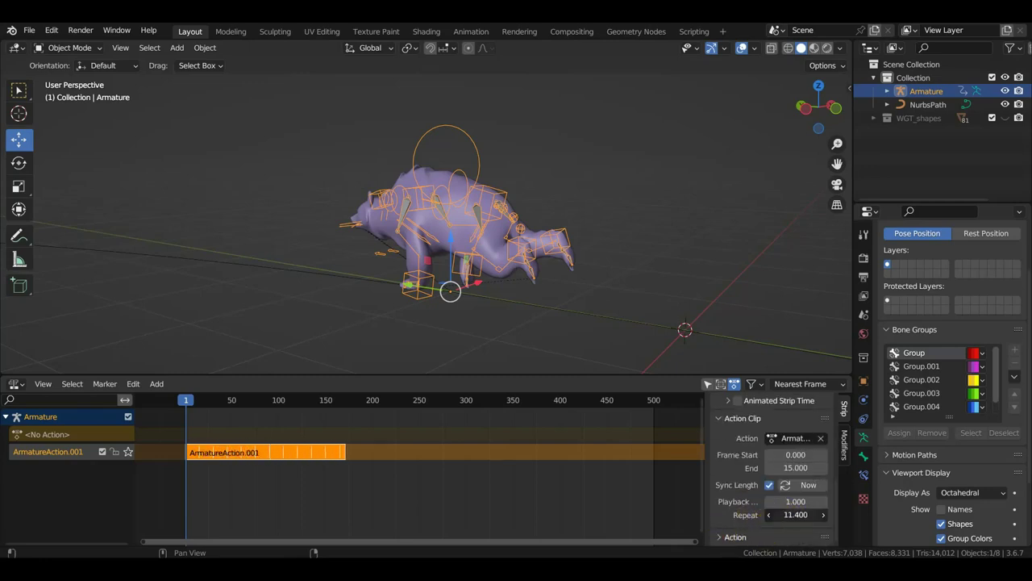
pyautogui.moveTo(795, 514); pyautogui.dragTo(814, 514)
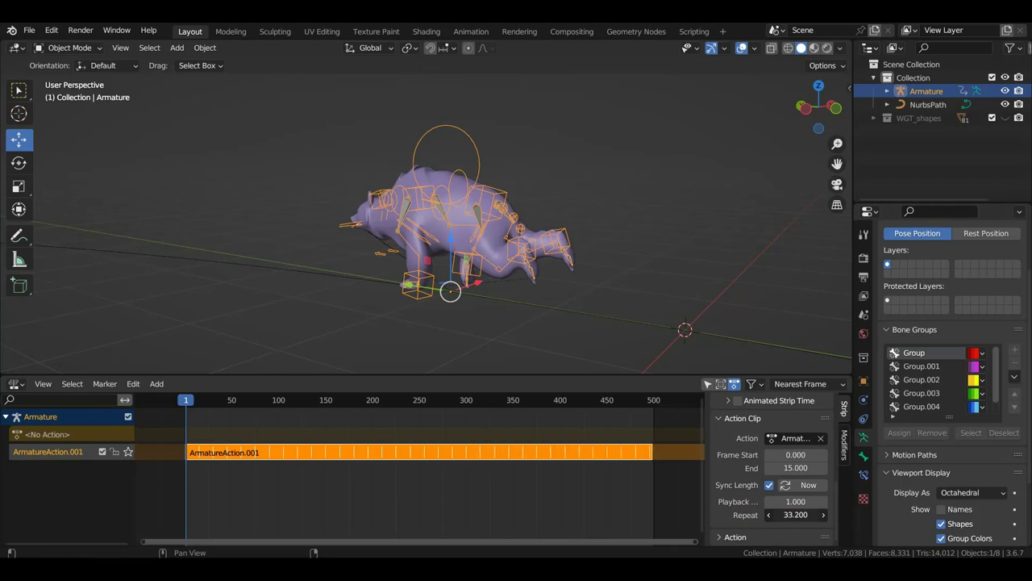
# - Play back the repeated walk, then toggle the Follow Path constraint's Follow Curve off and on
pyautogui.press('space')
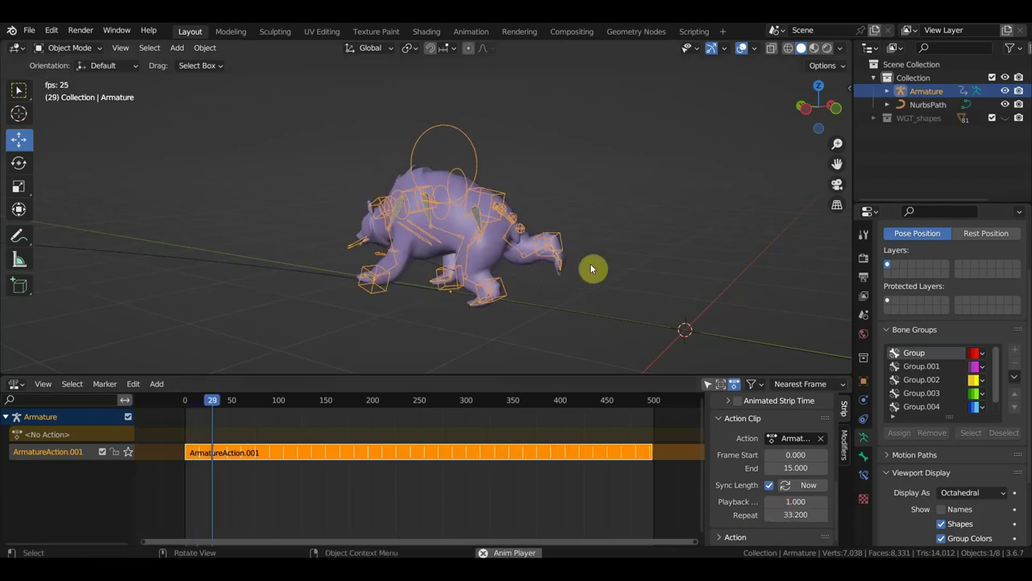
pyautogui.press('space')
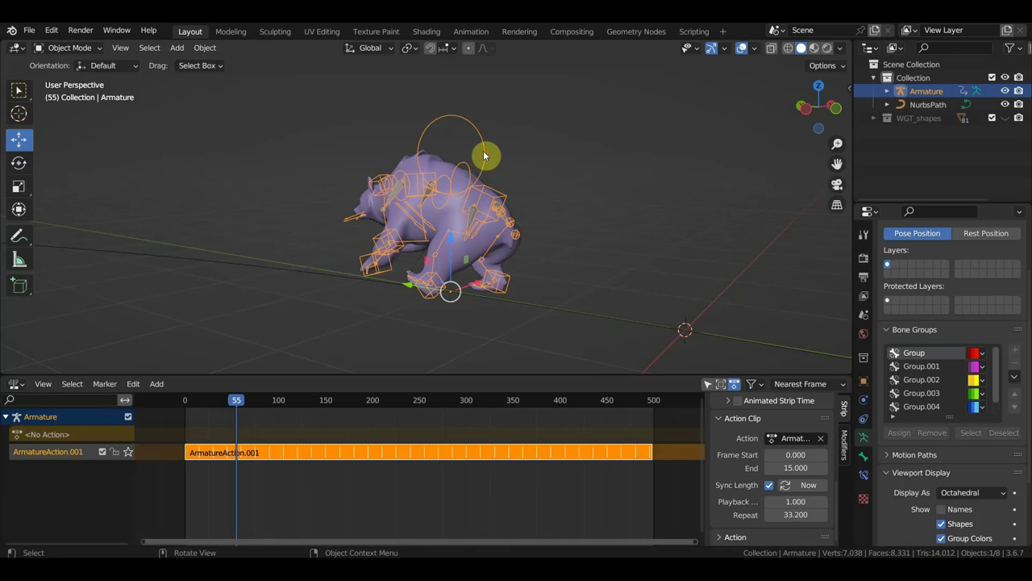
pyautogui.click(864, 419)
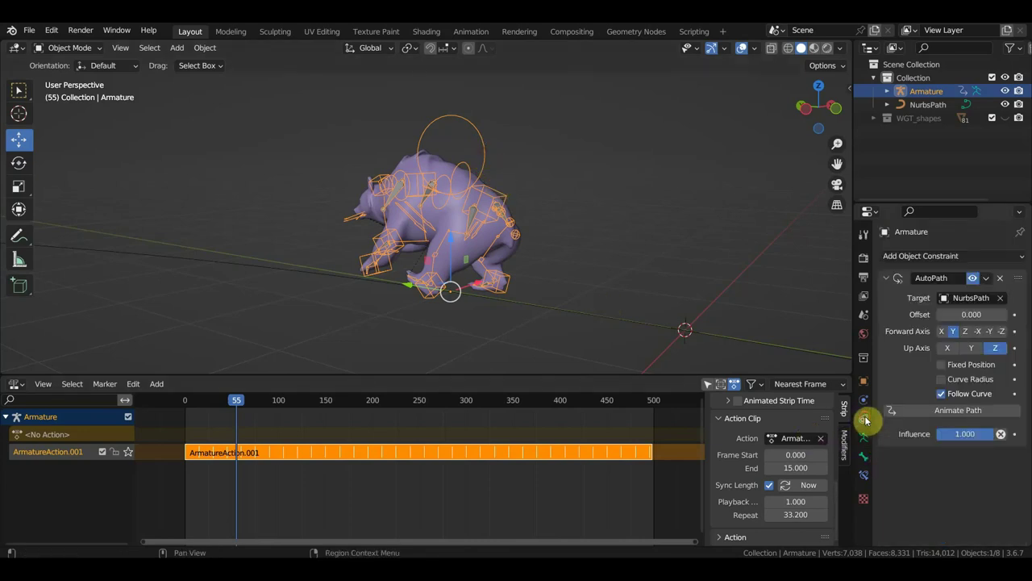
pyautogui.click(943, 395)
pyautogui.click(942, 393)
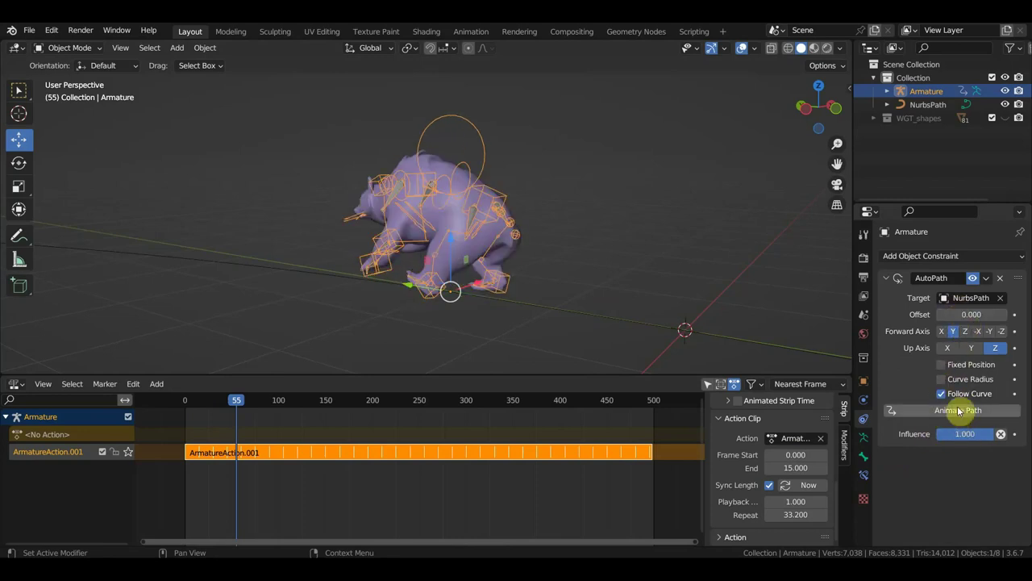
# - During playback, frame the bear and drag the Follow Path Offset to 16.8
pyautogui.press('space')
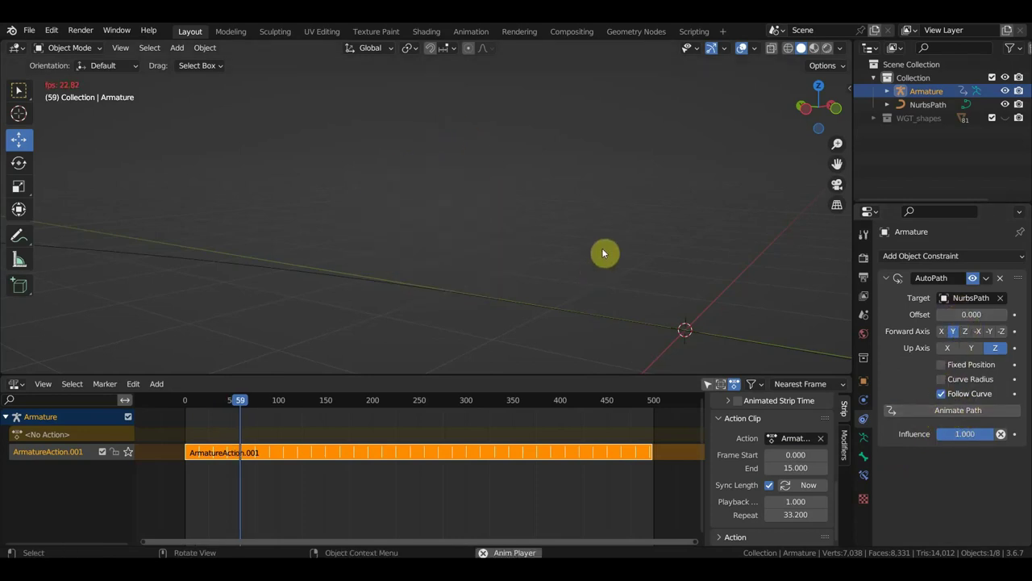
pyautogui.scroll(-4, 604, 259)
pyautogui.scroll(-2, 590, 272)
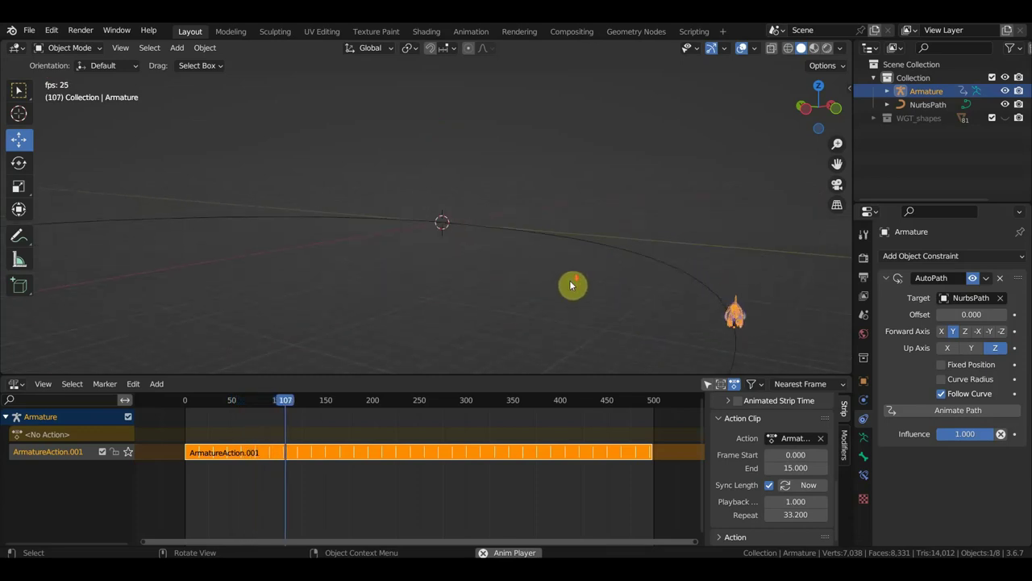
pyautogui.moveTo(569, 286); pyautogui.dragTo(605, 271, button='middle')
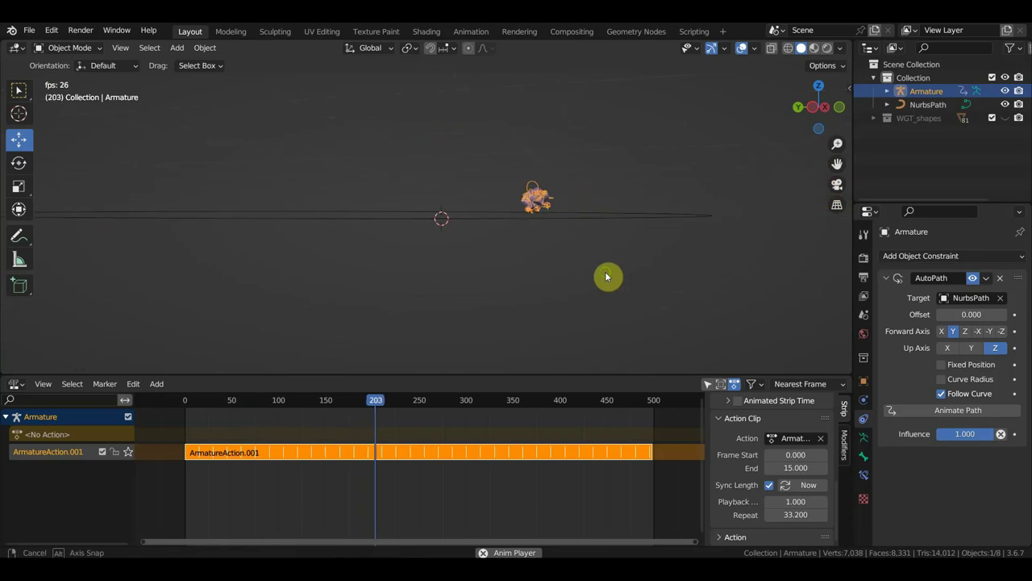
pyautogui.moveTo(604, 295); pyautogui.dragTo(644, 300, button='middle')
pyautogui.press('KP_Decimal')
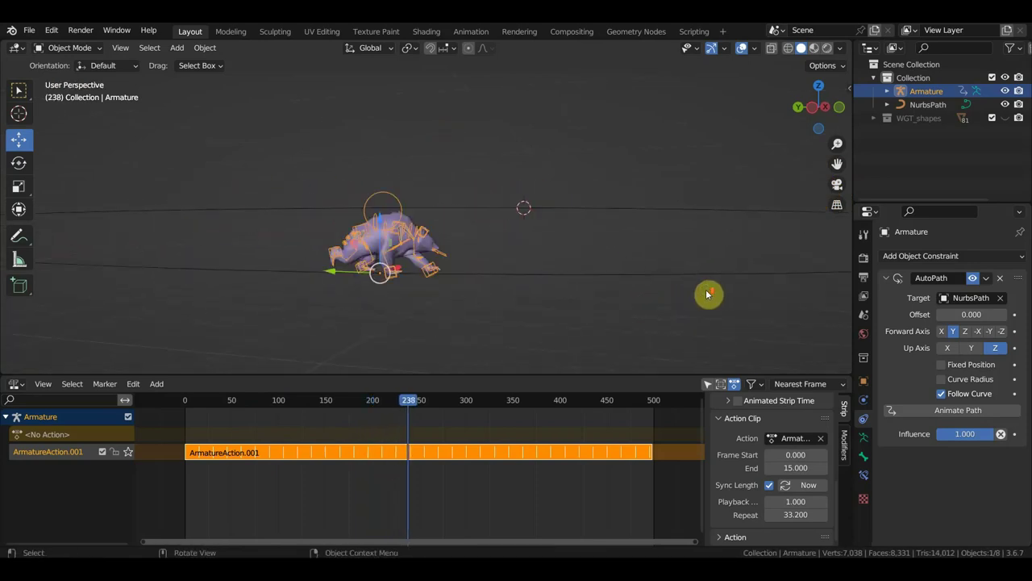
pyautogui.moveTo(952, 314)
pyautogui.mouseDown()
pyautogui.moveTo(996, 313)
pyautogui.moveTo(688, 278)
pyautogui.mouseUp()
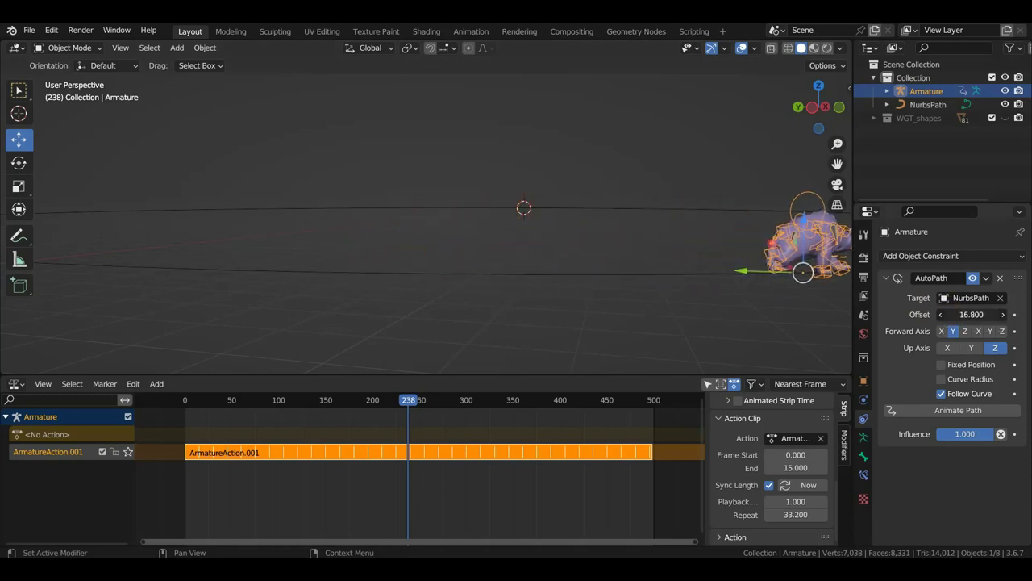
pyautogui.press('space')
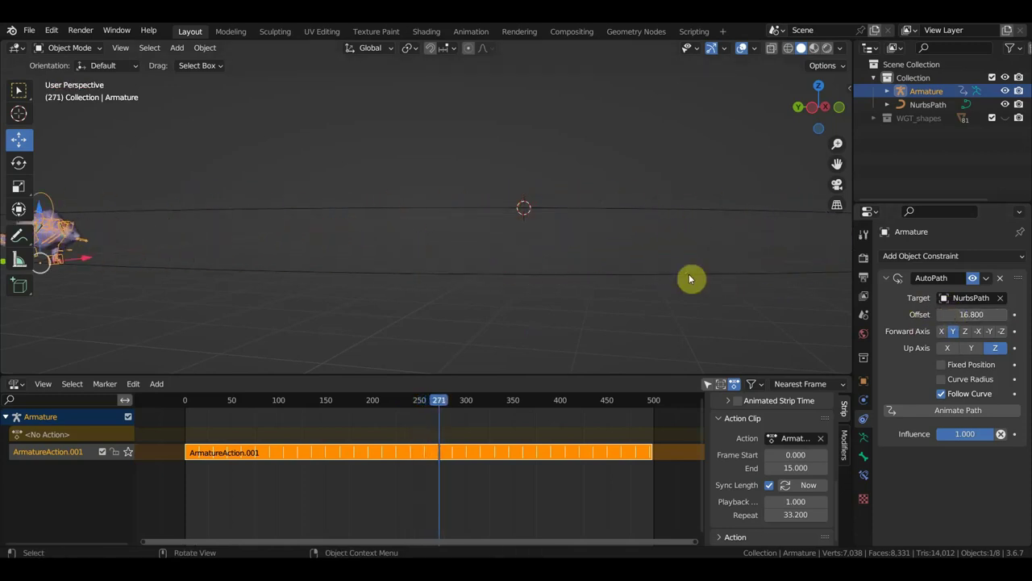
# - Toggle the bear's Follow Curve off and back on so it turns with the path
pyautogui.click(945, 395)
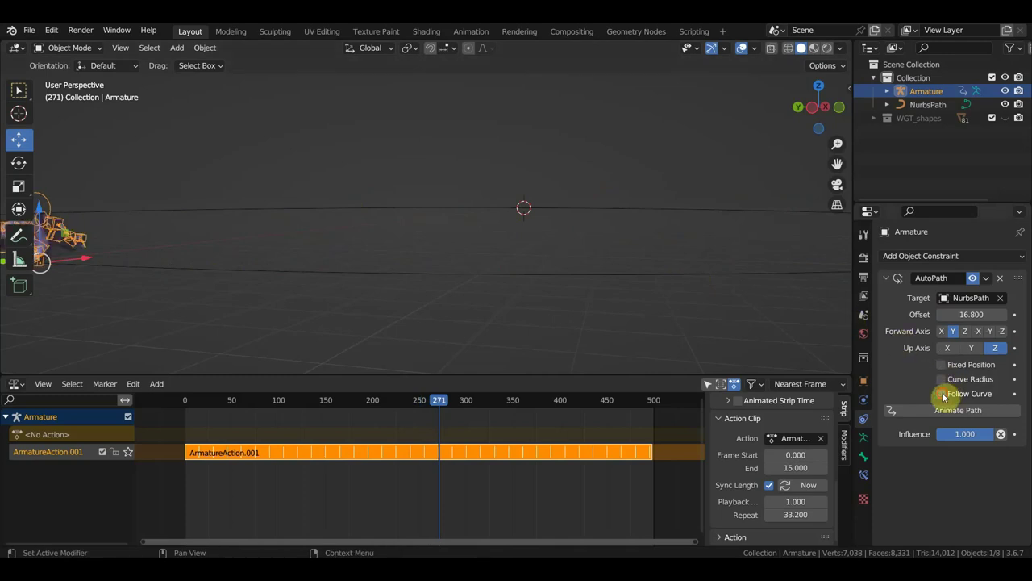
pyautogui.keyDown('shift'); pyautogui.moveTo(526, 309); pyautogui.dragTo(543, 306, button='middle'); pyautogui.keyUp('shift')
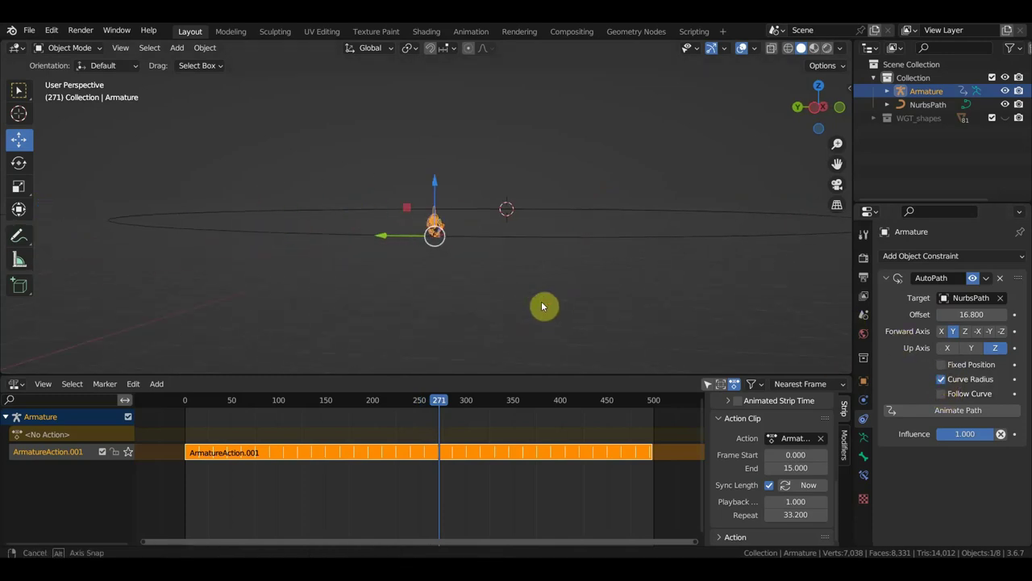
pyautogui.scroll(-2, 544, 307)
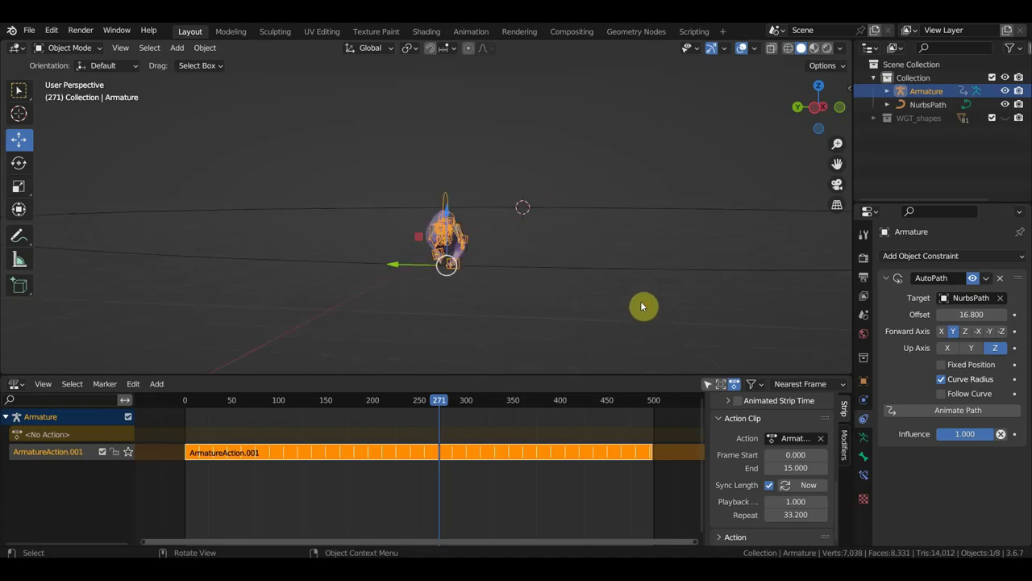
pyautogui.click(940, 395)
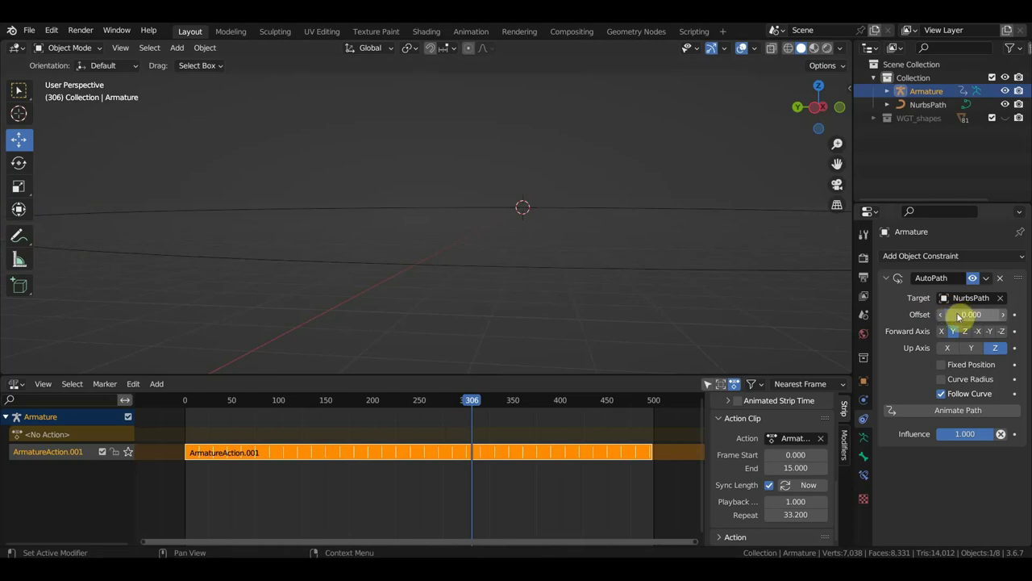
# - Play the animation and orbit to inspect the bear walking along the path near frame 416
pyautogui.press('space')
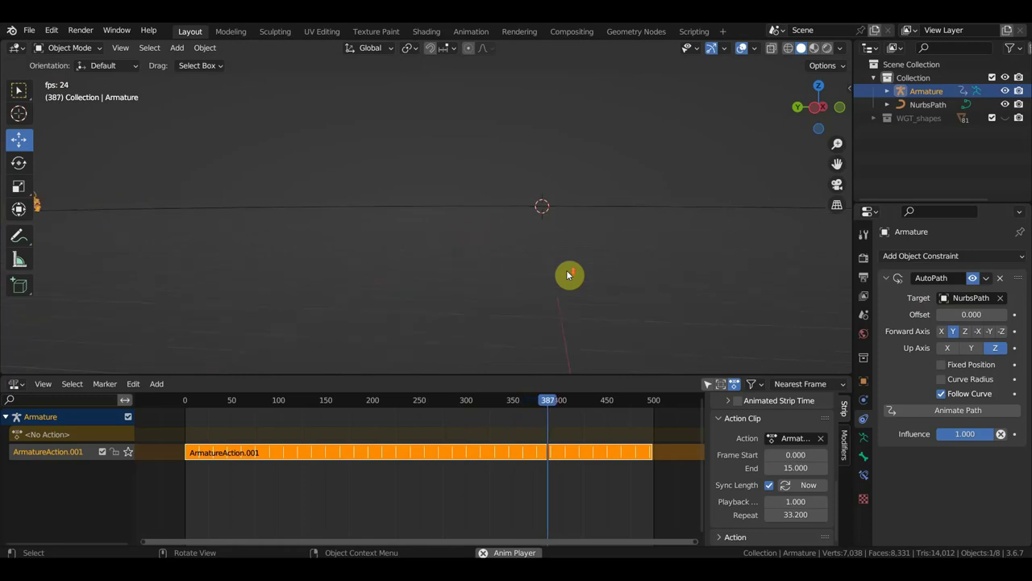
pyautogui.scroll(-3, 589, 277)
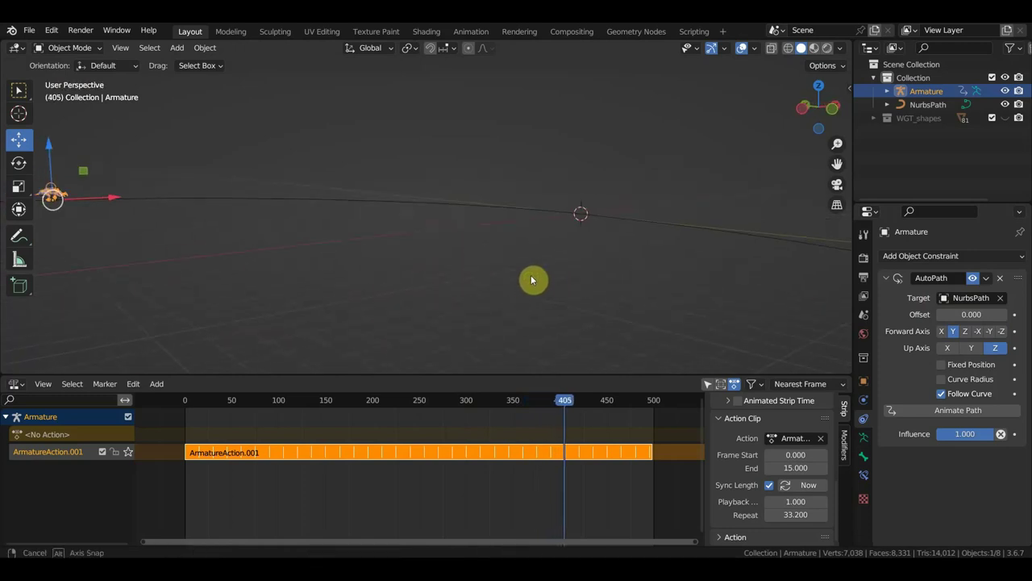
pyautogui.scroll(-2, 534, 281)
pyautogui.moveTo(438, 233)
pyautogui.keyDown('shift'); pyautogui.mouseDown(button='middle')
pyautogui.moveTo(737, 368)
pyautogui.moveTo(548, 350)
pyautogui.moveTo(654, 223)
pyautogui.moveTo(566, 261)
pyautogui.moveTo(625, 177)
pyautogui.moveTo(675, 347)
pyautogui.mouseUp(button='middle'); pyautogui.keyUp('shift')
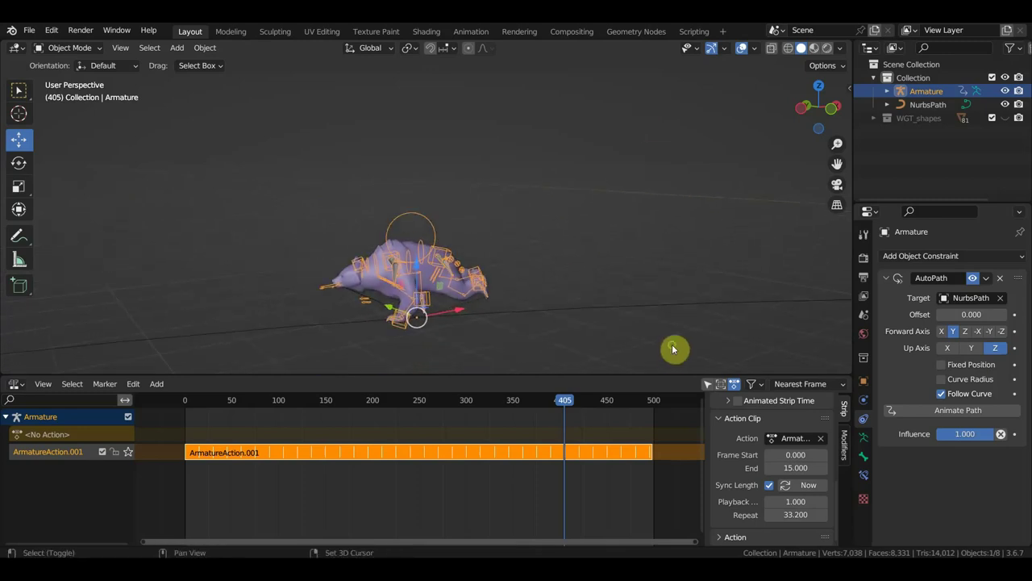
pyautogui.moveTo(571, 369); pyautogui.dragTo(598, 273, button='middle')
pyautogui.press('space')
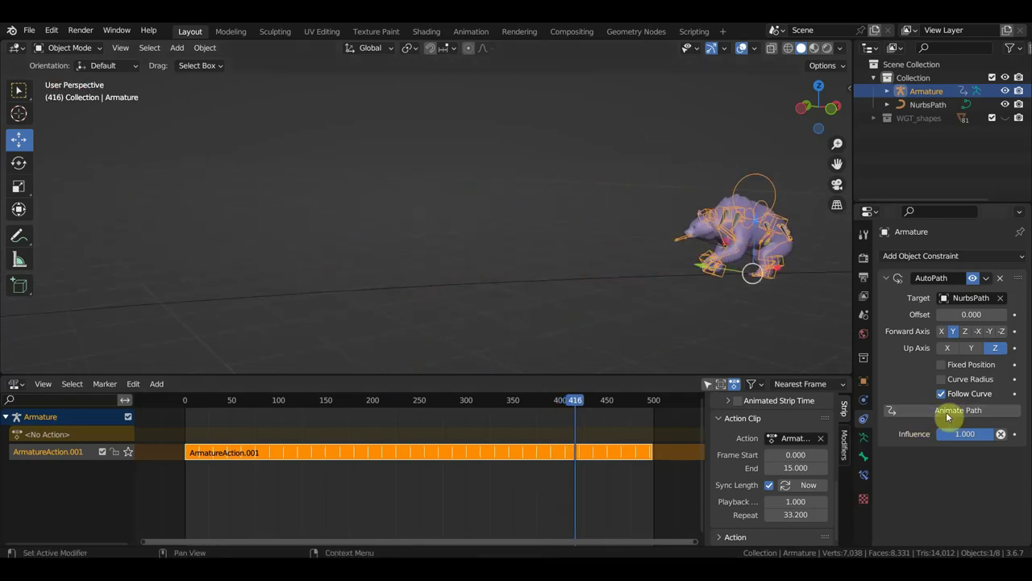
# - Set the Follow Path Forward Axis to -Y, check it in playback, then select the NurbsPath
pyautogui.click(990, 331)
pyautogui.click(994, 347)
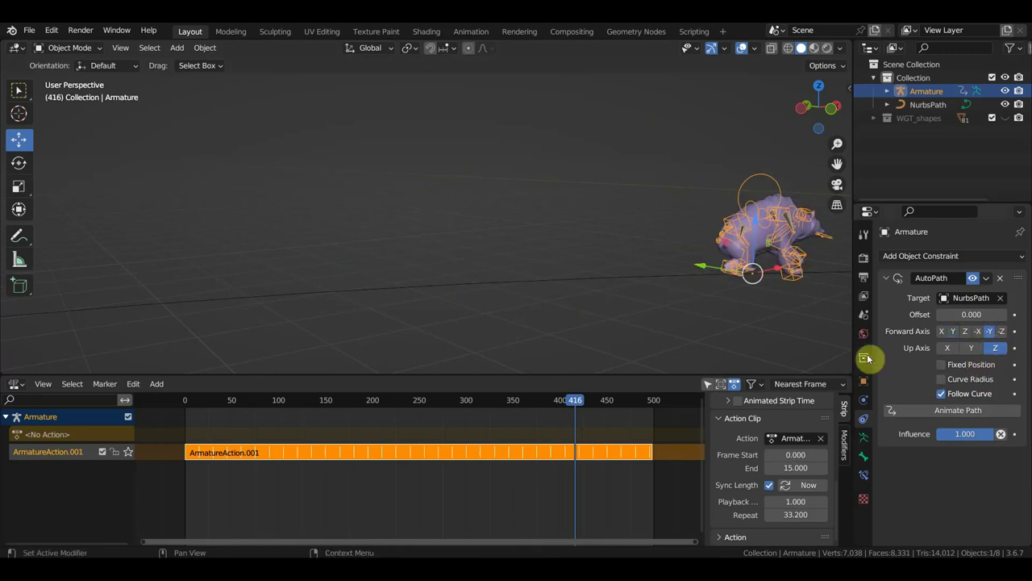
pyautogui.press('space')
pyautogui.moveTo(636, 267); pyautogui.dragTo(525, 278, button='middle')
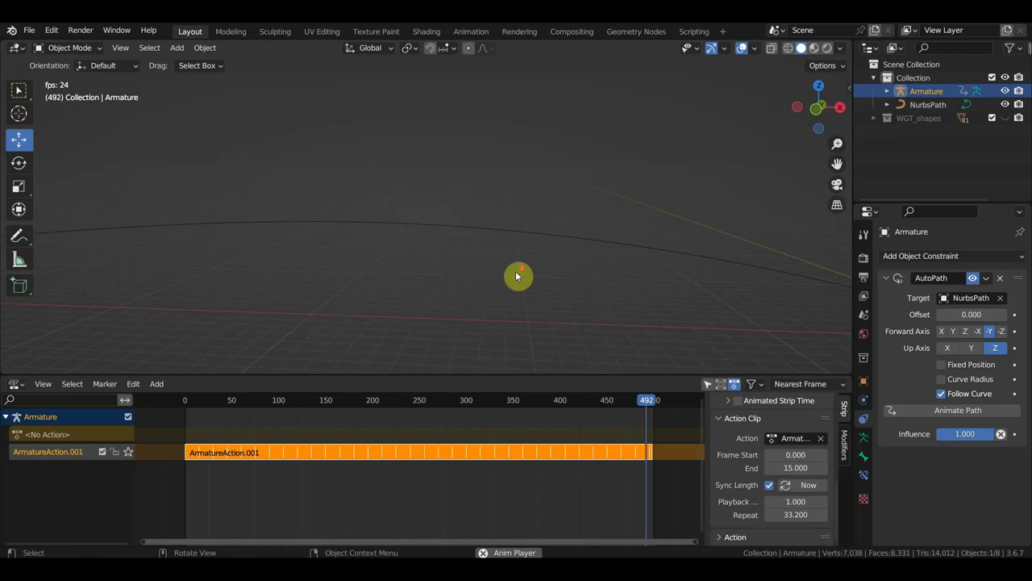
pyautogui.scroll(3, 495, 250)
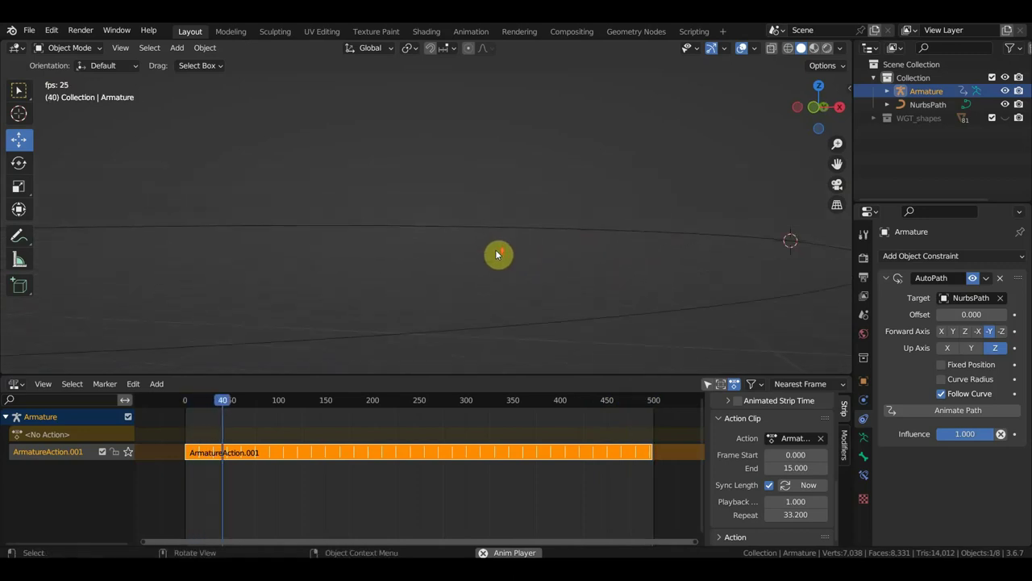
pyautogui.press('space')
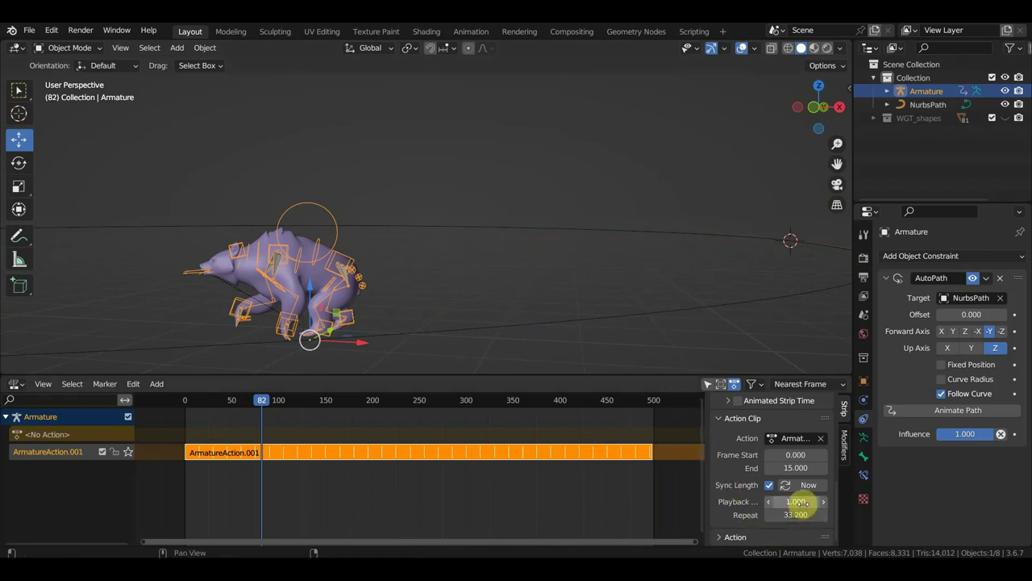
pyautogui.click(476, 327)
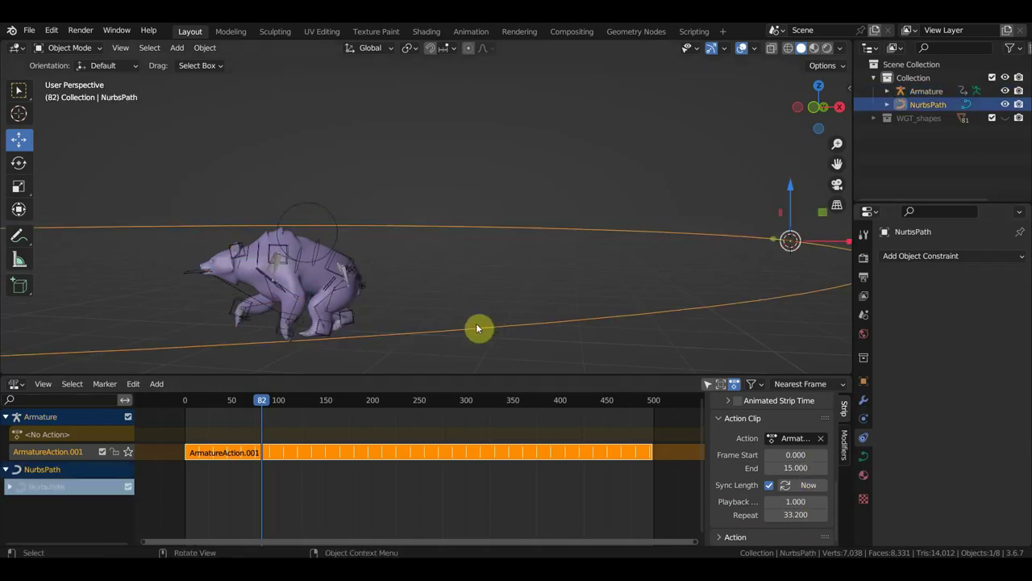
# - Set the NurbsPath's Path Animation frames to 800, preview, then raise it to 900 and replay
pyautogui.click(864, 458)
pyautogui.write('800')
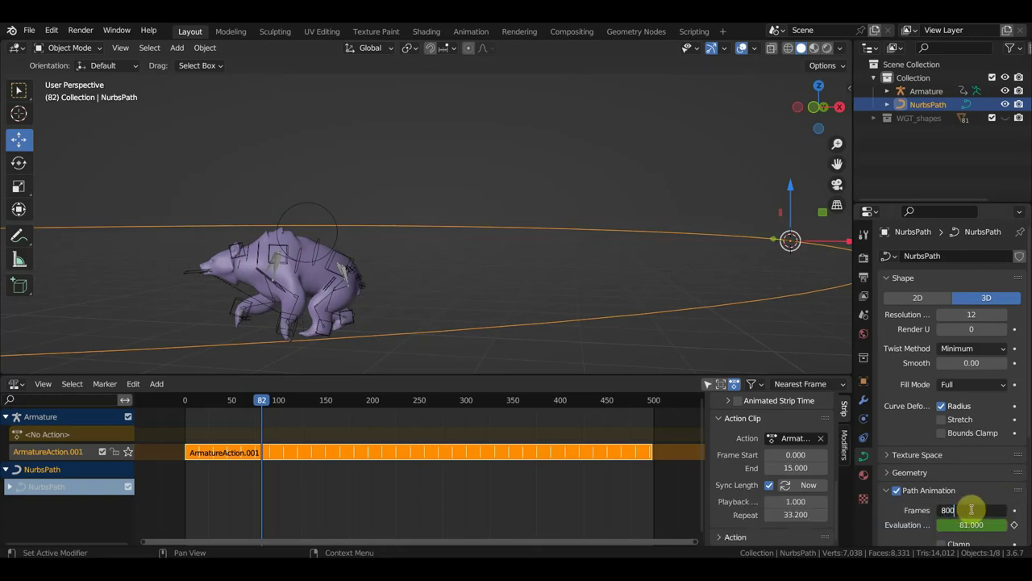
pyautogui.press('Return')
pyautogui.press('space')
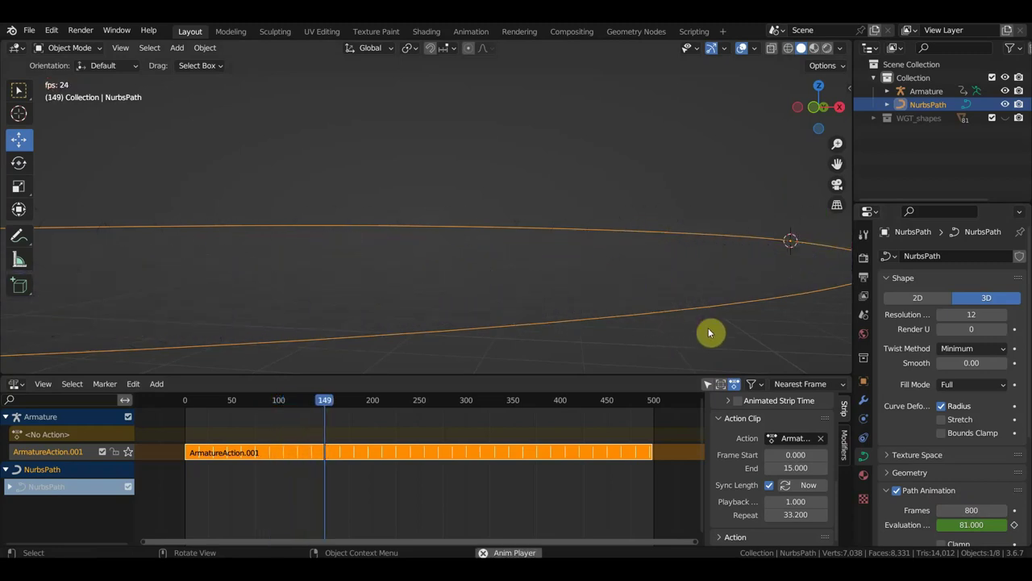
pyautogui.press('space')
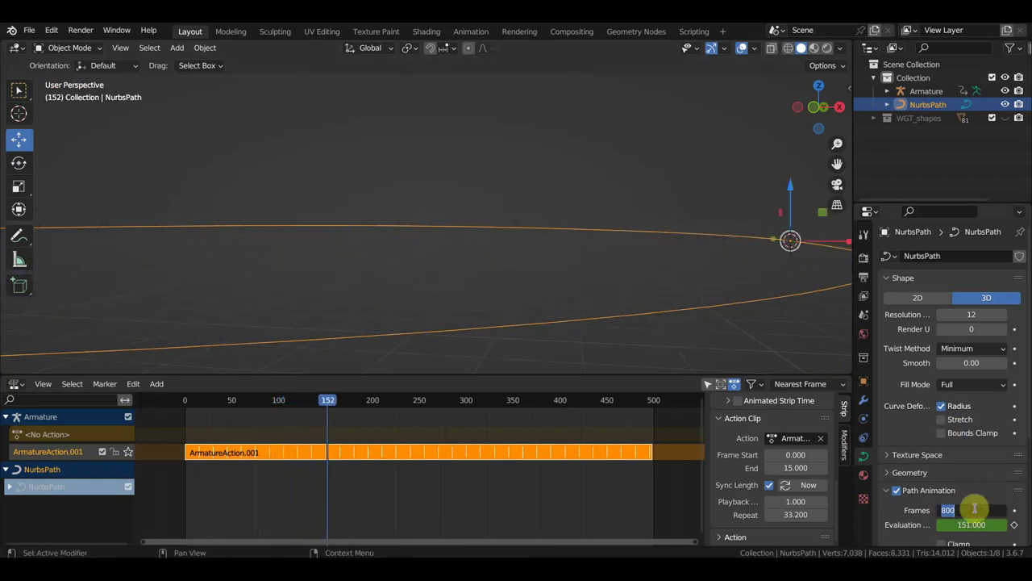
pyautogui.click(973, 510)
pyautogui.write('900')
pyautogui.press('Return')
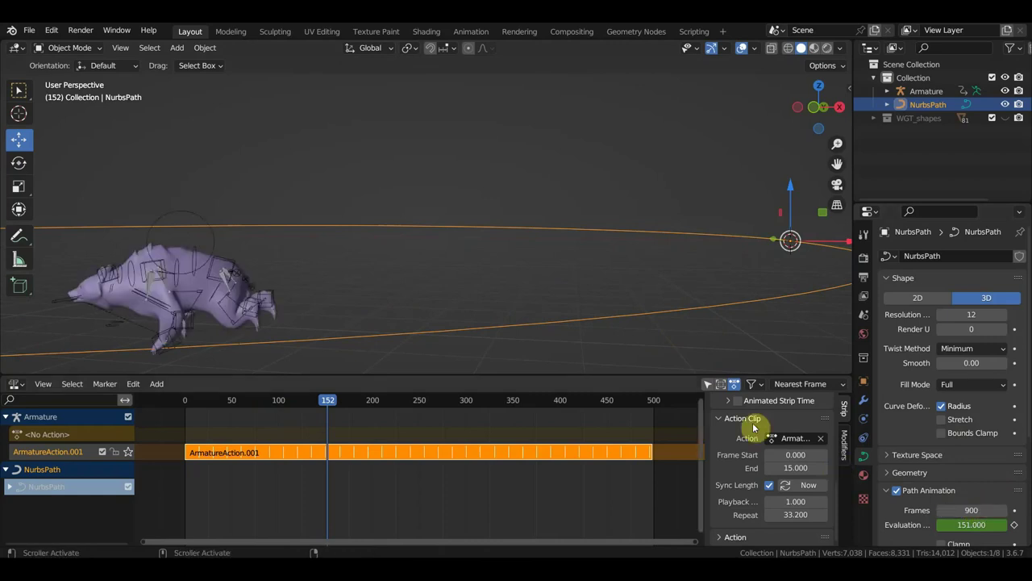
pyautogui.press('space')
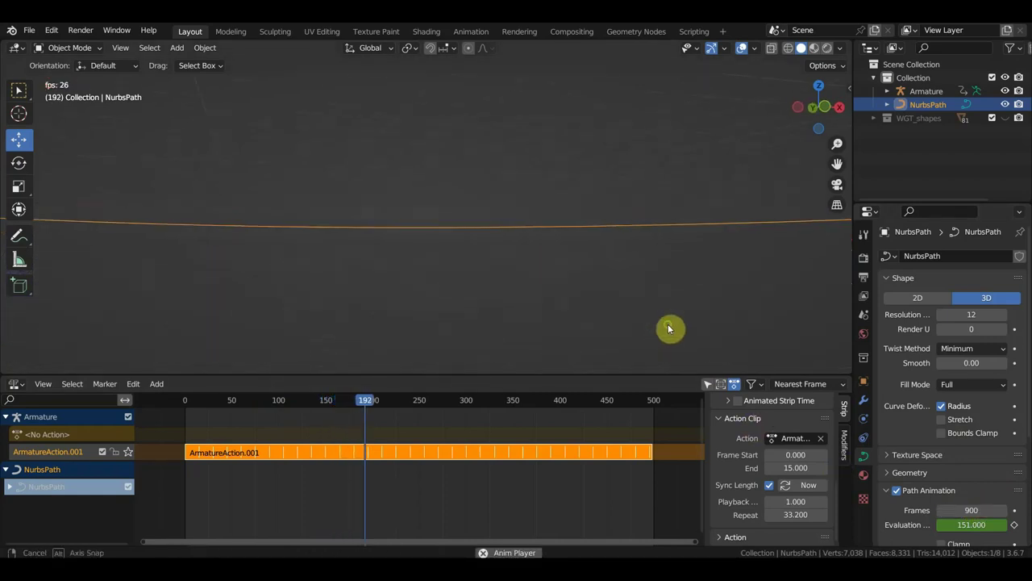
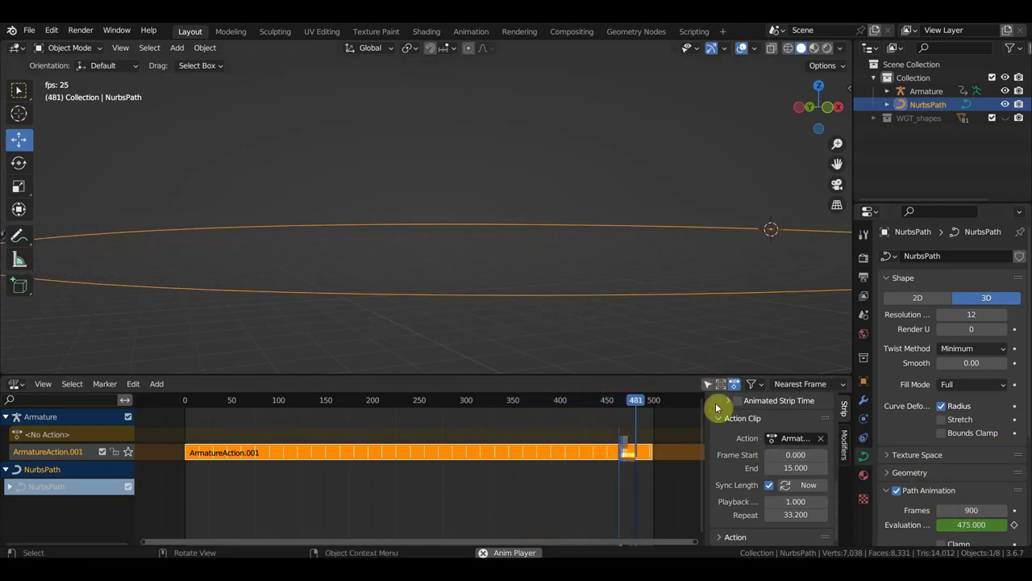
# - Try stretching the bear along the whole path during playback, then turn stretching back off
pyautogui.press('space')
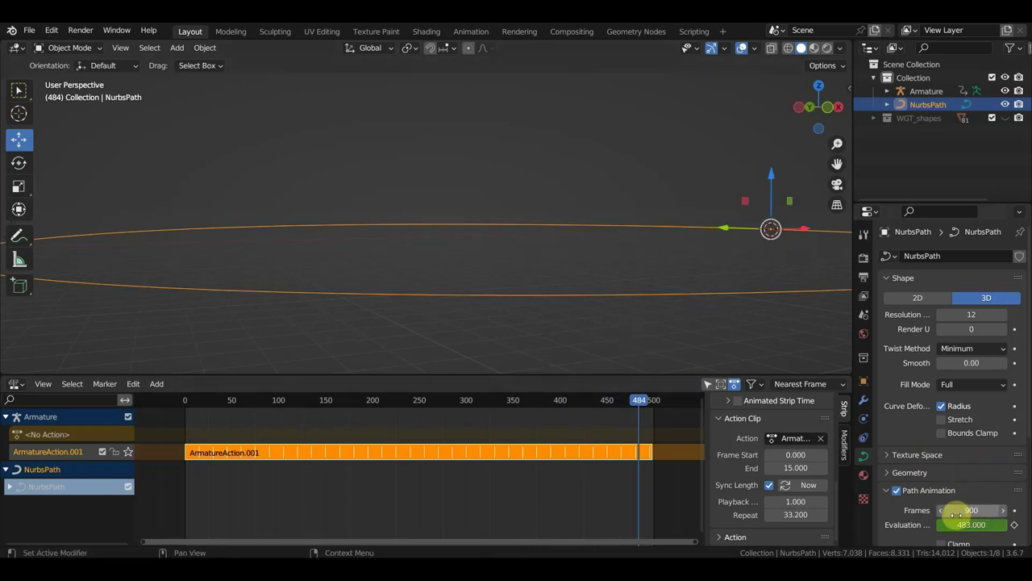
pyautogui.click(942, 420)
pyautogui.press('space')
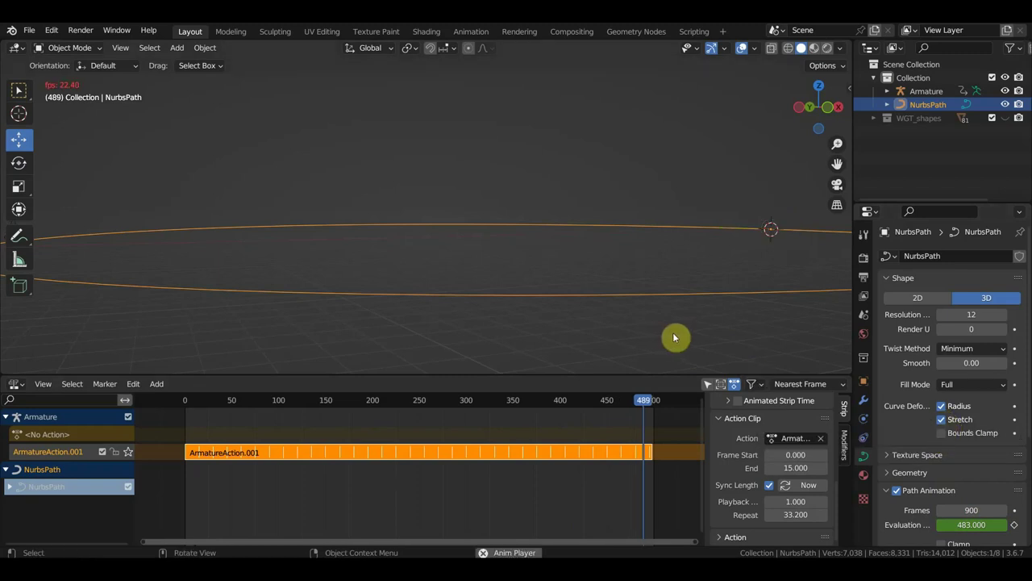
pyautogui.moveTo(680, 336); pyautogui.dragTo(665, 333, button='middle')
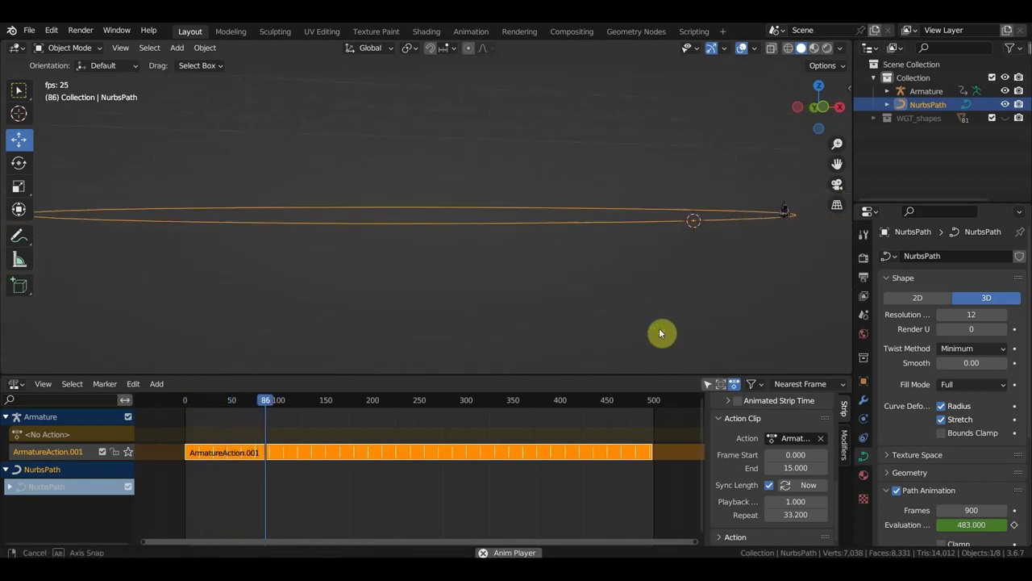
pyautogui.moveTo(666, 333)
pyautogui.mouseDown(button='middle')
pyautogui.moveTo(642, 335)
pyautogui.moveTo(732, 319)
pyautogui.mouseUp(button='middle')
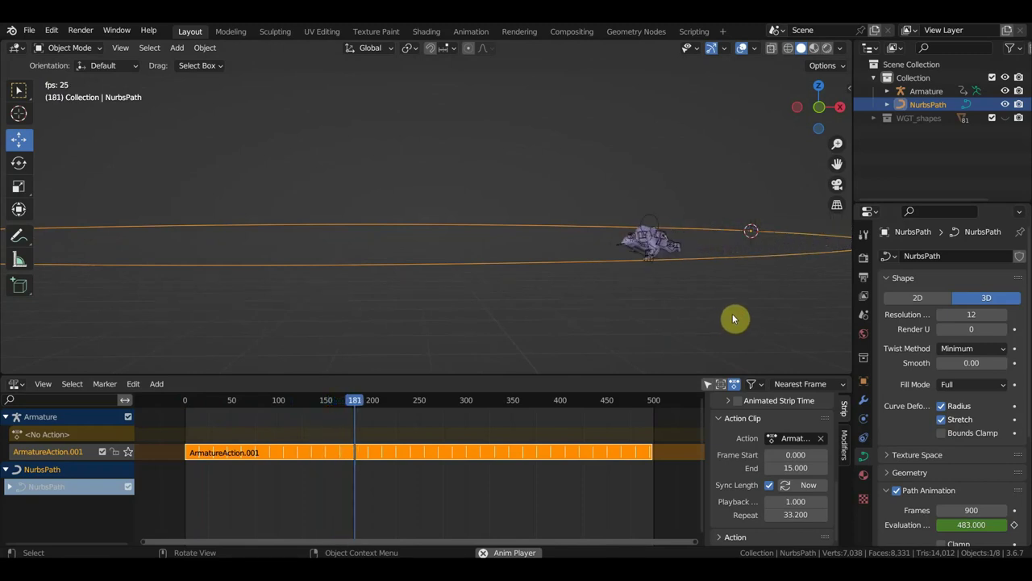
pyautogui.click(941, 419)
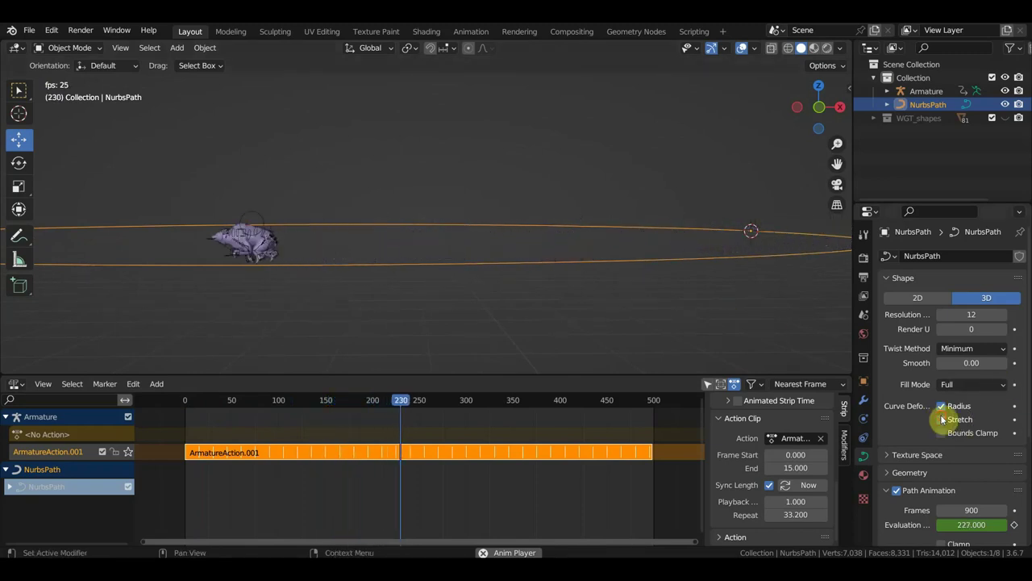
pyautogui.press('space')
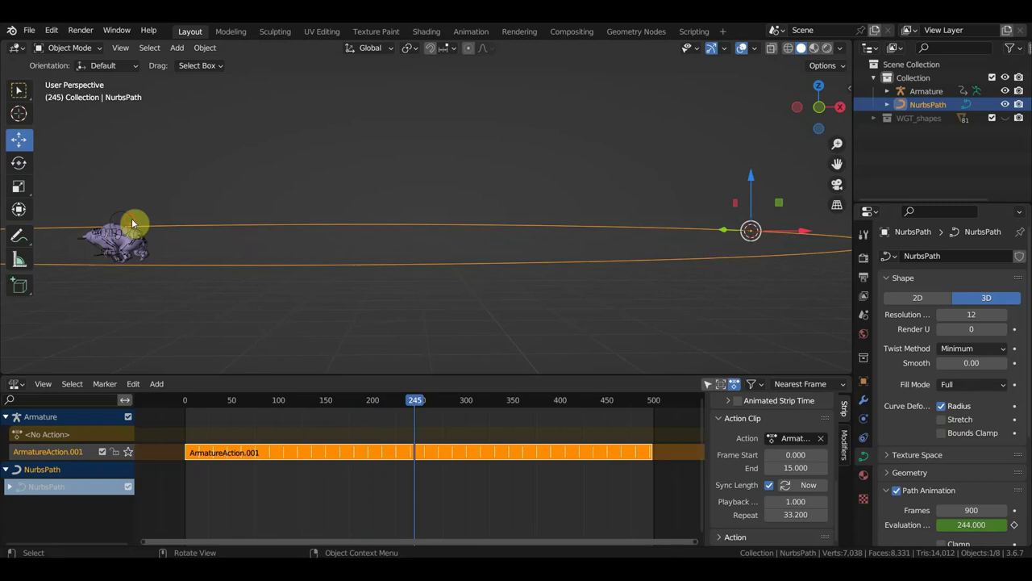
# - Select the bear's armature and show its AutoPath object constraint settings
pyautogui.click(133, 224)
pyautogui.click(863, 476)
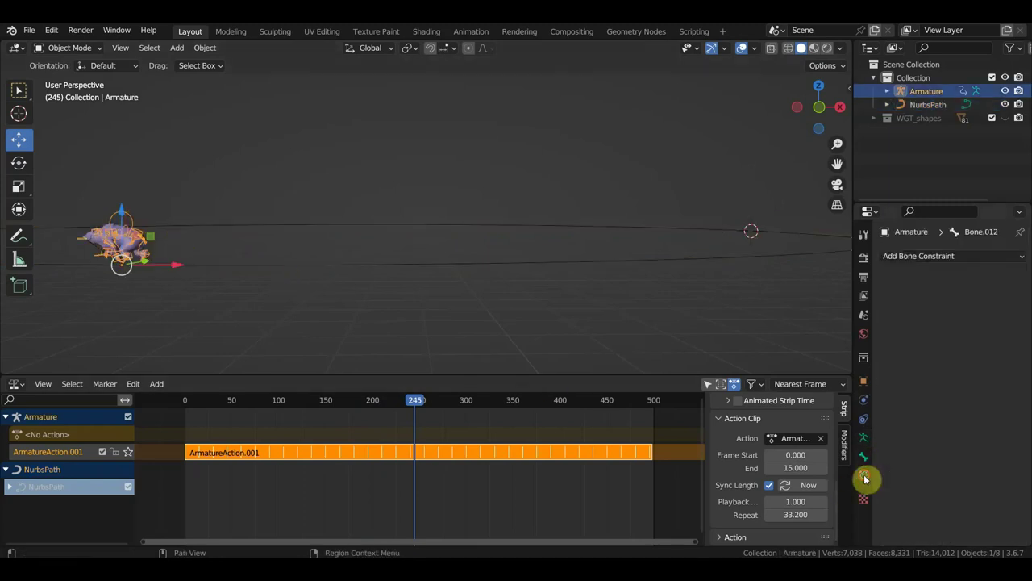
pyautogui.click(864, 420)
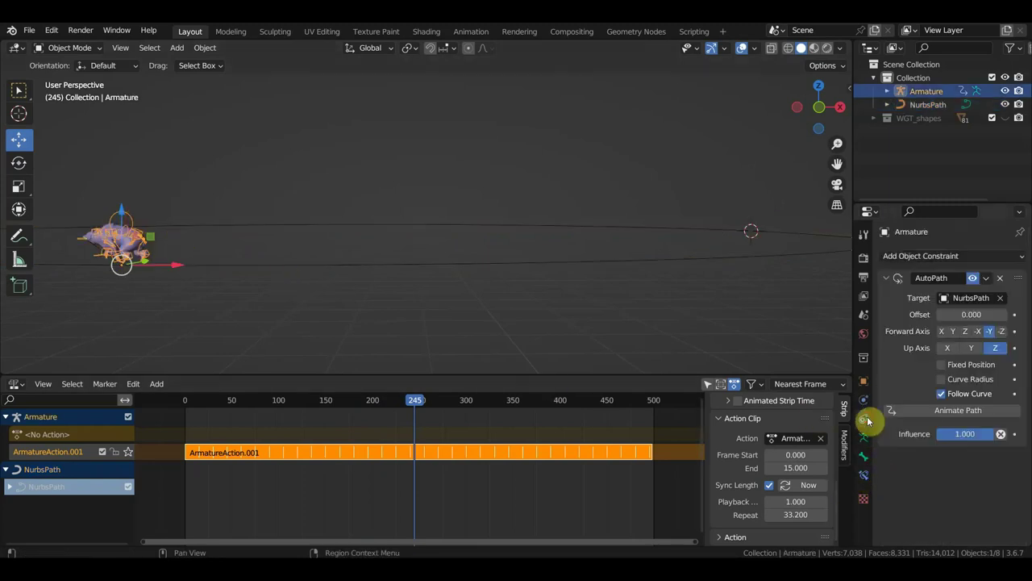
pyautogui.click(964, 434)
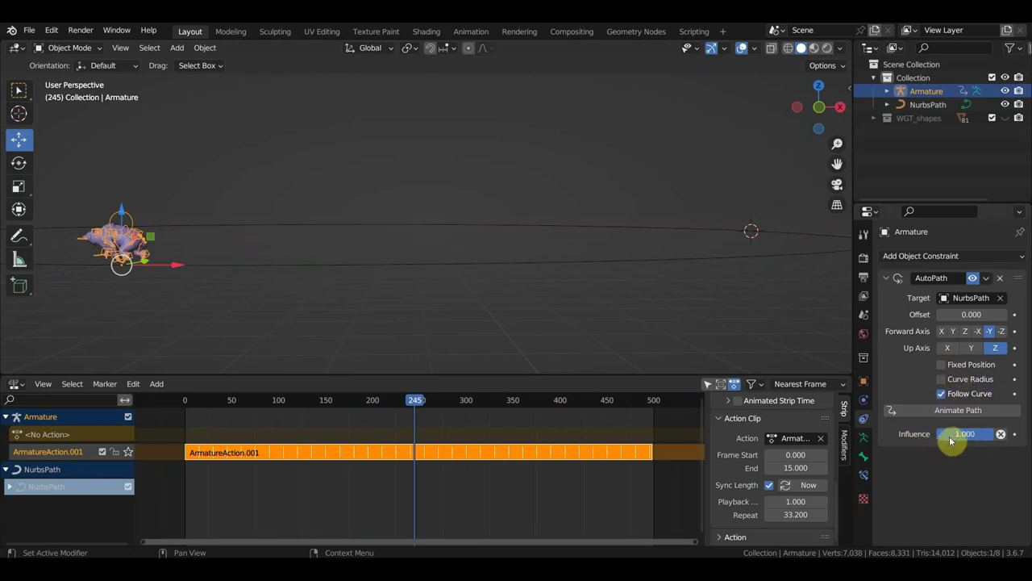
# - Drop the AutoPath influence and raise it back to 1.0 while watching the walk play
pyautogui.moveTo(946, 441)
pyautogui.mouseDown()
pyautogui.moveTo(977, 434)
pyautogui.moveTo(795, 347)
pyautogui.mouseUp()
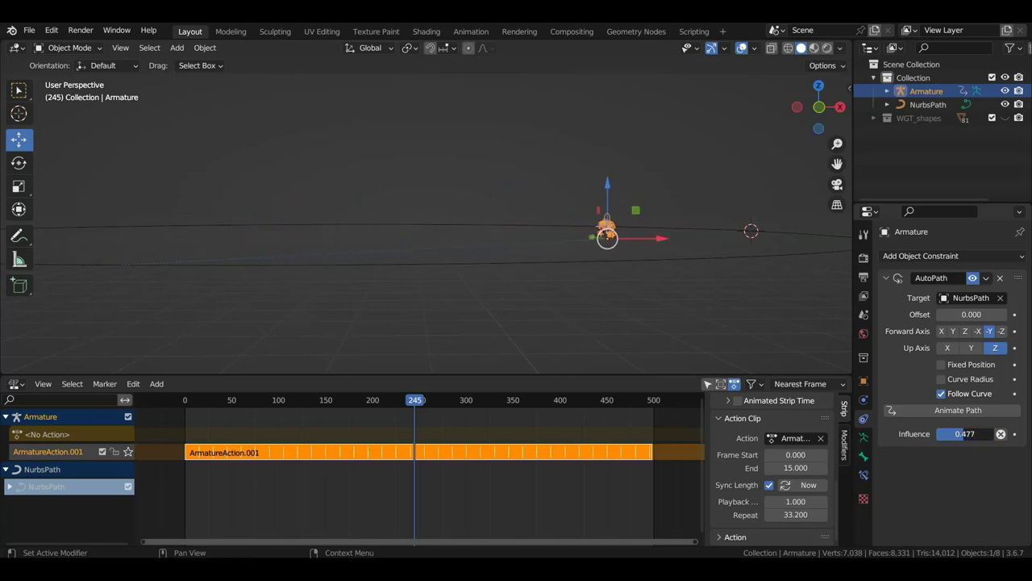
pyautogui.press('space')
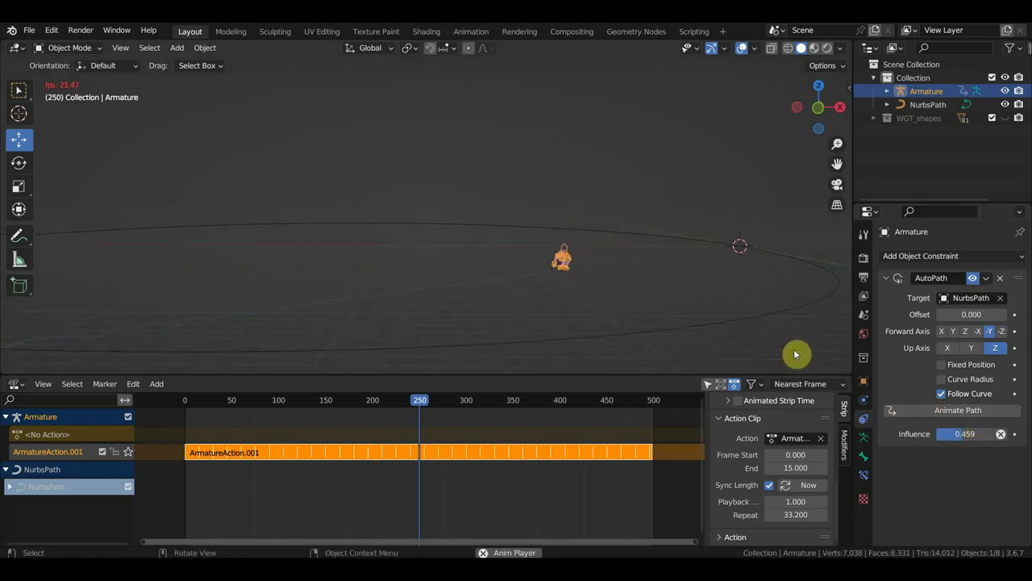
pyautogui.moveTo(936, 433); pyautogui.dragTo(968, 433)
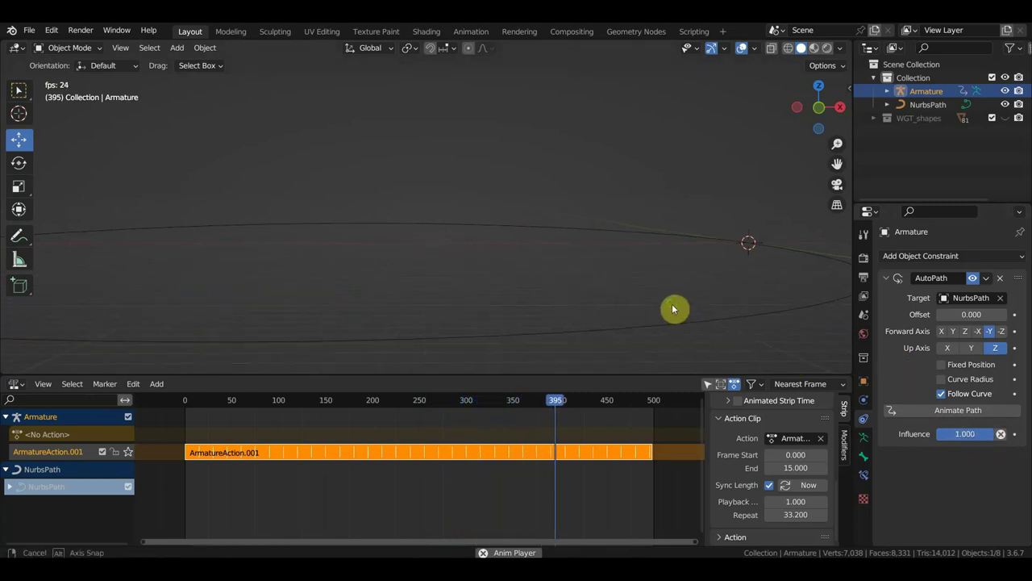
pyautogui.moveTo(666, 307); pyautogui.dragTo(651, 314, button='middle')
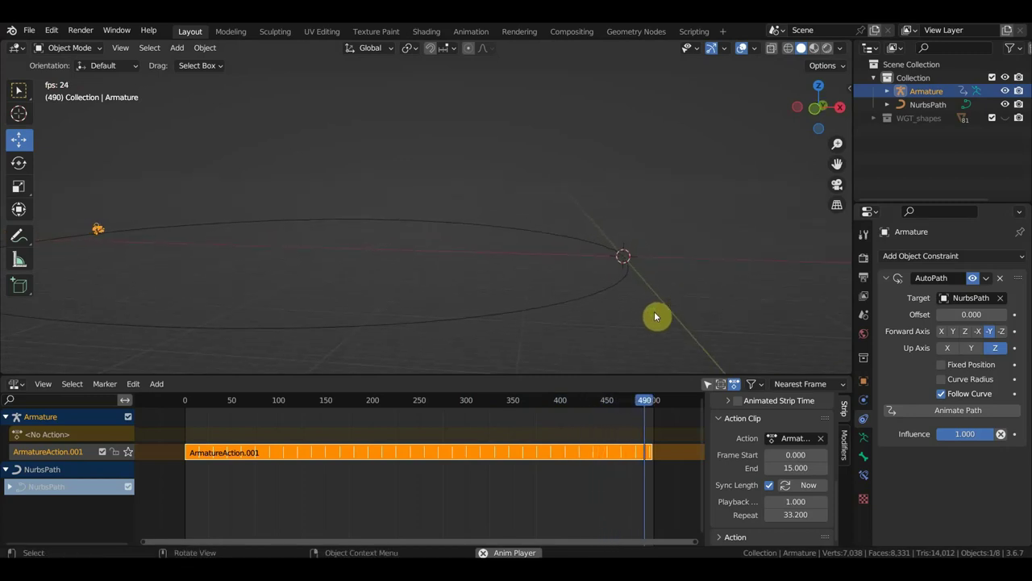
pyautogui.moveTo(655, 315)
pyautogui.mouseDown(button='middle')
pyautogui.moveTo(628, 308)
pyautogui.moveTo(634, 293)
pyautogui.mouseUp(button='middle')
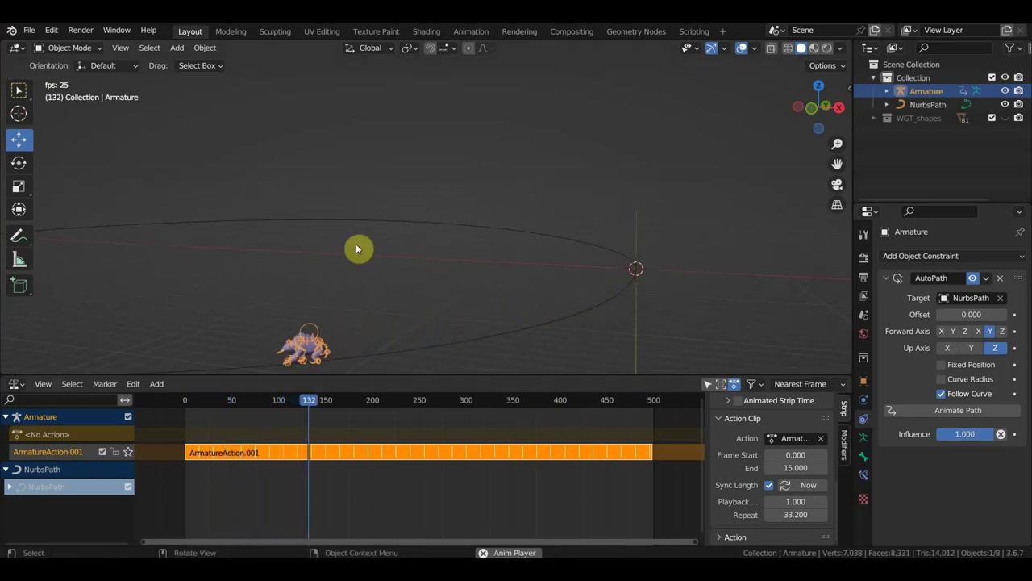
pyautogui.press('space')
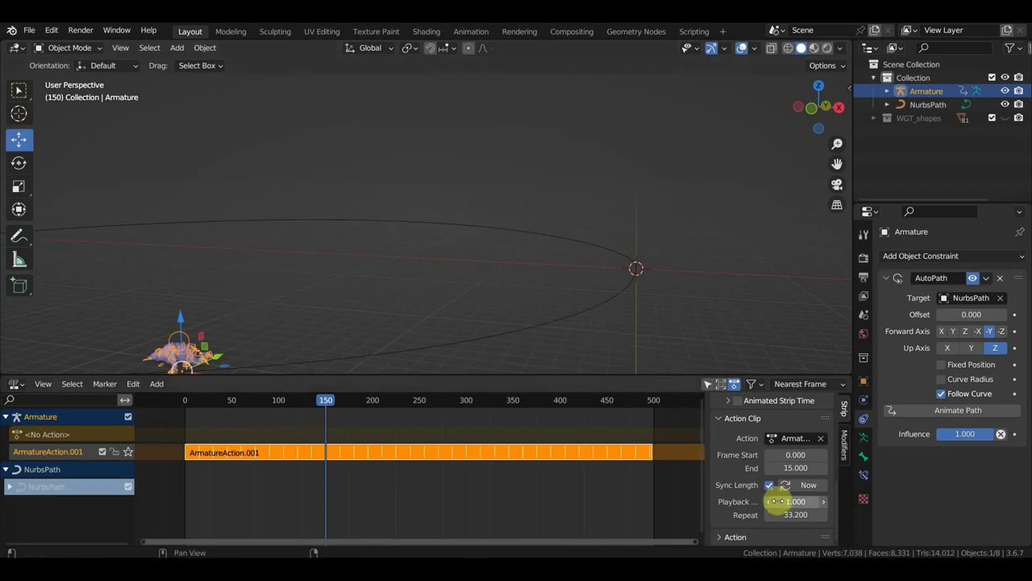
pyautogui.moveTo(796, 500); pyautogui.dragTo(766, 501)
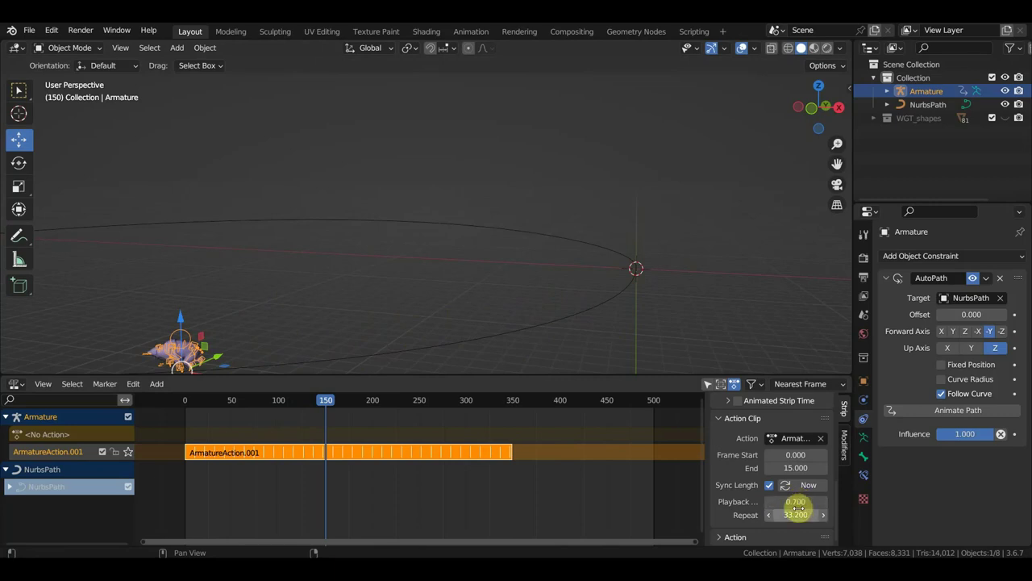
pyautogui.moveTo(793, 517); pyautogui.dragTo(818, 523)
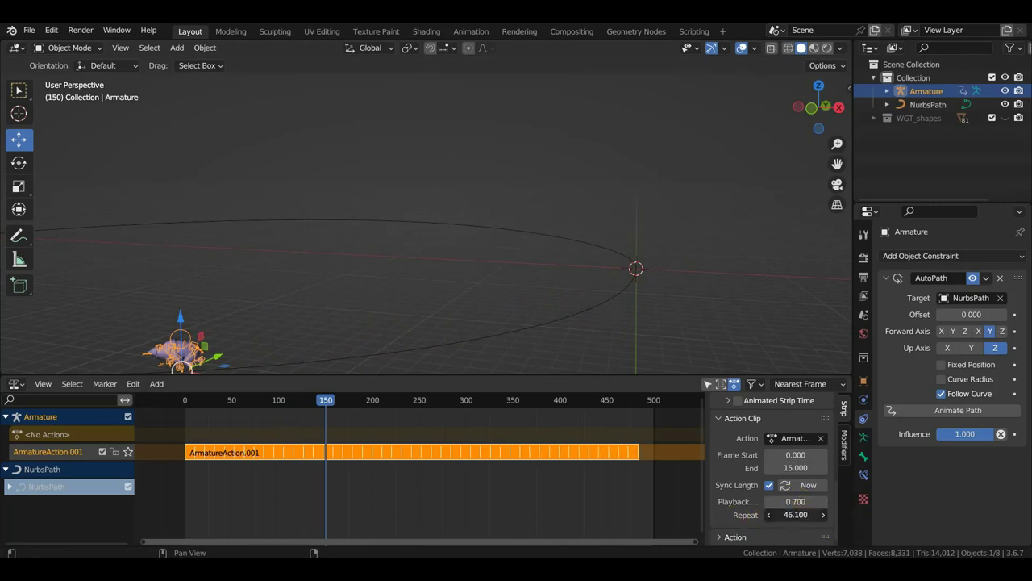
pyautogui.press('space')
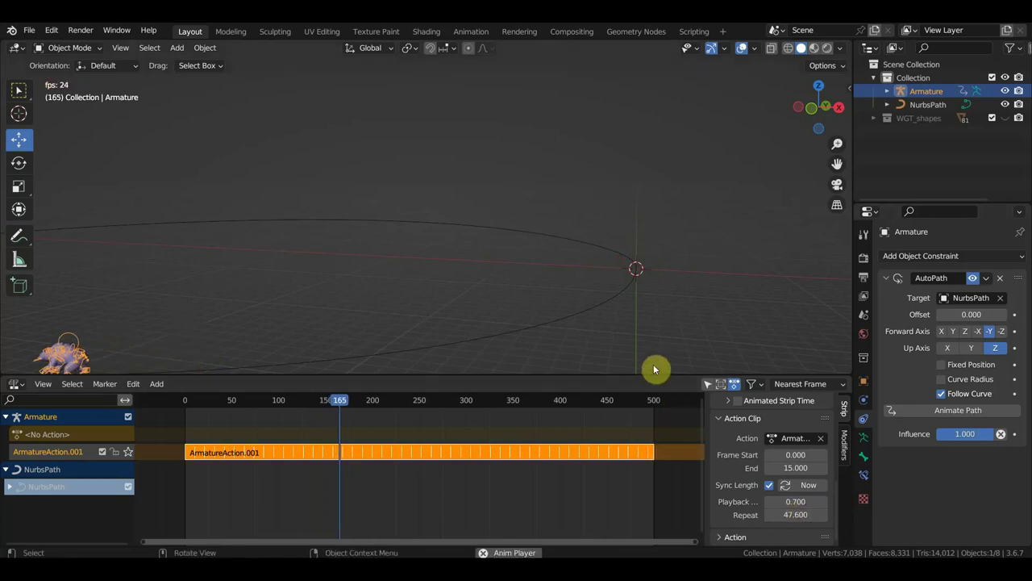
pyautogui.moveTo(654, 369)
pyautogui.mouseDown(button='middle')
pyautogui.moveTo(687, 363)
pyautogui.moveTo(684, 351)
pyautogui.mouseUp(button='middle')
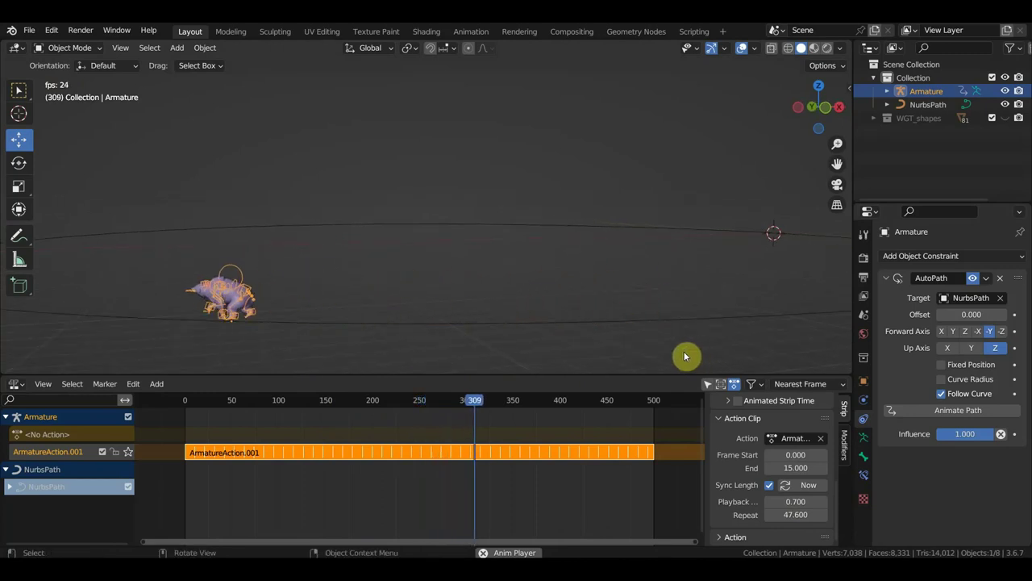
pyautogui.press('space')
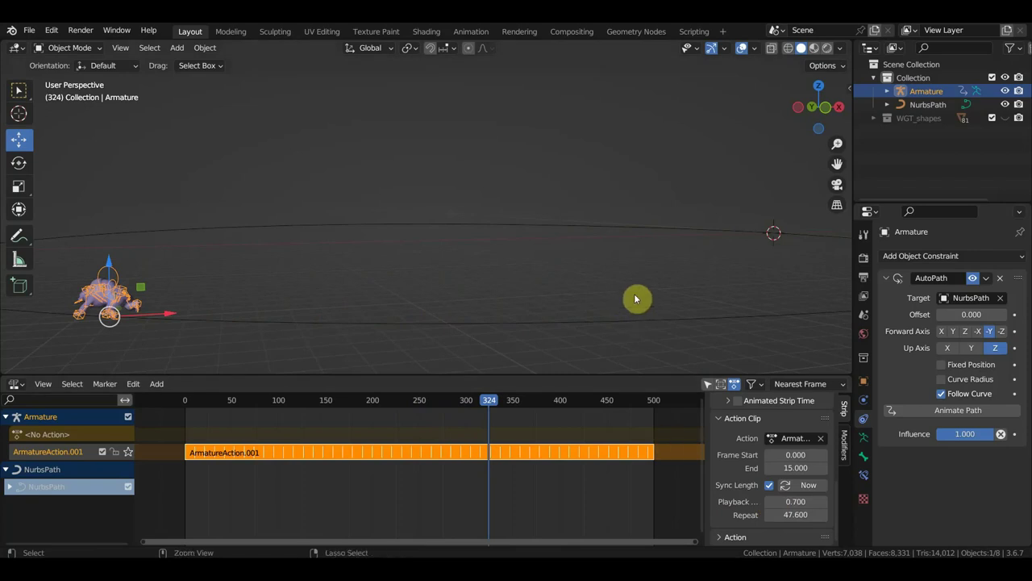
pyautogui.hotkey('ctrl', 'z')
pyautogui.hotkey('ctrl', 'z')
pyautogui.hotkey('ctrl', 'z')
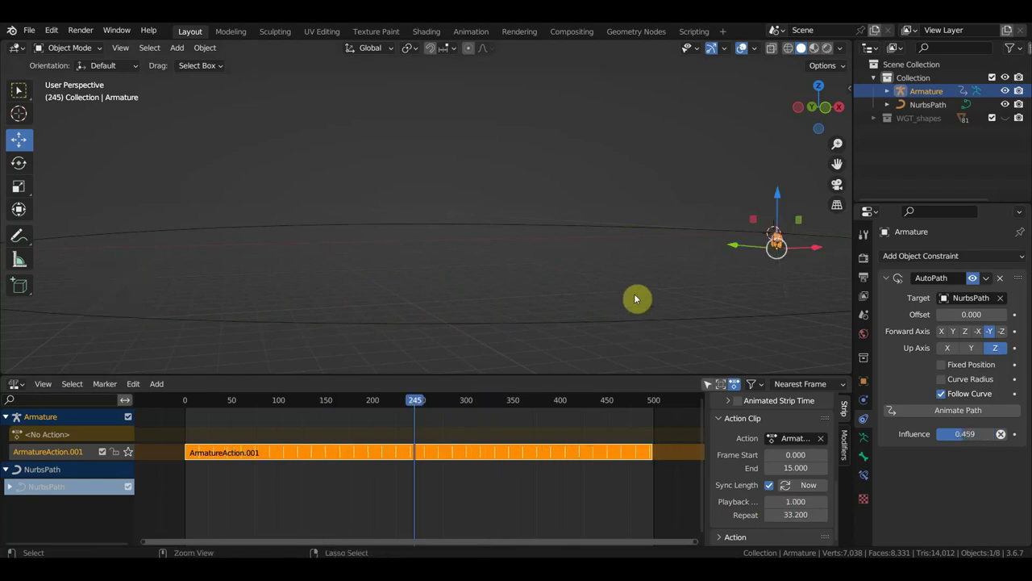
pyautogui.hotkey('ctrl', 'z')
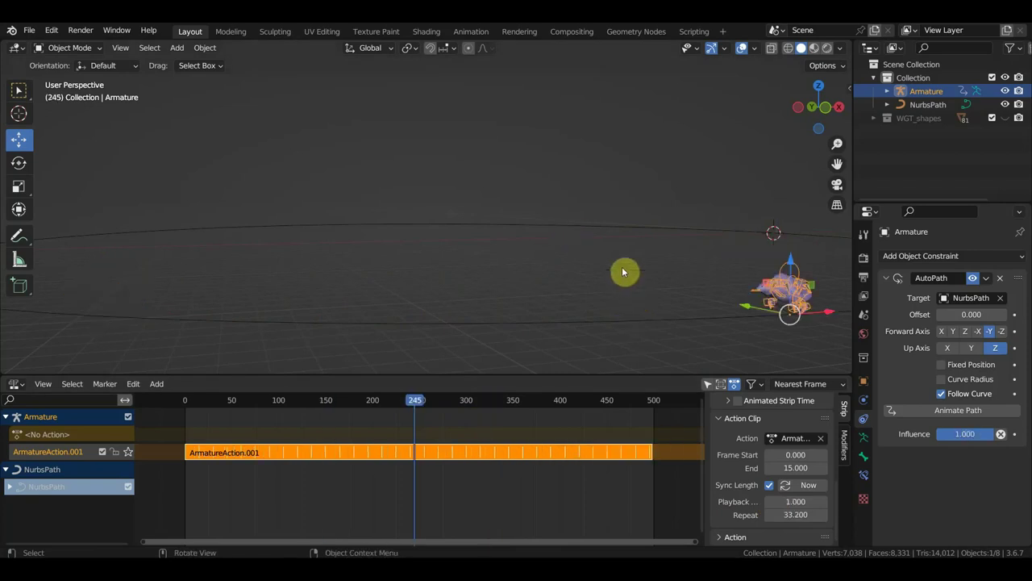
pyautogui.moveTo(621, 272); pyautogui.dragTo(606, 272, button='middle')
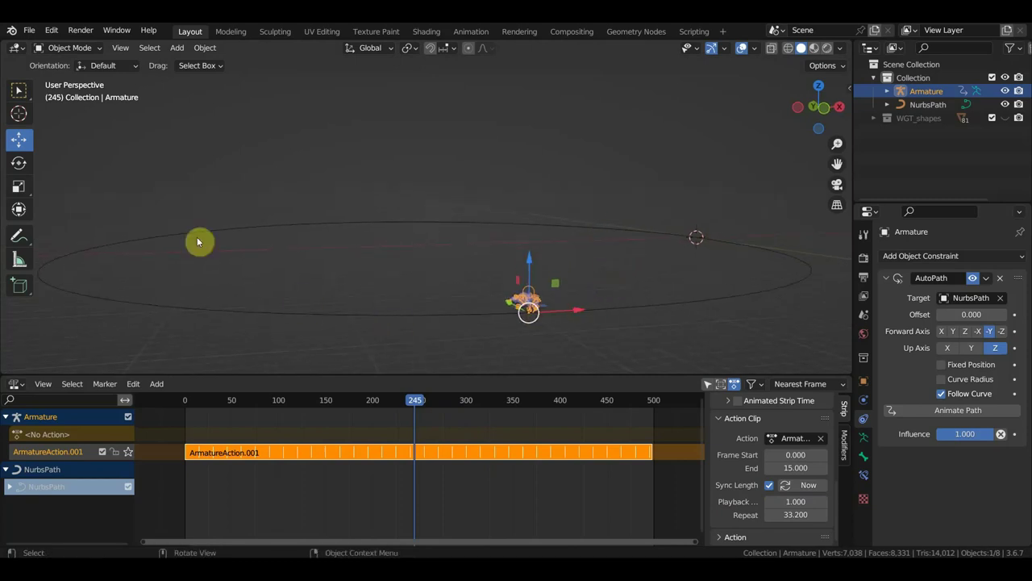
pyautogui.press('space')
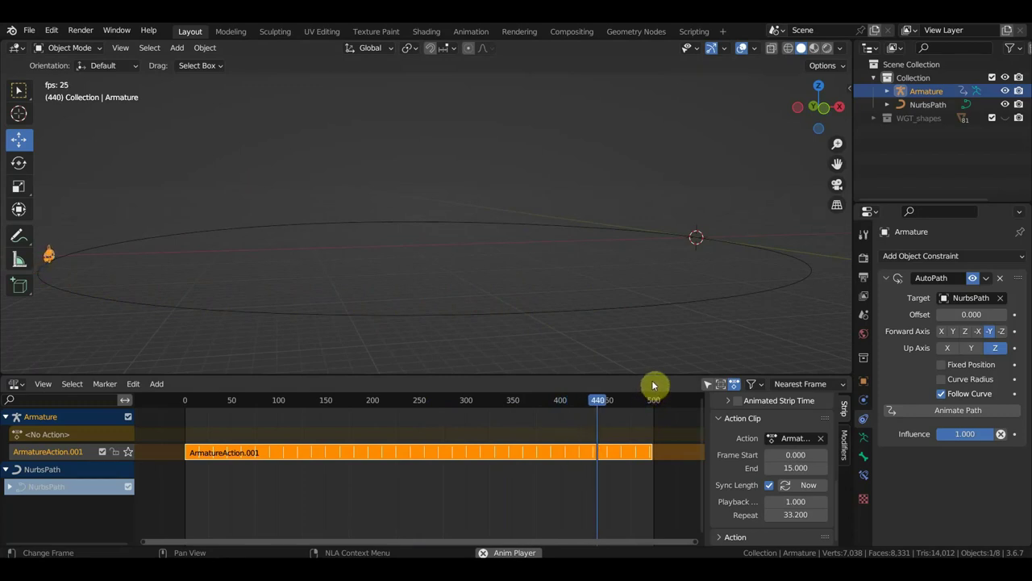
pyautogui.press('space')
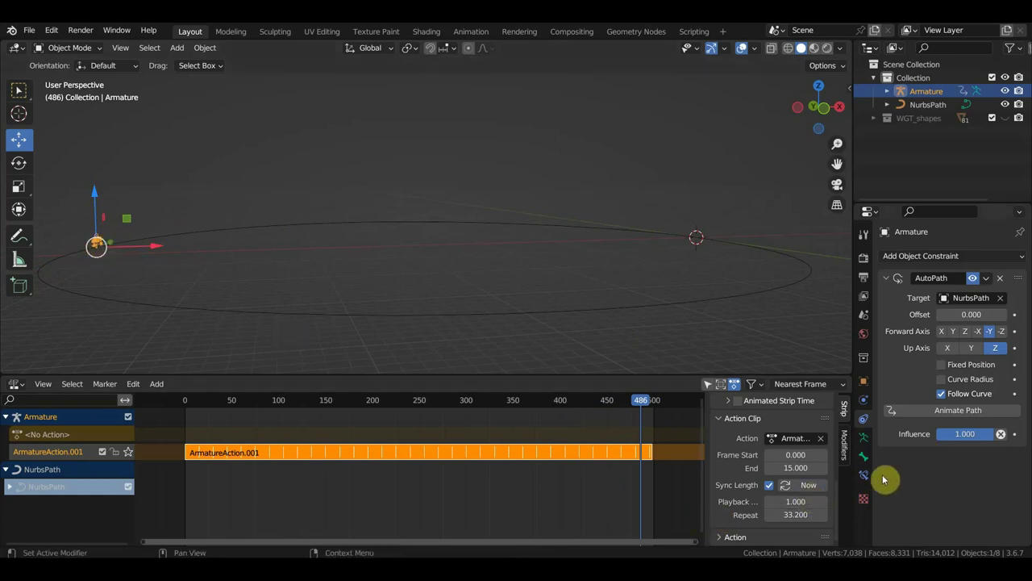
# - Set the NurbsPath's Path Animation Frames to 500 and preview the bear's lap in playback
pyautogui.click(618, 311)
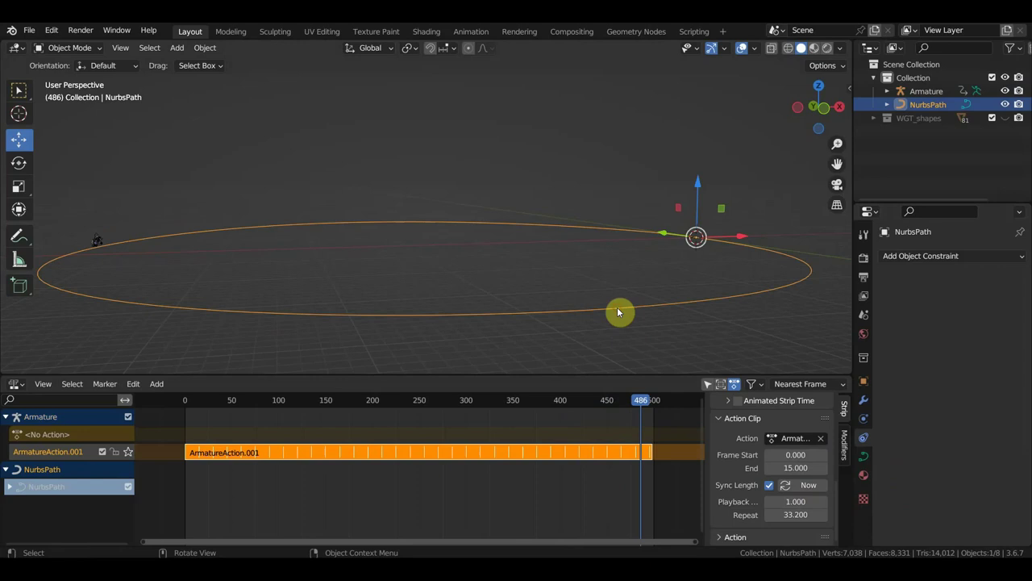
pyautogui.click(864, 455)
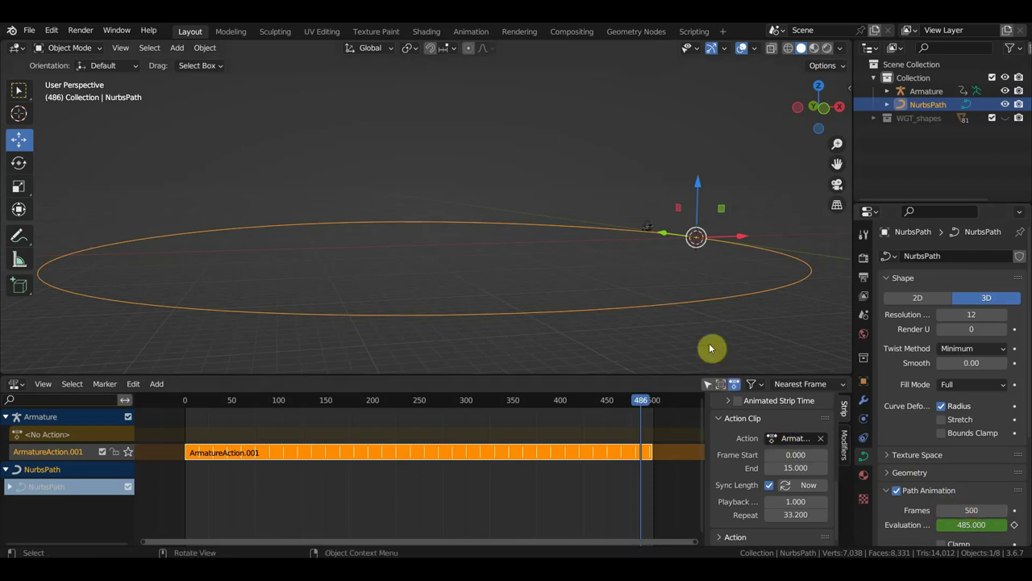
pyautogui.press('space')
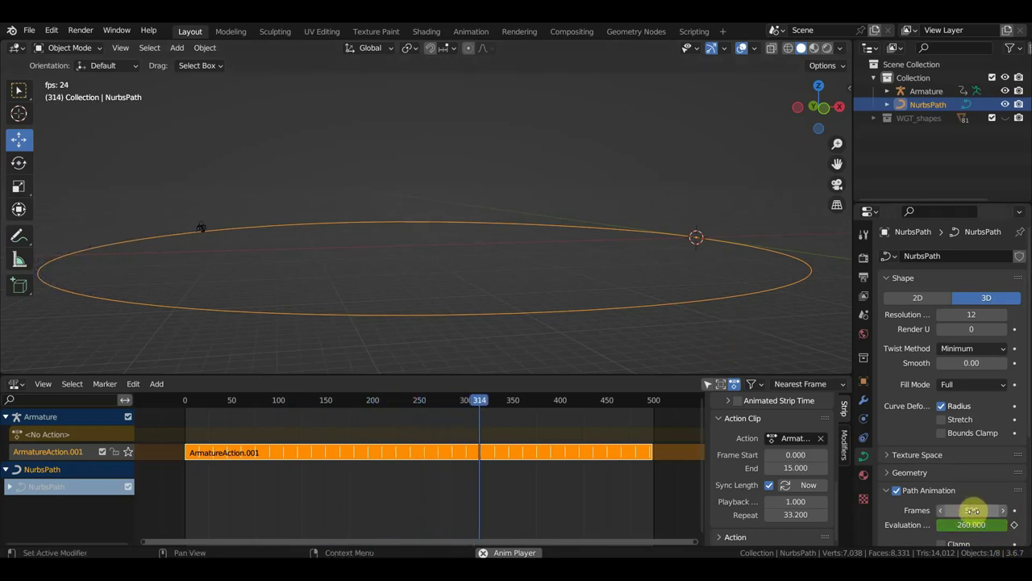
pyautogui.moveTo(972, 511); pyautogui.dragTo(992, 511)
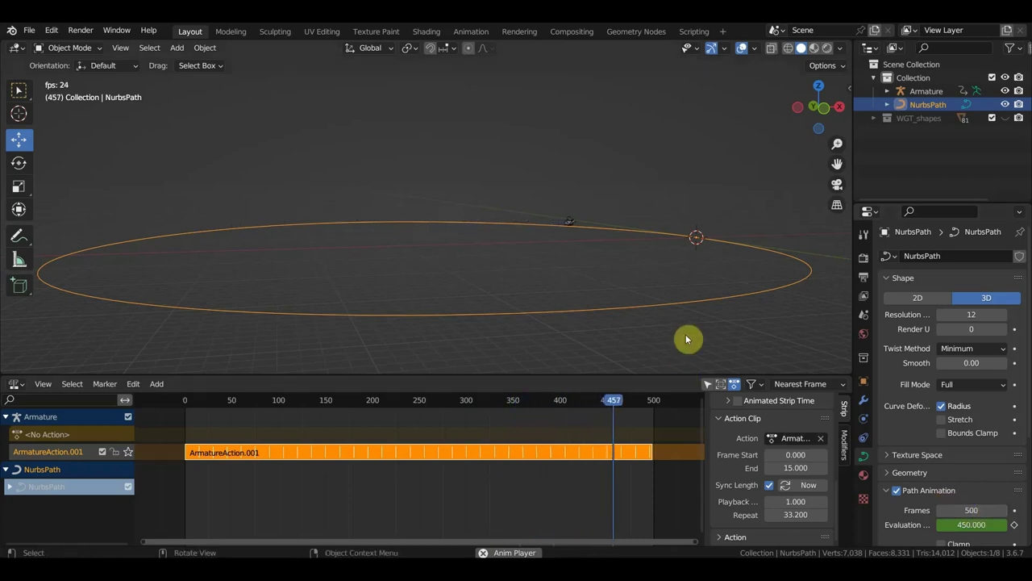
pyautogui.moveTo(655, 305); pyautogui.dragTo(608, 305, button='middle')
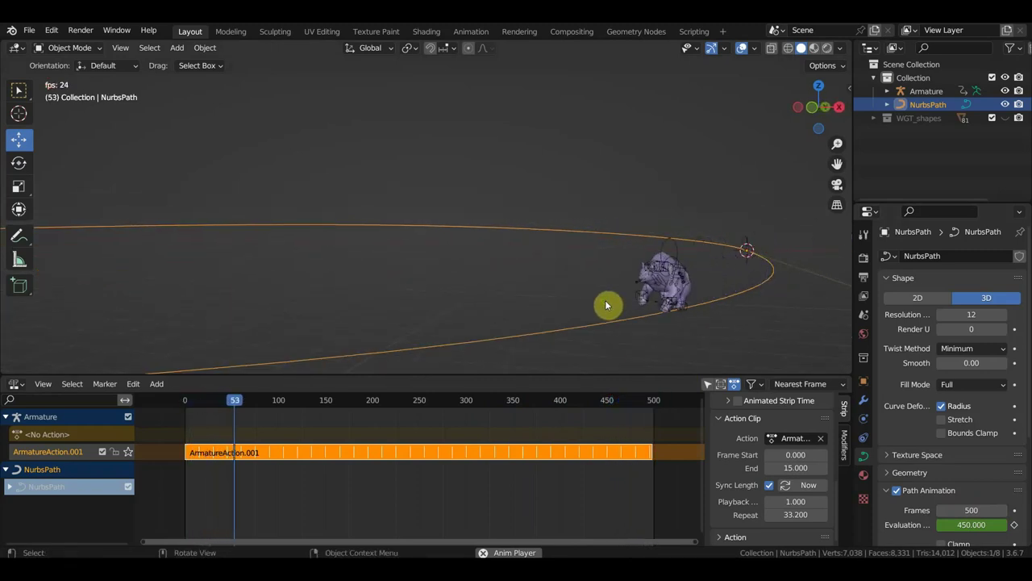
pyautogui.press('space')
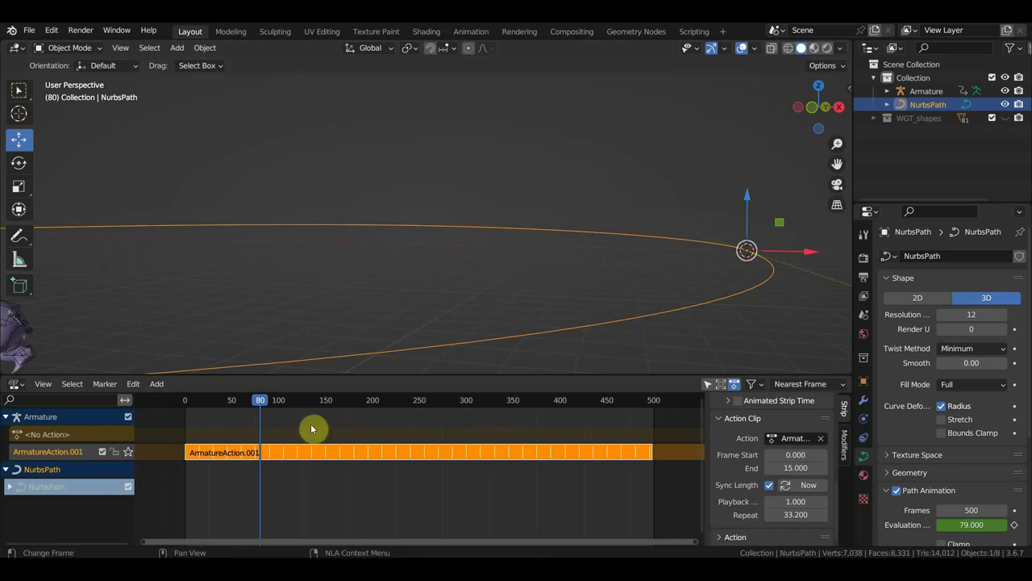
# - Switch the strip area to the Timeline and back to the Nonlinear Animation editor
pyautogui.click(18, 384)
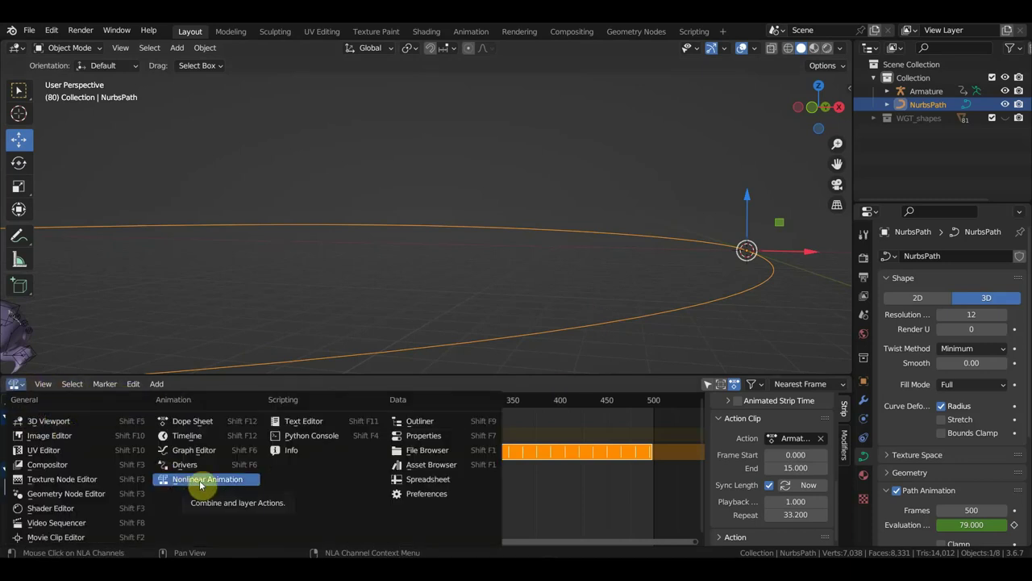
pyautogui.click(199, 435)
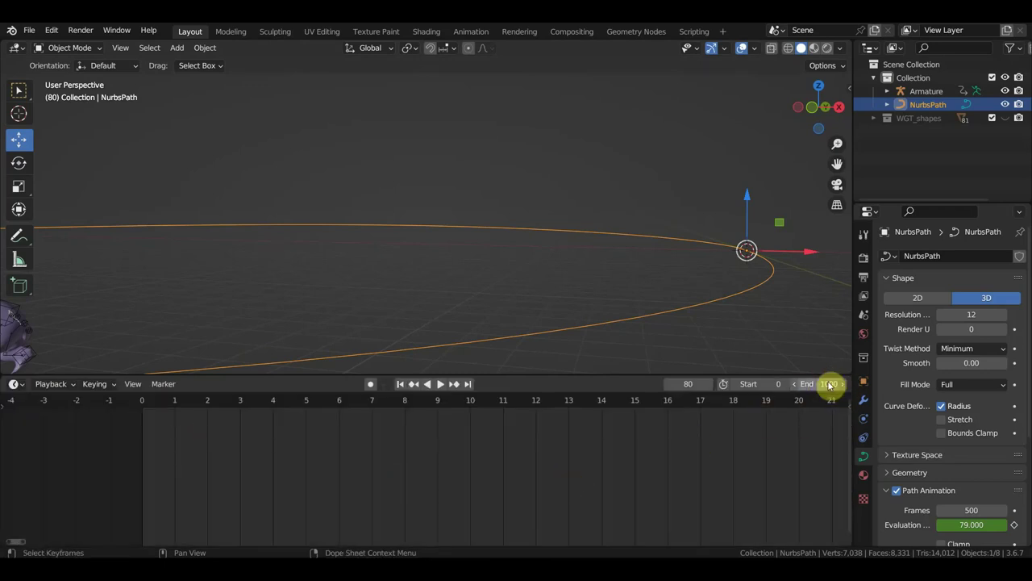
pyautogui.click(16, 384)
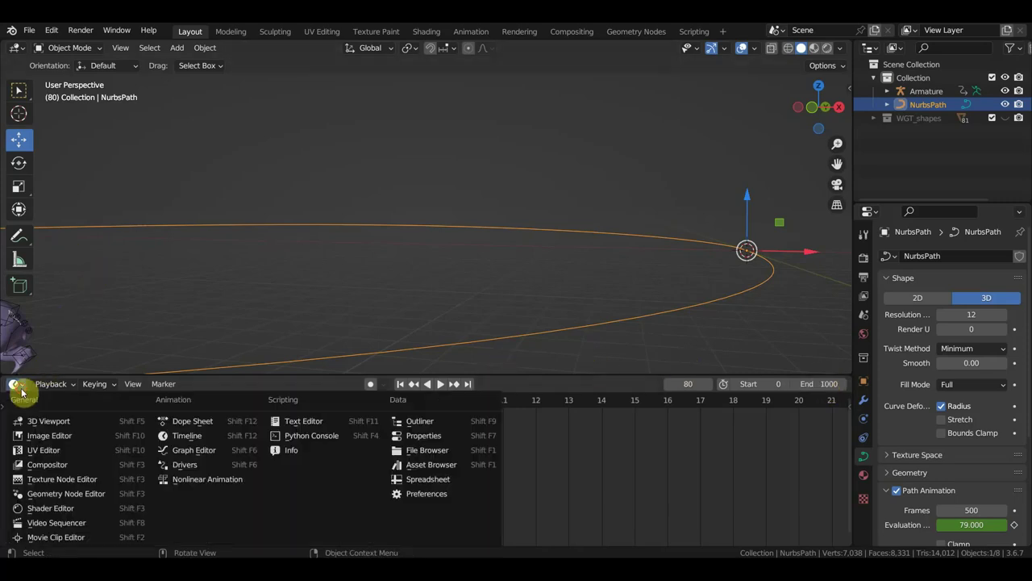
pyautogui.click(205, 479)
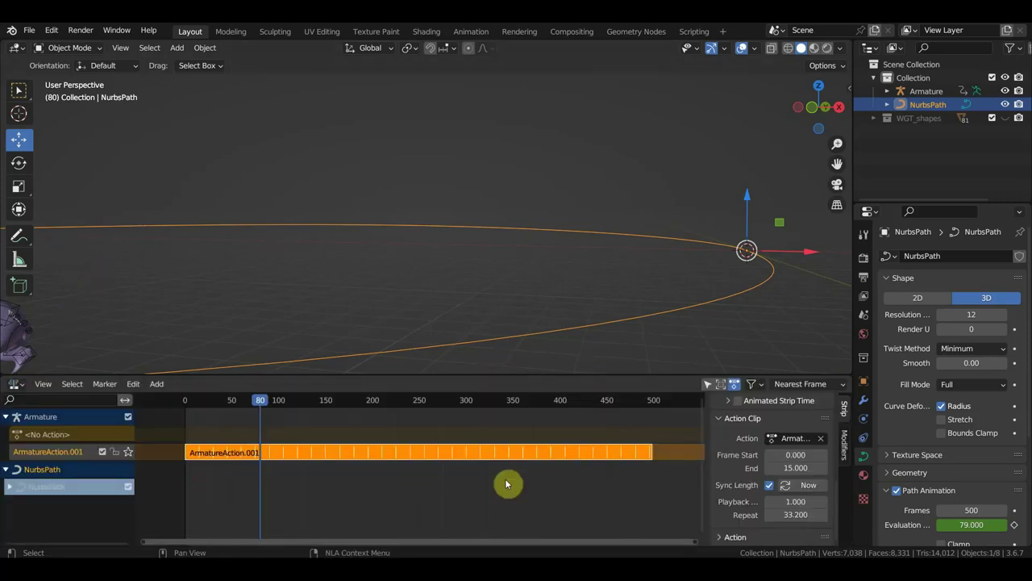
# - Zoom the NLA view out to show the whole walk strip and play the walk
pyautogui.scroll(-1, 650, 470)
pyautogui.scroll(-4, 643, 469)
pyautogui.scroll(-2, 642, 469)
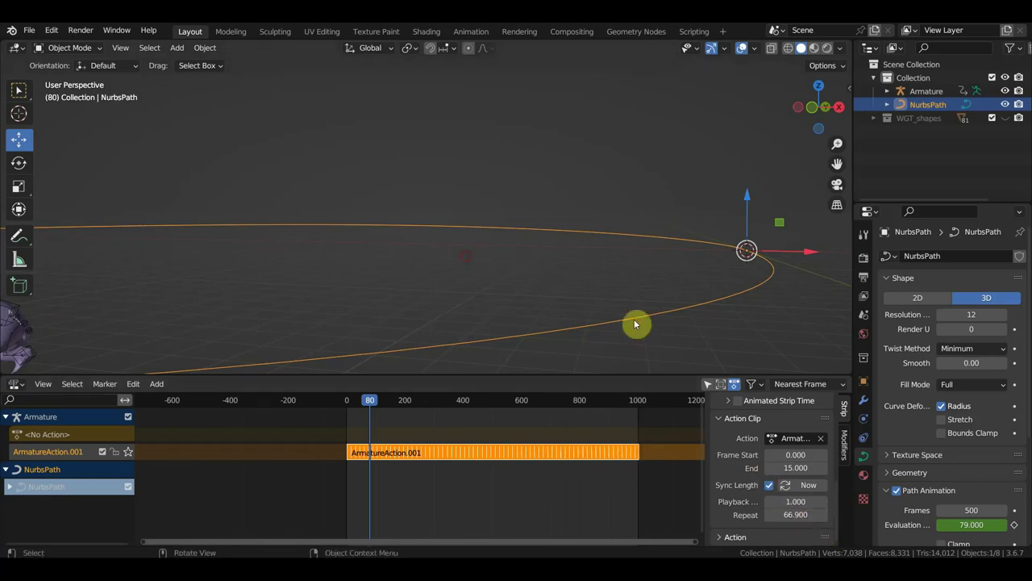
pyautogui.press('space')
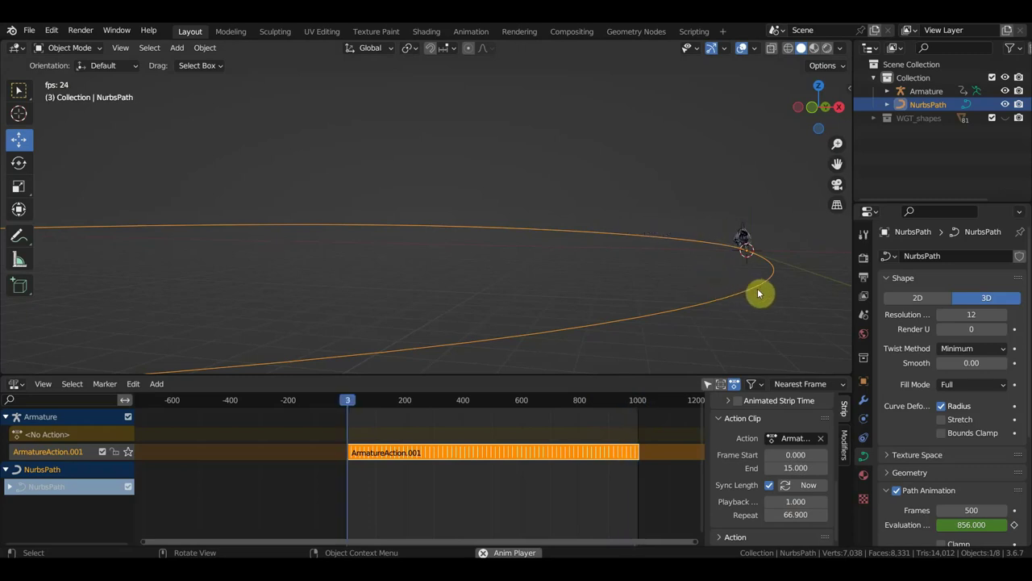
# - Review the bear's walk in playback from a lower viewing angle
pyautogui.moveTo(759, 291); pyautogui.dragTo(776, 298, button='middle')
pyautogui.press('space')
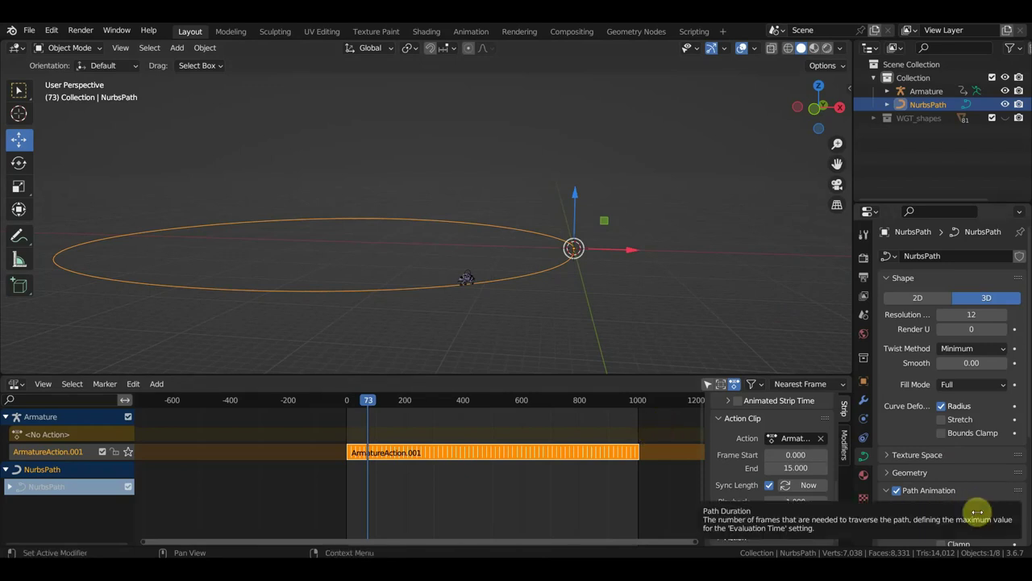
pyautogui.moveTo(627, 349)
pyautogui.mouseDown(button='middle')
pyautogui.moveTo(609, 330)
pyautogui.moveTo(620, 327)
pyautogui.mouseUp(button='middle')
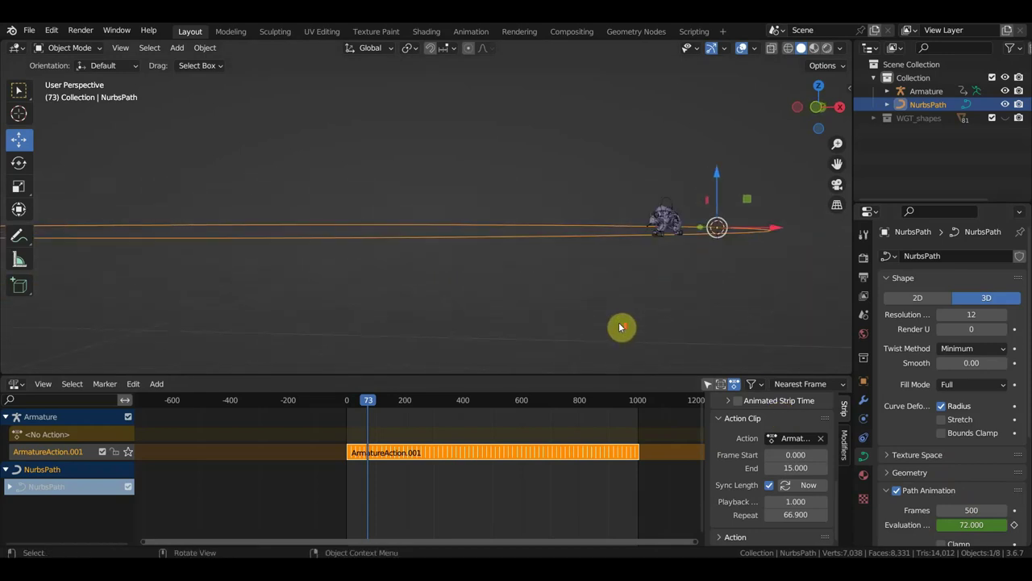
pyautogui.press('space')
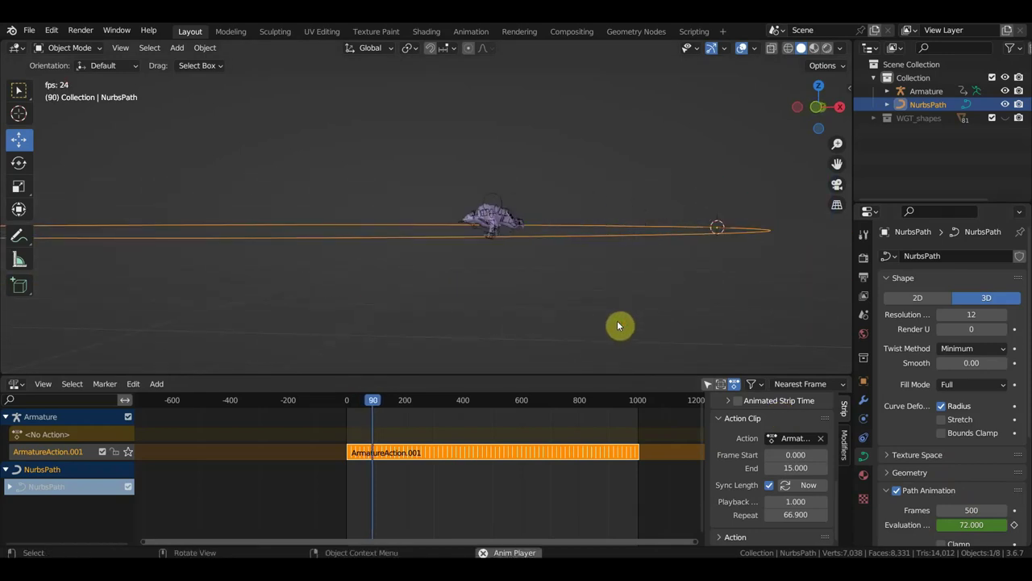
pyautogui.press('space')
pyautogui.write('1500')
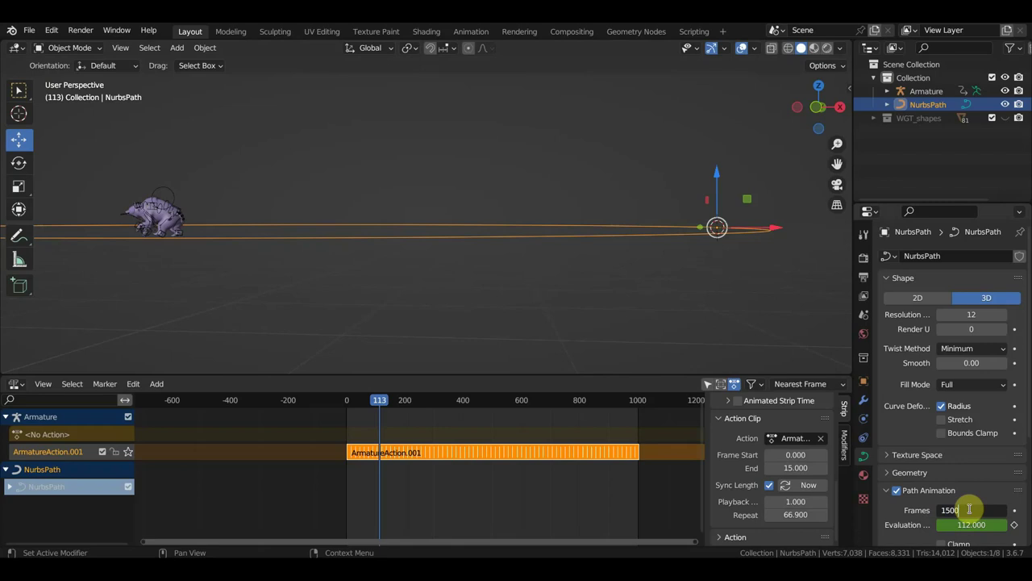
# - Set the path animation to 1500 frames and watch the slower walk from above
pyautogui.press('Return')
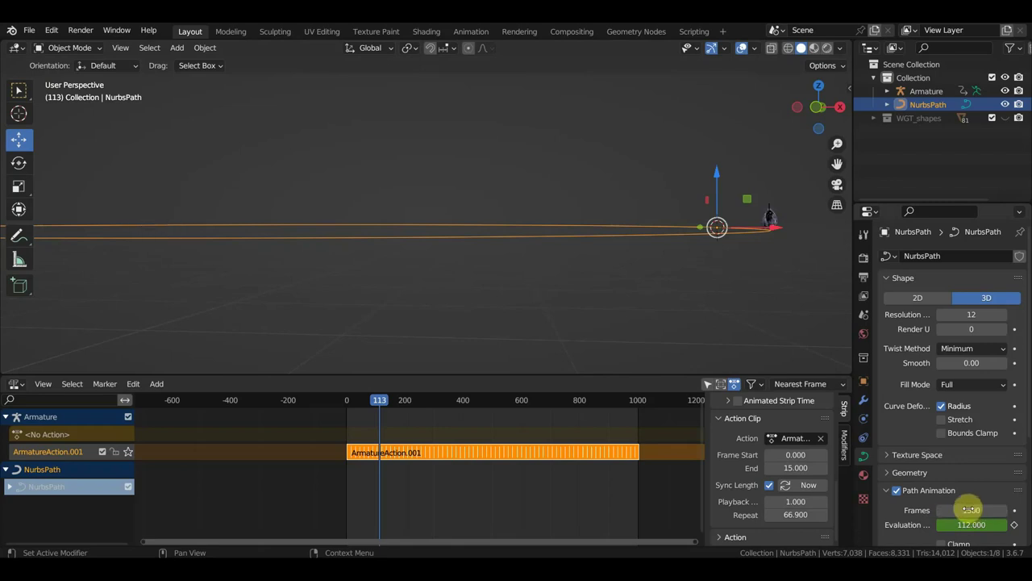
pyautogui.moveTo(685, 339); pyautogui.dragTo(701, 329, button='middle')
pyautogui.press('space')
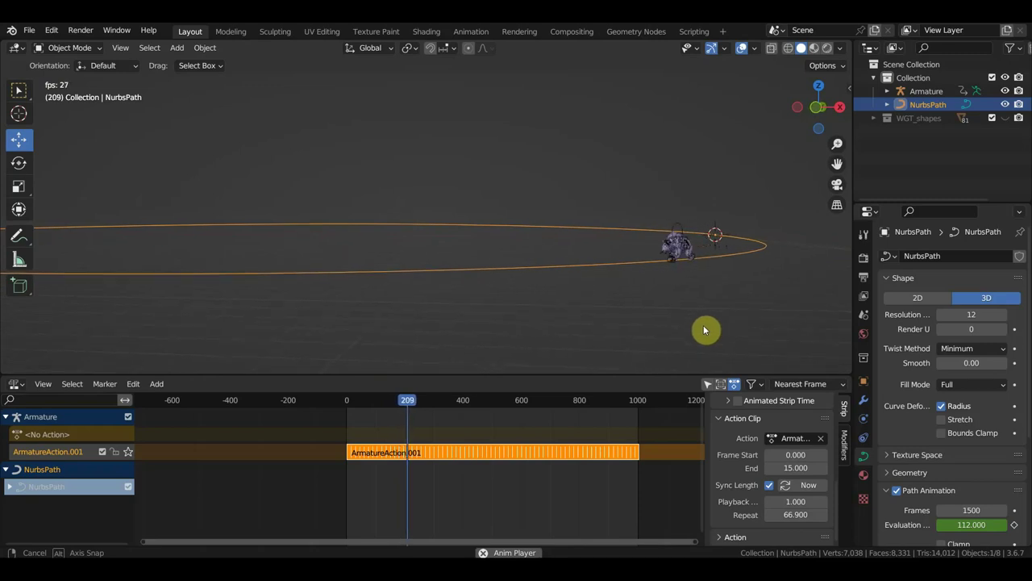
pyautogui.moveTo(701, 329); pyautogui.dragTo(709, 326, button='middle')
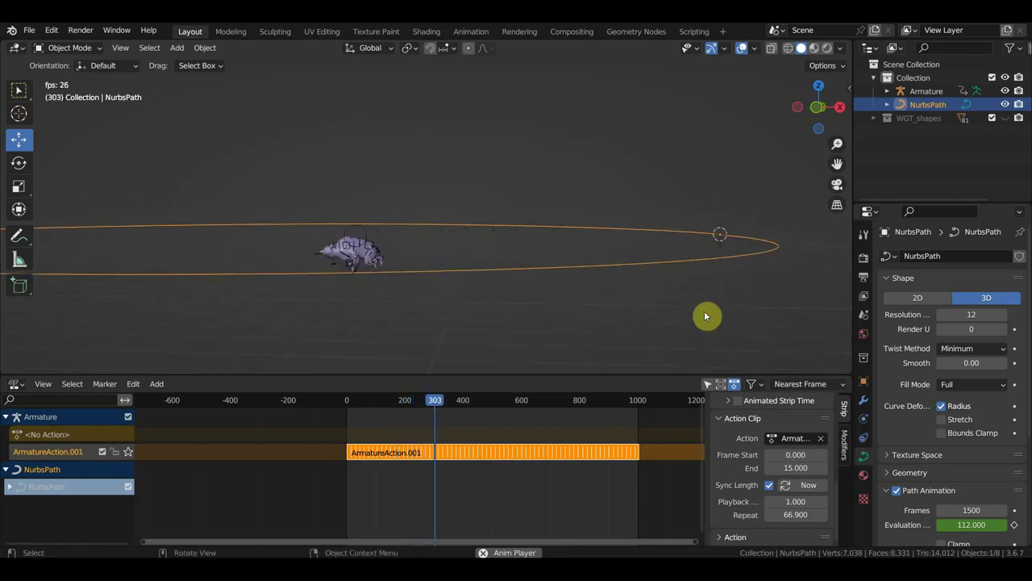
pyautogui.moveTo(705, 316); pyautogui.dragTo(700, 321, button='middle')
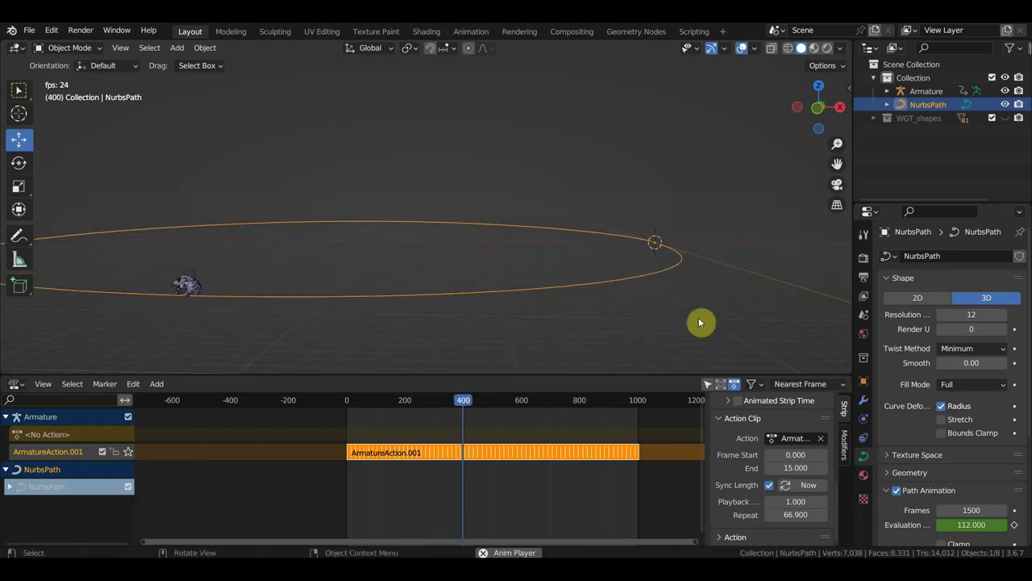
pyautogui.moveTo(698, 321); pyautogui.dragTo(708, 323, button='middle')
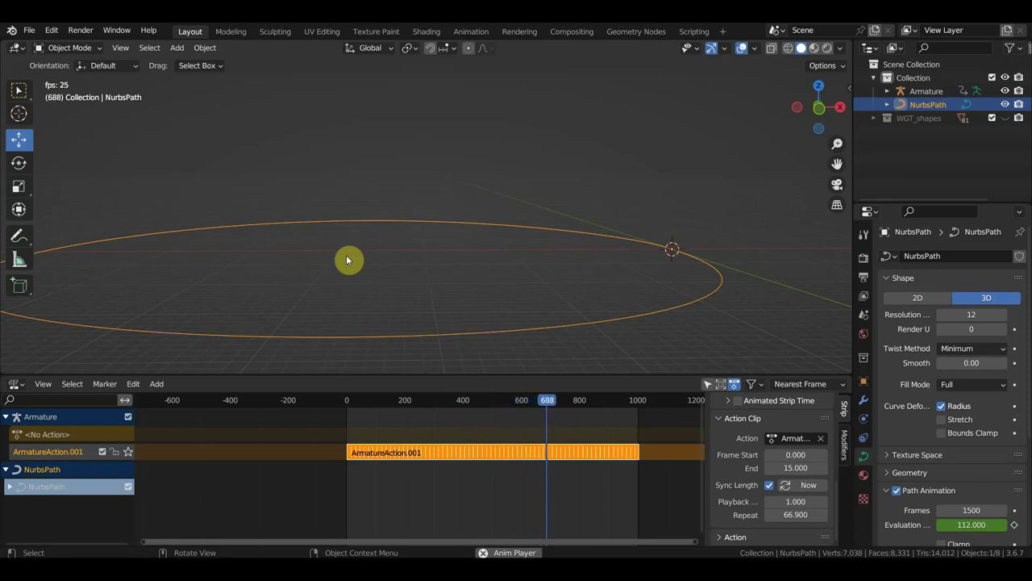
pyautogui.scroll(-3, 346, 259)
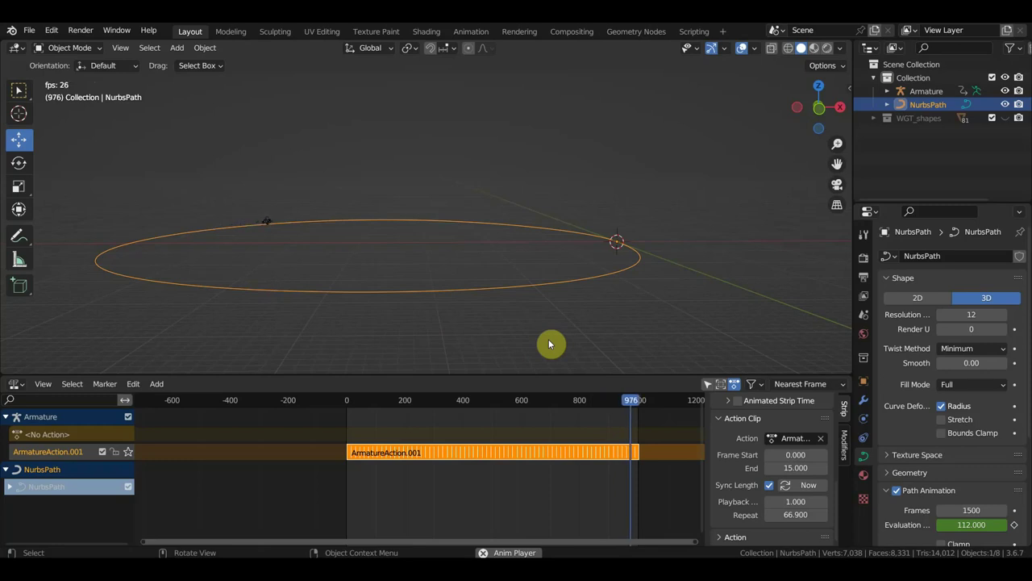
pyautogui.press('space')
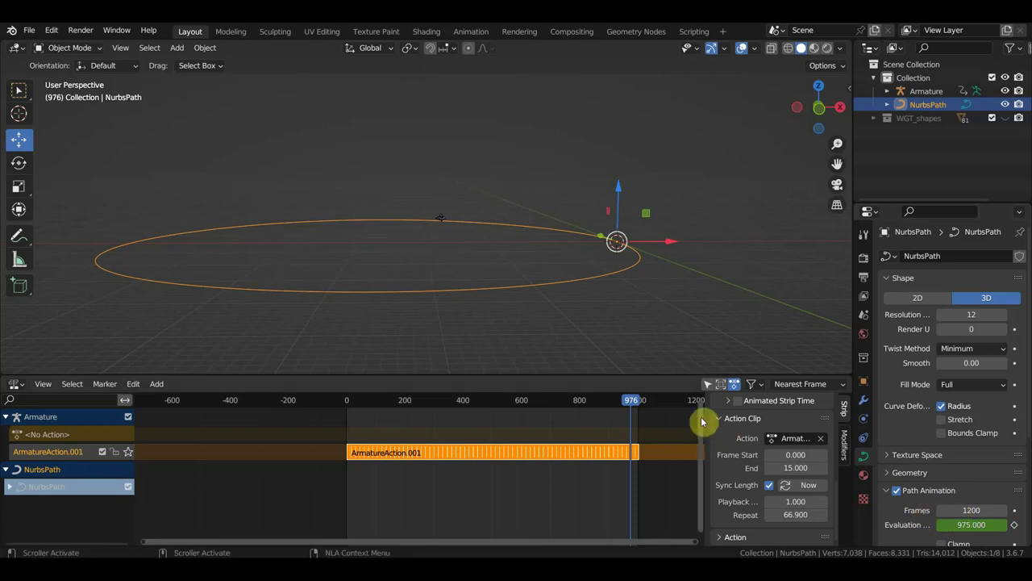
pyautogui.moveTo(630, 419); pyautogui.dragTo(639, 406)
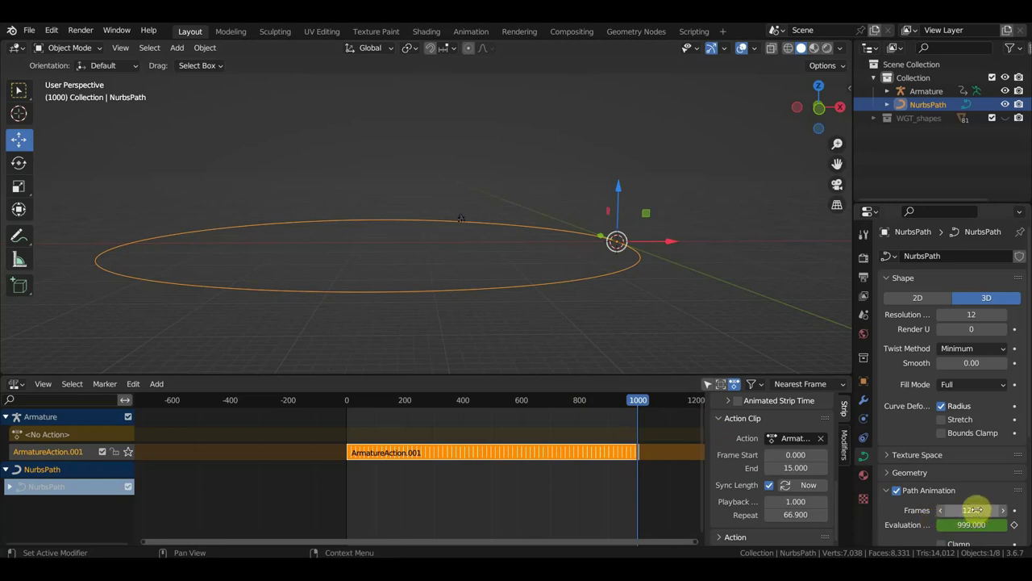
pyautogui.press('space')
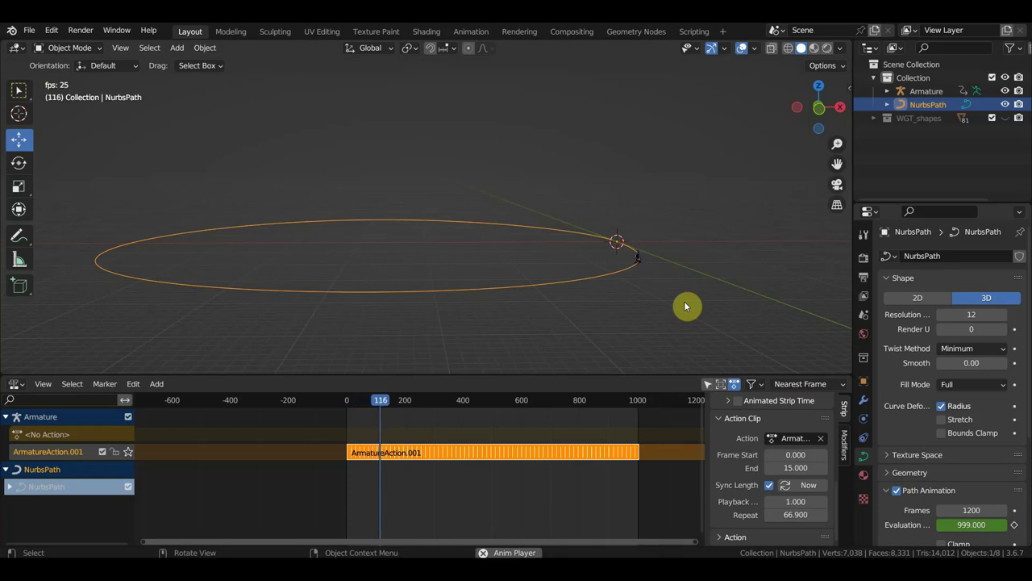
pyautogui.scroll(2, 680, 304)
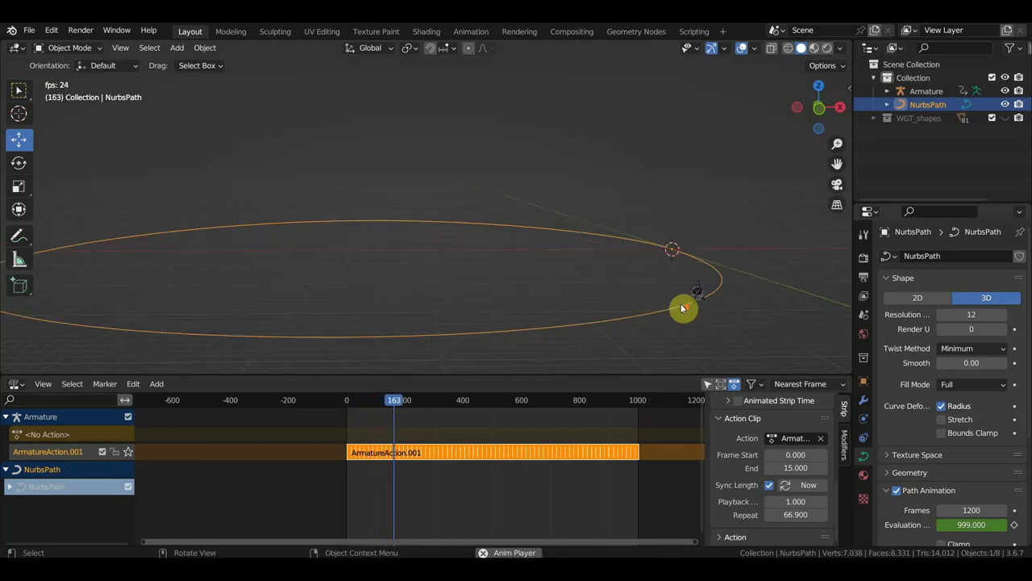
pyautogui.moveTo(682, 307)
pyautogui.mouseDown(button='middle')
pyautogui.moveTo(713, 304)
pyautogui.moveTo(682, 260)
pyautogui.mouseUp(button='middle')
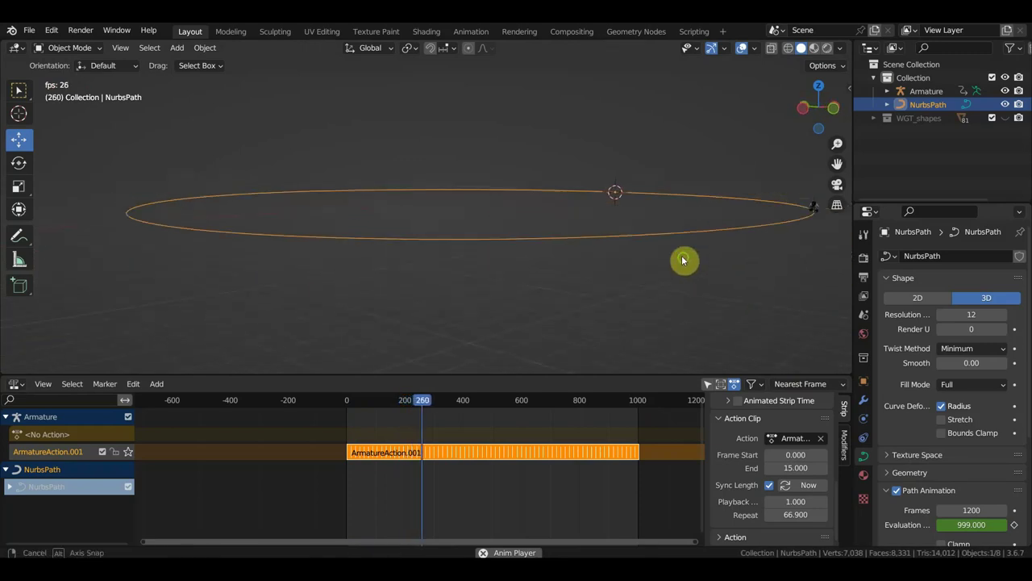
pyautogui.moveTo(711, 260)
pyautogui.keyDown('shift'); pyautogui.mouseDown(button='middle')
pyautogui.moveTo(615, 260)
pyautogui.moveTo(636, 240)
pyautogui.moveTo(684, 261)
pyautogui.moveTo(640, 258)
pyautogui.moveTo(716, 271)
pyautogui.moveTo(718, 258)
pyautogui.mouseUp(button='middle'); pyautogui.keyUp('shift')
pyautogui.scroll(2, 662, 258)
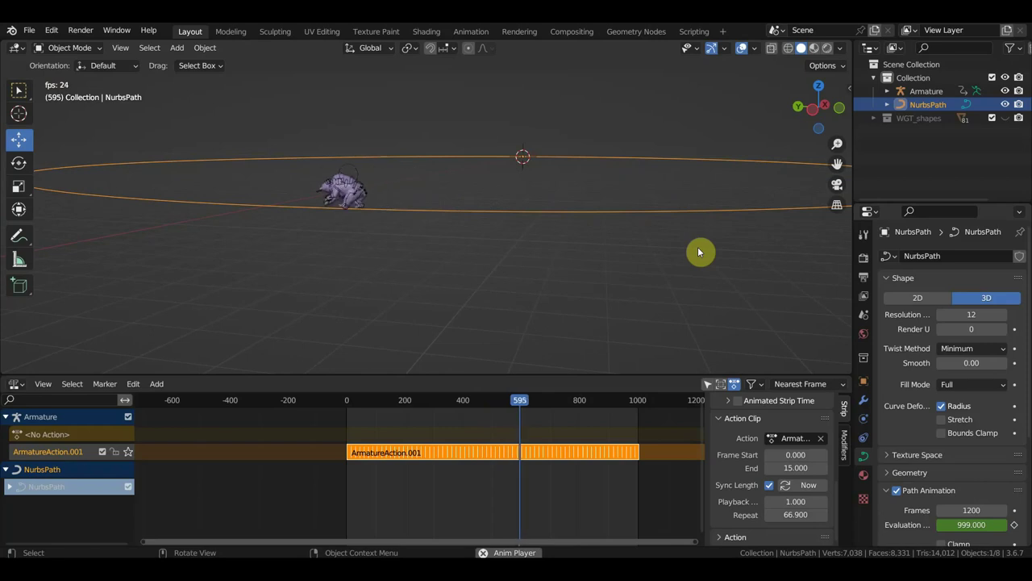
pyautogui.moveTo(699, 252)
pyautogui.mouseDown(button='middle')
pyautogui.moveTo(500, 274)
pyautogui.moveTo(444, 265)
pyautogui.moveTo(533, 304)
pyautogui.moveTo(539, 297)
pyautogui.mouseUp(button='middle')
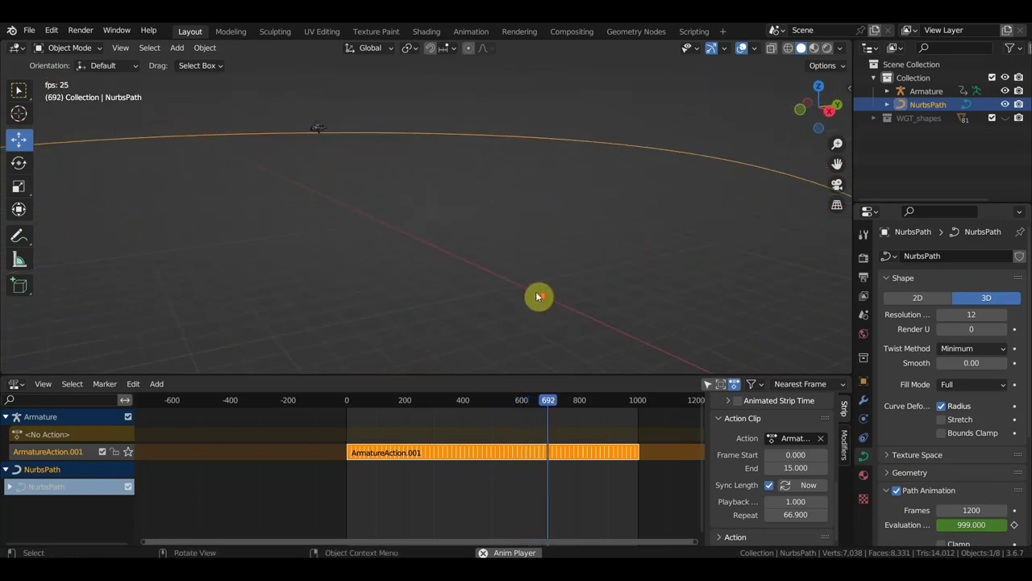
pyautogui.moveTo(543, 260)
pyautogui.mouseDown(button='middle')
pyautogui.moveTo(572, 245)
pyautogui.moveTo(599, 322)
pyautogui.moveTo(590, 275)
pyautogui.mouseUp(button='middle')
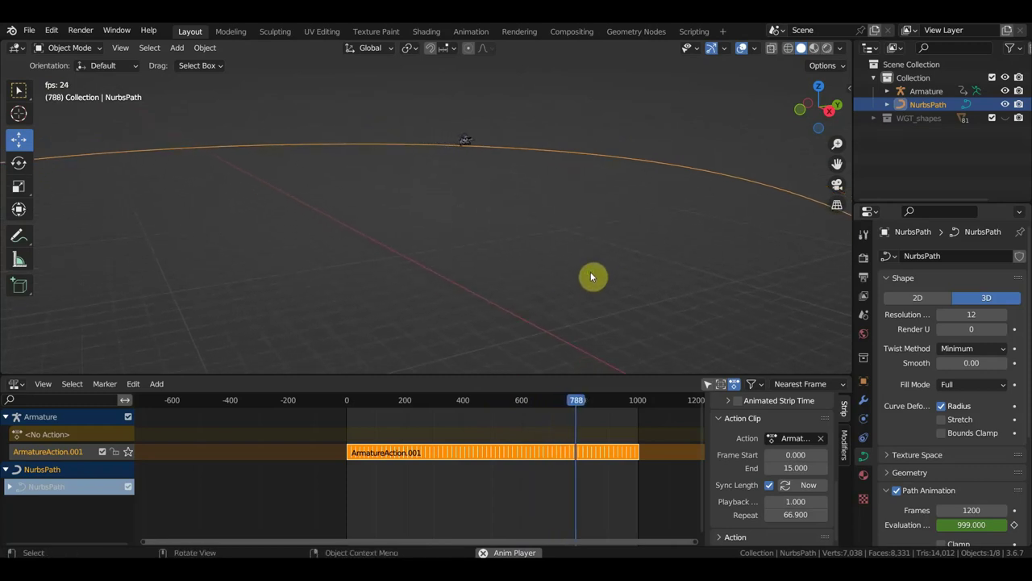
pyautogui.scroll(-2, 591, 277)
# - Scale the NurbsPath down to 0.385 and play the bear walking the smaller ring
pyautogui.press('space')
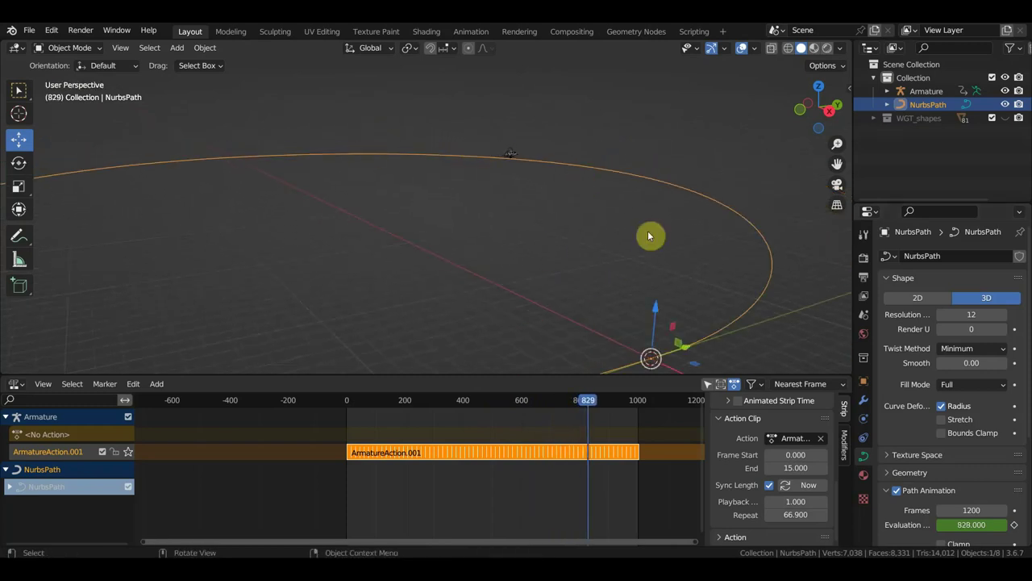
pyautogui.scroll(-4, 759, 252)
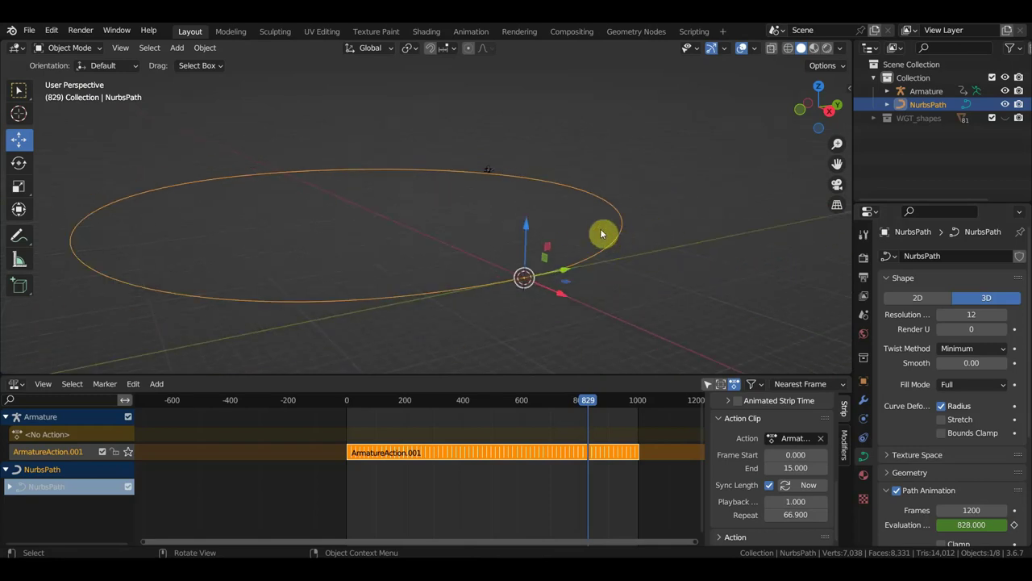
pyautogui.click(79, 48)
pyautogui.press('s')
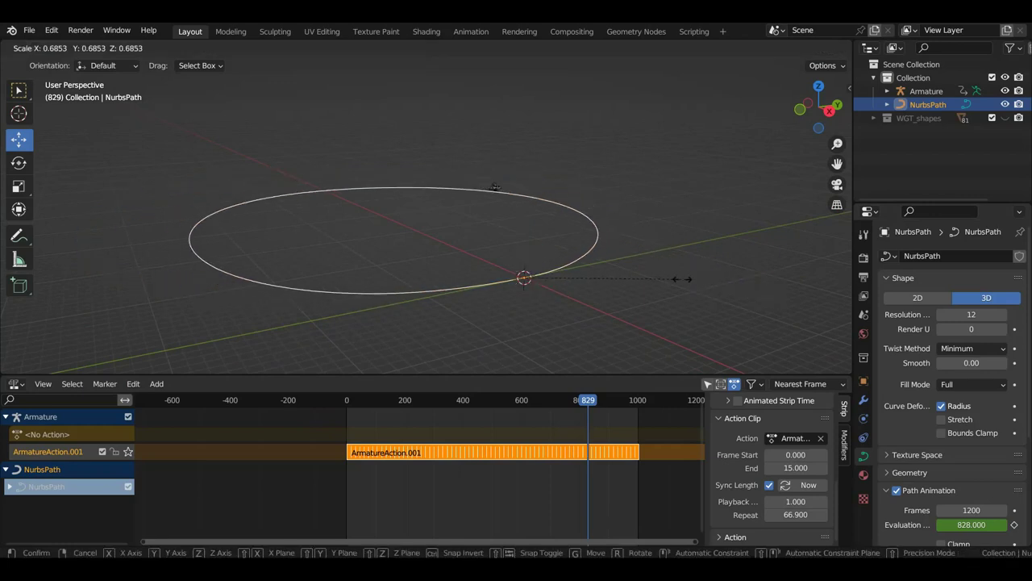
pyautogui.click(615, 283)
pyautogui.press('space')
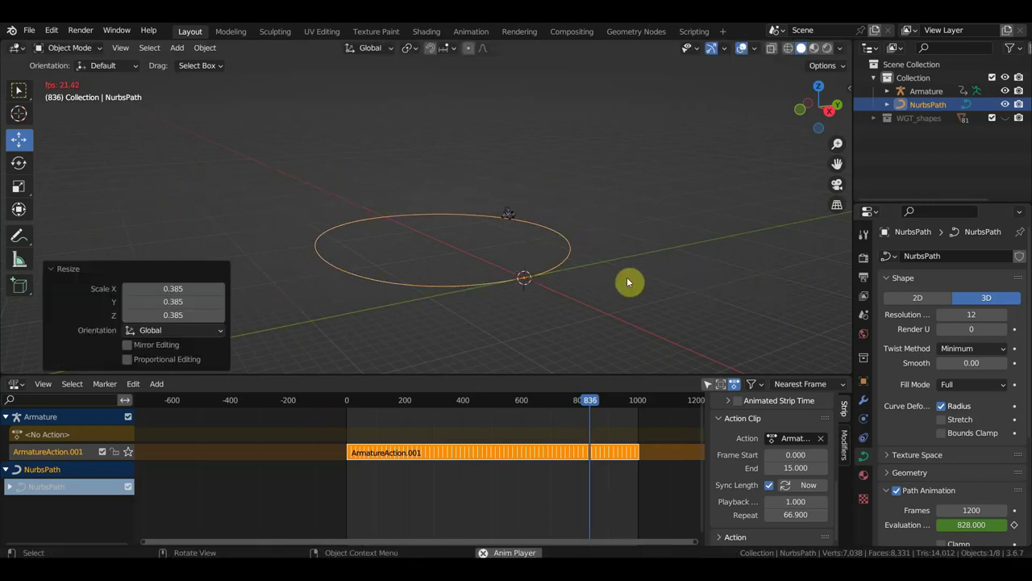
pyautogui.scroll(2, 642, 288)
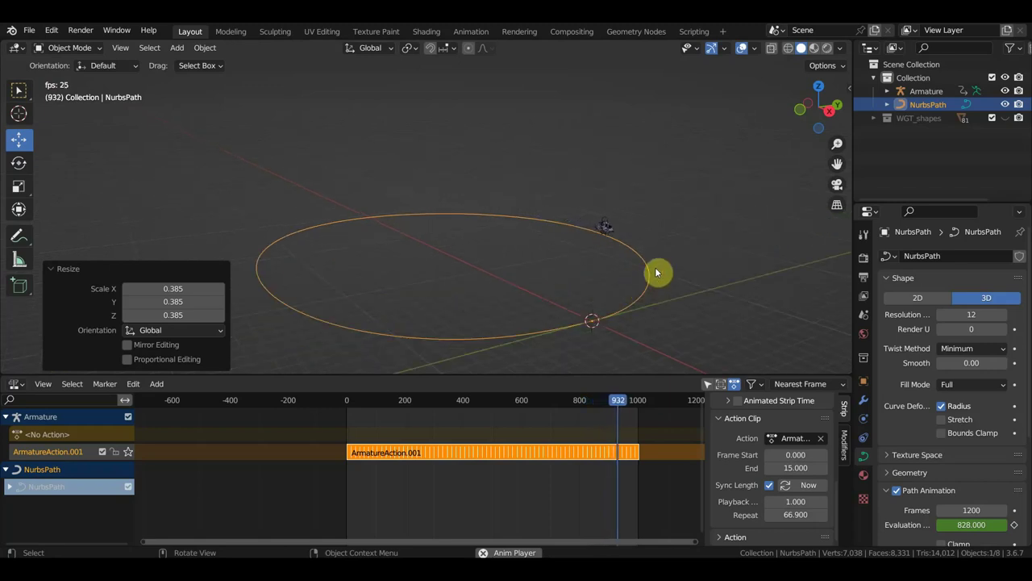
pyautogui.moveTo(661, 278)
pyautogui.mouseDown(button='middle')
pyautogui.moveTo(617, 258)
pyautogui.moveTo(661, 255)
pyautogui.mouseUp(button='middle')
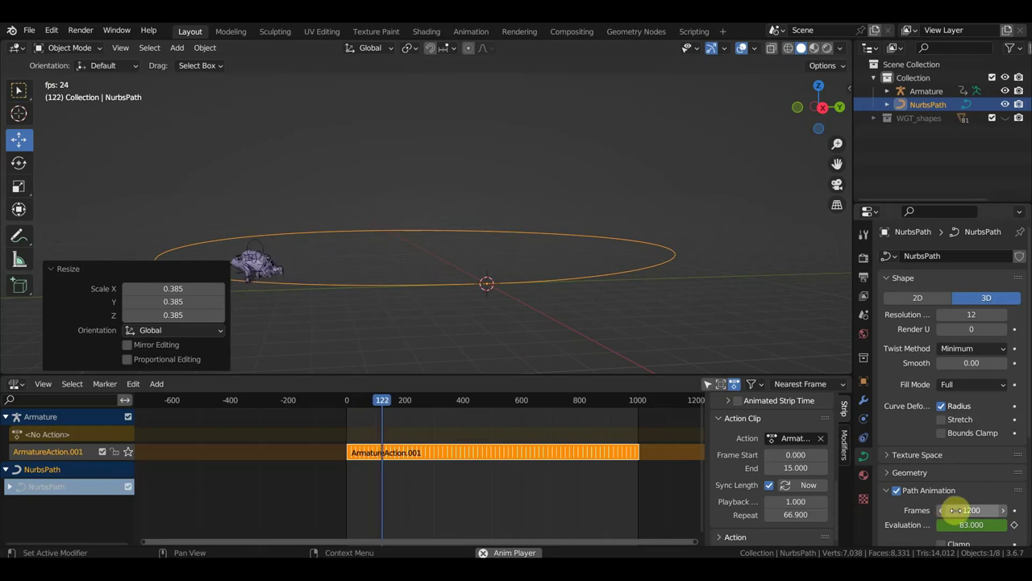
# - Set Path Animation Frames to 1700 and watch the walk from several angles
pyautogui.click(973, 510)
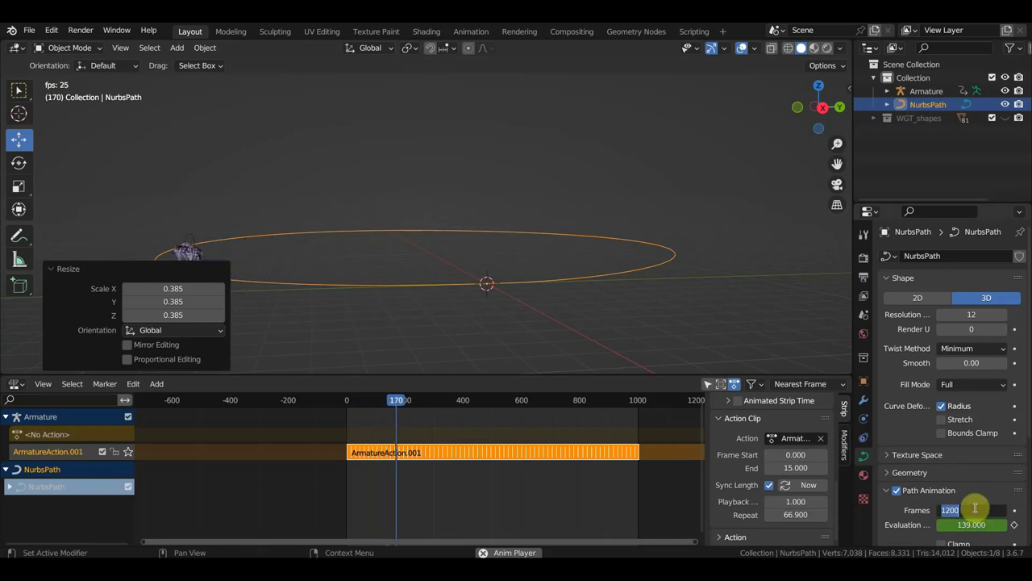
pyautogui.write('700')
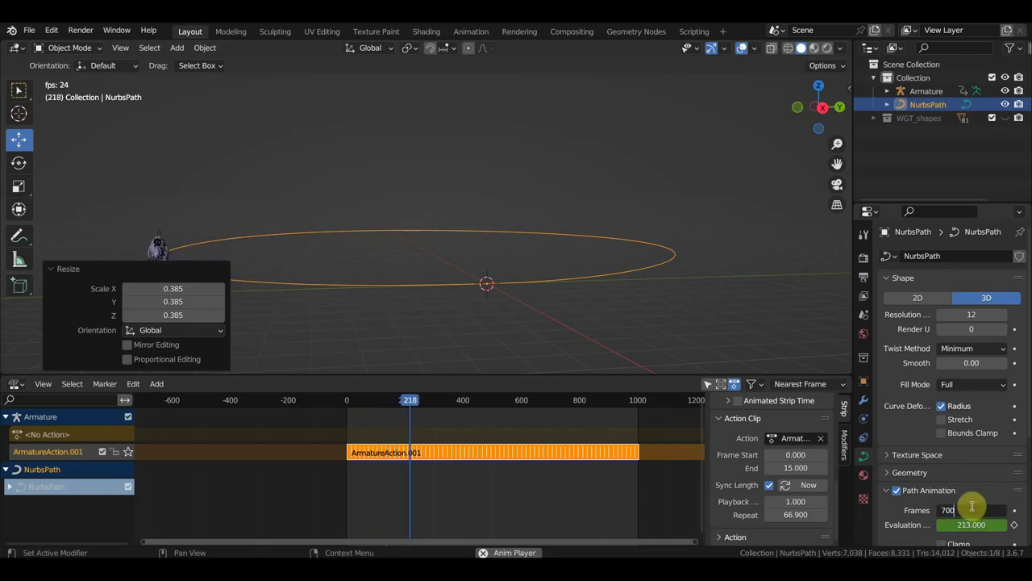
pyautogui.press('Return')
pyautogui.scroll(2, 552, 291)
pyautogui.moveTo(552, 291); pyautogui.dragTo(563, 291, button='middle')
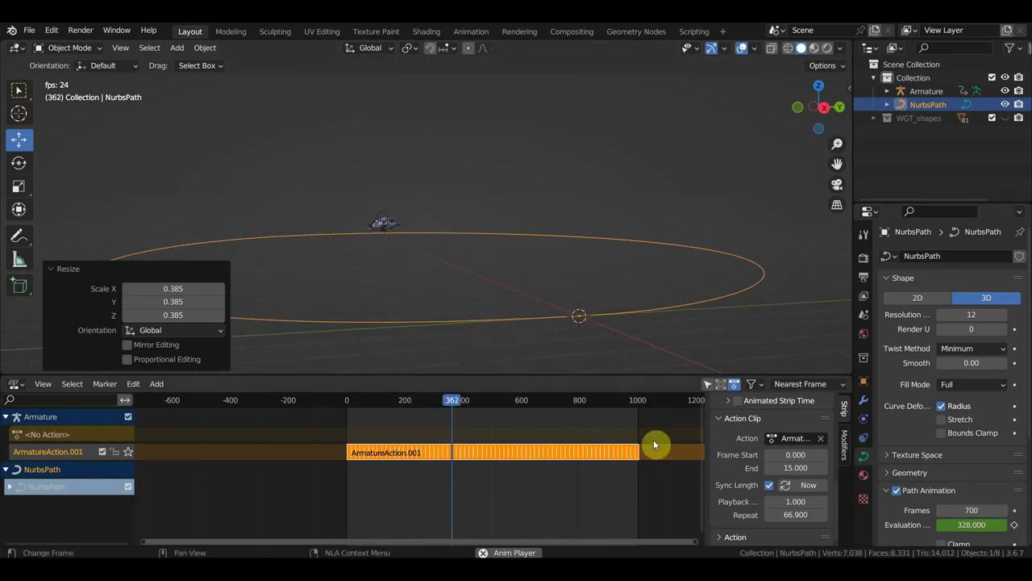
pyautogui.moveTo(597, 347); pyautogui.dragTo(481, 324, button='middle')
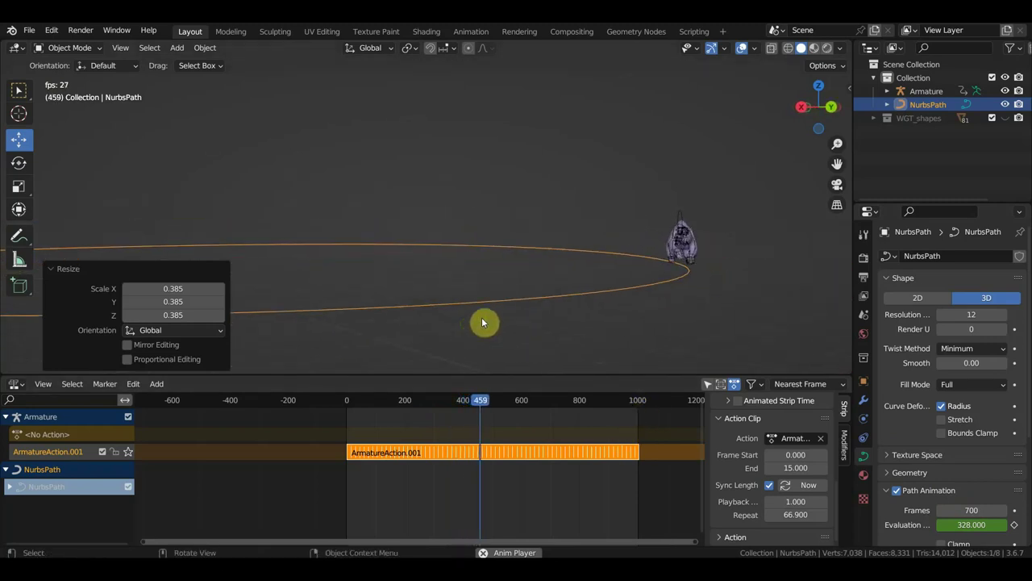
pyautogui.scroll(2, 511, 313)
pyautogui.scroll(1, 506, 310)
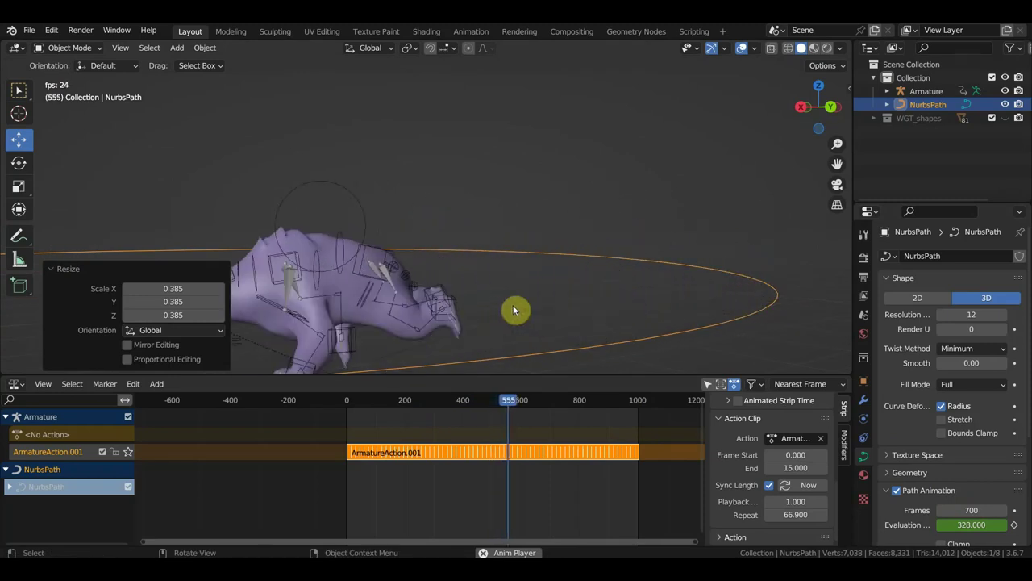
pyautogui.moveTo(506, 312); pyautogui.dragTo(583, 301, button='middle')
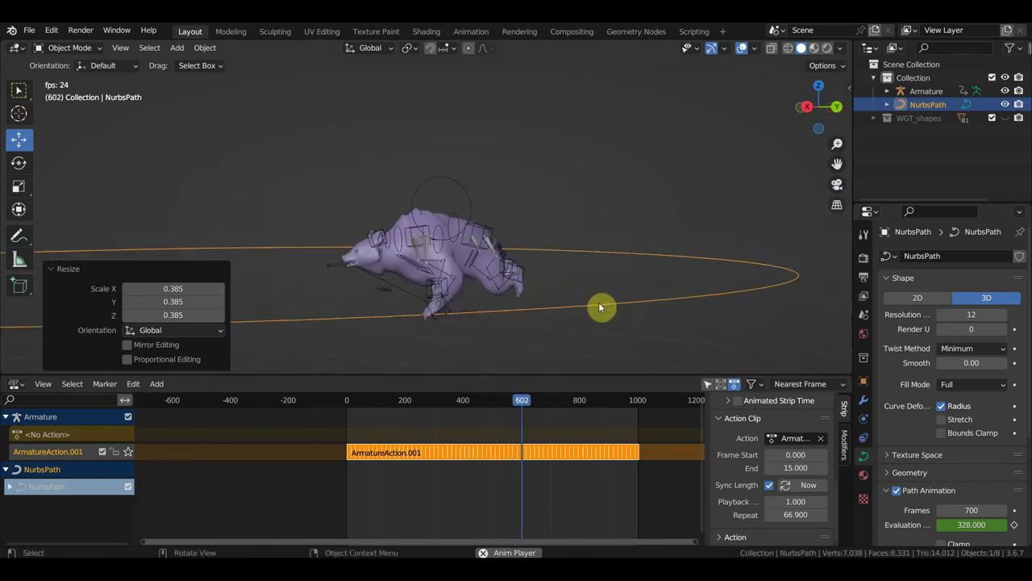
pyautogui.press('space')
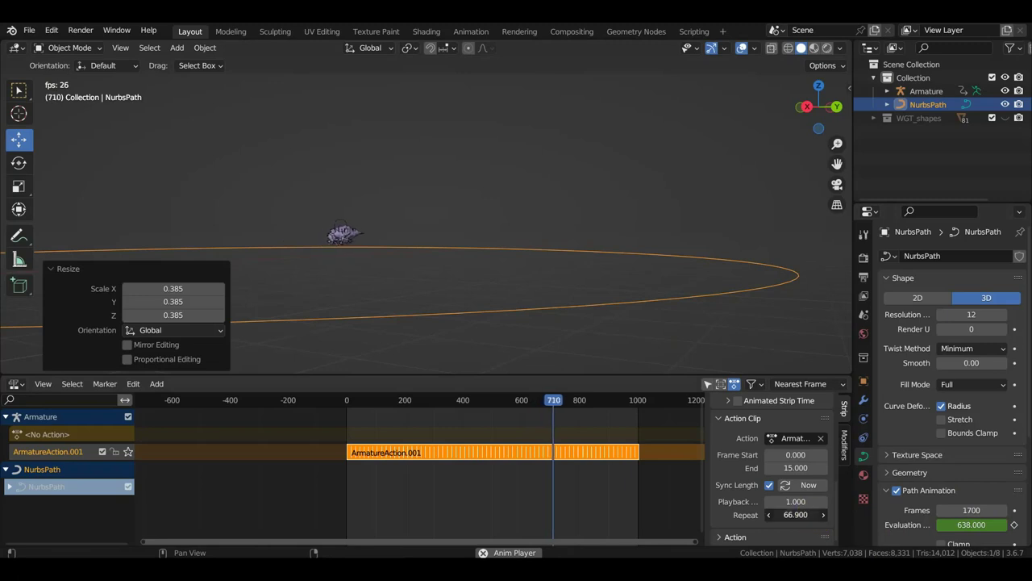
# - Lower the walk strip's Repeat to 38.2 and start reducing the path frame count
pyautogui.moveTo(795, 514); pyautogui.dragTo(774, 514)
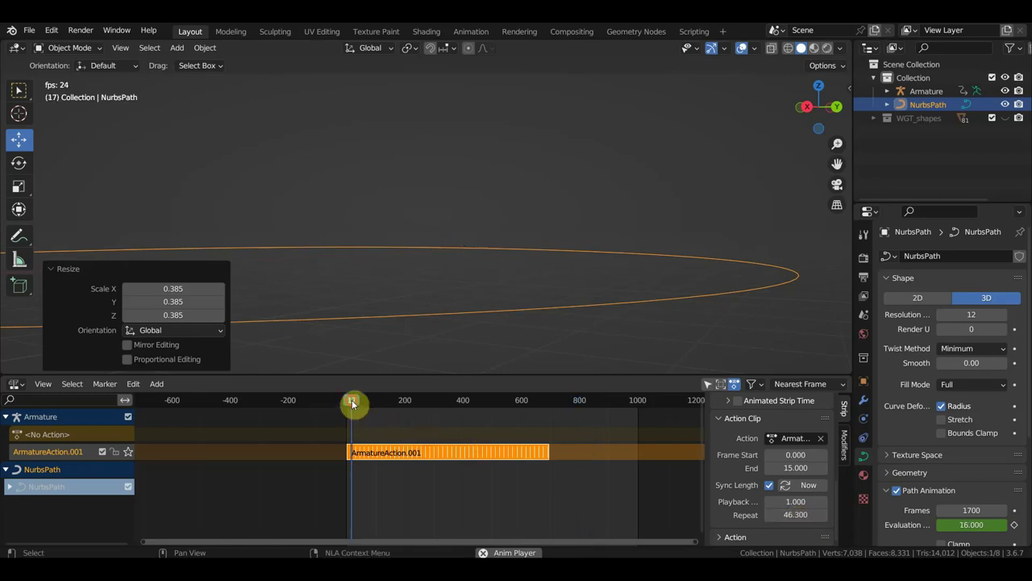
pyautogui.click(355, 401)
pyautogui.moveTo(557, 345); pyautogui.dragTo(684, 341, button='middle')
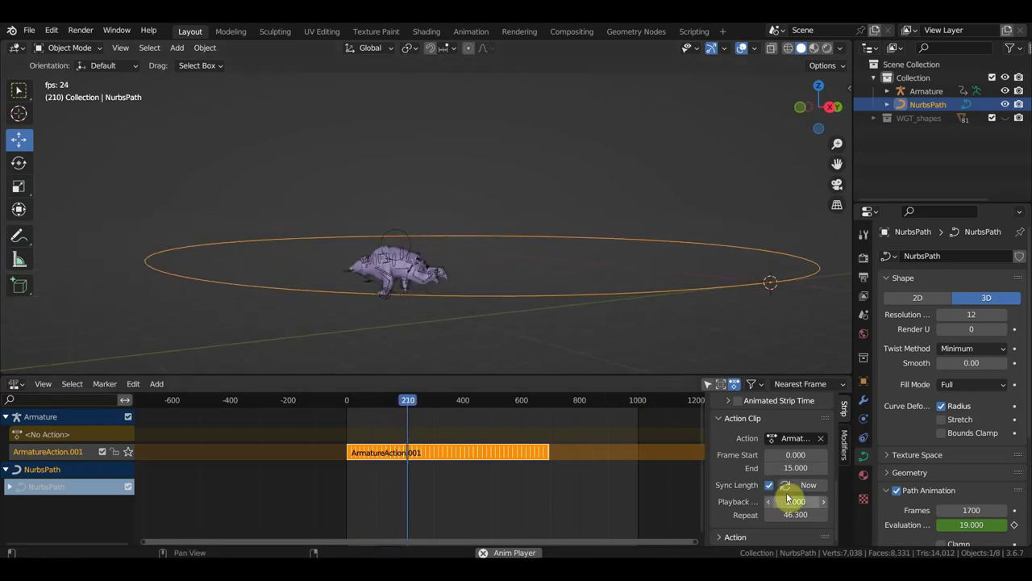
pyautogui.moveTo(795, 515); pyautogui.dragTo(758, 515)
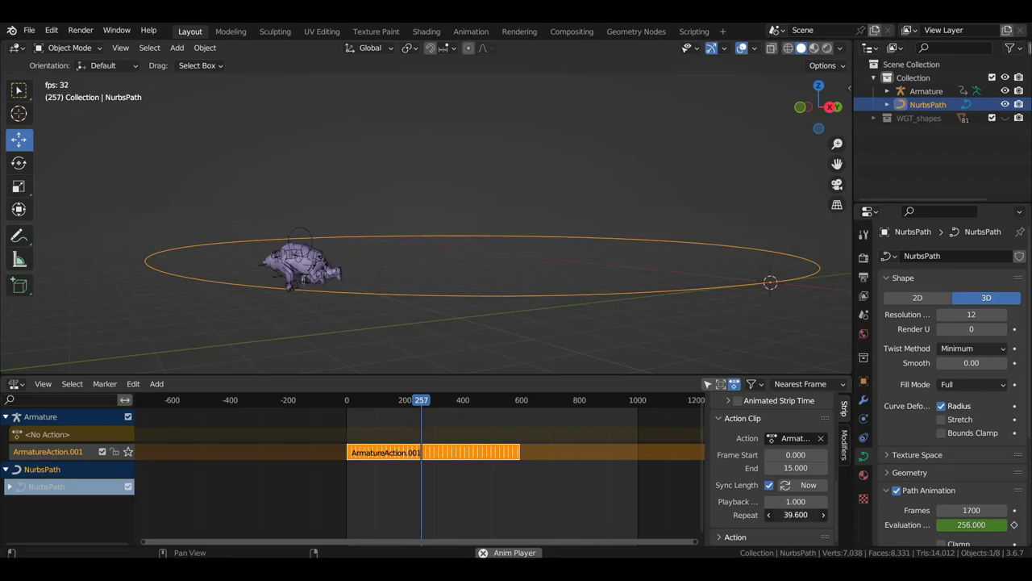
pyautogui.press('space')
pyautogui.moveTo(971, 509); pyautogui.dragTo(960, 510)
pyautogui.write('400')
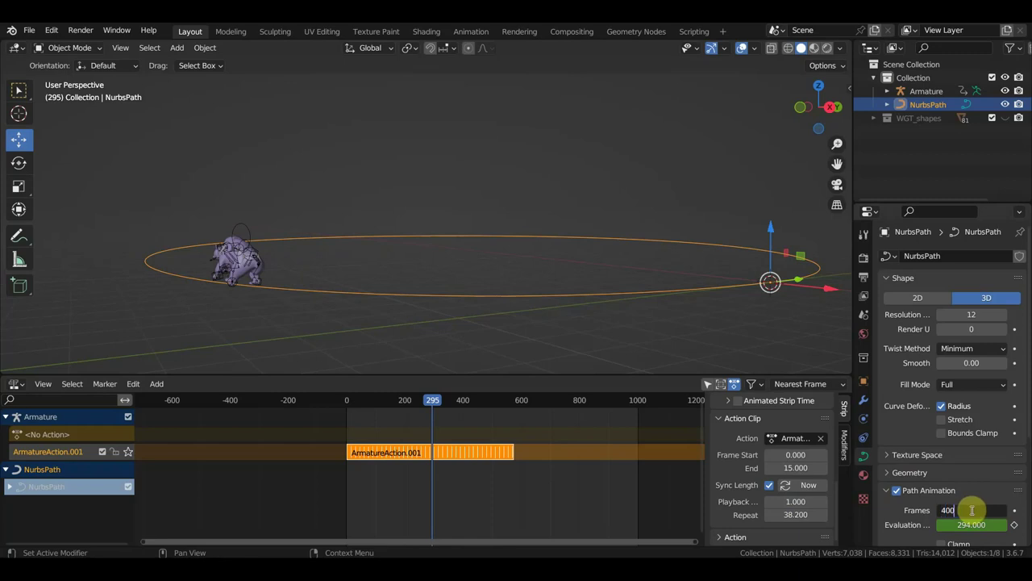
# - Confirm 400 path animation frames, play, and raise the strip Repeat to 66.4
pyautogui.press('Return')
pyautogui.press('space')
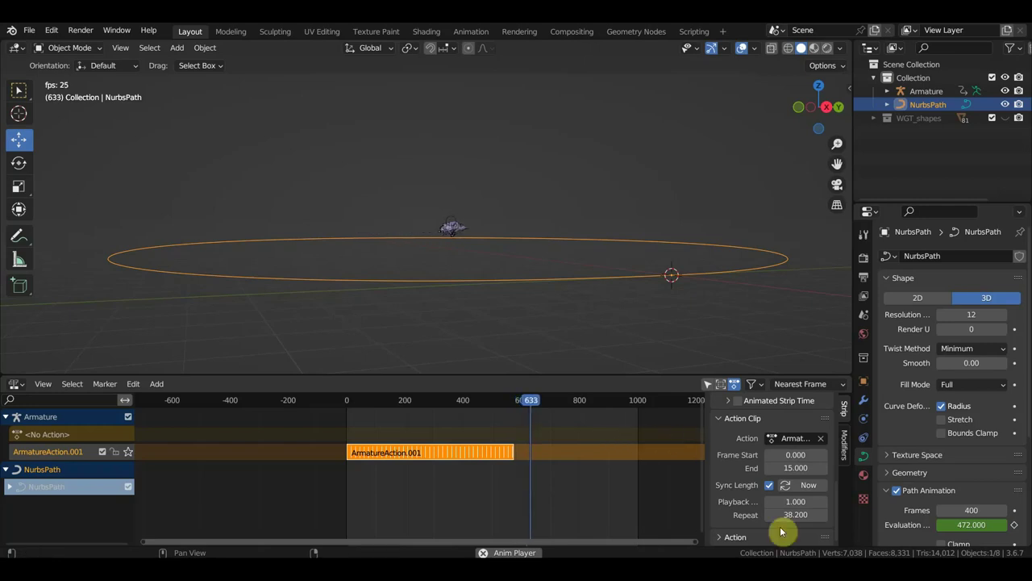
pyautogui.moveTo(794, 515); pyautogui.dragTo(863, 514)
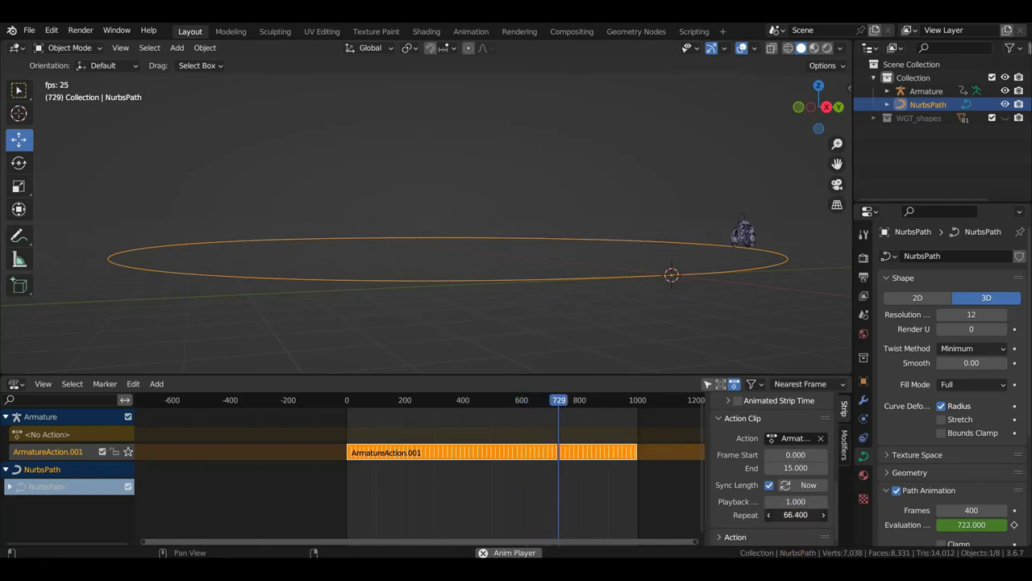
# - Look around the path during playback, then hide the viewport overlays
pyautogui.scroll(2, 601, 363)
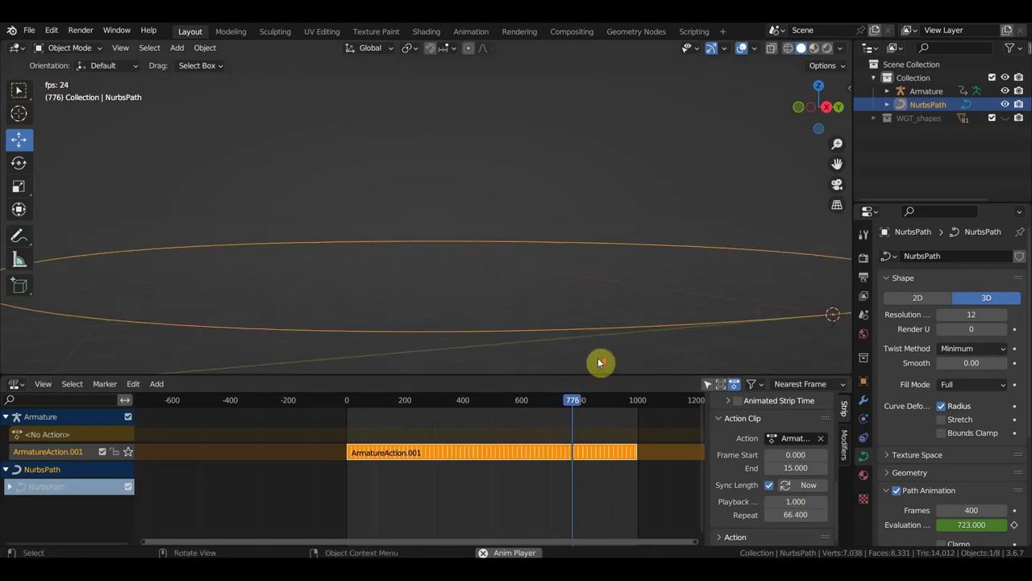
pyautogui.scroll(1, 585, 358)
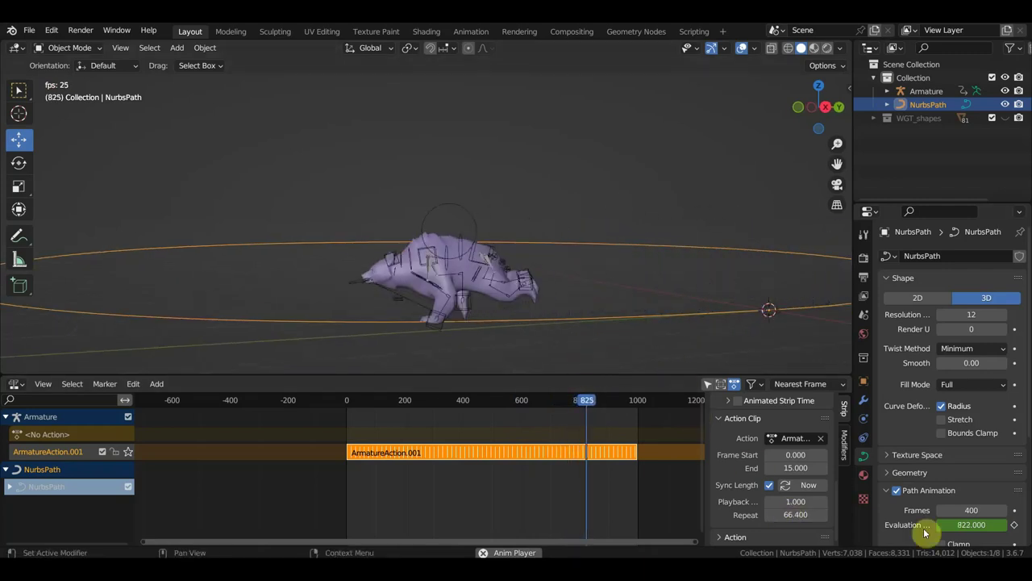
pyautogui.scroll(-3, 608, 371)
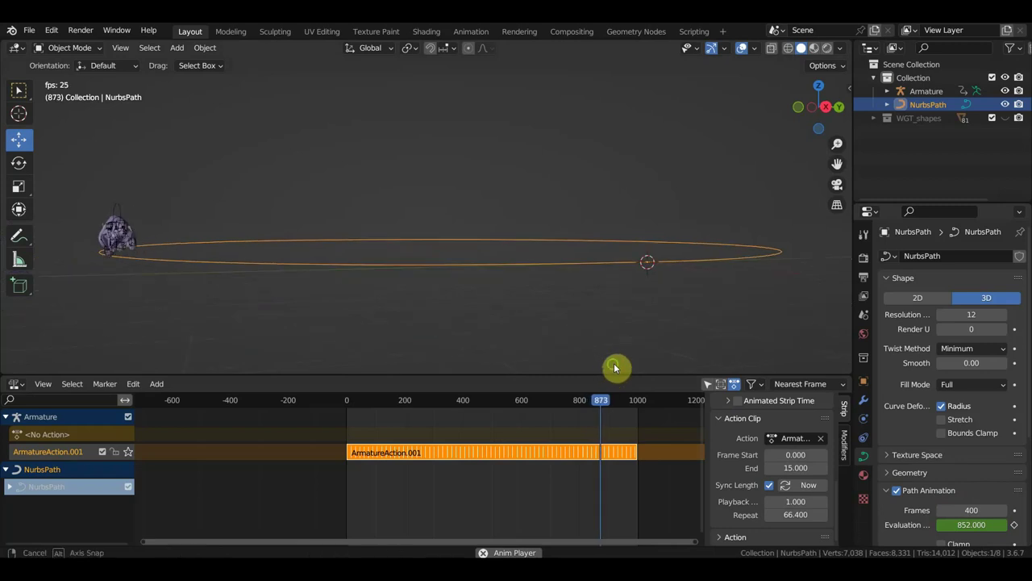
pyautogui.scroll(-1, 631, 364)
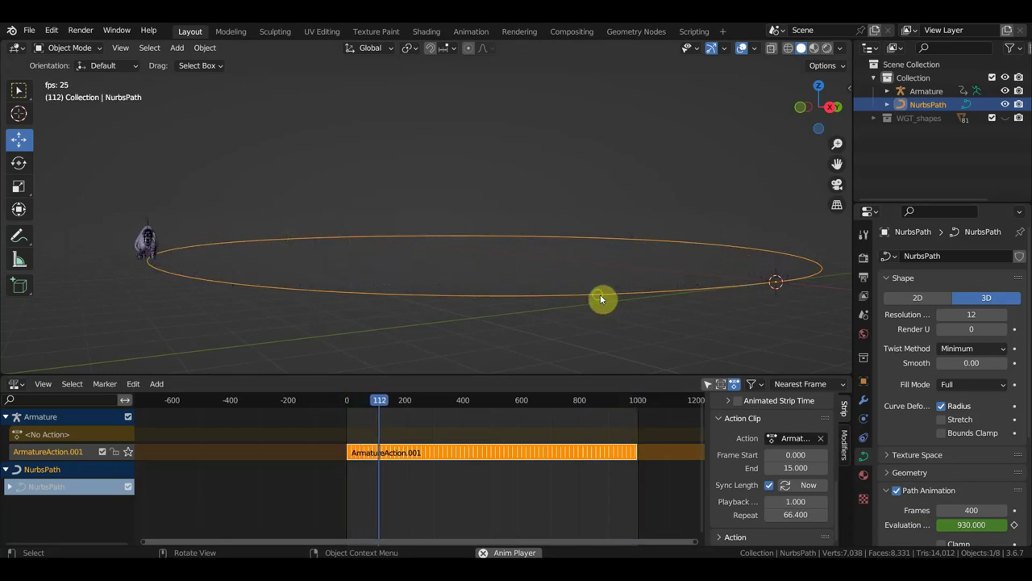
pyautogui.moveTo(601, 300); pyautogui.dragTo(532, 295, button='middle')
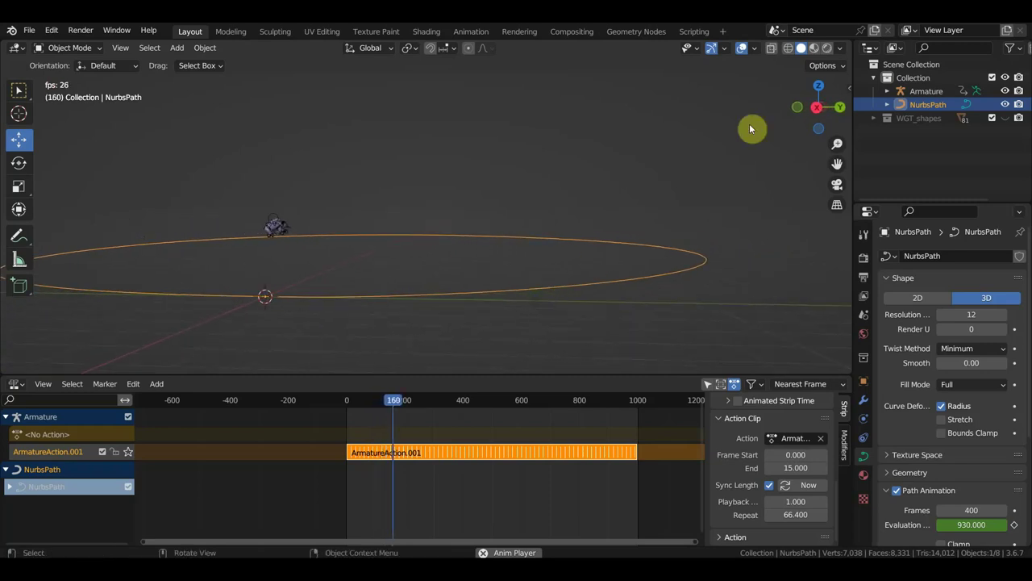
pyautogui.click(743, 48)
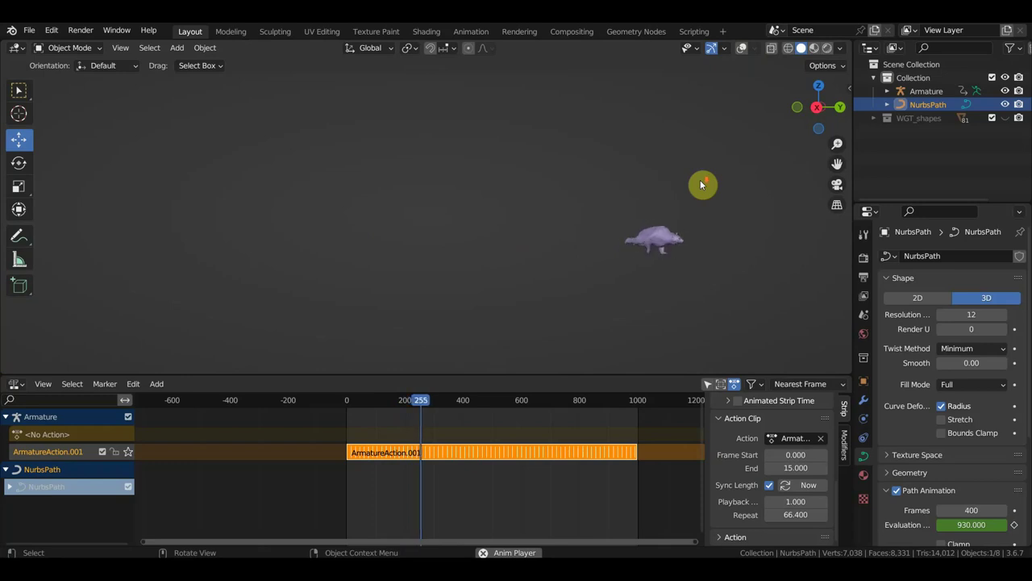
# - Switch the viewport to Material Preview to see the textured bear
pyautogui.moveTo(700, 180); pyautogui.dragTo(661, 175, button='middle')
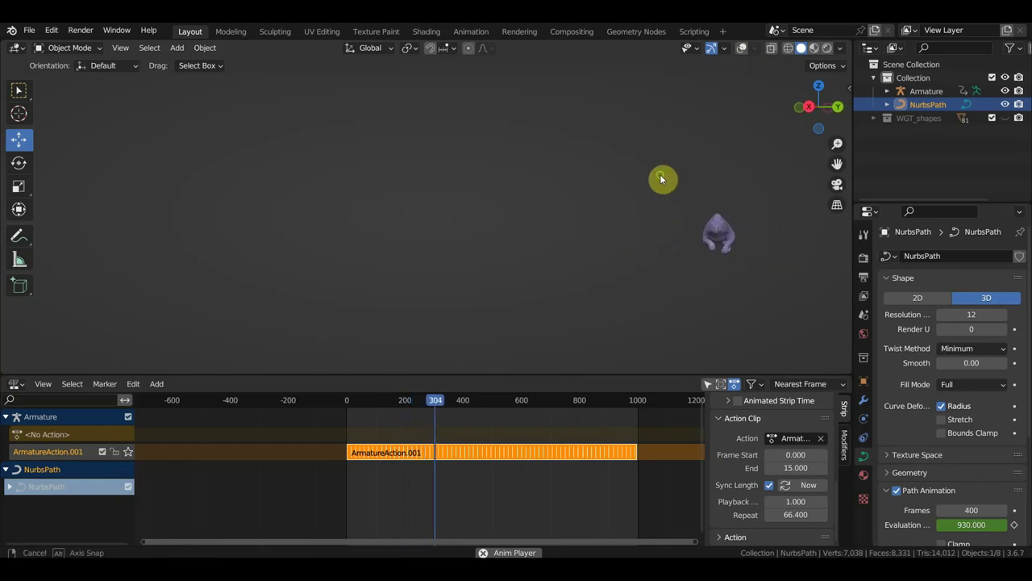
pyautogui.click(814, 48)
pyautogui.moveTo(751, 119)
pyautogui.mouseDown(button='middle')
pyautogui.moveTo(673, 179)
pyautogui.moveTo(736, 186)
pyautogui.mouseUp(button='middle')
pyautogui.moveTo(800, 185); pyautogui.dragTo(819, 185, button='middle')
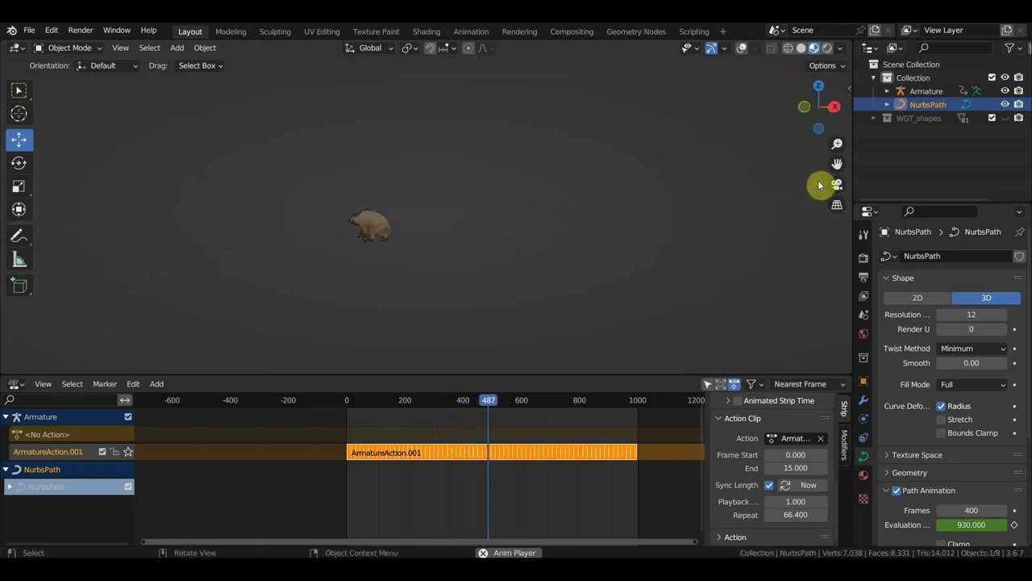
# - Lengthen the path animation while following the bear, then turn overlays back on
pyautogui.moveTo(984, 504)
pyautogui.mouseDown()
pyautogui.moveTo(1016, 510)
pyautogui.moveTo(976, 510)
pyautogui.mouseUp()
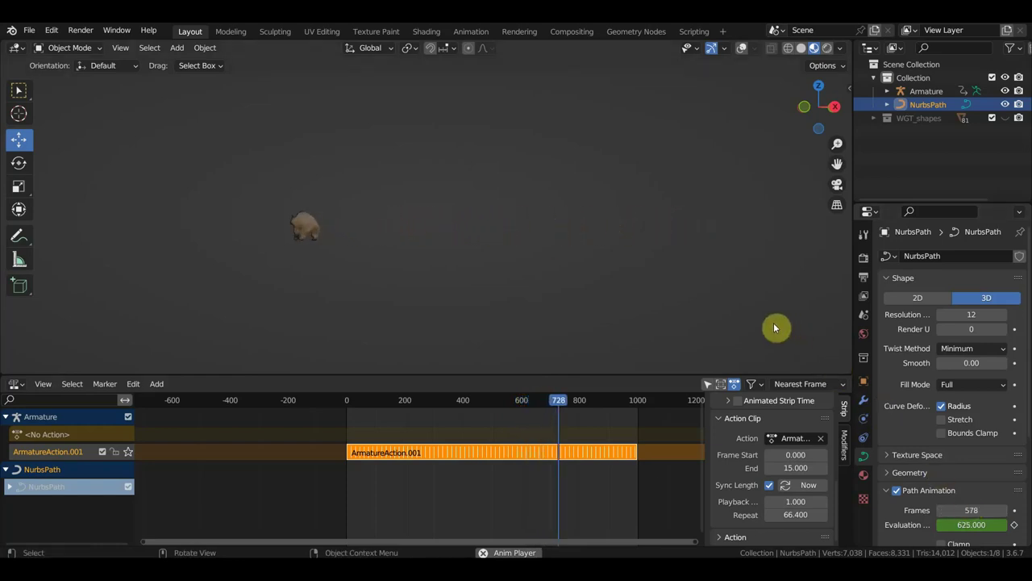
pyautogui.moveTo(694, 315)
pyautogui.mouseDown(button='middle')
pyautogui.moveTo(831, 329)
pyautogui.moveTo(65, 335)
pyautogui.mouseUp(button='middle')
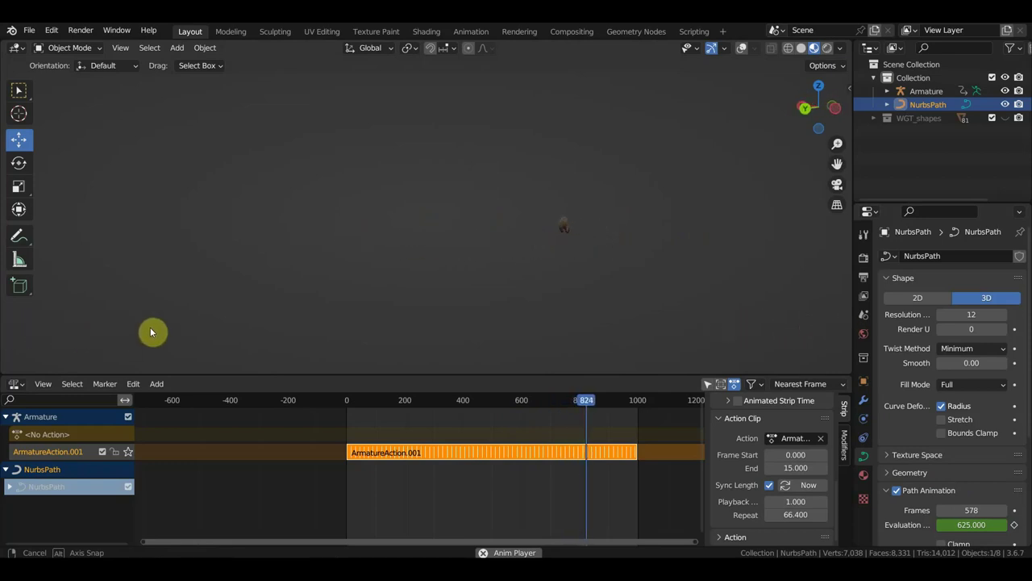
pyautogui.moveTo(150, 332); pyautogui.dragTo(150, 331, button='middle')
pyautogui.moveTo(173, 271); pyautogui.dragTo(212, 270, button='middle')
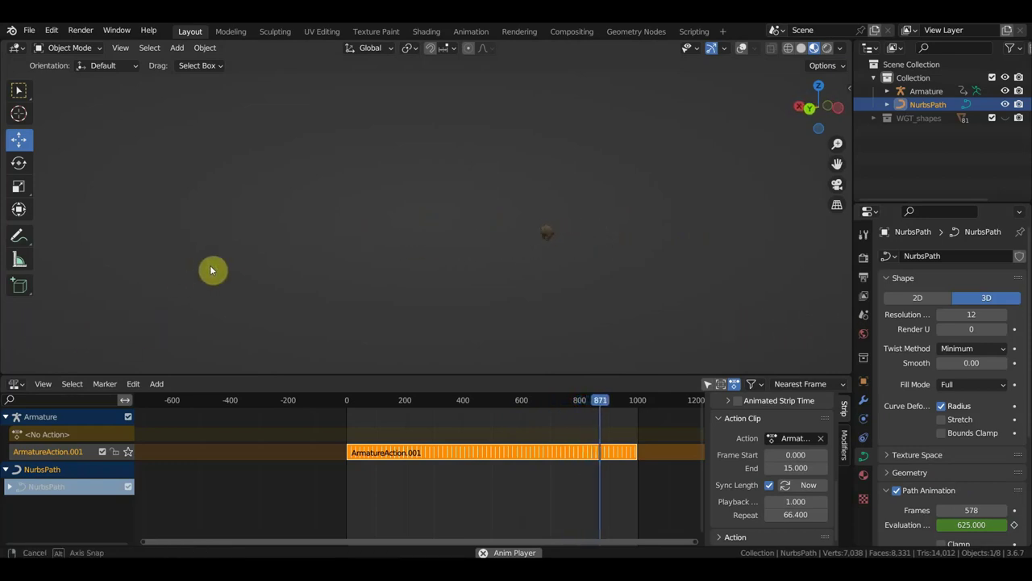
pyautogui.moveTo(274, 266); pyautogui.dragTo(275, 247, button='middle')
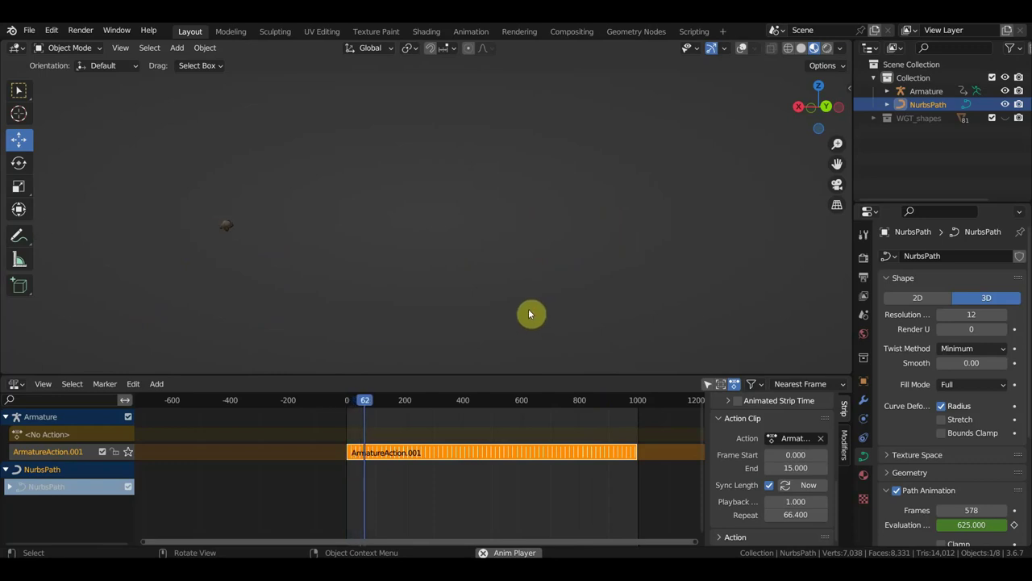
pyautogui.moveTo(532, 307); pyautogui.dragTo(477, 315, button='middle')
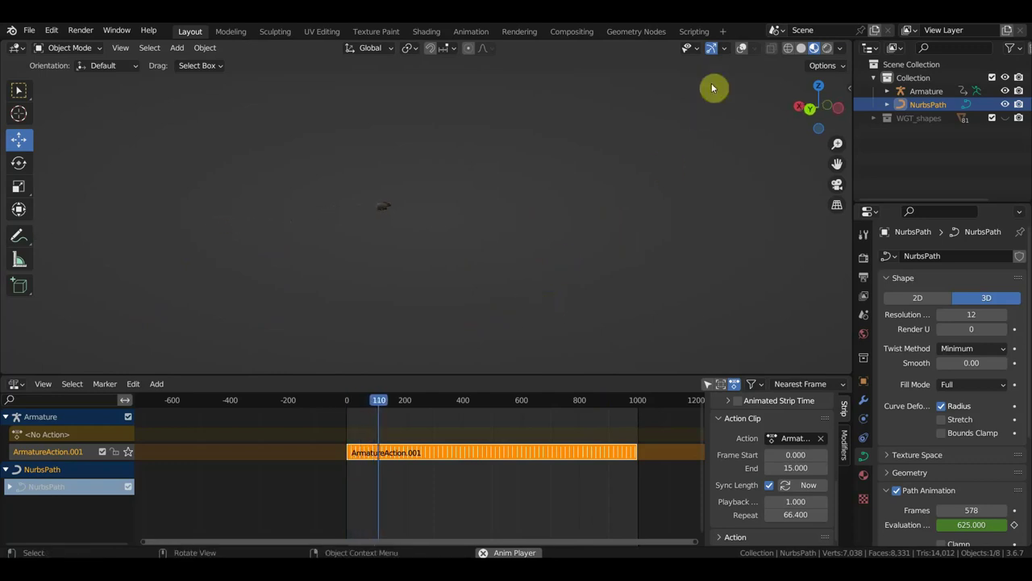
pyautogui.click(742, 47)
pyautogui.moveTo(714, 108)
pyautogui.mouseDown(button='middle')
pyautogui.moveTo(478, 248)
pyautogui.moveTo(473, 289)
pyautogui.mouseUp(button='middle')
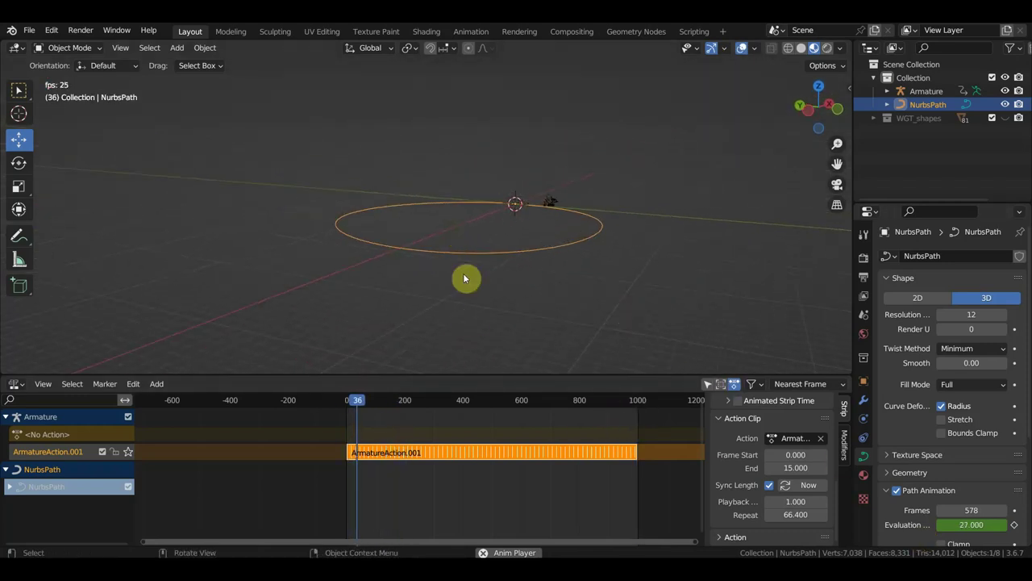
pyautogui.moveTo(631, 262); pyautogui.dragTo(576, 261, button='middle')
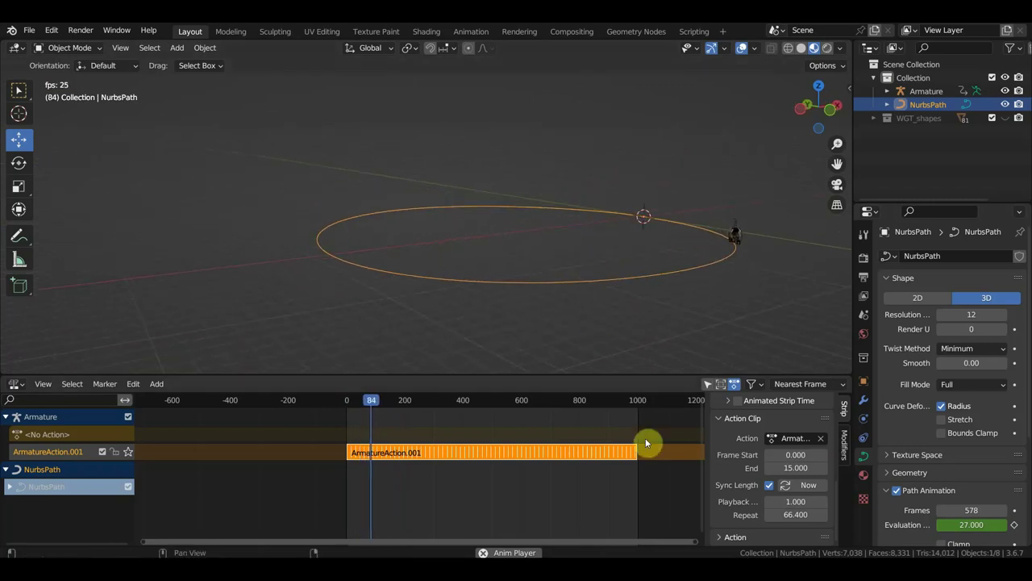
# - Set Path Animation Frames to 1000 and begin scaling the path circle
pyautogui.click(973, 510)
pyautogui.write('1000')
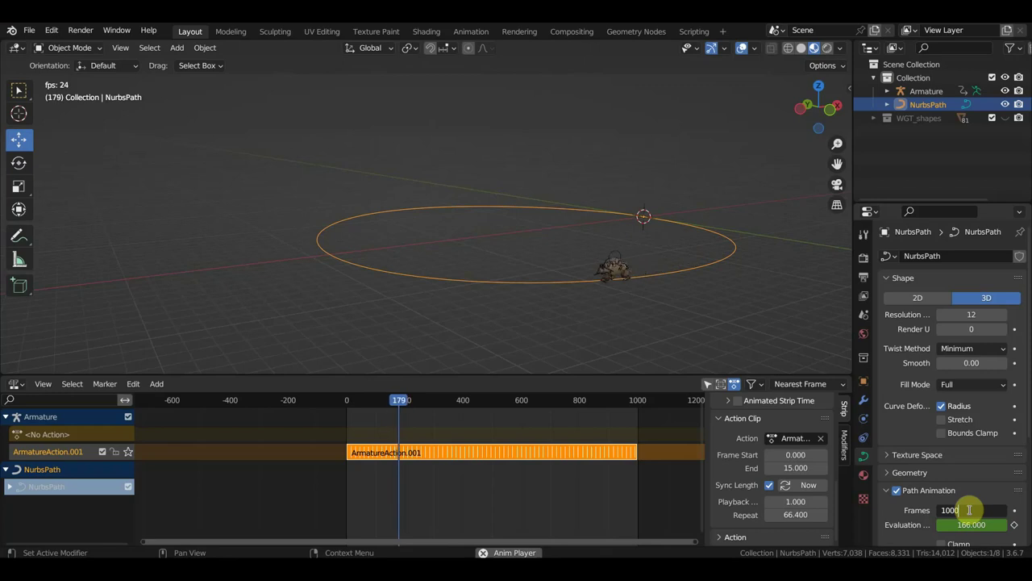
pyautogui.press('Return')
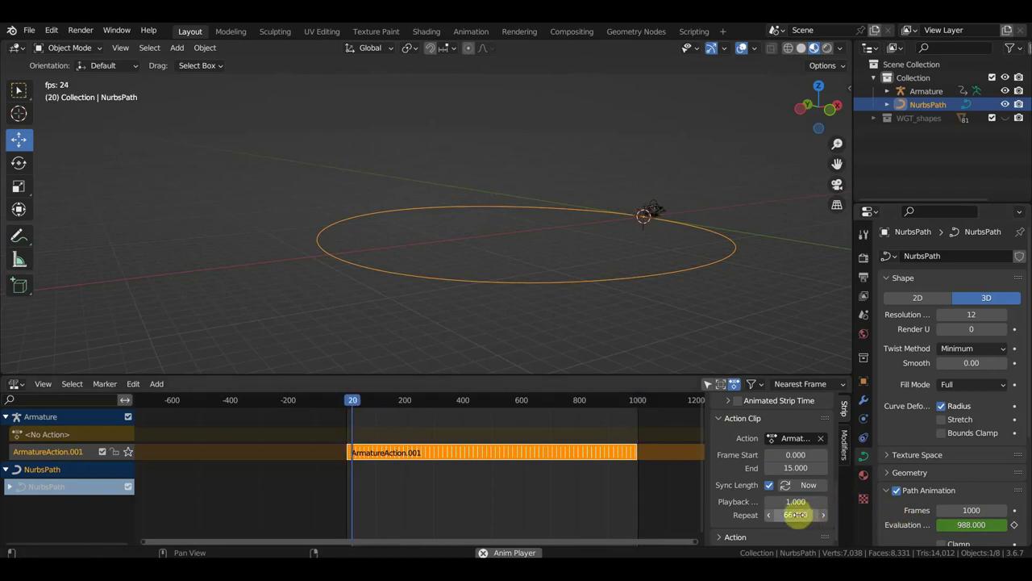
pyautogui.moveTo(686, 327); pyautogui.dragTo(592, 320, button='middle')
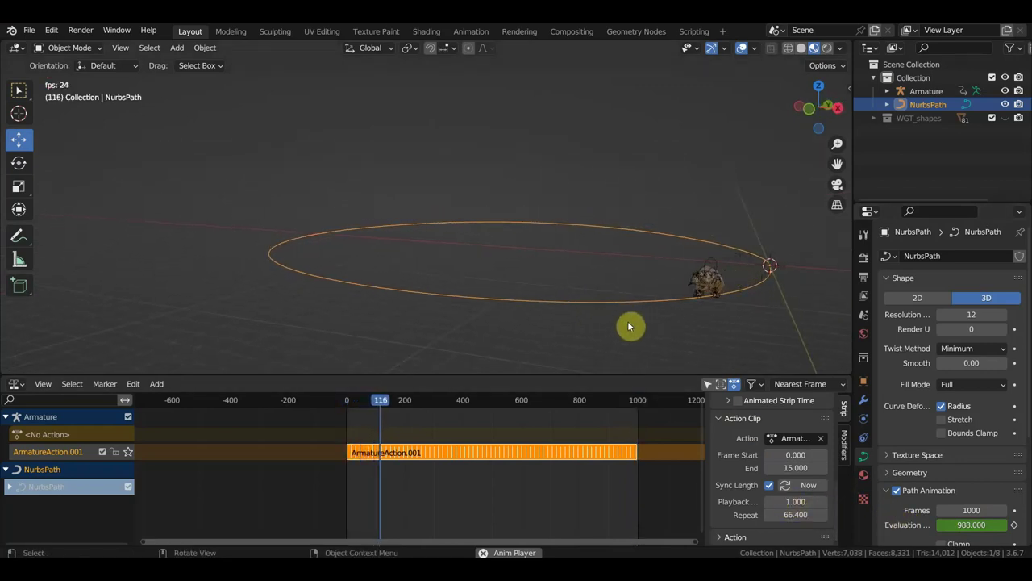
pyautogui.press('s')
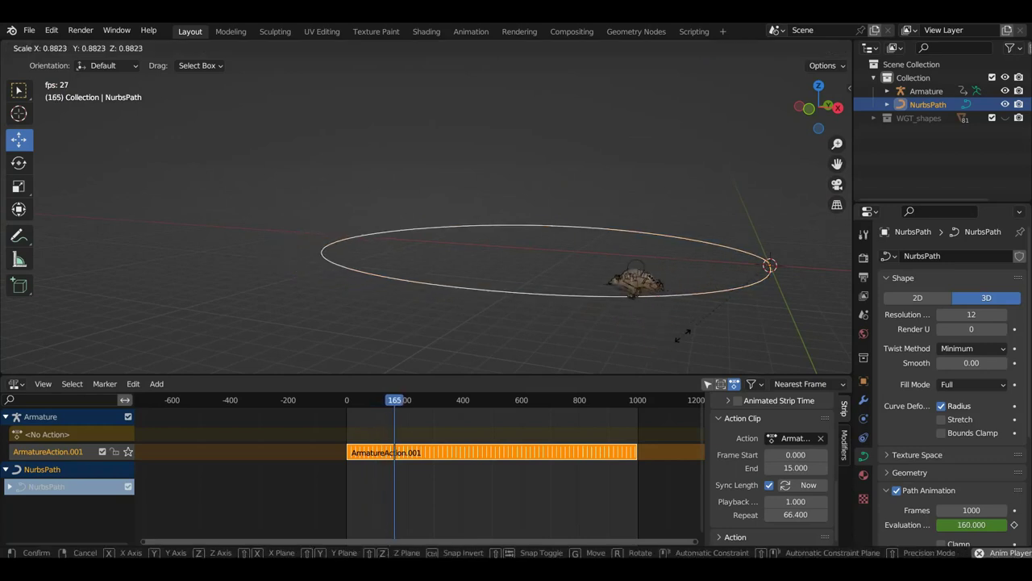
# - Enlarge the path circle to 1.743 and start lowering the path animation frames
pyautogui.click(560, 336)
pyautogui.moveTo(606, 318); pyautogui.dragTo(699, 316, button='middle')
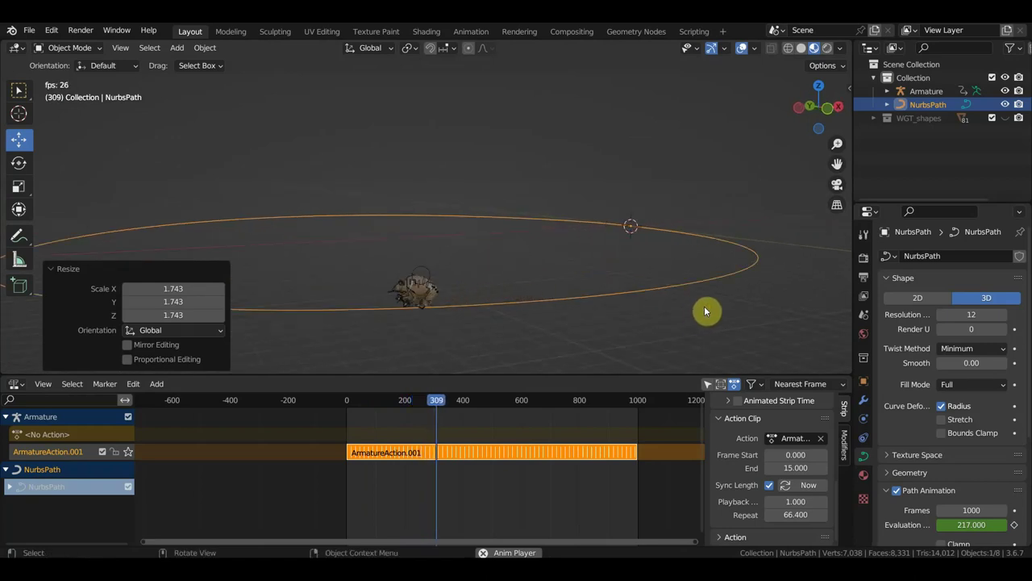
pyautogui.moveTo(964, 506); pyautogui.dragTo(937, 488)
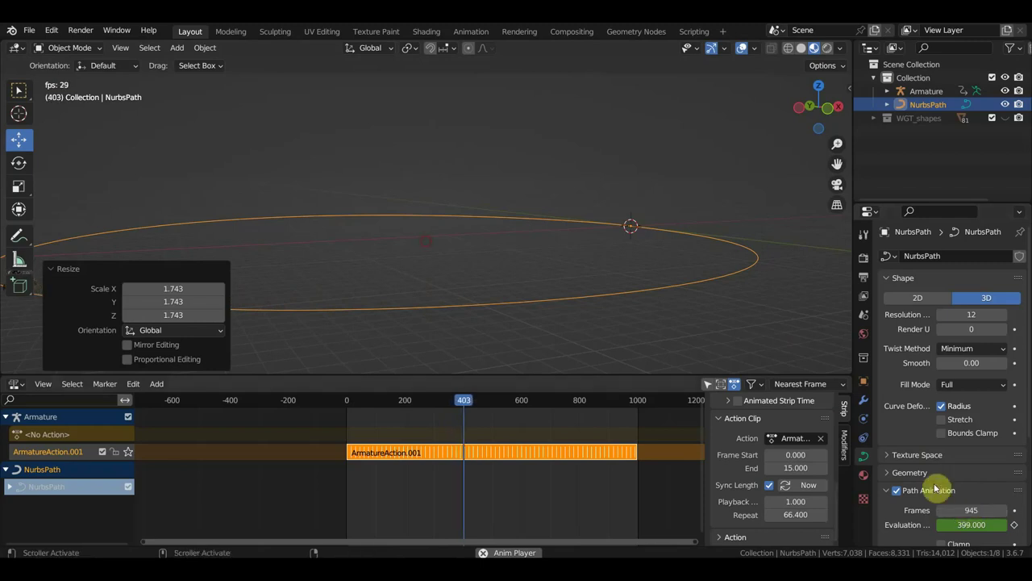
pyautogui.moveTo(639, 354)
pyautogui.mouseDown(button='middle')
pyautogui.moveTo(721, 351)
pyautogui.moveTo(707, 325)
pyautogui.moveTo(745, 331)
pyautogui.mouseUp(button='middle')
# - Shorten the path animation to 793 frames and stop playback at frame 842
pyautogui.moveTo(967, 510)
pyautogui.mouseDown()
pyautogui.moveTo(928, 510)
pyautogui.moveTo(960, 509)
pyautogui.mouseUp()
pyautogui.moveTo(680, 337); pyautogui.dragTo(805, 322, button='middle')
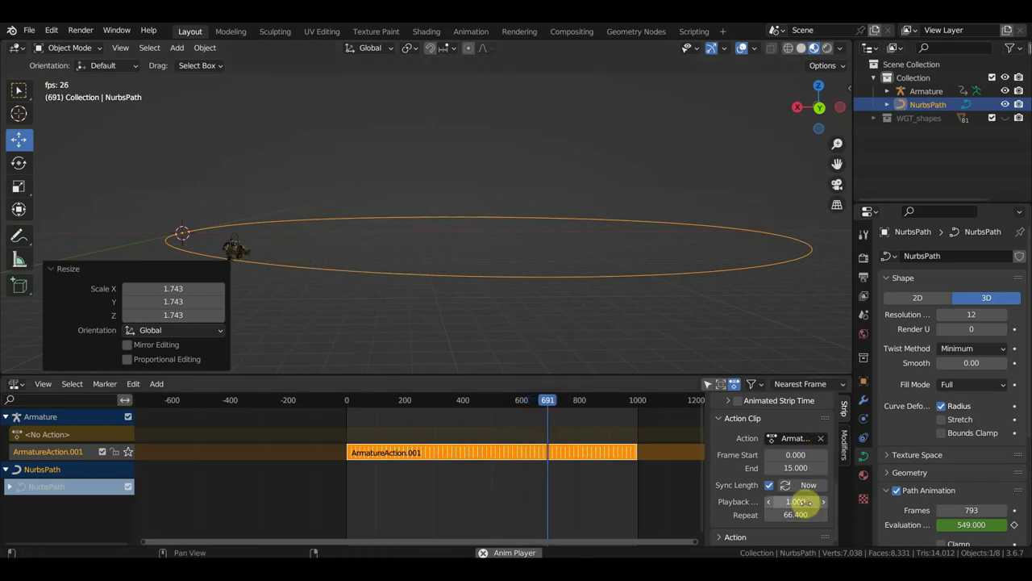
pyautogui.scroll(1, 799, 393)
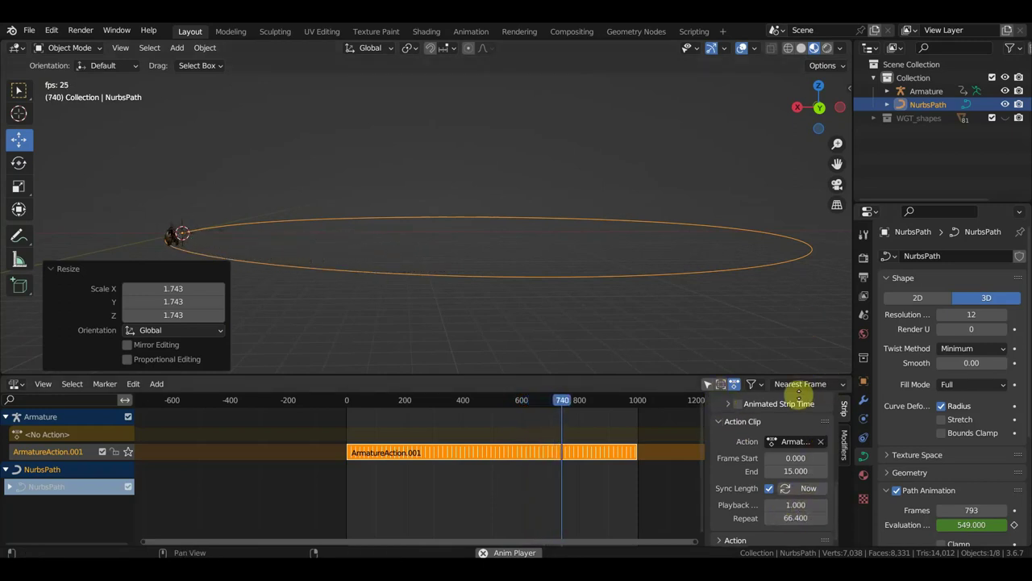
pyautogui.moveTo(657, 361); pyautogui.dragTo(705, 327, button='middle')
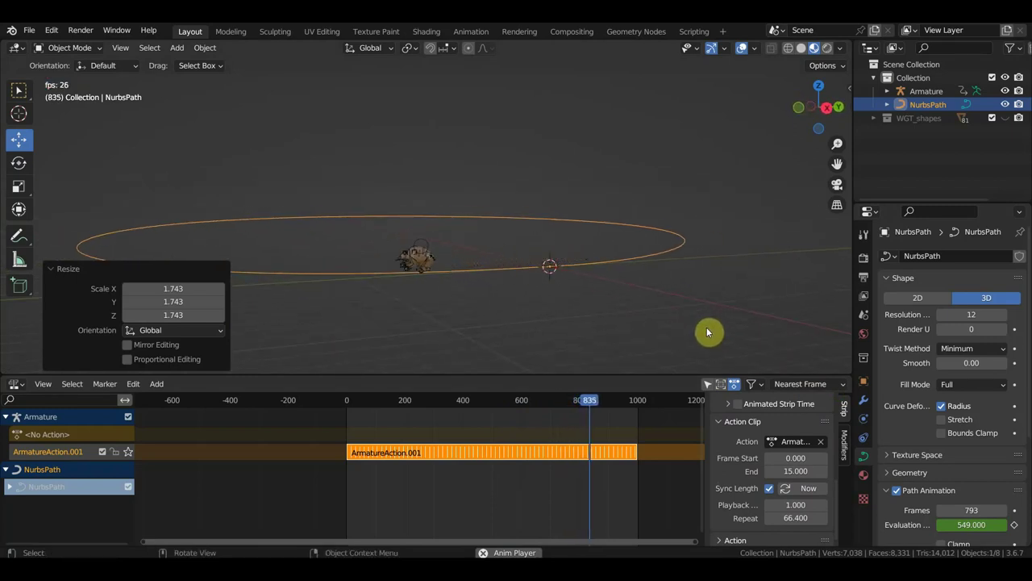
pyautogui.press('space')
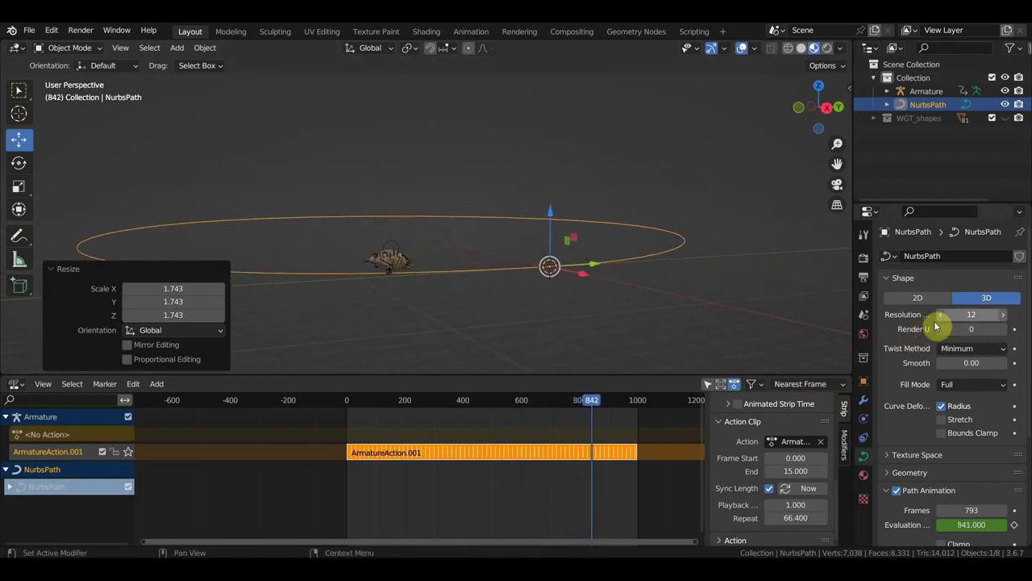
# - Lower the NurbsPath resolution to 4 and adjust Render U, then stop playback and select the Armature
pyautogui.click(940, 314)
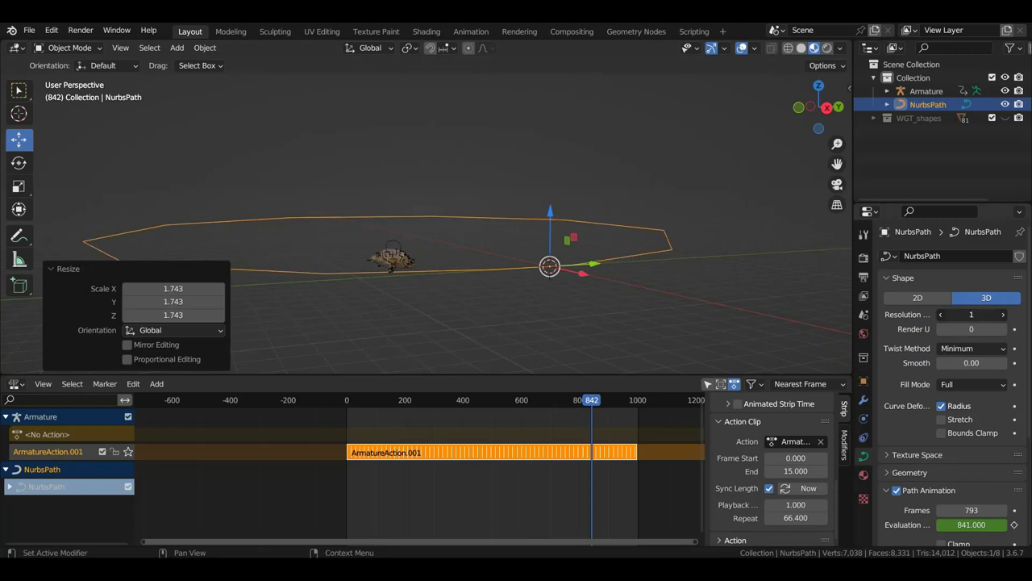
pyautogui.click(1002, 314)
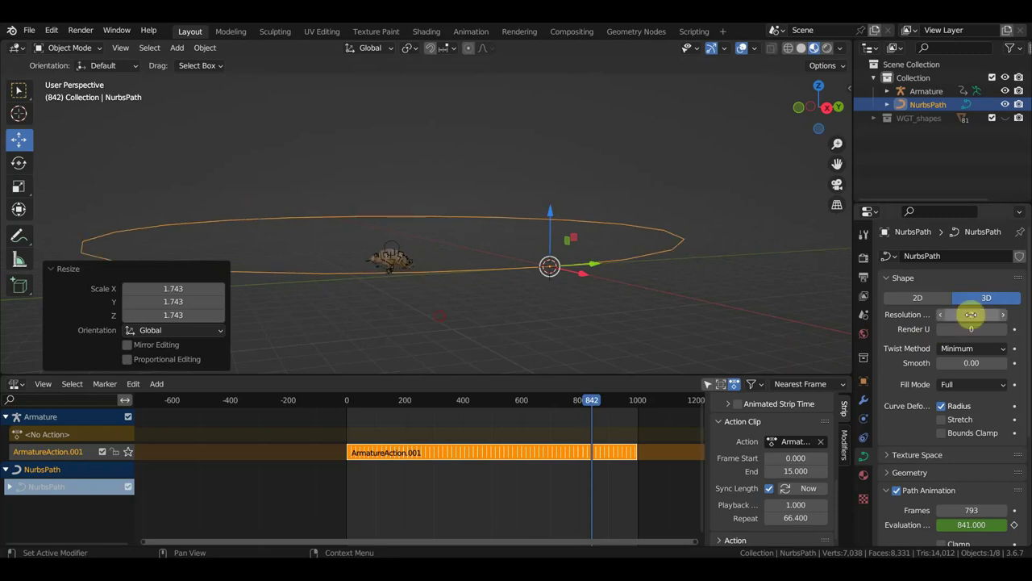
pyautogui.press('space')
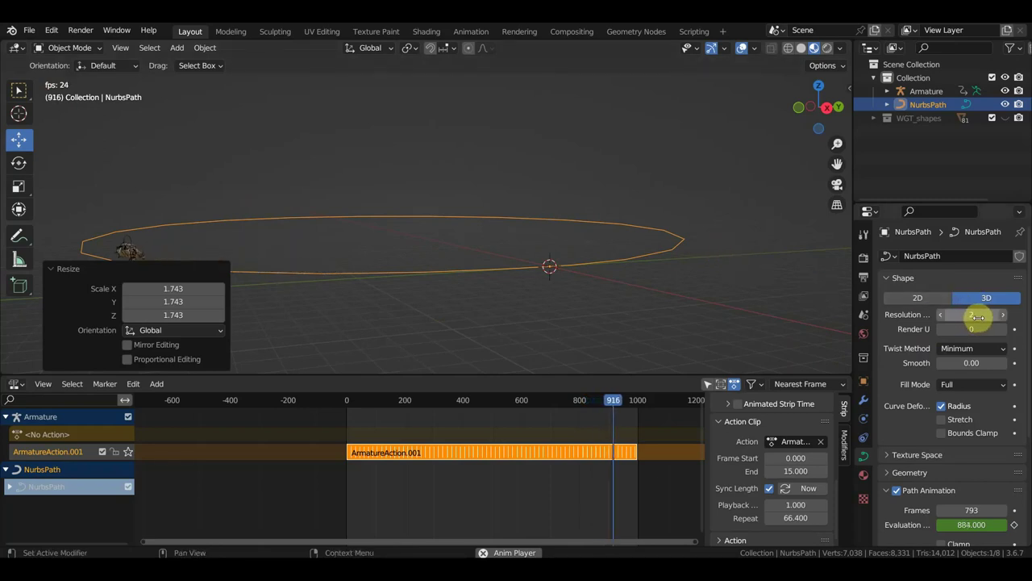
pyautogui.moveTo(966, 313); pyautogui.dragTo(984, 315)
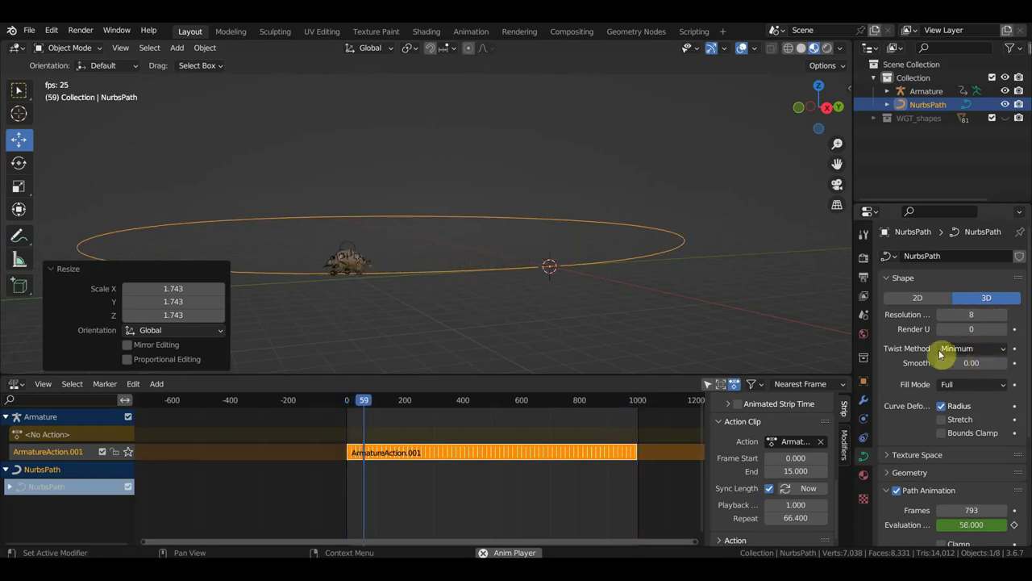
pyautogui.moveTo(969, 329); pyautogui.dragTo(964, 329)
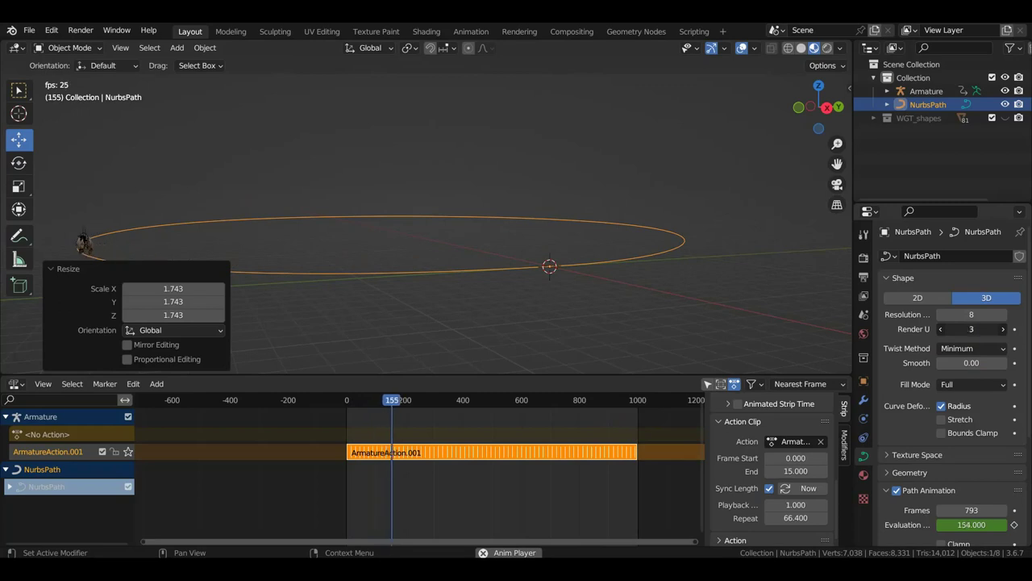
pyautogui.moveTo(970, 330); pyautogui.dragTo(972, 363)
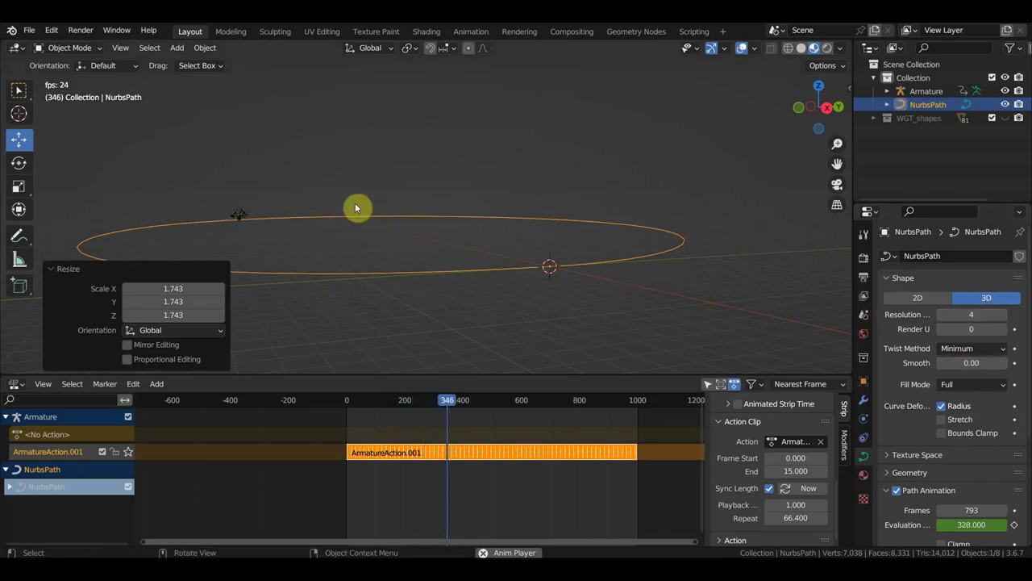
pyautogui.press('space')
pyautogui.click(257, 212)
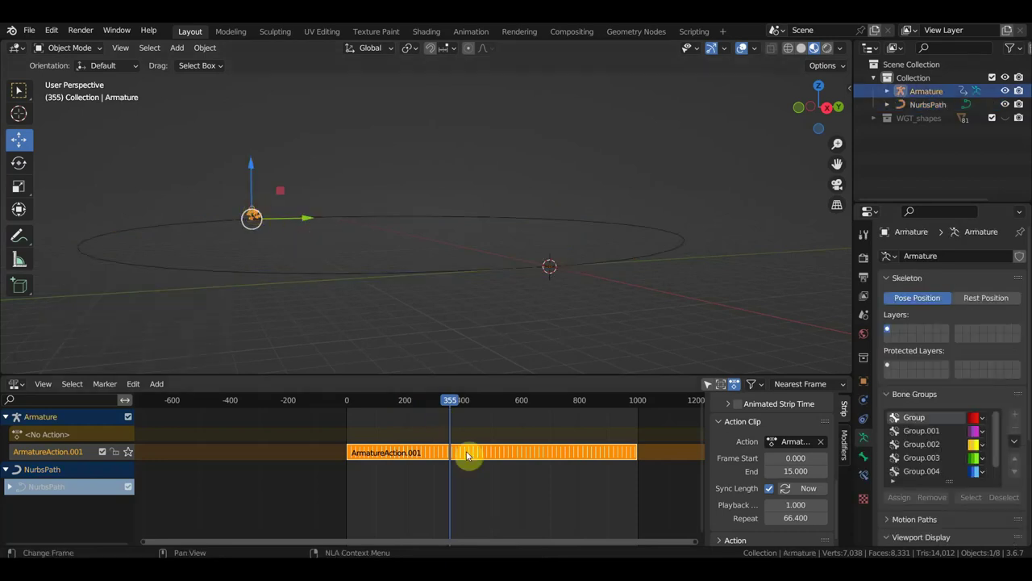
# - Show the Armature's AutoPath constraint and start the walk playing in a low side view
pyautogui.scroll(-1, 938, 438)
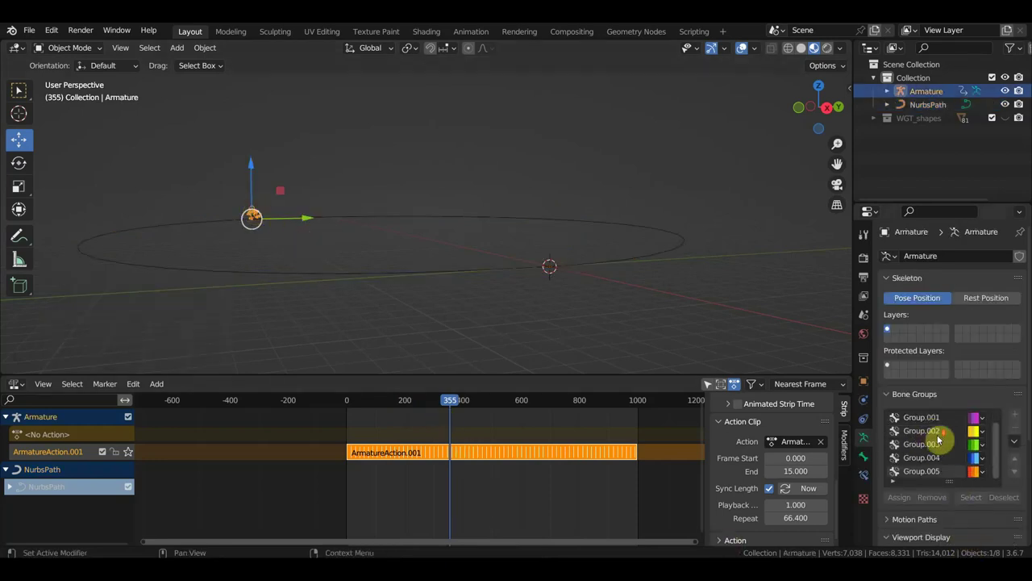
pyautogui.scroll(-3, 964, 499)
pyautogui.scroll(-1, 927, 508)
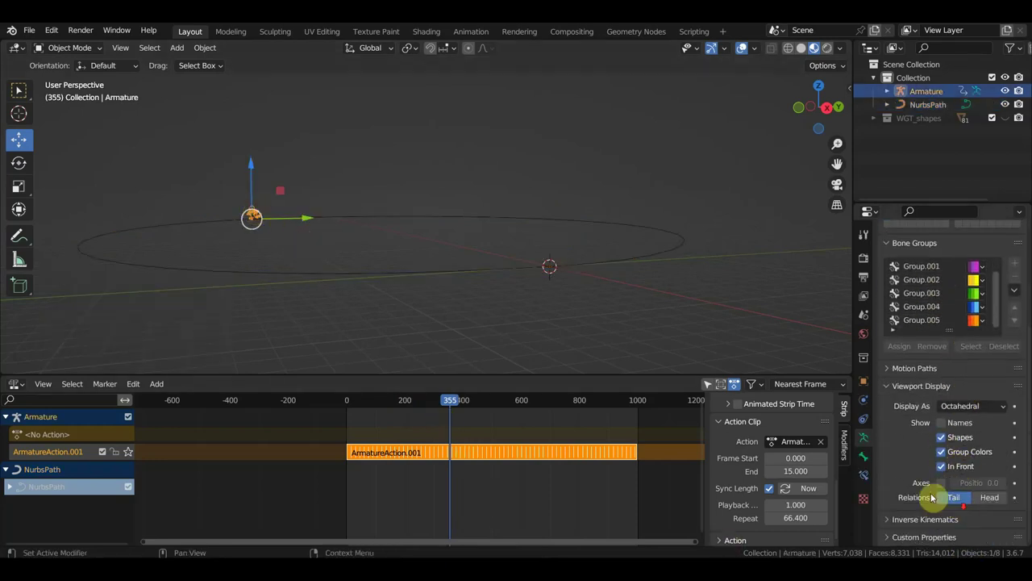
pyautogui.click(864, 418)
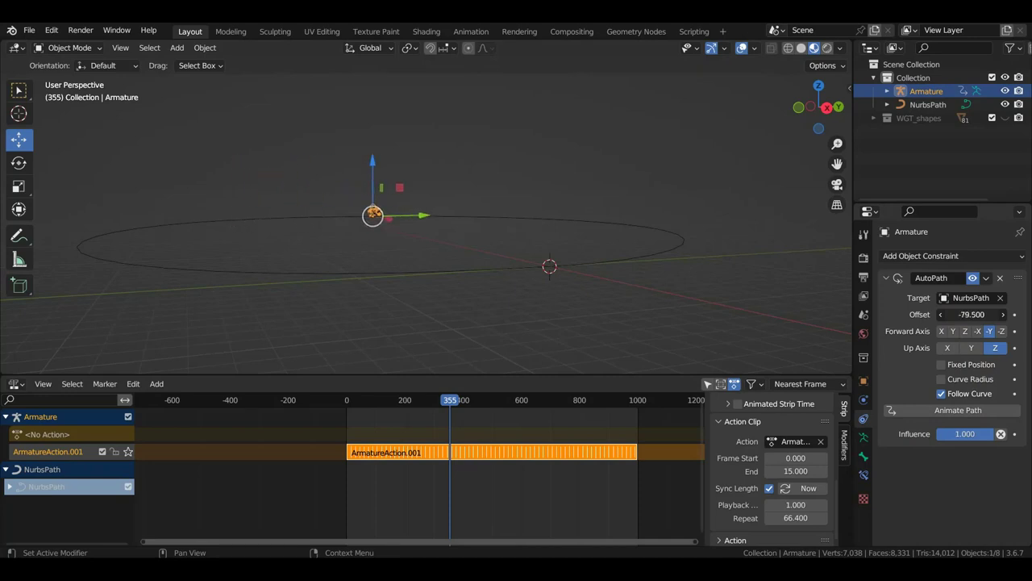
pyautogui.press('space')
pyautogui.press('KP_0')
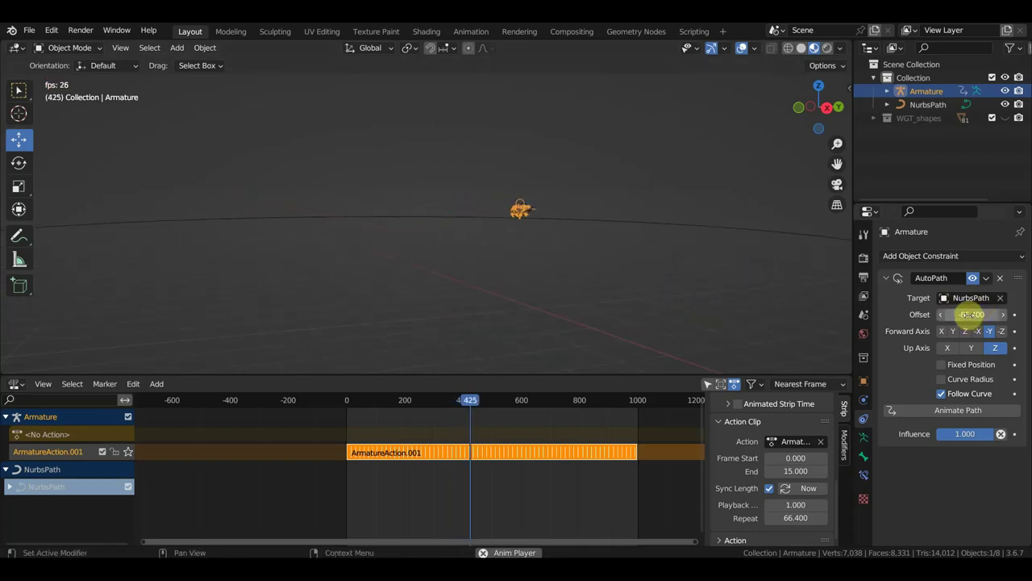
# - Tune the AutoPath path offset during playback, sliding it from -75 upward toward -30
pyautogui.moveTo(972, 314); pyautogui.dragTo(972, 314)
pyautogui.write('-75.000')
pyautogui.moveTo(814, 305)
pyautogui.keyDown('shift'); pyautogui.mouseDown(button='middle')
pyautogui.moveTo(820, 293)
pyautogui.moveTo(686, 291)
pyautogui.mouseUp(button='middle'); pyautogui.keyUp('shift')
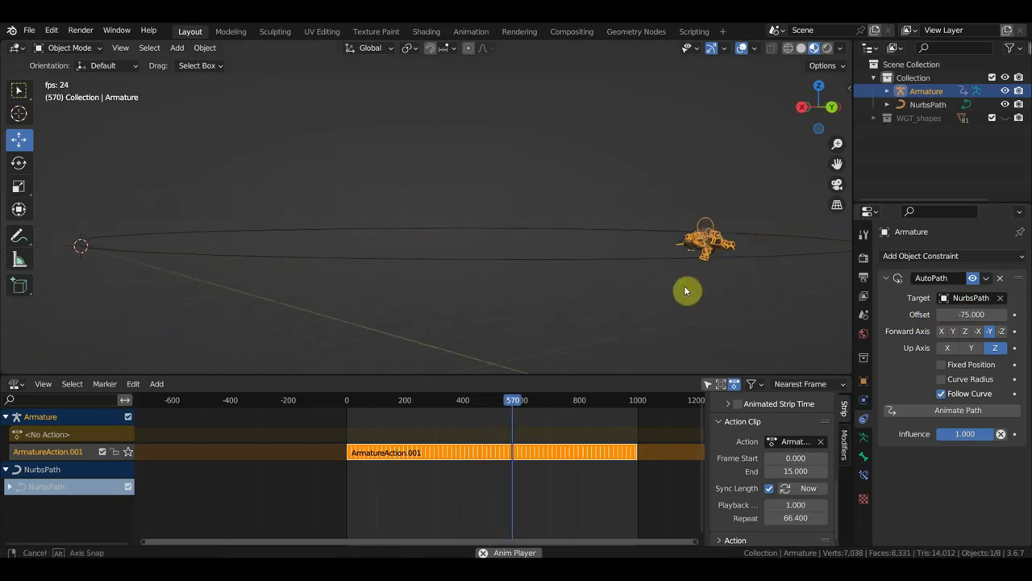
pyautogui.moveTo(972, 315); pyautogui.dragTo(972, 314)
pyautogui.moveTo(498, 292); pyautogui.dragTo(669, 292, button='middle')
pyautogui.moveTo(970, 313); pyautogui.dragTo(492, 315)
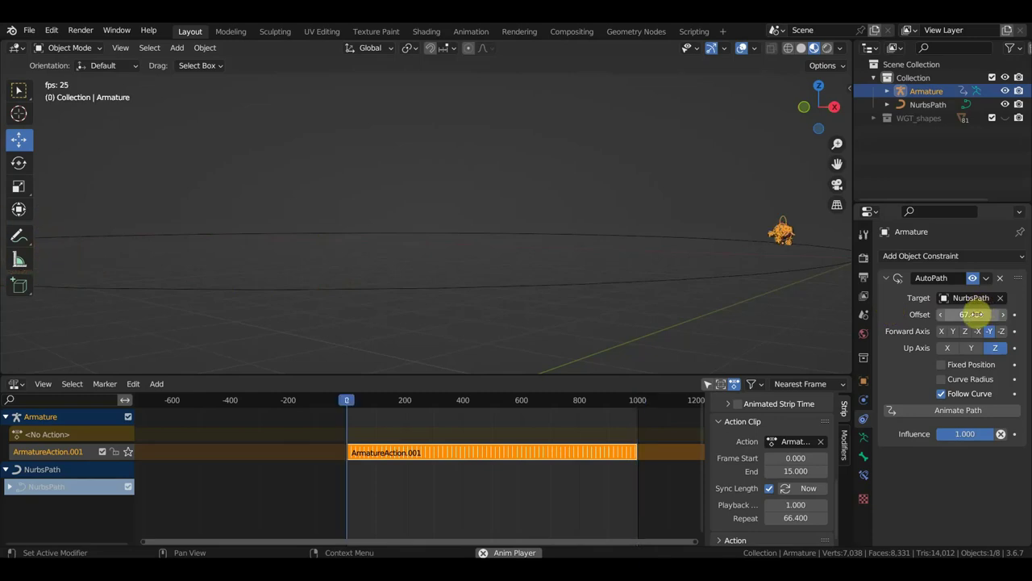
# - Re-tune the AutoPath offset with overlays toggled off and on, settling at -19.200
pyautogui.moveTo(831, 311); pyautogui.dragTo(659, 290, button='middle')
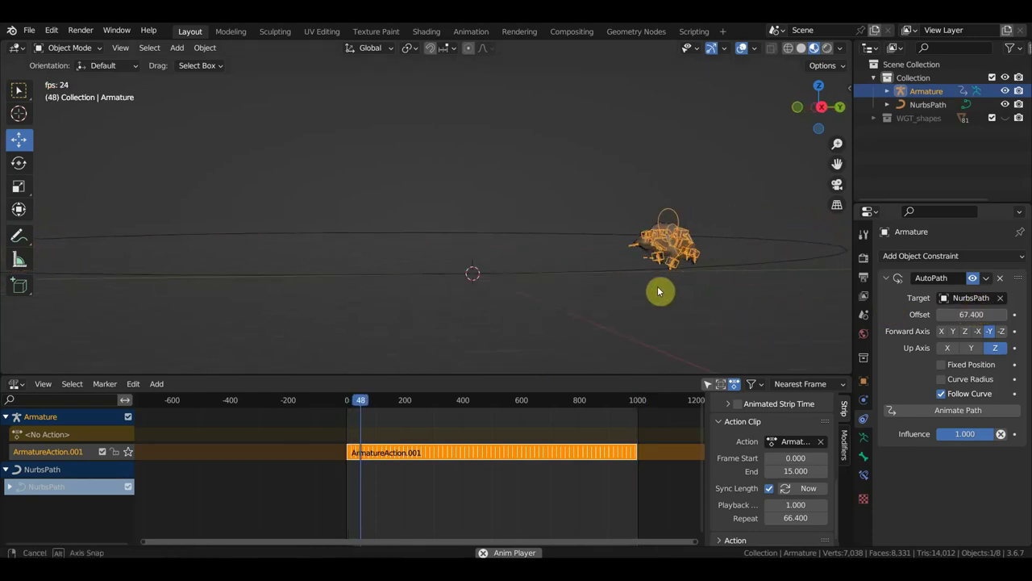
pyautogui.click(741, 49)
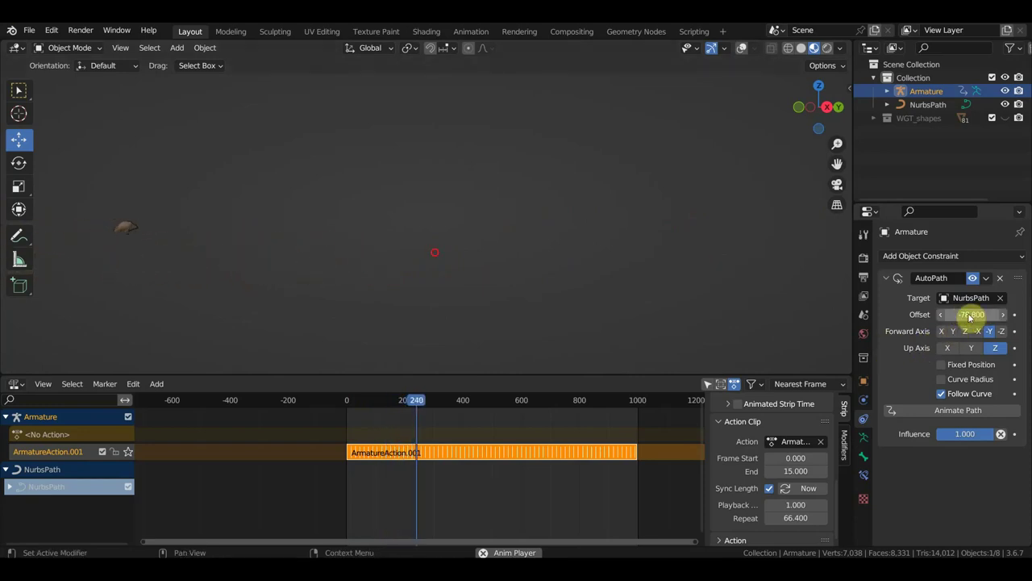
pyautogui.moveTo(972, 315); pyautogui.dragTo(899, 343)
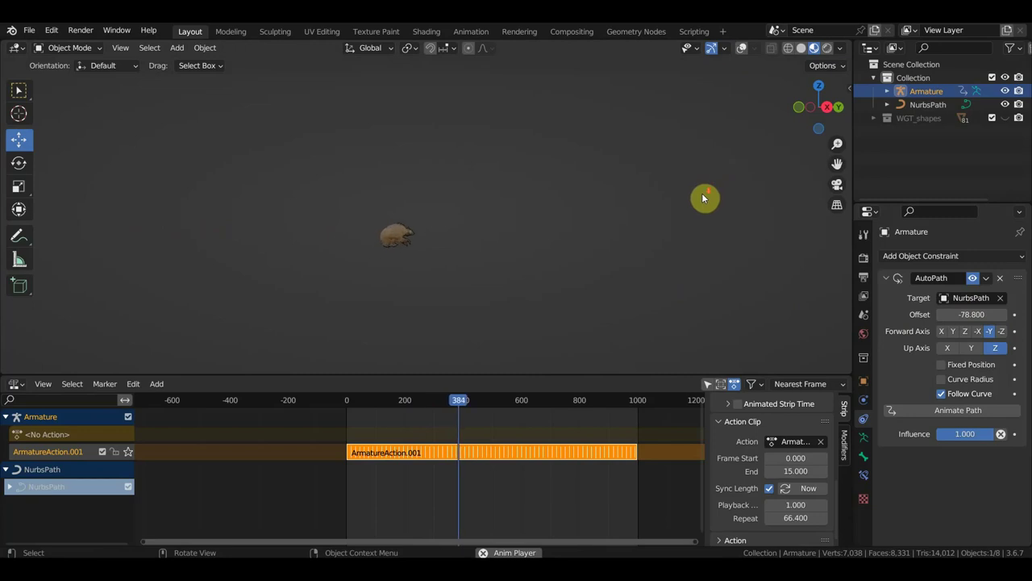
pyautogui.click(742, 48)
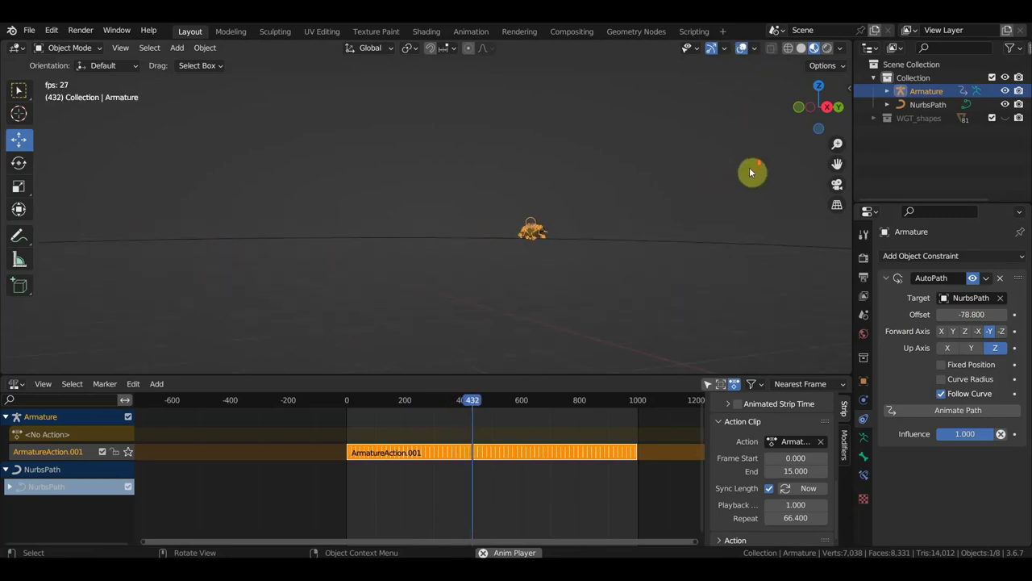
pyautogui.moveTo(742, 181); pyautogui.dragTo(721, 193, button='middle')
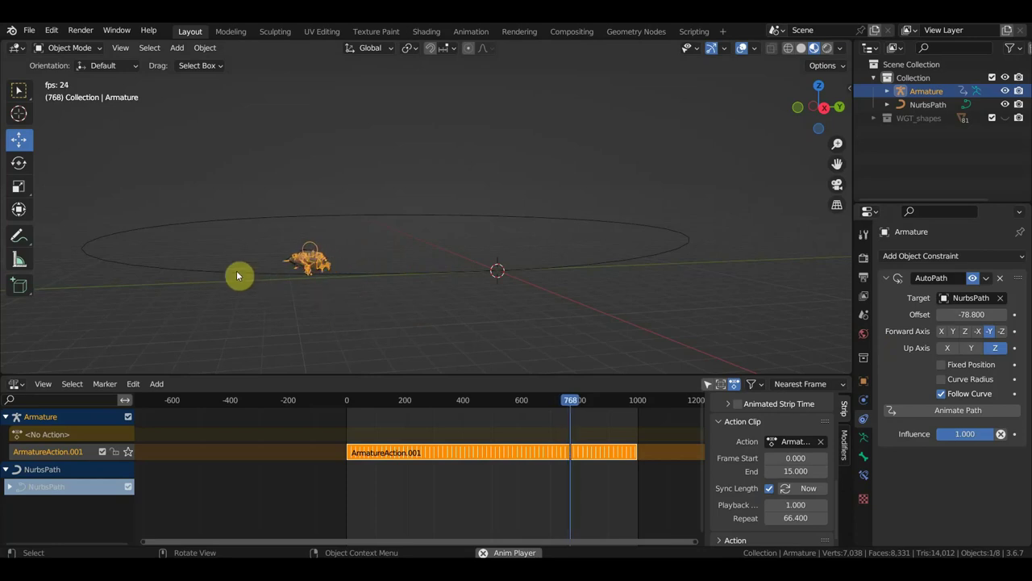
pyautogui.moveTo(941, 315); pyautogui.dragTo(968, 315)
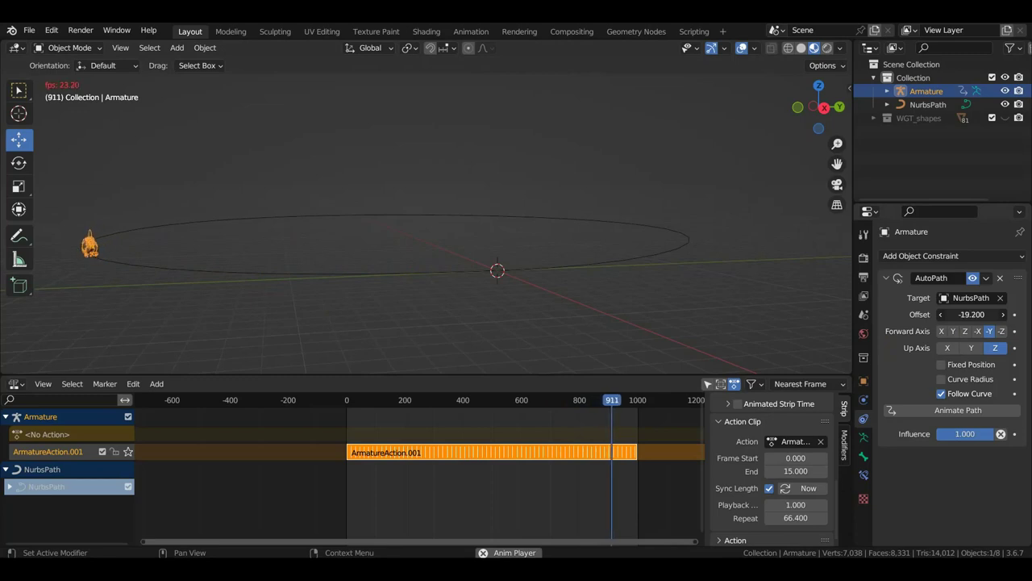
# - Raise the AutoPath offset from -18.2 up past zero, settling at 5.2
pyautogui.moveTo(971, 314); pyautogui.dragTo(980, 315)
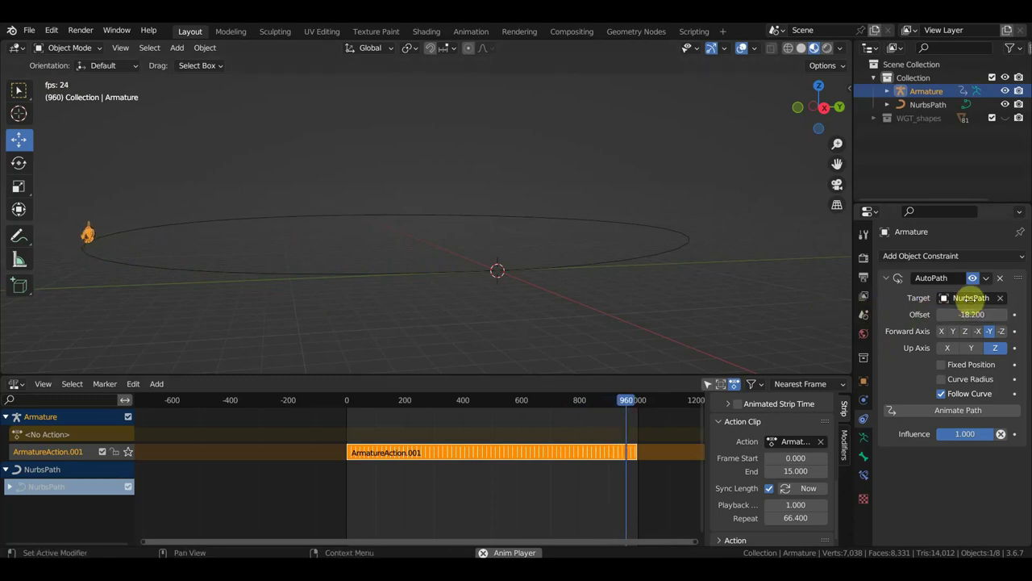
pyautogui.moveTo(964, 315); pyautogui.dragTo(987, 314)
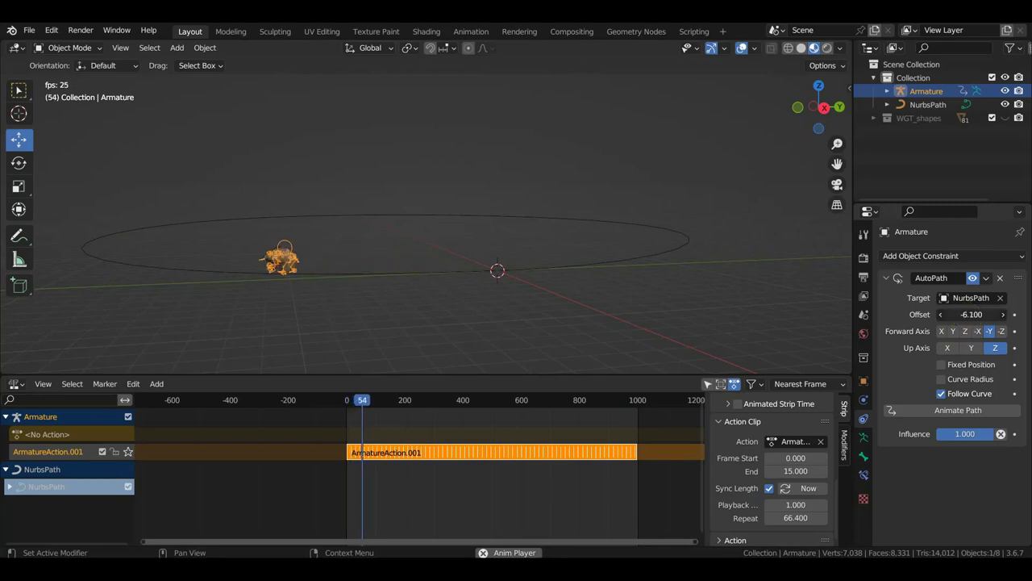
pyautogui.moveTo(966, 315); pyautogui.dragTo(972, 314)
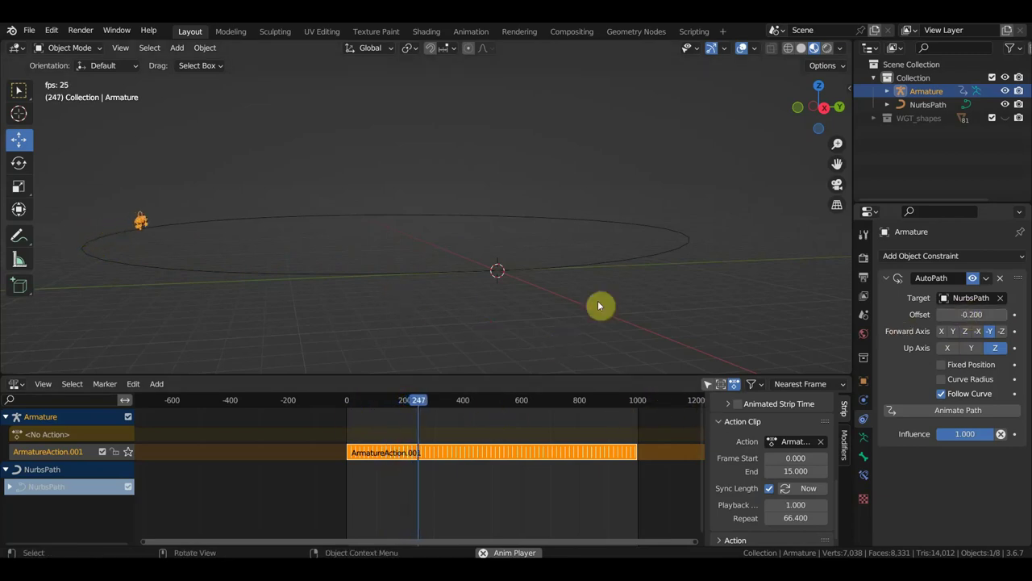
pyautogui.moveTo(983, 315); pyautogui.dragTo(968, 315)
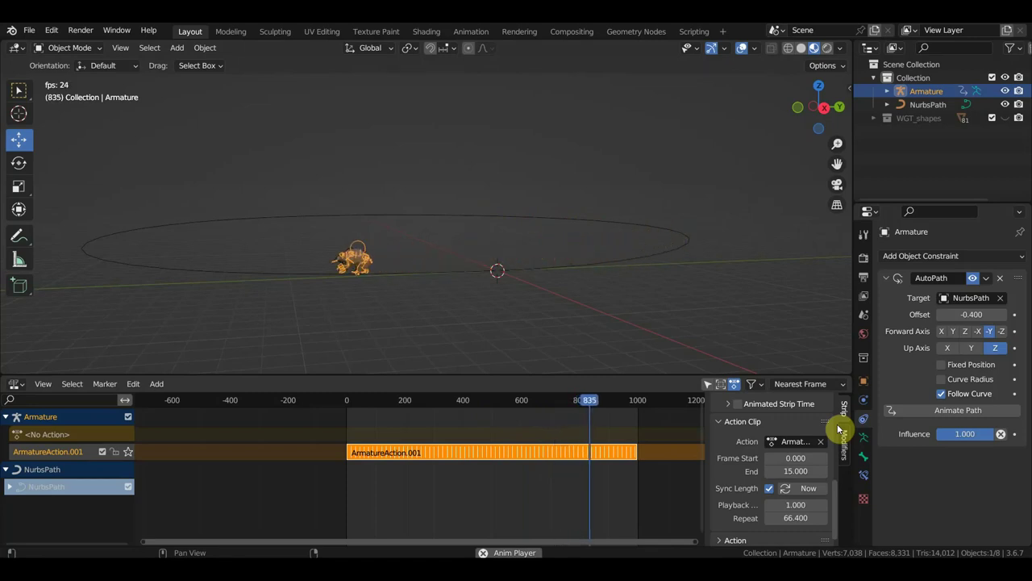
pyautogui.moveTo(967, 314); pyautogui.dragTo(1000, 315)
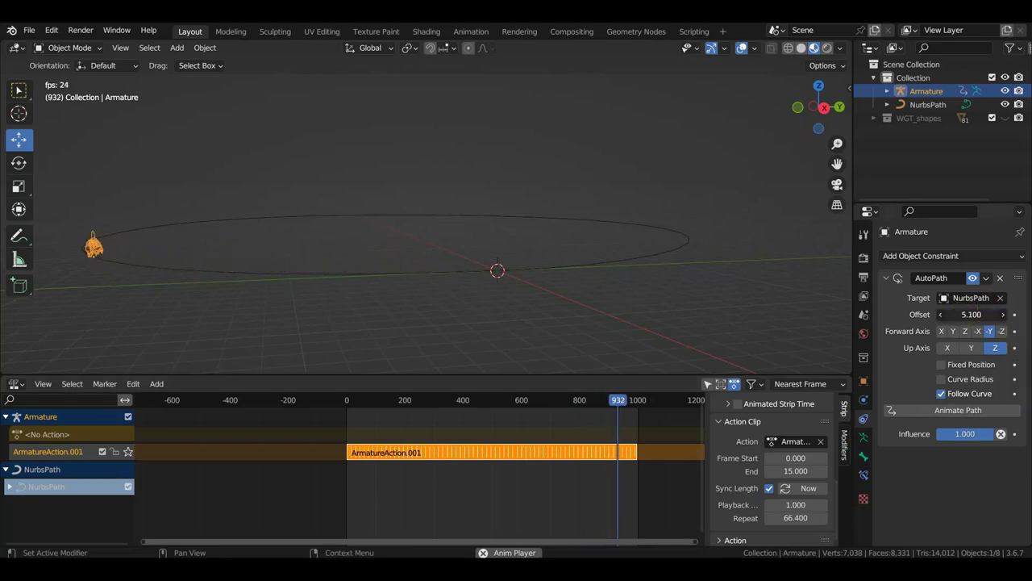
pyautogui.moveTo(968, 314); pyautogui.dragTo(958, 315)
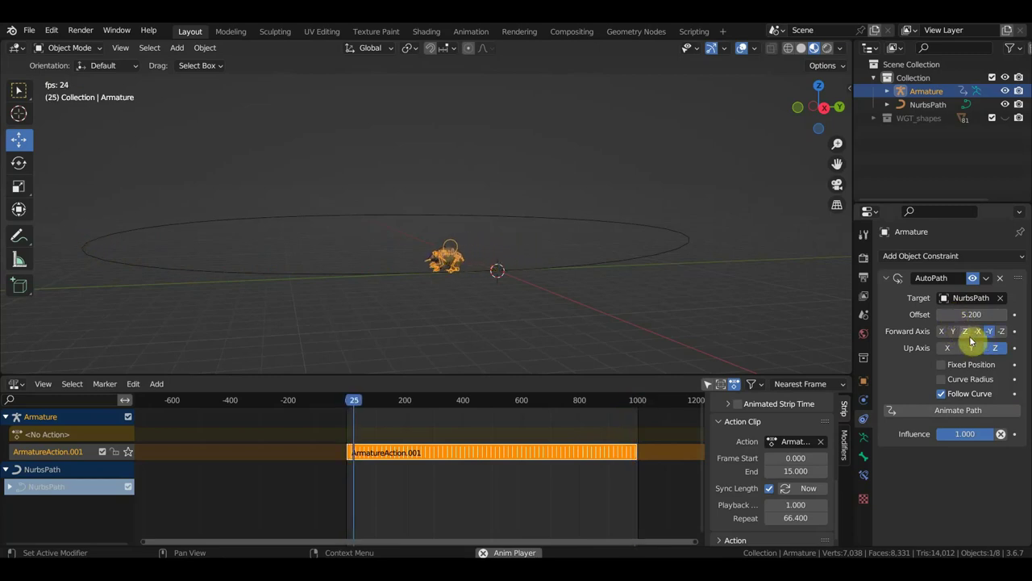
# - Jump to later frames of the walk and stop playback at frame 57
pyautogui.click(628, 403)
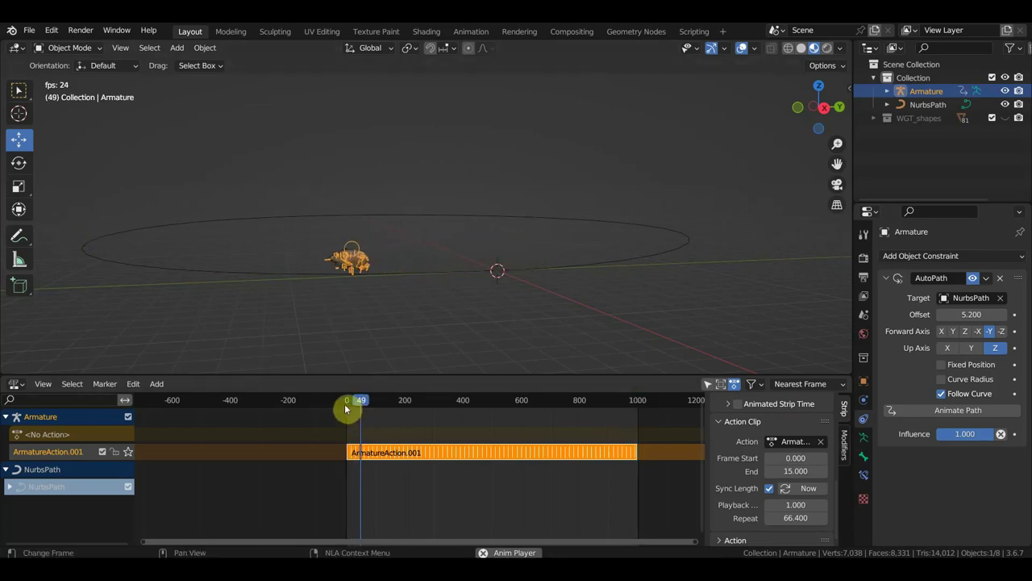
pyautogui.click(629, 403)
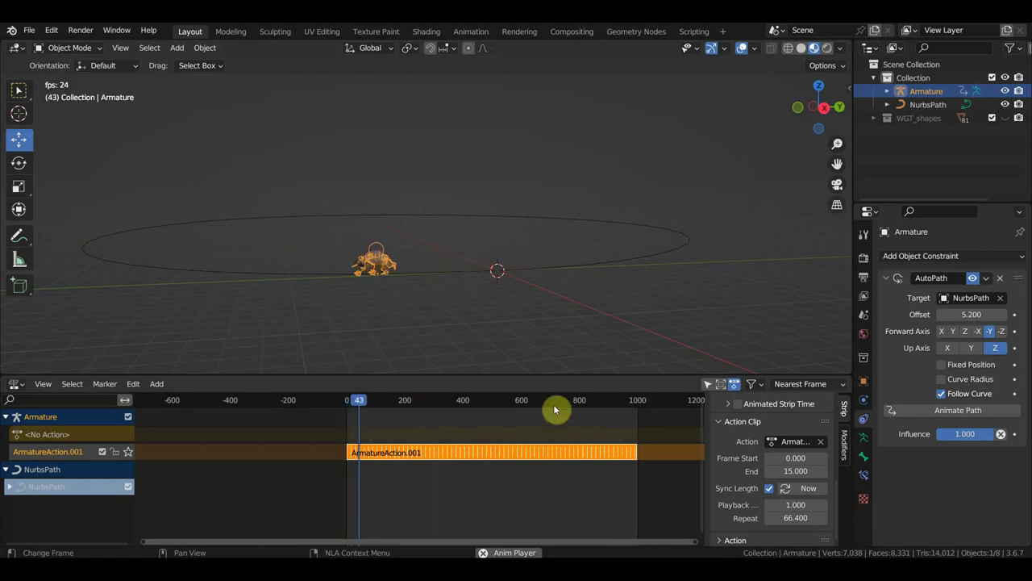
pyautogui.press('space')
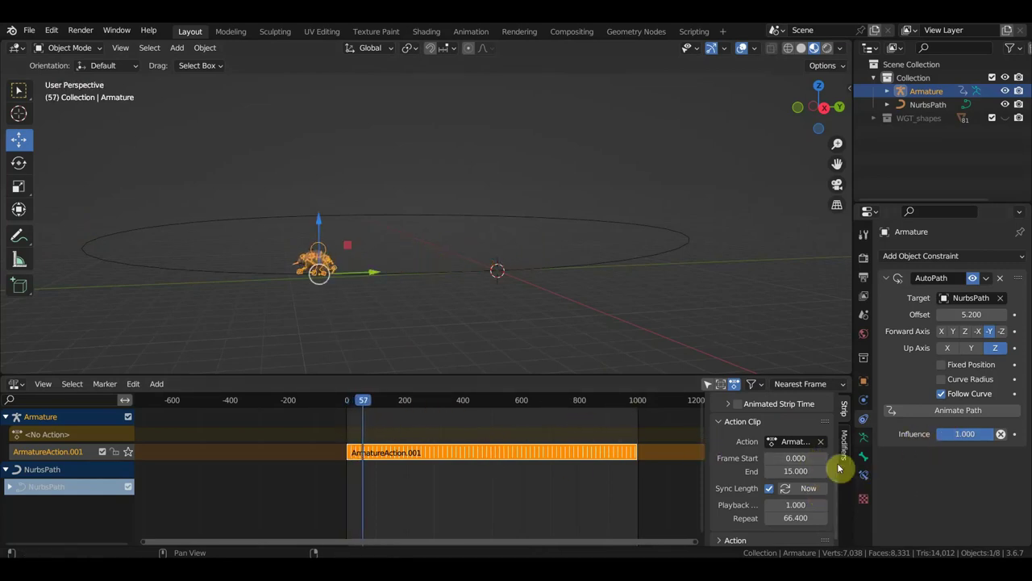
# - Select the NurbsPath, rewind to frame 0, and briefly play the walk along it
pyautogui.click(607, 262)
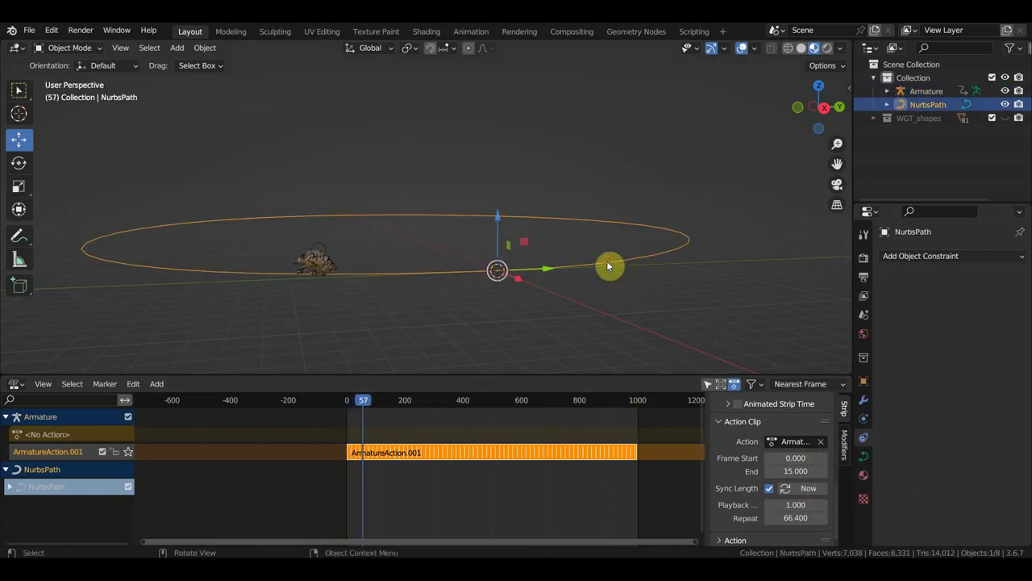
pyautogui.click(864, 456)
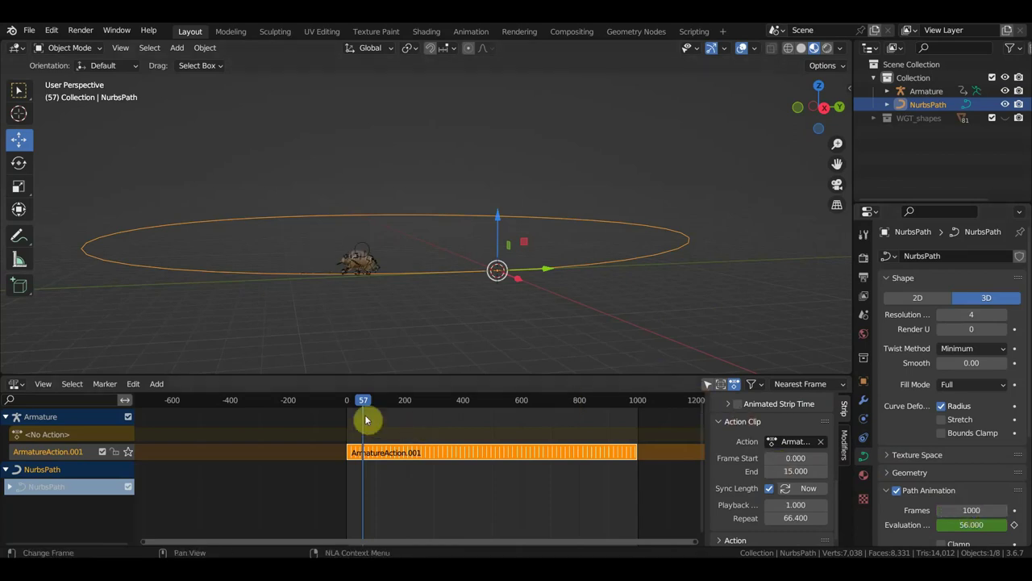
pyautogui.moveTo(359, 403); pyautogui.dragTo(346, 405)
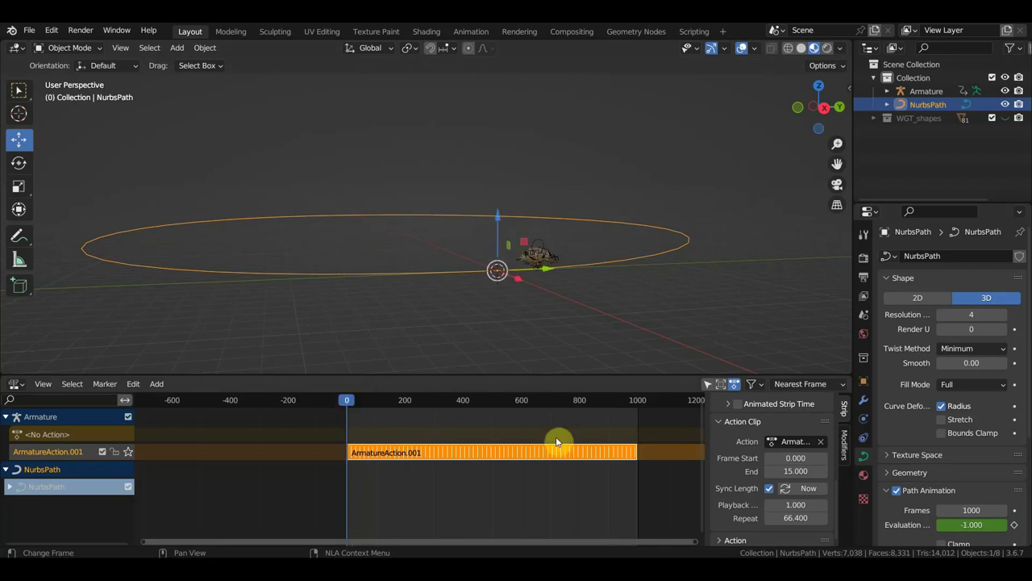
pyautogui.press('space')
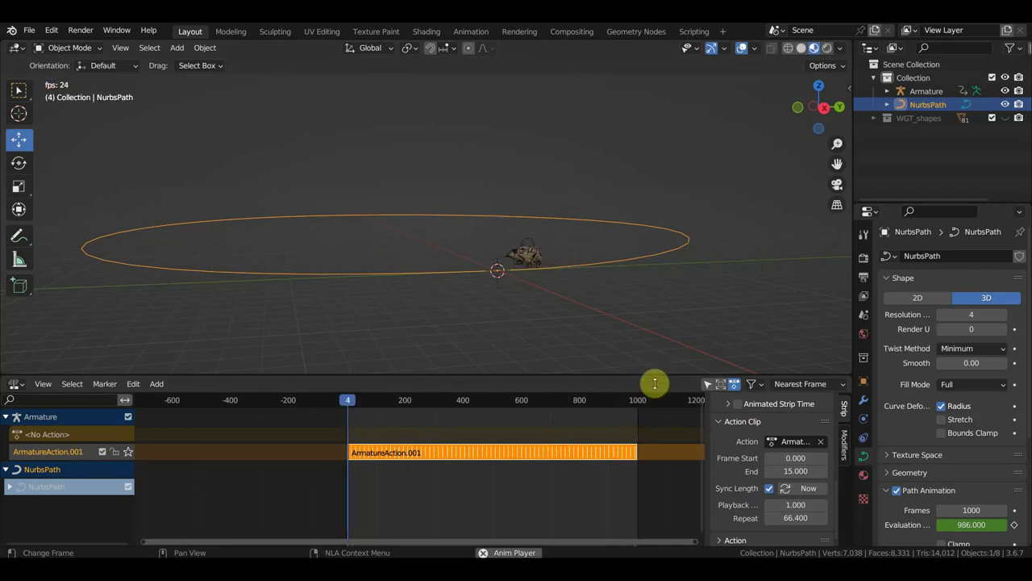
pyautogui.press('space')
# - Select the bear's armature and slide its AutoPath offset back from 5.2
pyautogui.scroll(3, 514, 318)
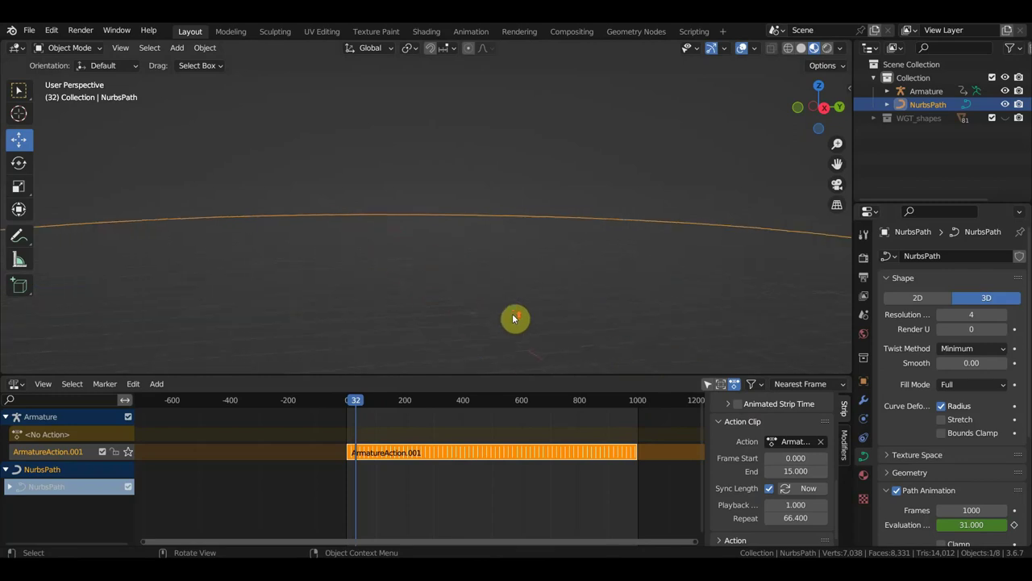
pyautogui.scroll(2, 513, 318)
pyautogui.moveTo(513, 318); pyautogui.dragTo(516, 286, button='middle')
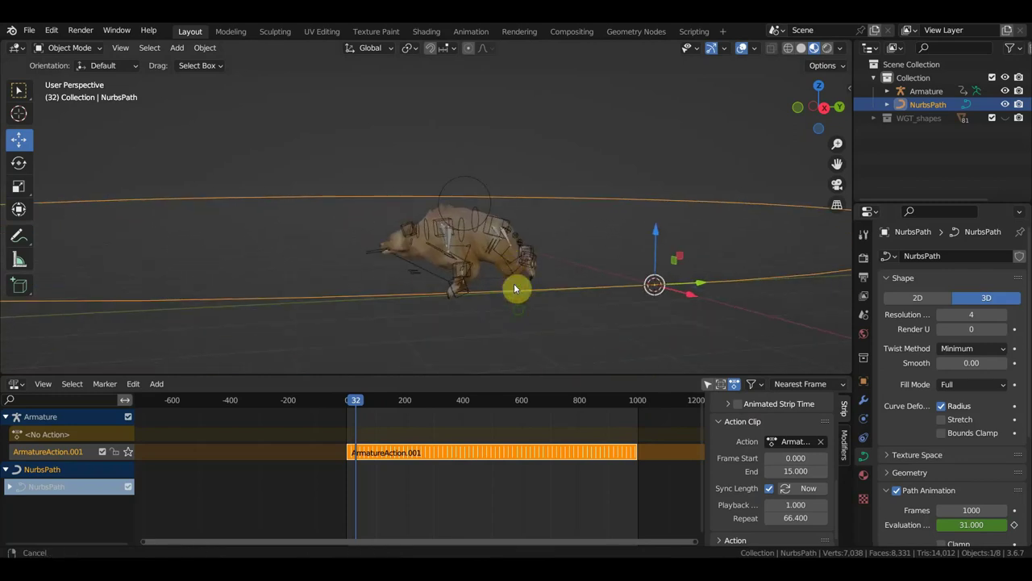
pyautogui.click(490, 198)
pyautogui.click(866, 416)
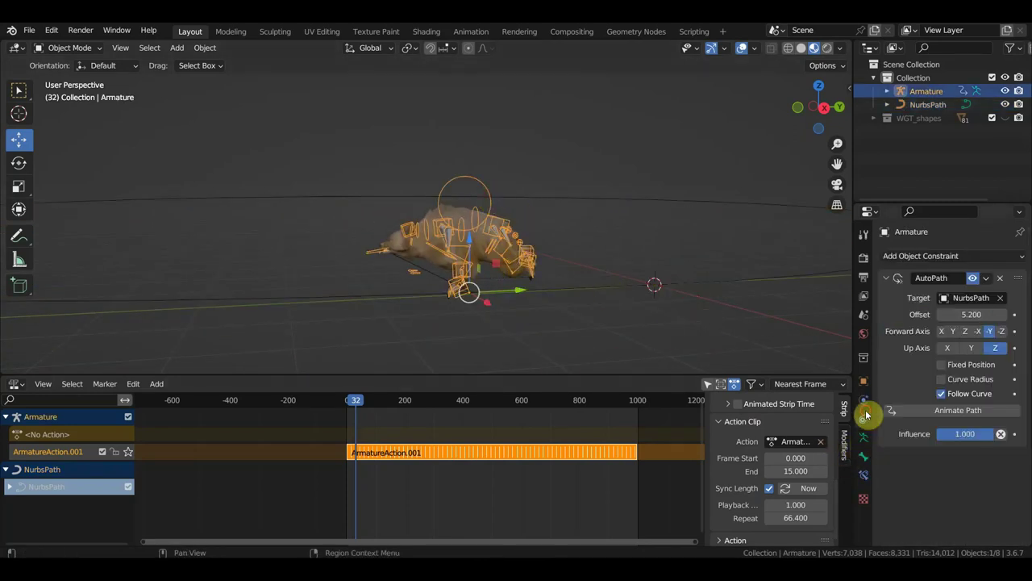
pyautogui.moveTo(971, 315); pyautogui.dragTo(904, 314)
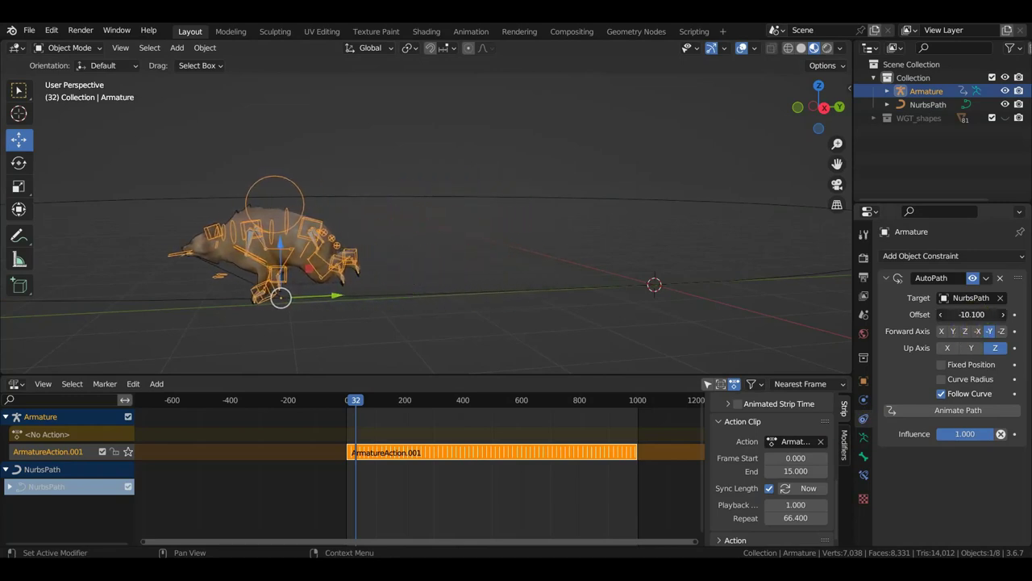
# - Push the AutoPath offset back to -25.500 while watching the walk, stopping near frame 956
pyautogui.moveTo(903, 315); pyautogui.dragTo(798, 315)
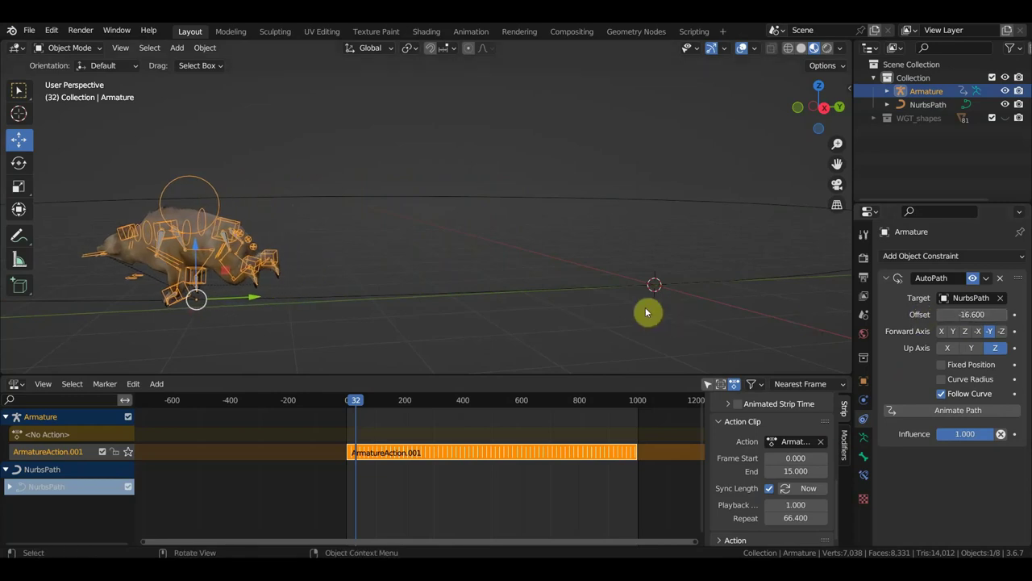
pyautogui.press('space')
pyautogui.moveTo(650, 311); pyautogui.dragTo(600, 328, button='middle')
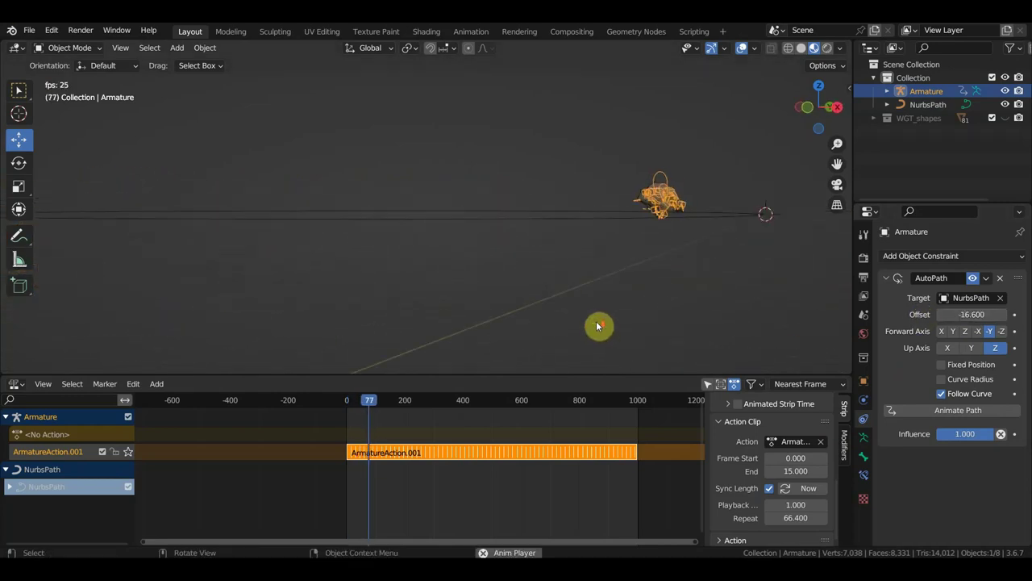
pyautogui.click(741, 48)
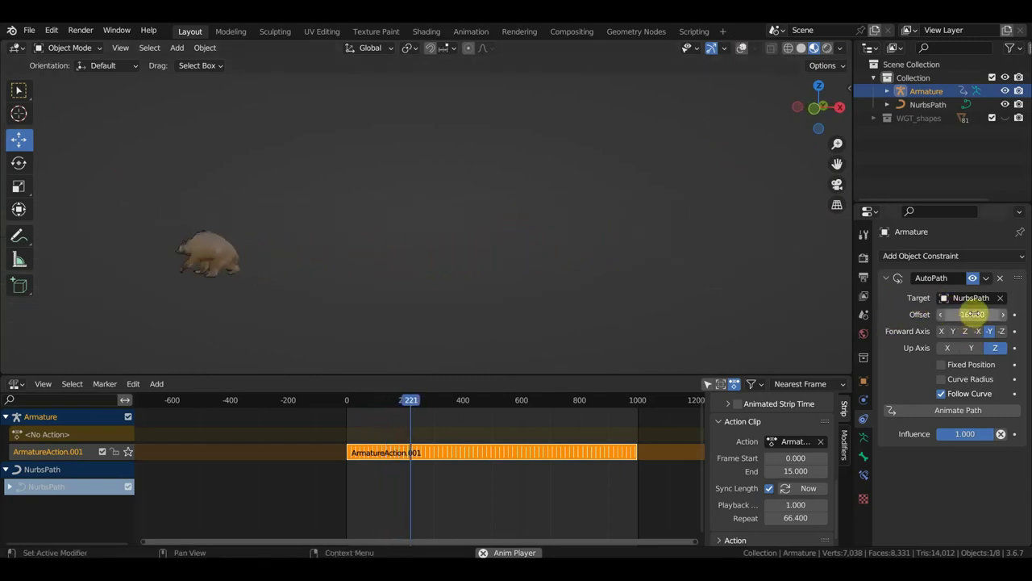
pyautogui.moveTo(972, 315); pyautogui.dragTo(917, 326)
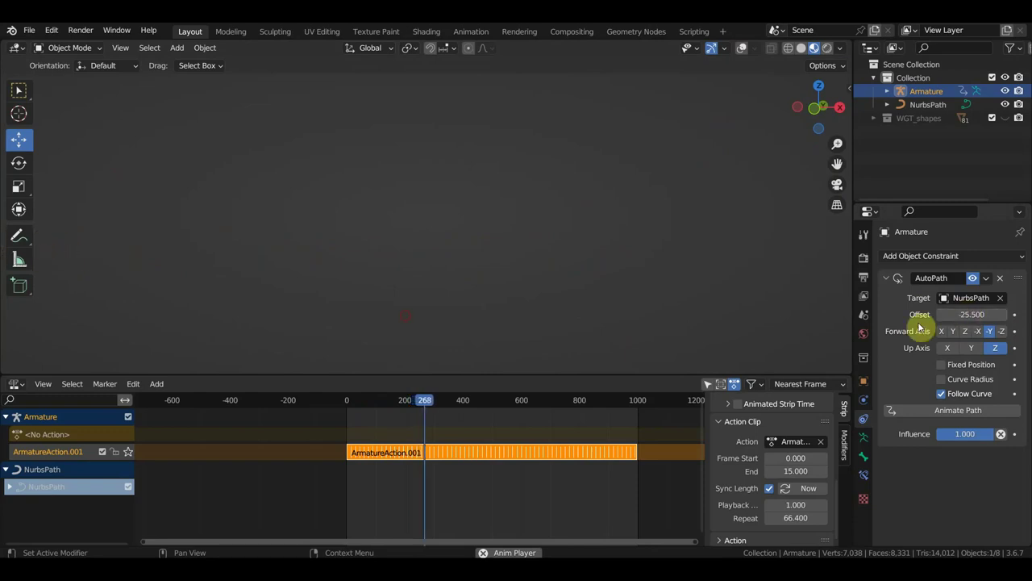
pyautogui.click(742, 48)
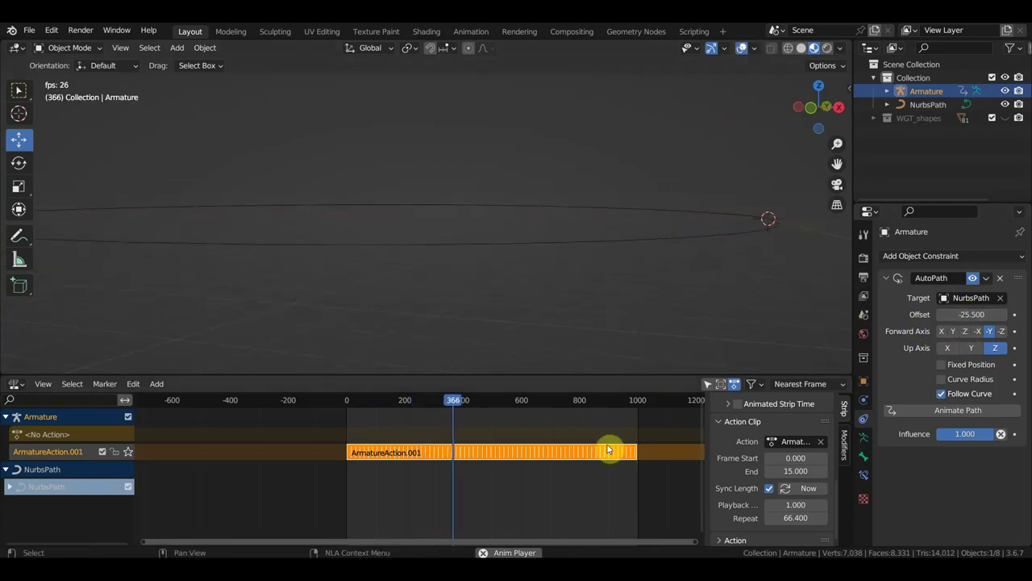
pyautogui.moveTo(664, 341); pyautogui.dragTo(594, 350, button='middle')
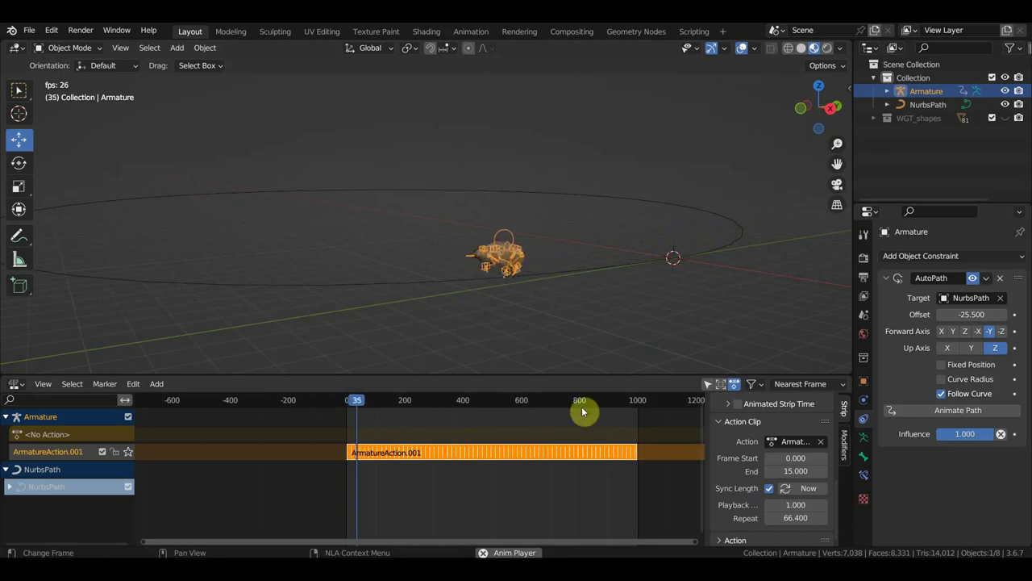
pyautogui.click(619, 403)
pyautogui.press('space')
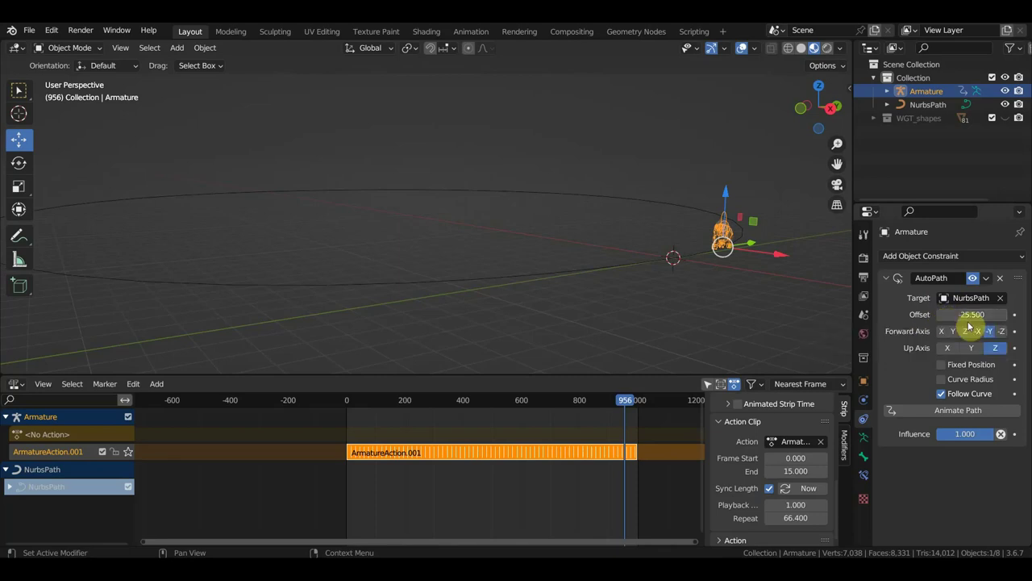
pyautogui.press('-')
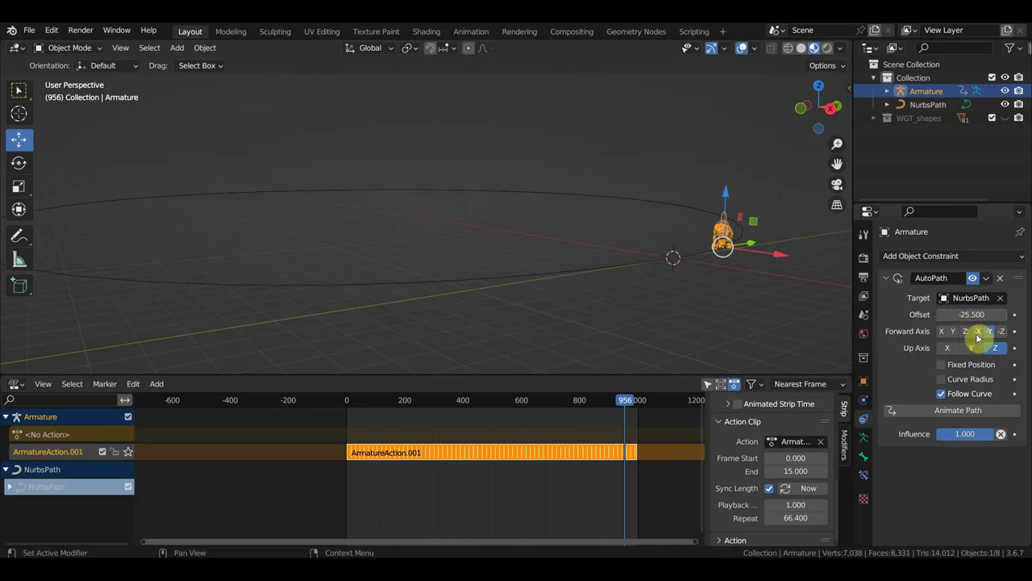
pyautogui.click(942, 379)
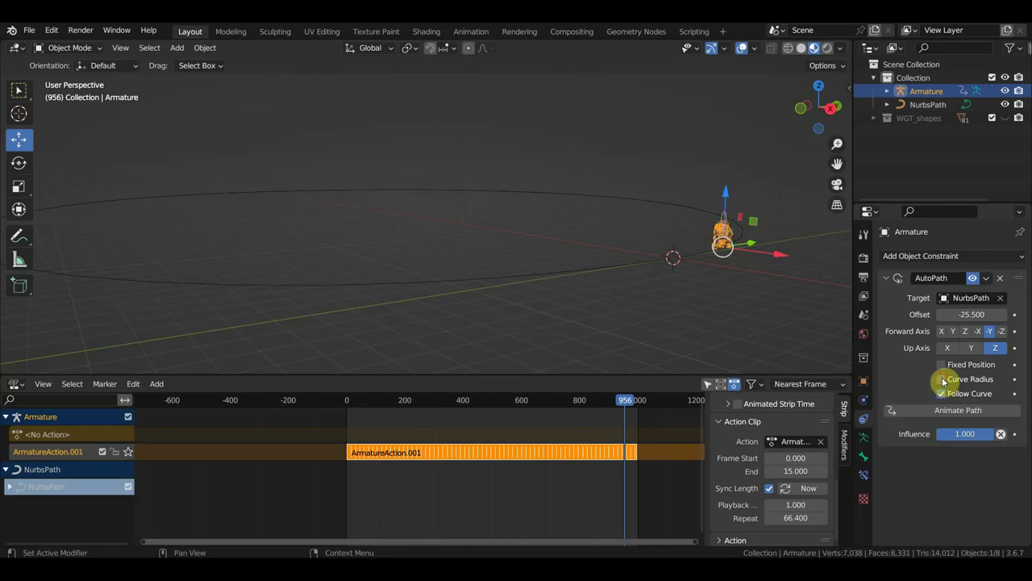
pyautogui.click(942, 366)
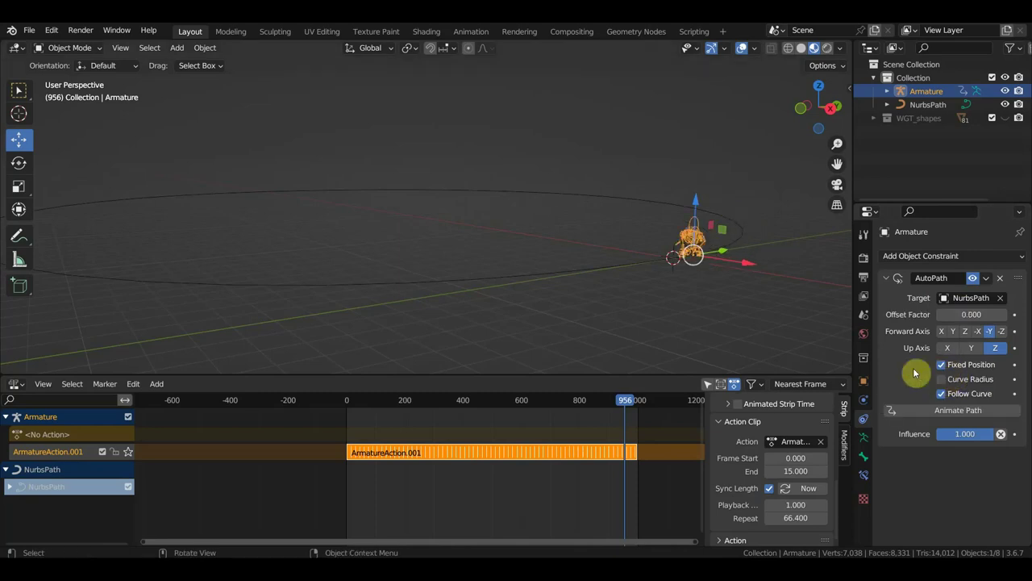
pyautogui.press('space')
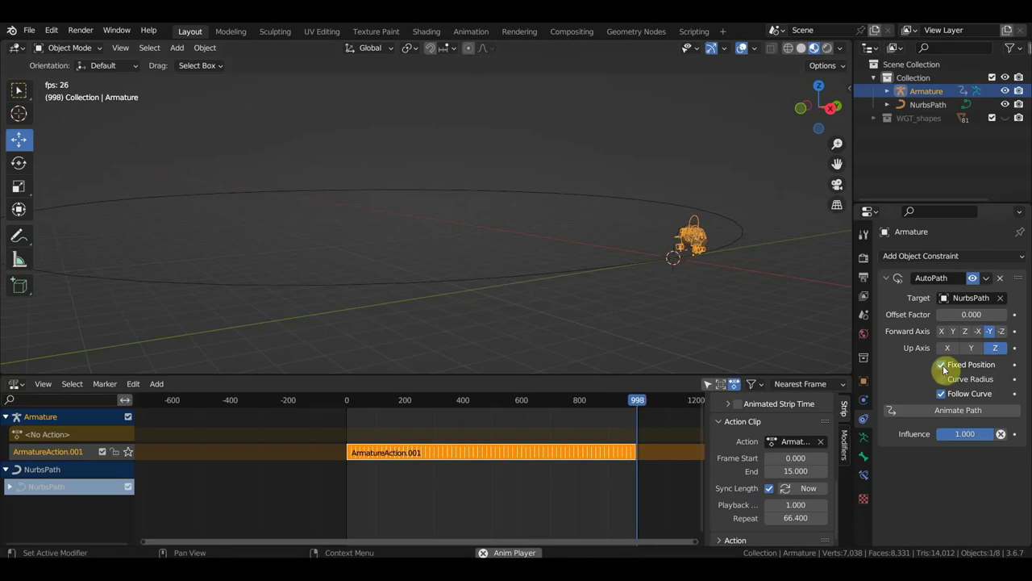
pyautogui.click(942, 364)
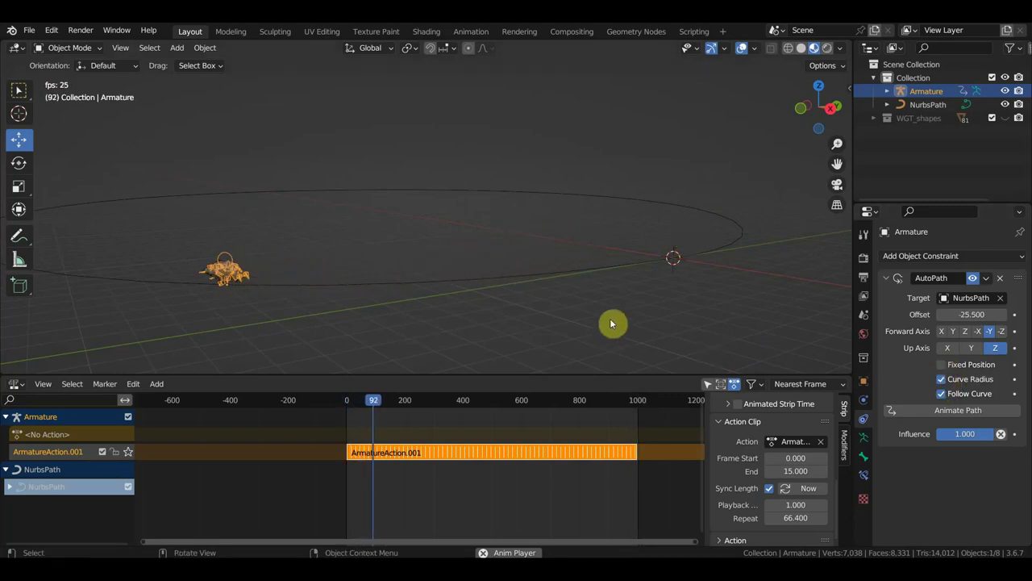
pyautogui.moveTo(364, 313); pyautogui.dragTo(472, 307, button='middle')
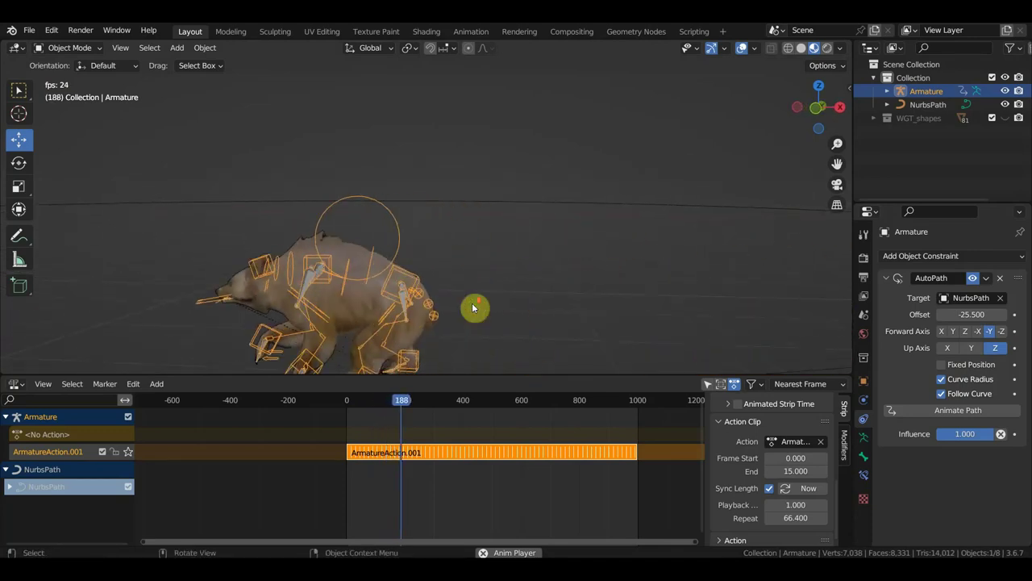
pyautogui.press('space')
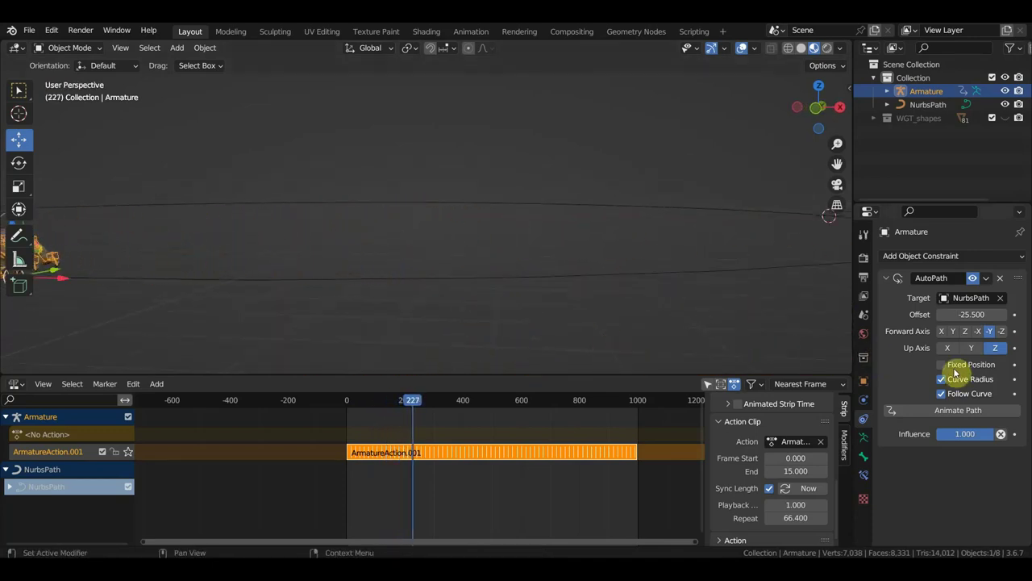
pyautogui.click(941, 379)
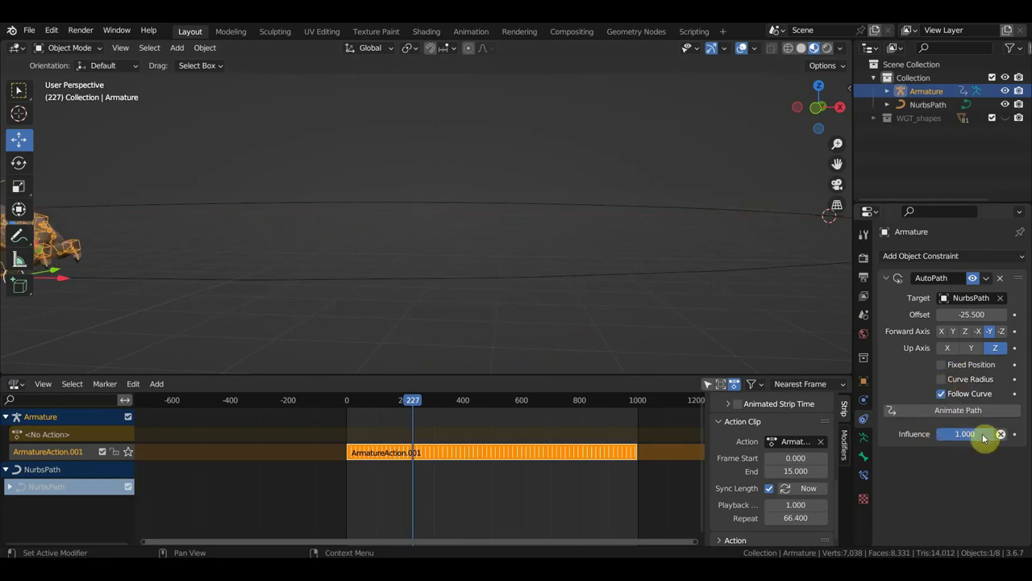
pyautogui.moveTo(984, 437); pyautogui.dragTo(972, 436)
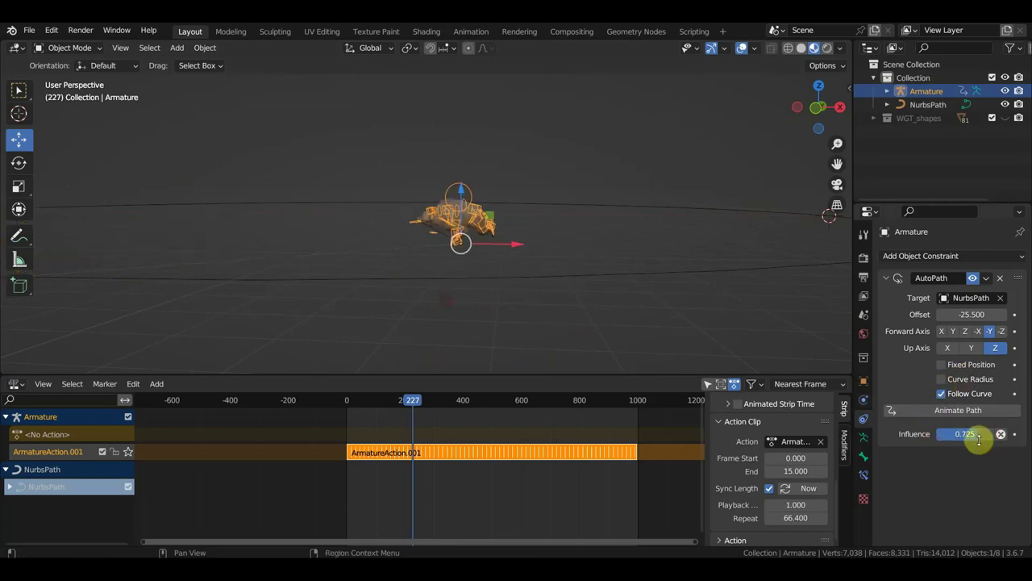
pyautogui.press('space')
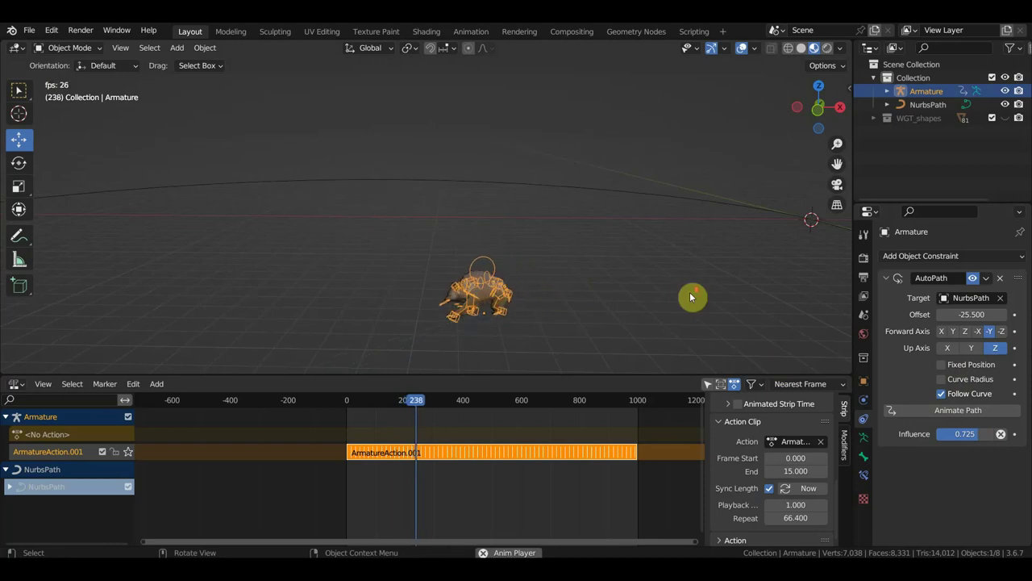
pyautogui.moveTo(690, 298); pyautogui.dragTo(706, 314, button='middle')
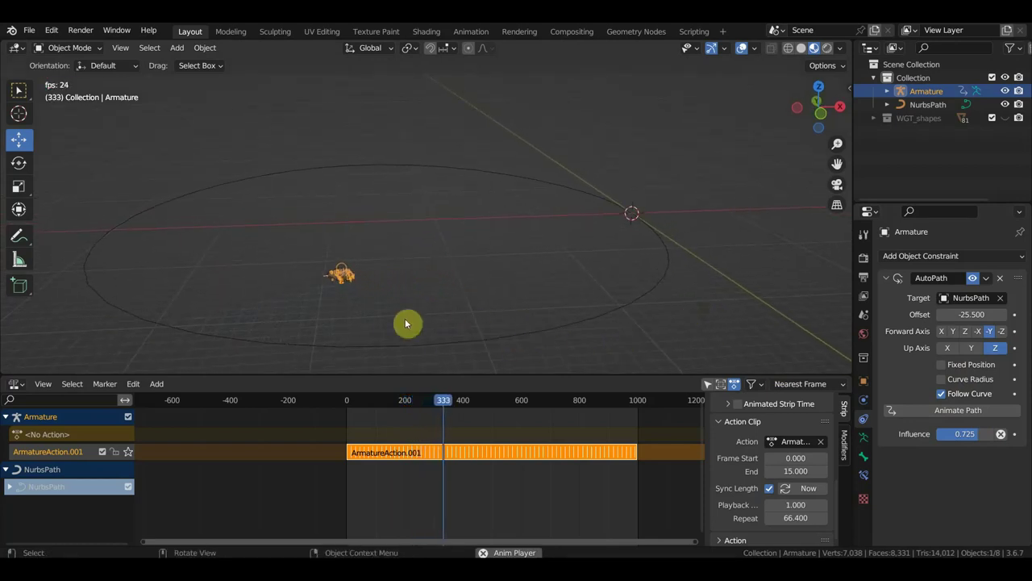
pyautogui.moveTo(968, 436); pyautogui.dragTo(988, 434)
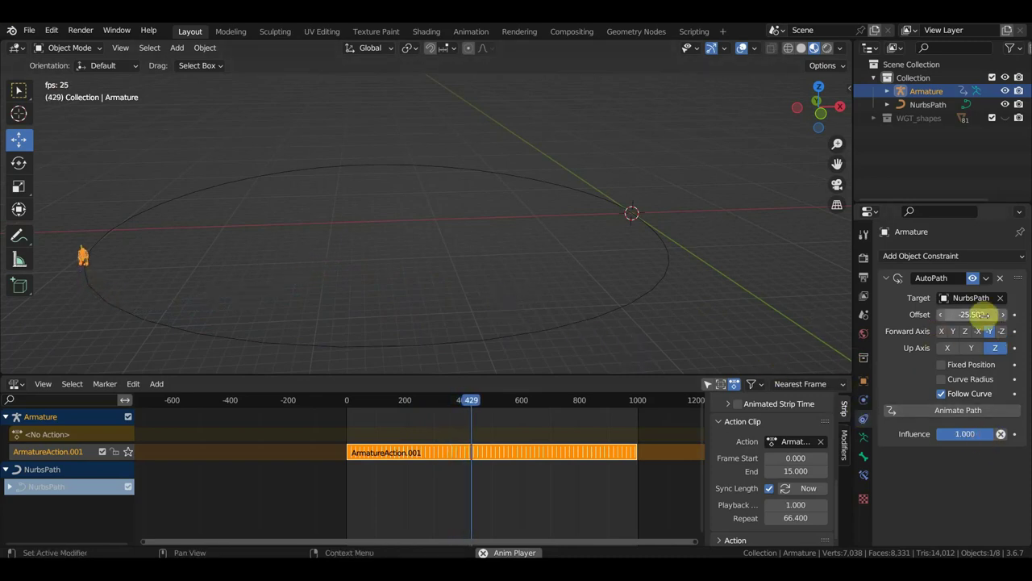
# - Raise the AutoPath offset to 137.900 during playback, then stop near frame 953
pyautogui.moveTo(971, 314); pyautogui.dragTo(996, 315)
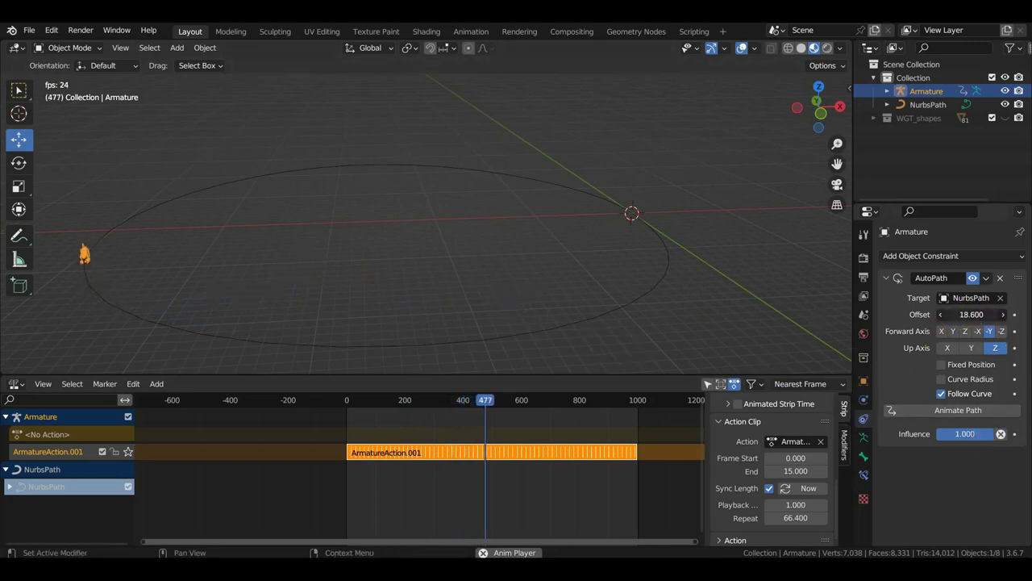
pyautogui.moveTo(971, 315); pyautogui.dragTo(992, 315)
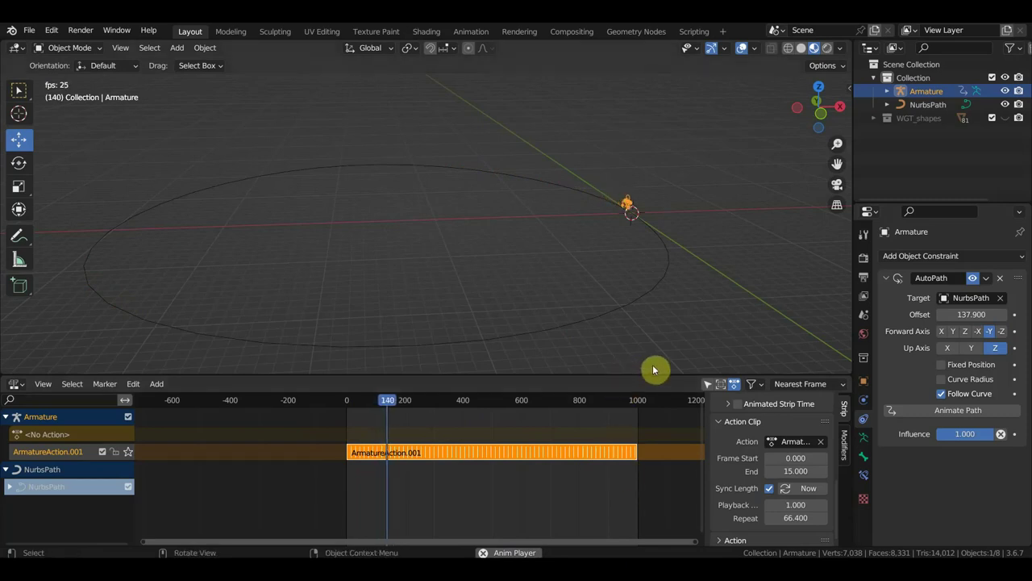
pyautogui.click(621, 406)
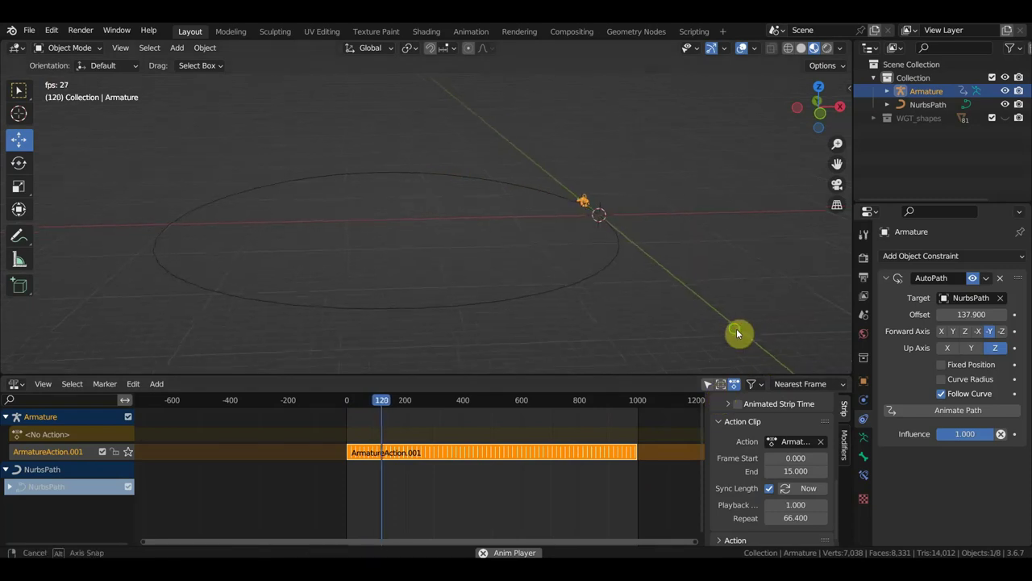
pyautogui.moveTo(737, 333); pyautogui.dragTo(658, 309, button='middle')
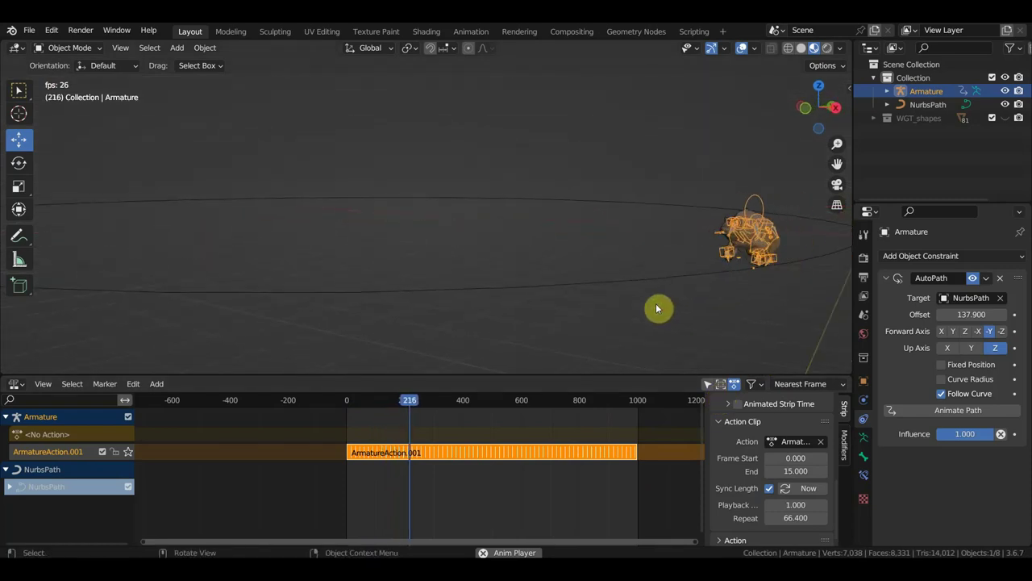
pyautogui.press('space')
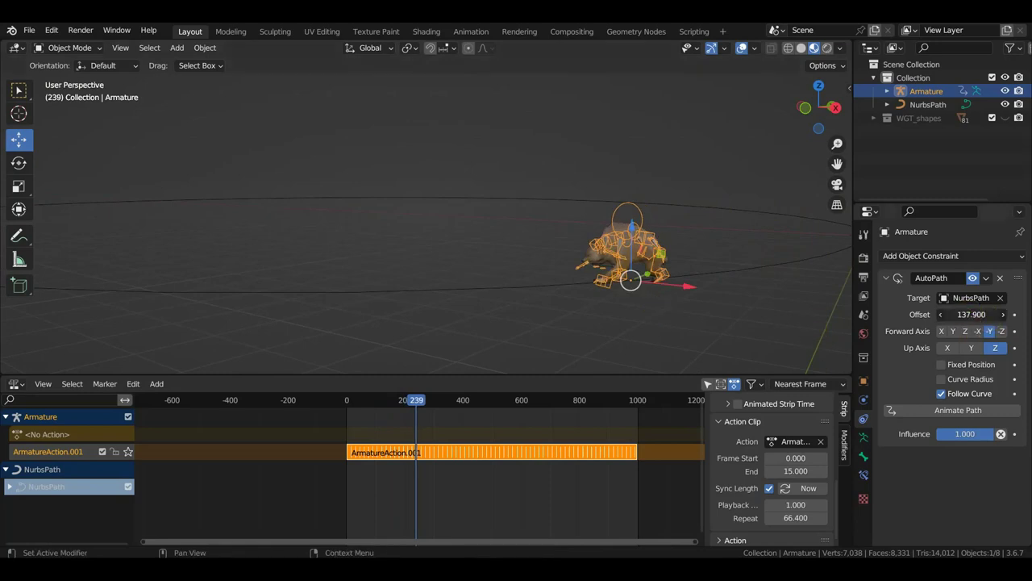
pyautogui.write('0')
# - Reset the AutoPath offset to 0 and replay the walk around the path
pyautogui.press('Return')
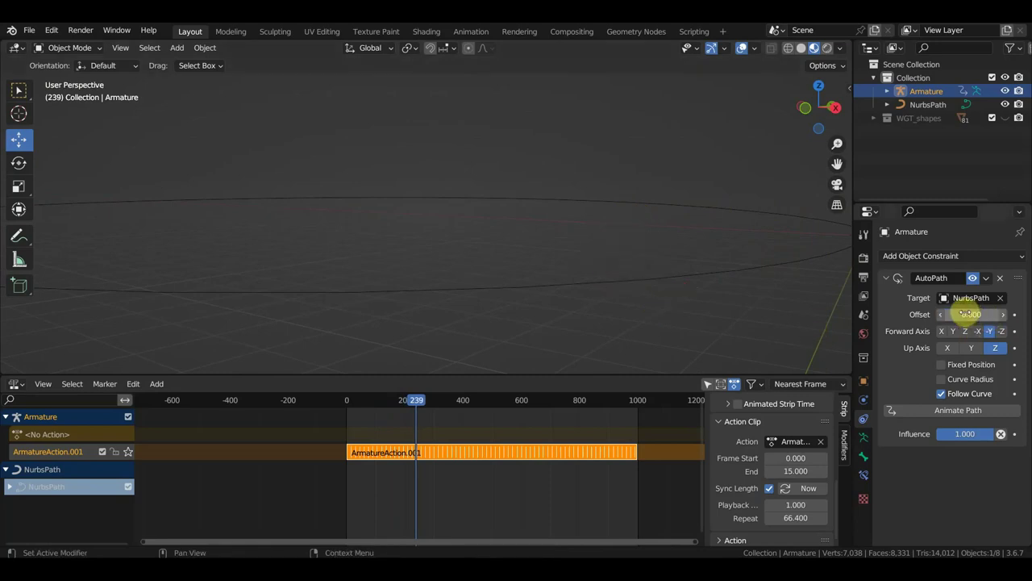
pyautogui.moveTo(822, 303)
pyautogui.mouseDown(button='middle')
pyautogui.moveTo(792, 282)
pyautogui.moveTo(1, 283)
pyautogui.mouseUp(button='middle')
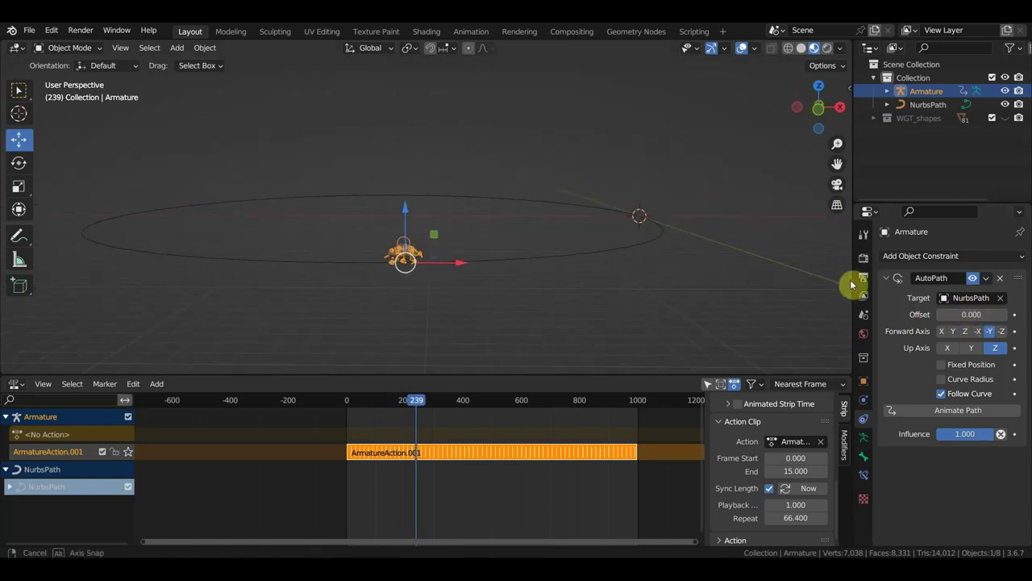
pyautogui.moveTo(228, 264)
pyautogui.mouseDown(button='middle')
pyautogui.moveTo(290, 269)
pyautogui.moveTo(283, 265)
pyautogui.mouseUp(button='middle')
pyautogui.press('space')
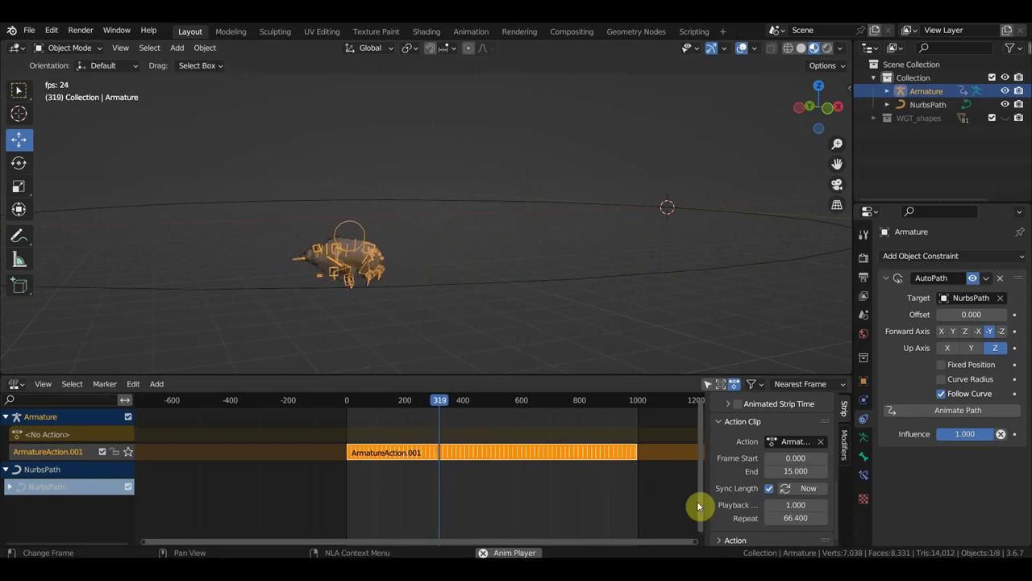
# - Set the walk strip's playback scale to 0.400, then 0.800, previewing near frame 900
pyautogui.moveTo(796, 504)
pyautogui.mouseDown()
pyautogui.moveTo(766, 504)
pyautogui.moveTo(814, 504)
pyautogui.moveTo(802, 518)
pyautogui.mouseUp()
pyautogui.write('0.800')
pyautogui.click(798, 518)
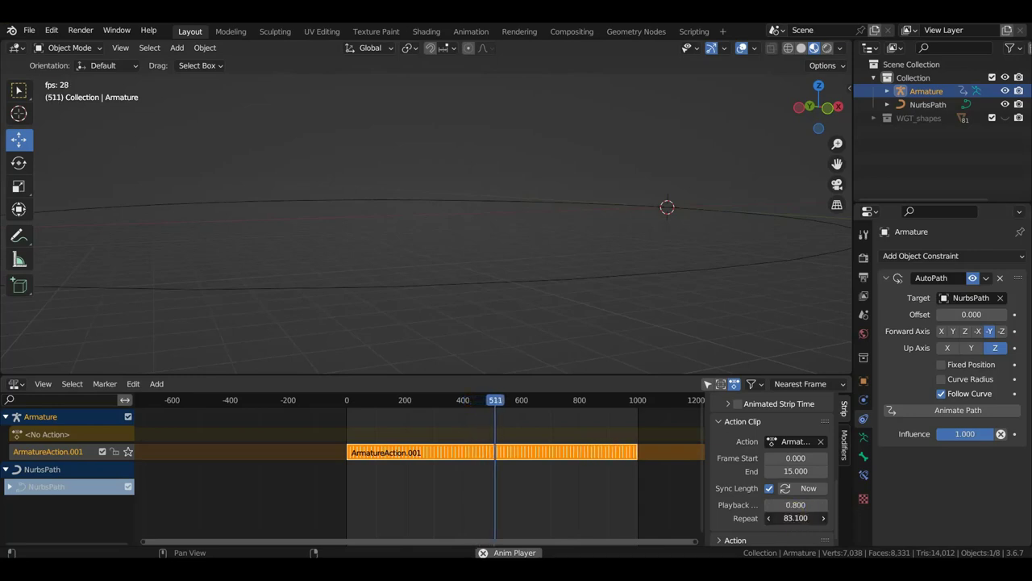
pyautogui.click(609, 403)
pyautogui.moveTo(602, 334)
pyautogui.mouseDown(button='middle')
pyautogui.moveTo(520, 341)
pyautogui.moveTo(461, 329)
pyautogui.moveTo(548, 306)
pyautogui.moveTo(530, 314)
pyautogui.mouseUp(button='middle')
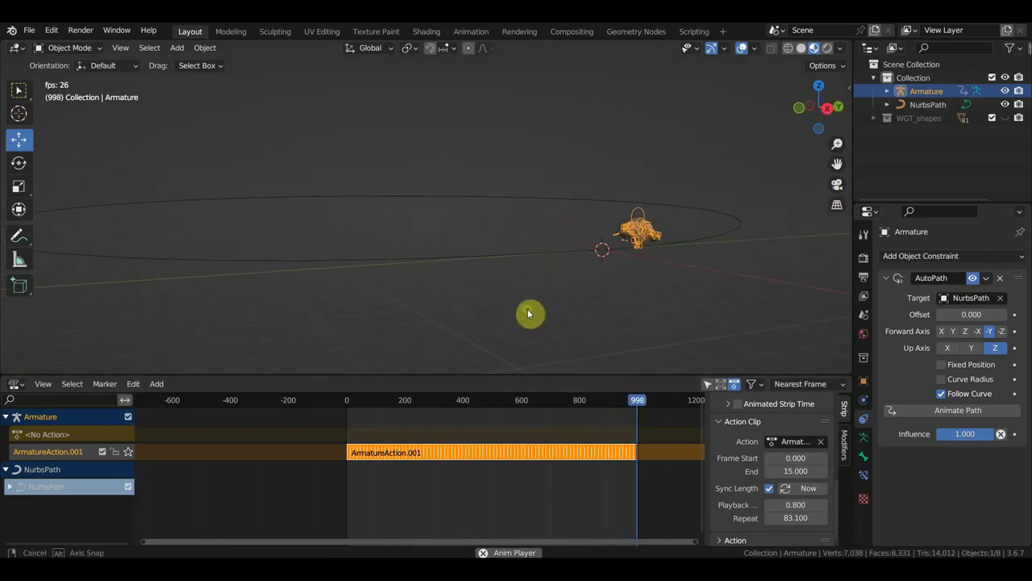
pyautogui.press('space')
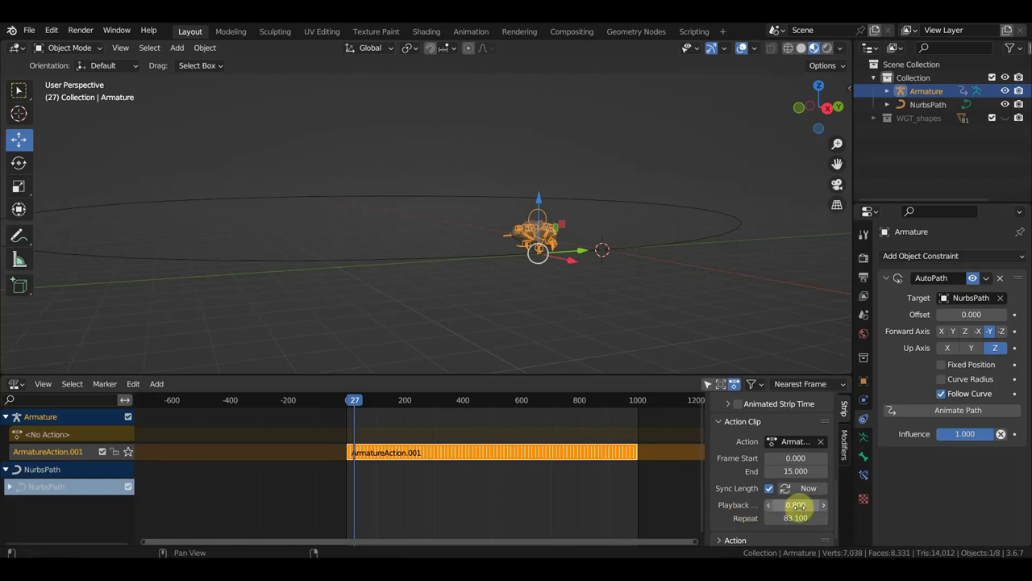
# - Raise the walk strip's playback scale to 1.000 and replay the walk near frame 940
pyautogui.moveTo(795, 505); pyautogui.dragTo(815, 505)
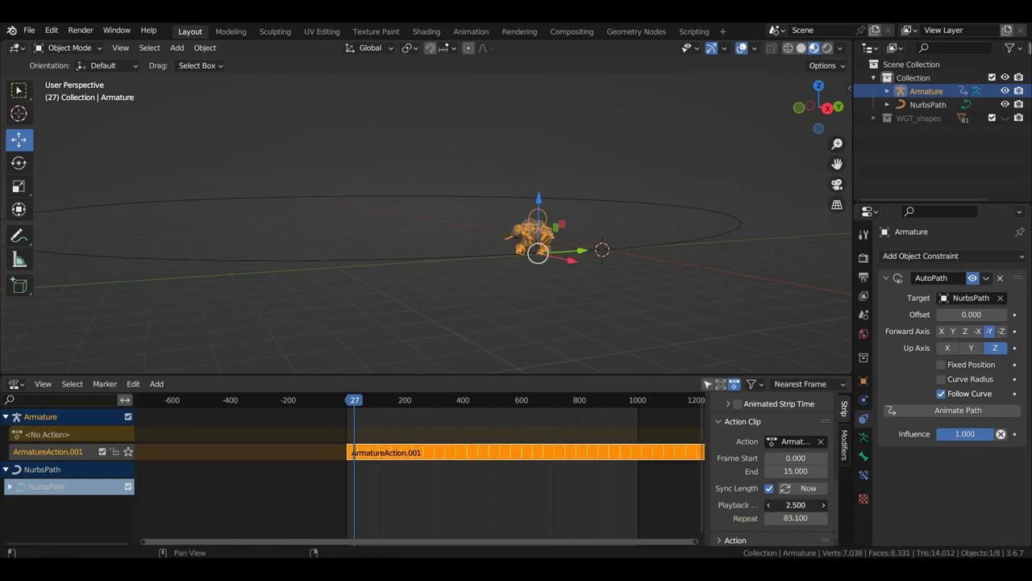
pyautogui.press('space')
pyautogui.click(619, 402)
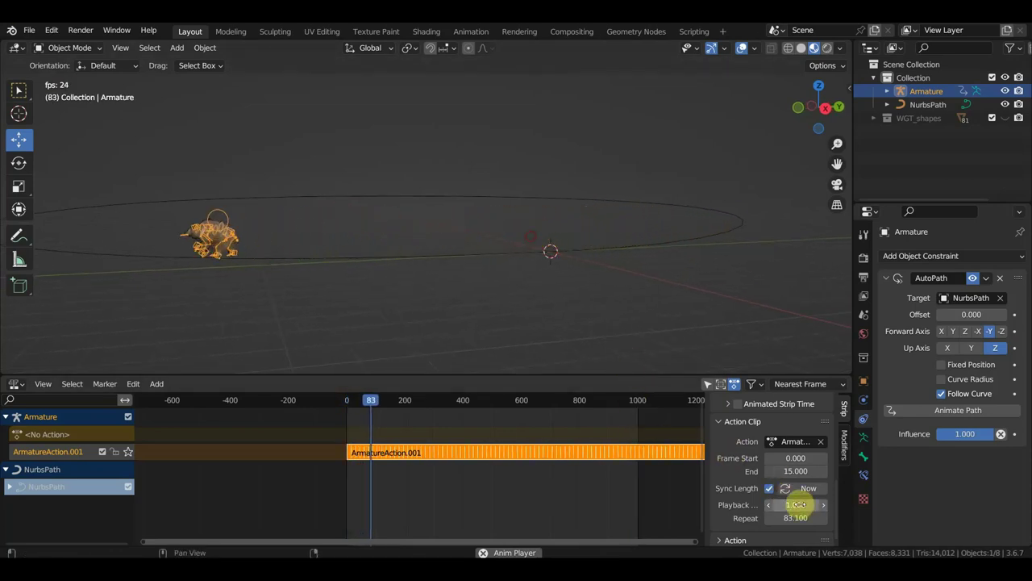
pyautogui.moveTo(609, 350); pyautogui.dragTo(679, 334, button='middle')
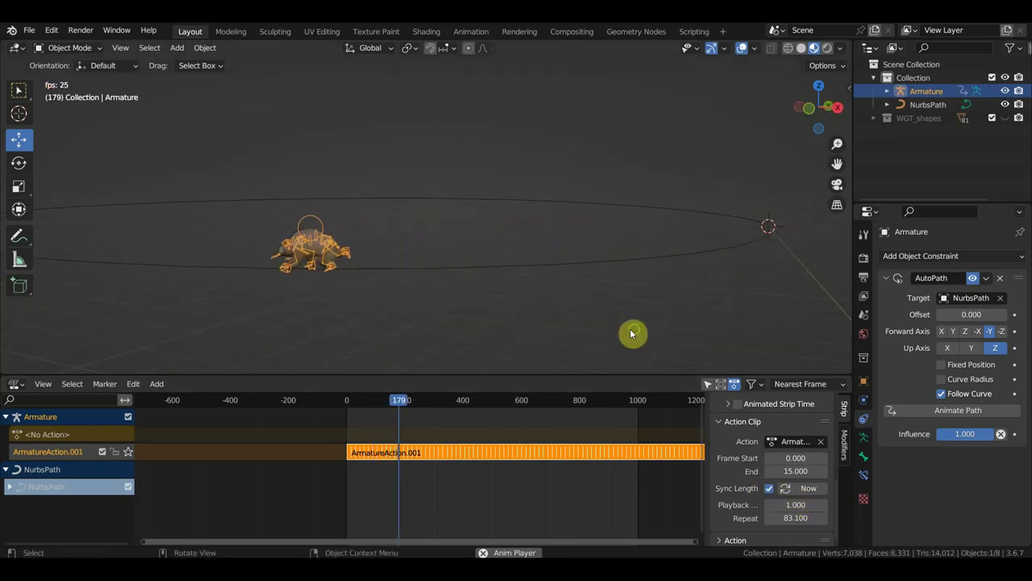
pyautogui.moveTo(634, 334)
pyautogui.mouseDown(button='middle')
pyautogui.moveTo(679, 334)
pyautogui.moveTo(624, 334)
pyautogui.moveTo(643, 333)
pyautogui.moveTo(621, 295)
pyautogui.moveTo(629, 295)
pyautogui.mouseUp(button='middle')
pyautogui.press('space')
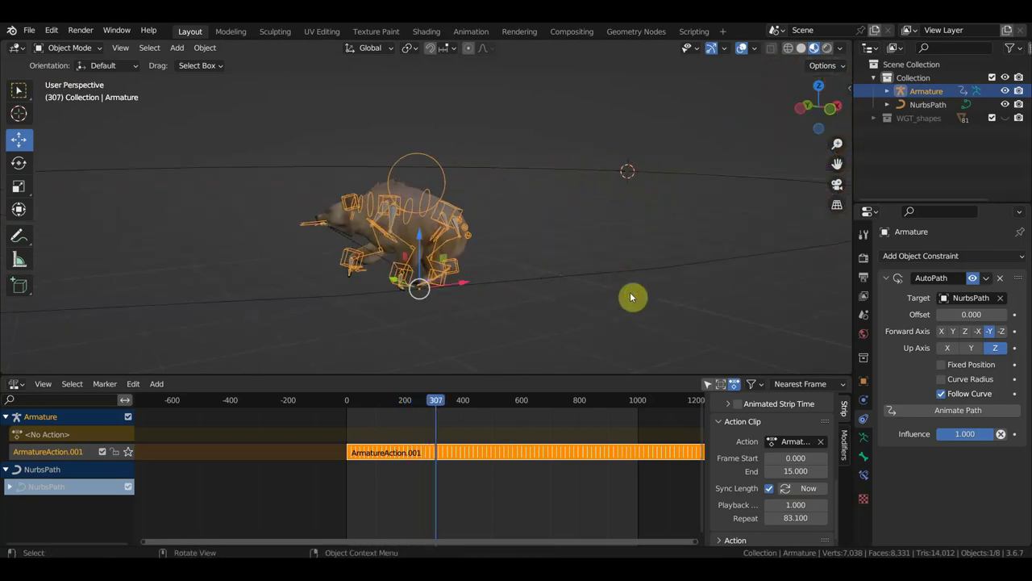
pyautogui.click(177, 47)
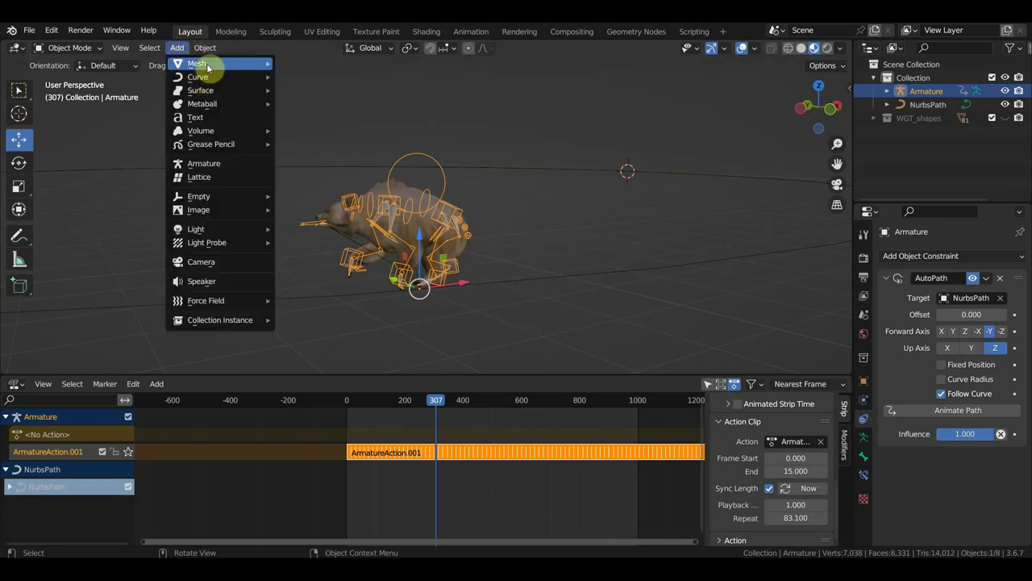
# - Add a Camera object to the scene and return the timeline to frame 0
pyautogui.click(225, 264)
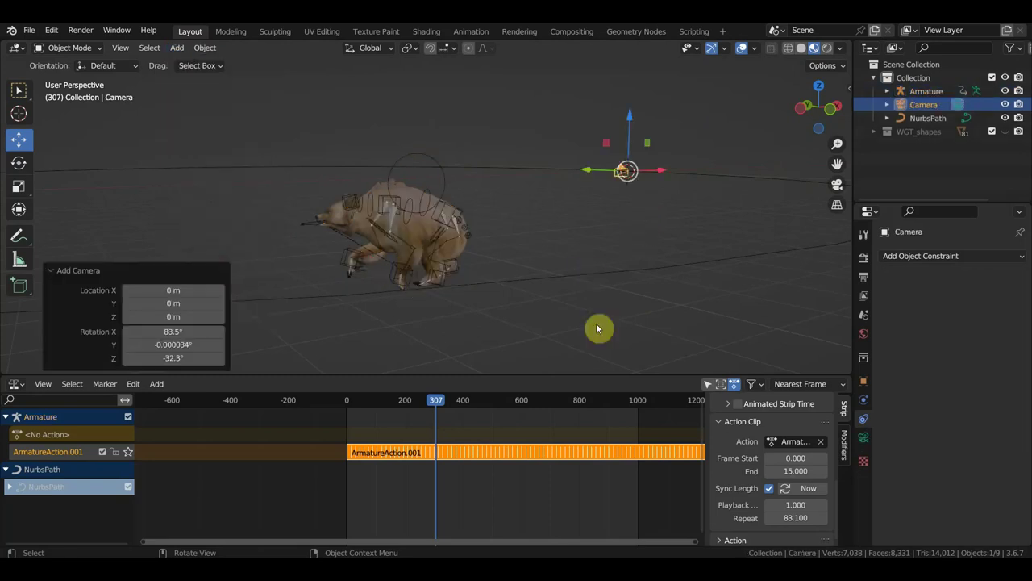
pyautogui.click(347, 404)
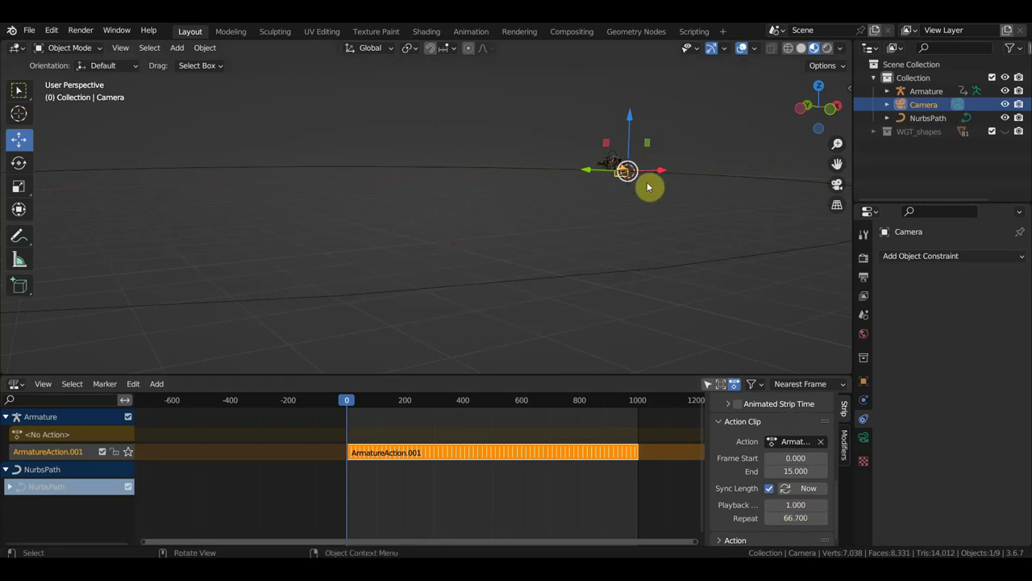
# - Look through the new camera and fly it to a close three-quarter front view of the bear
pyautogui.press('KP_0')
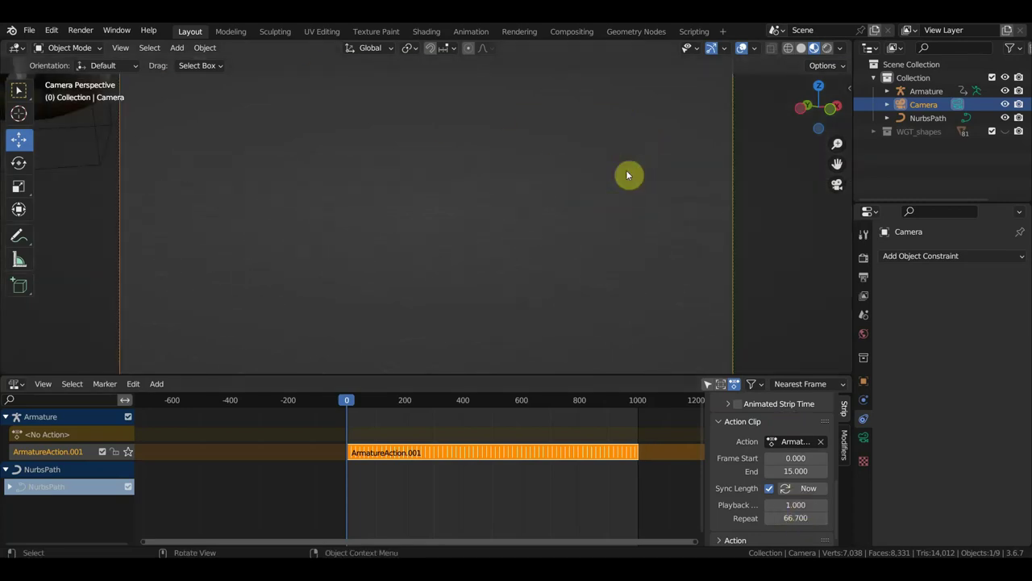
pyautogui.hotkey('shift', '`')
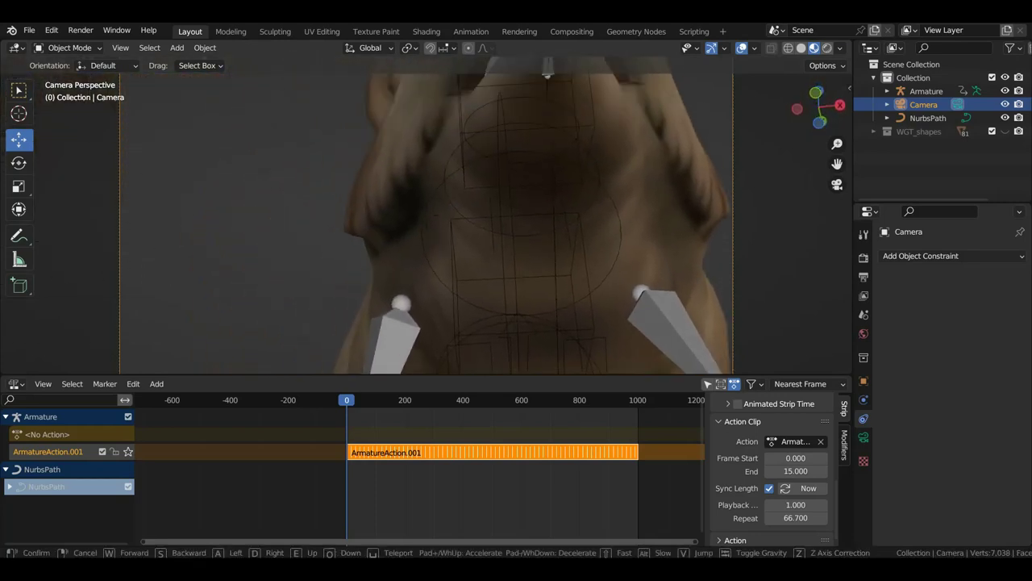
pyautogui.press('s')
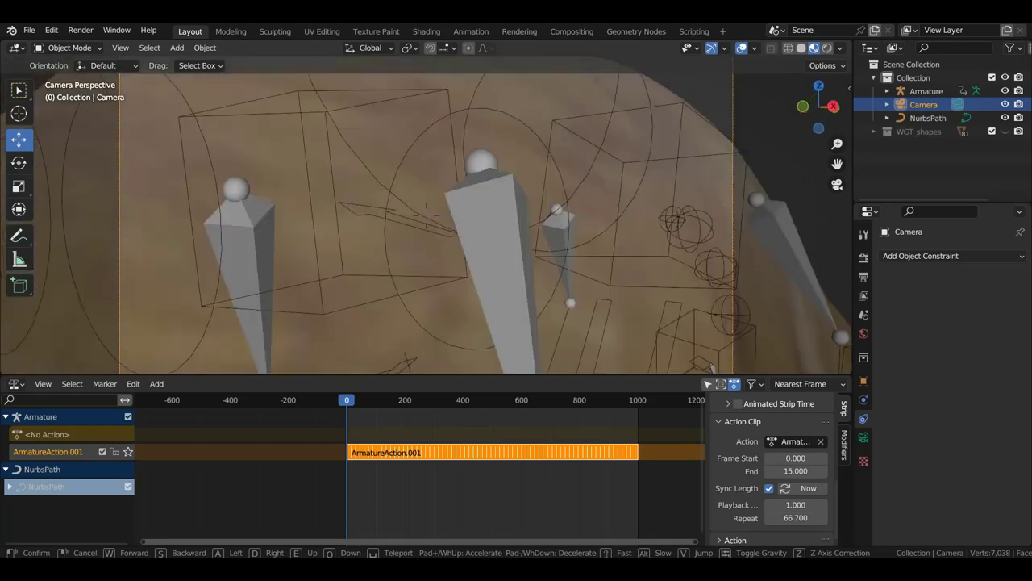
pyautogui.press('a')
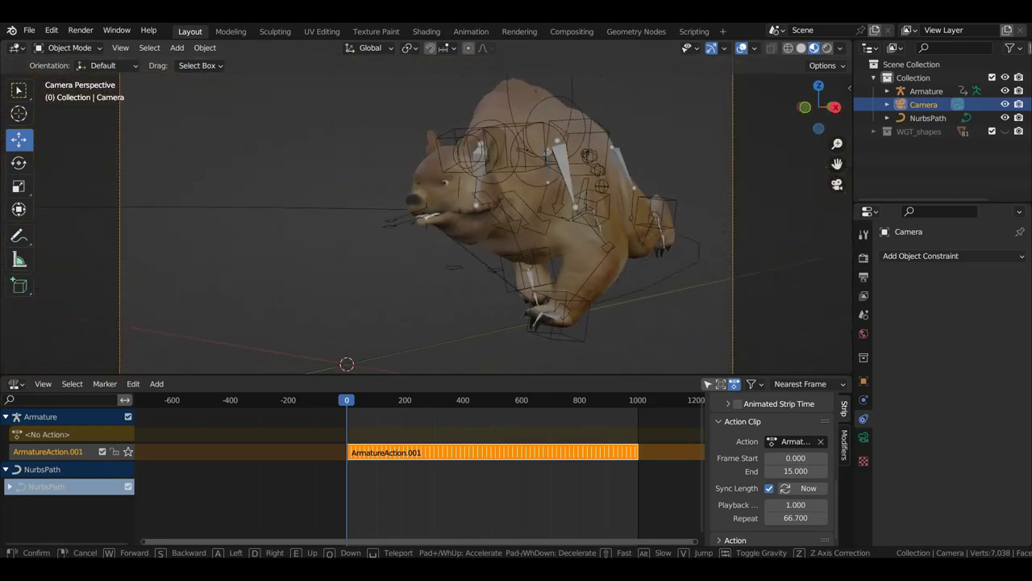
pyautogui.press('a')
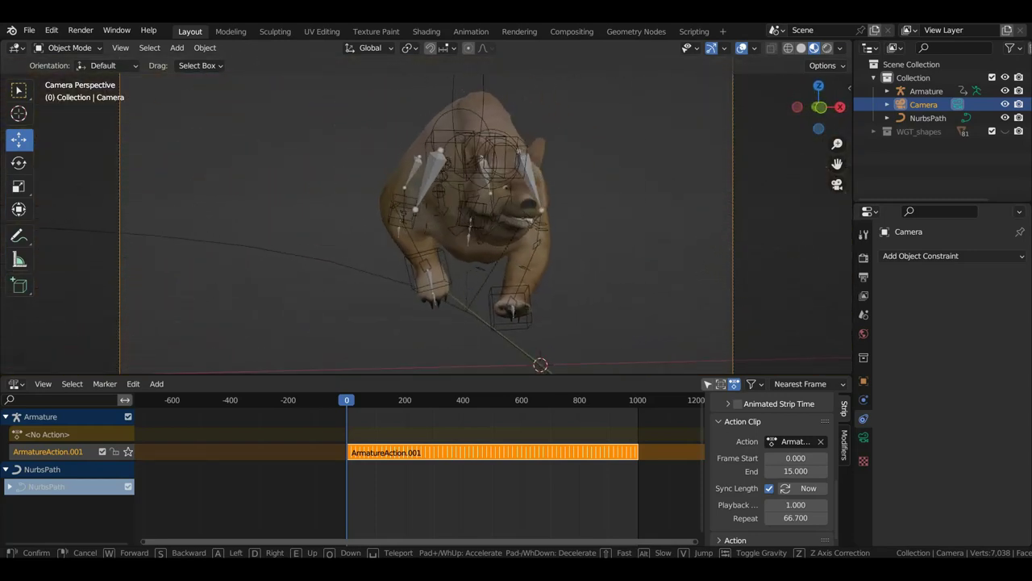
pyautogui.press('a')
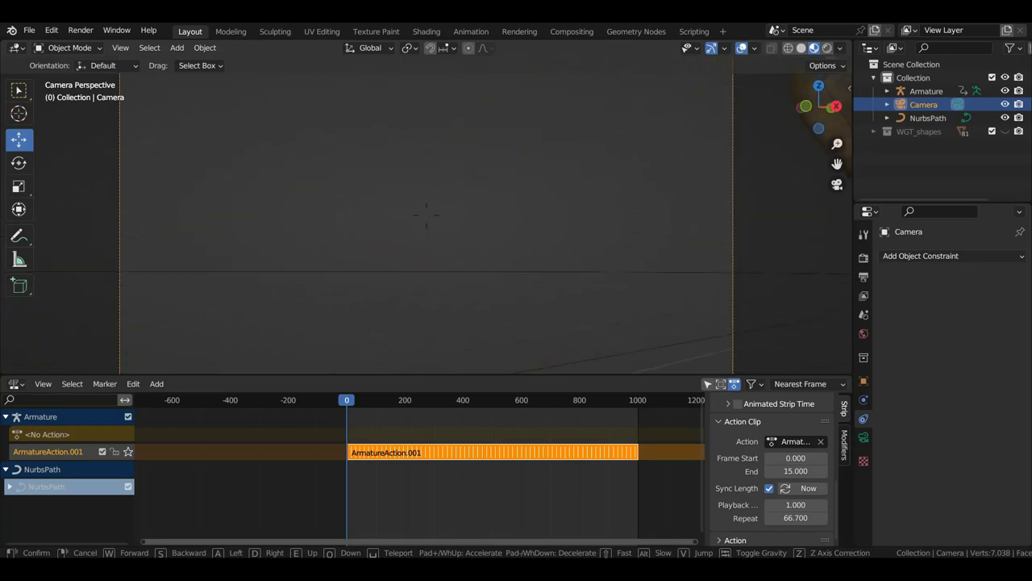
pyautogui.press('a')
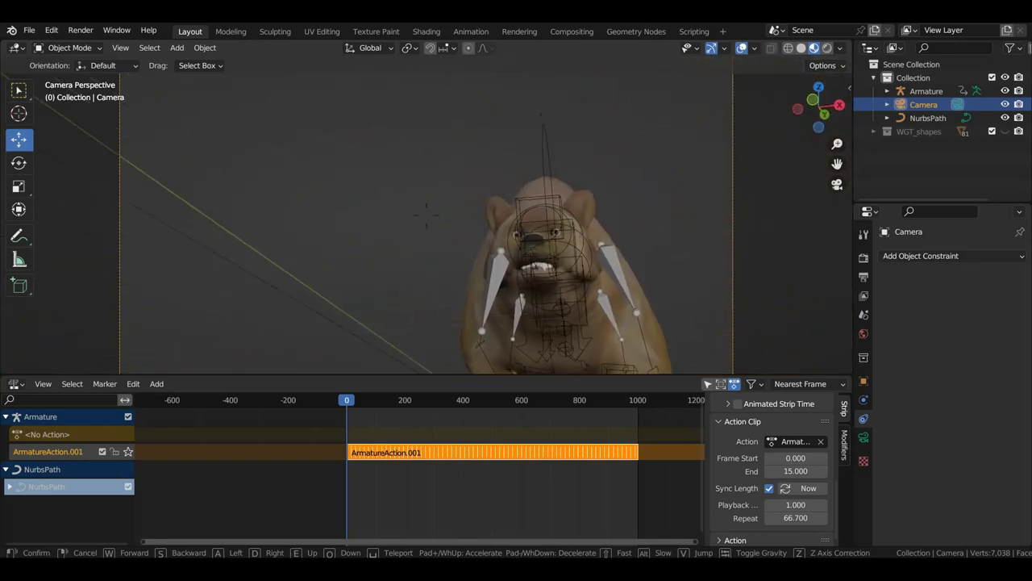
pyautogui.press('w')
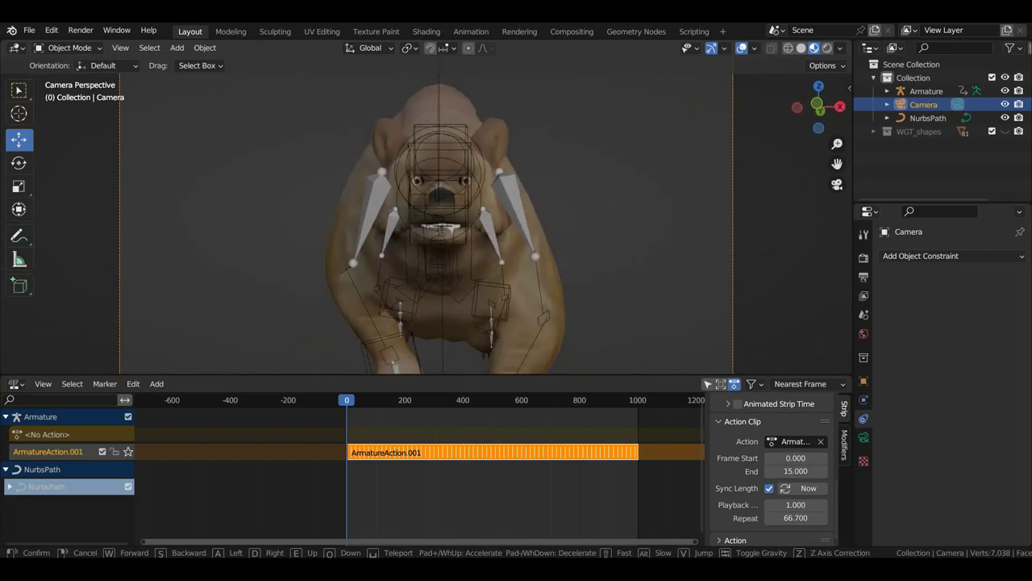
pyautogui.press('d')
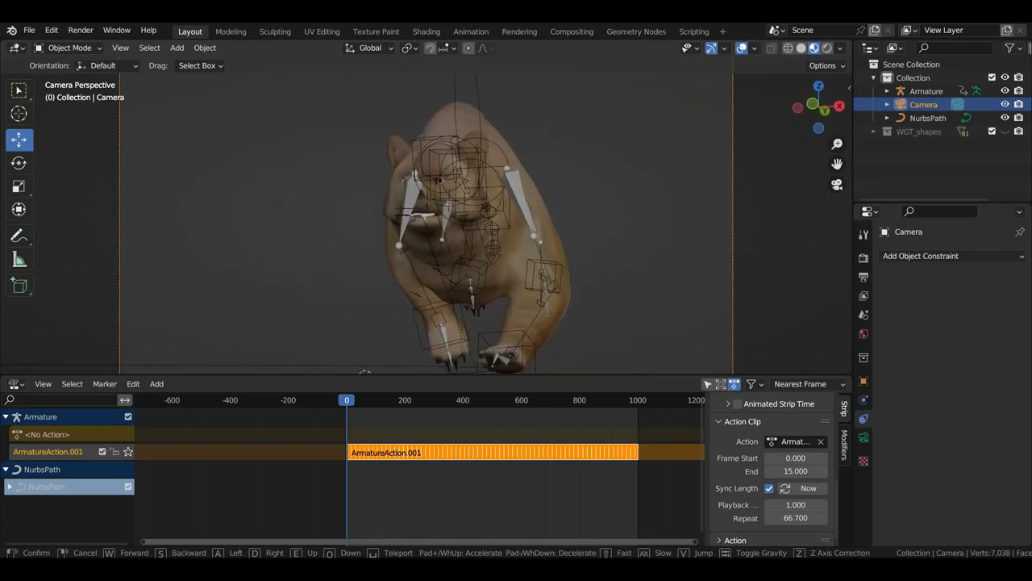
pyautogui.press('d')
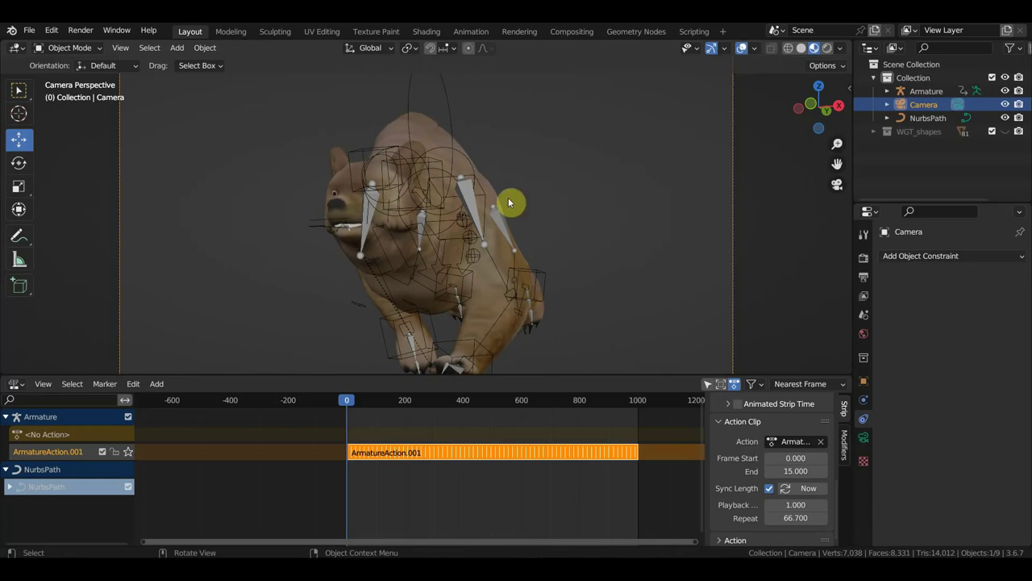
# - Parent the camera to the bear's Armature as an Object parent
pyautogui.keyDown('shift'); pyautogui.click(451, 129); pyautogui.keyUp('shift')
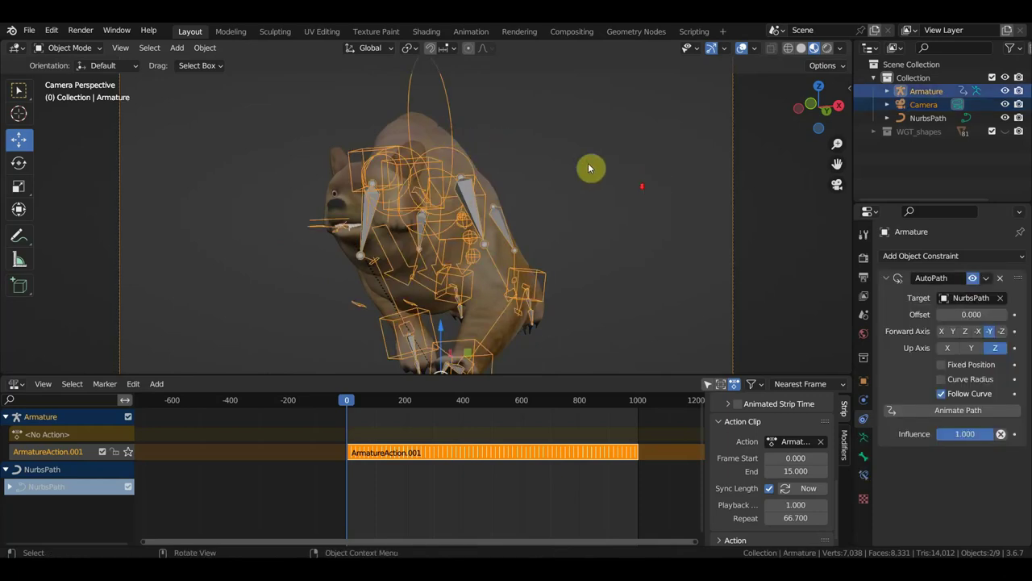
pyautogui.scroll(-2, 593, 174)
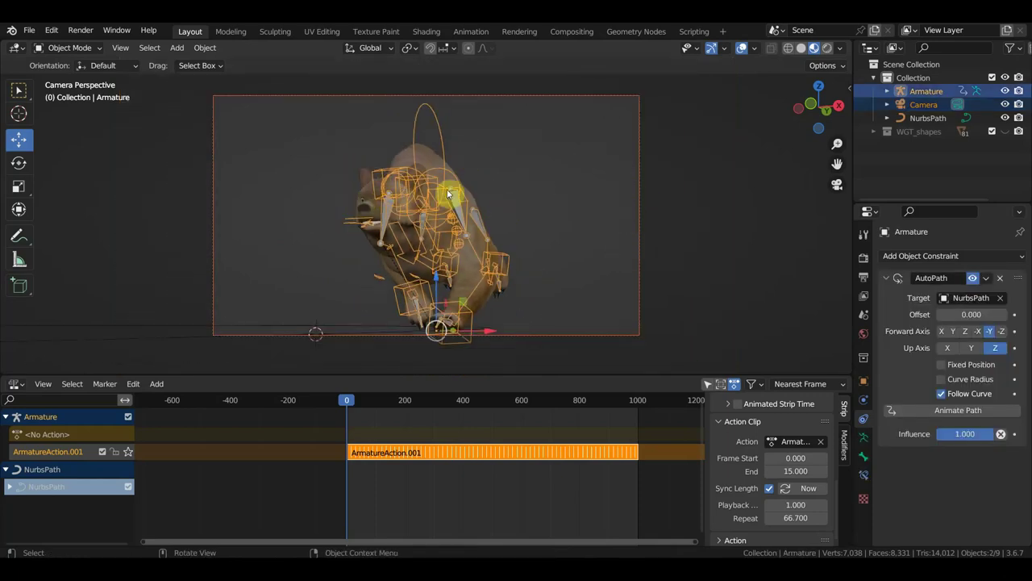
pyautogui.hotkey('ctrl', 'p')
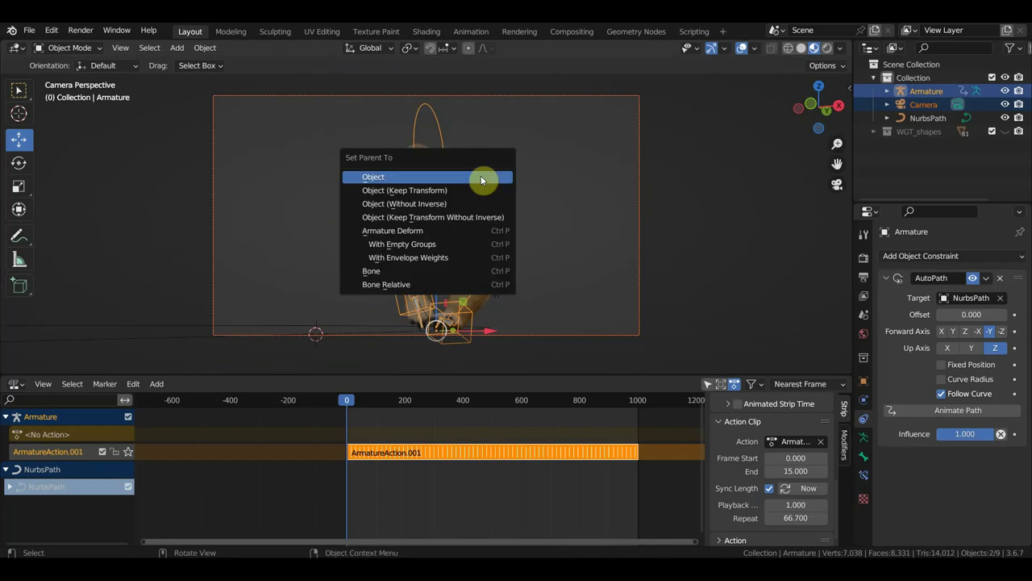
pyautogui.click(477, 179)
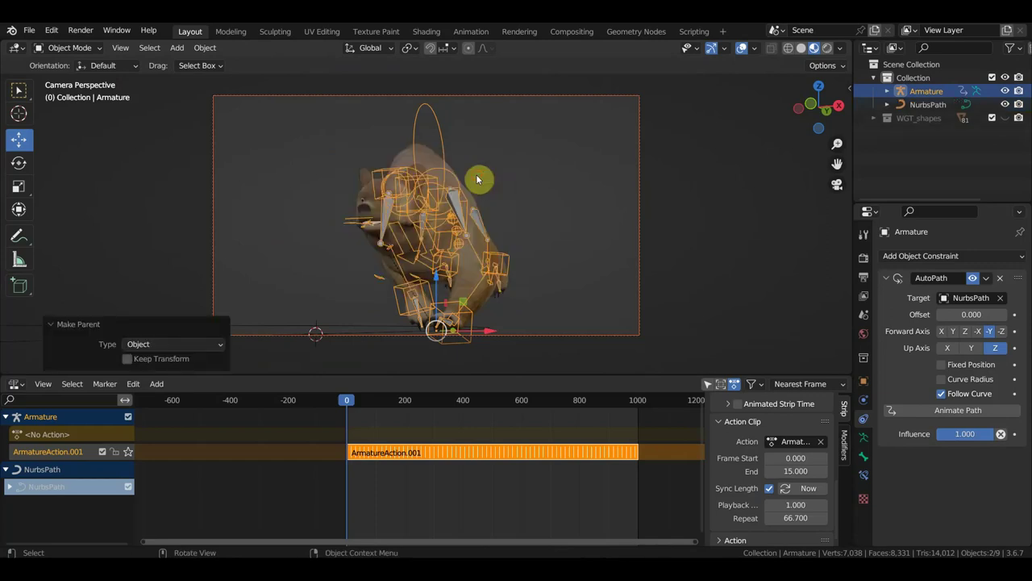
# - Play the walk through the camera with overlays hidden, stopping at frame 374 and deselecting all
pyautogui.press('space')
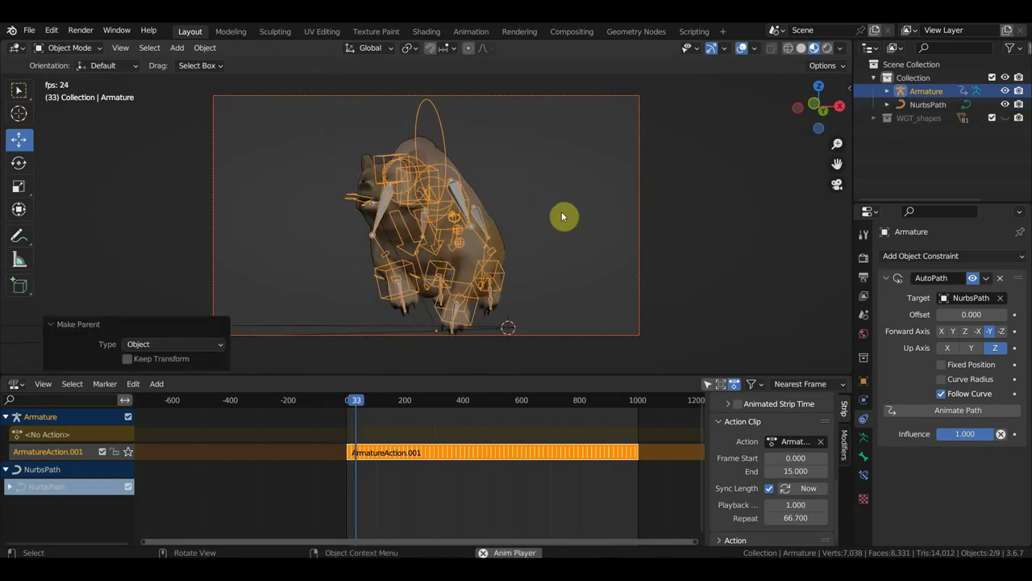
pyautogui.scroll(-3, 579, 220)
pyautogui.moveTo(581, 221); pyautogui.dragTo(537, 240, button='middle')
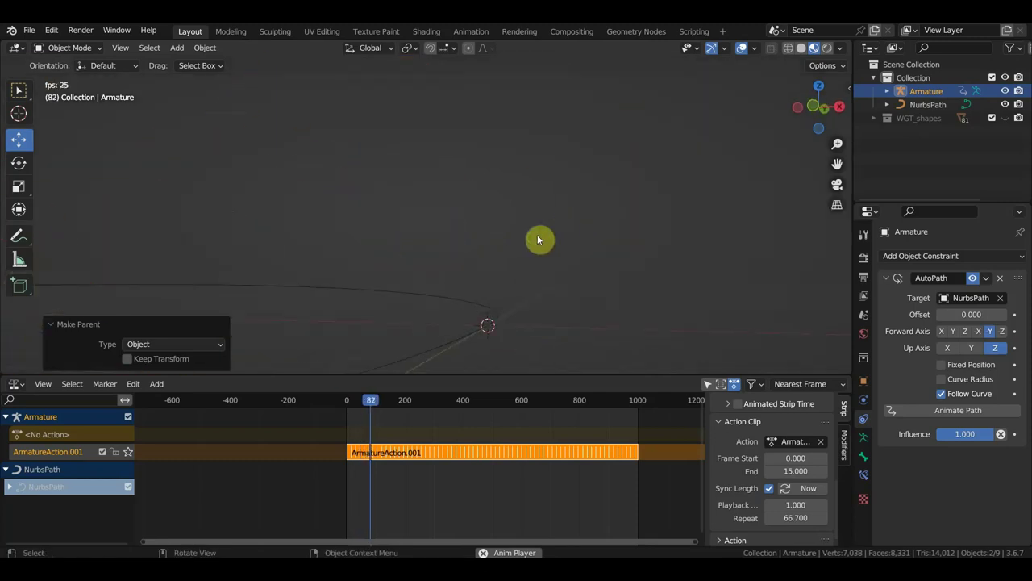
pyautogui.press('KP_0')
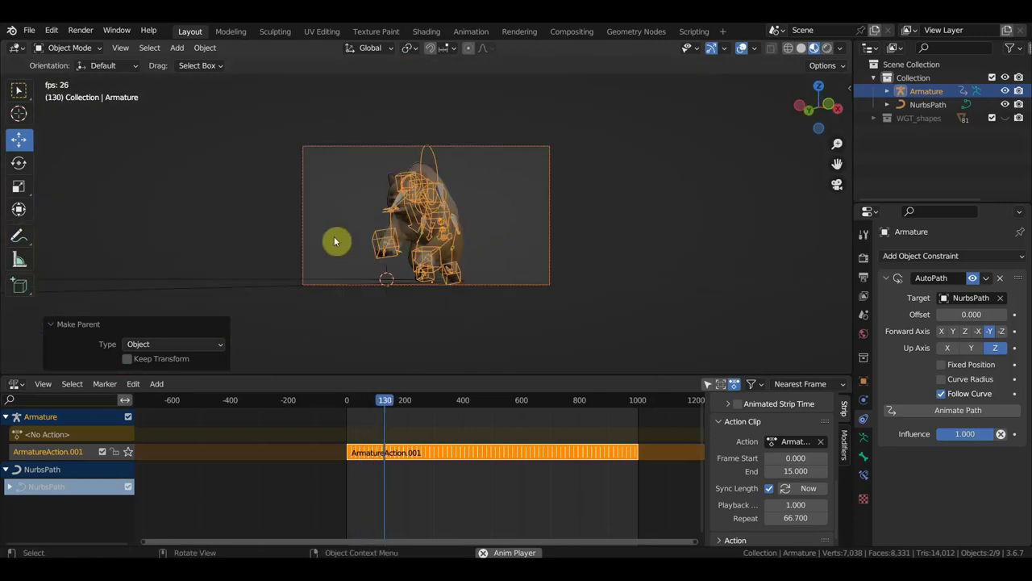
pyautogui.click(741, 48)
pyautogui.scroll(1, 643, 192)
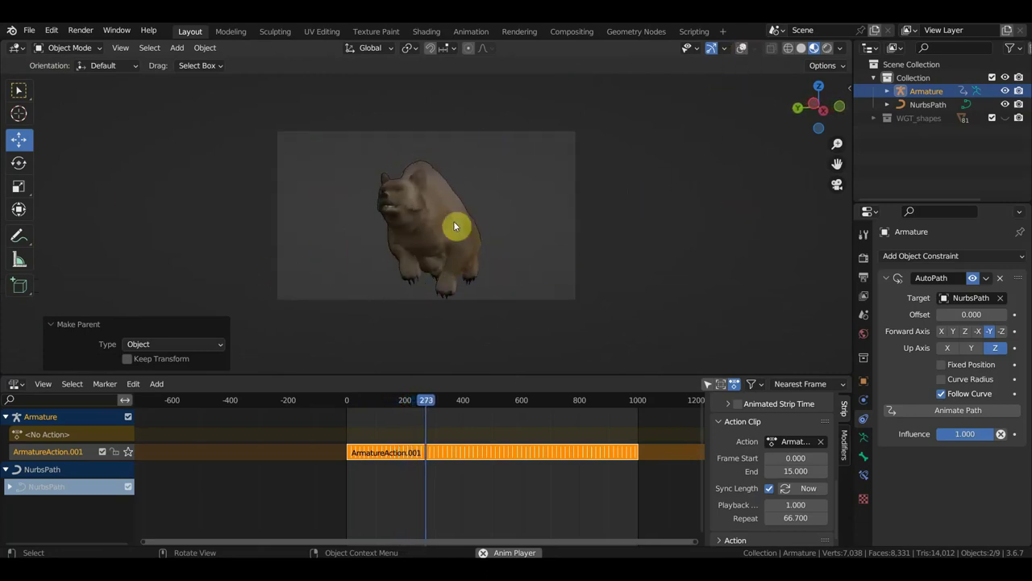
pyautogui.scroll(1, 458, 226)
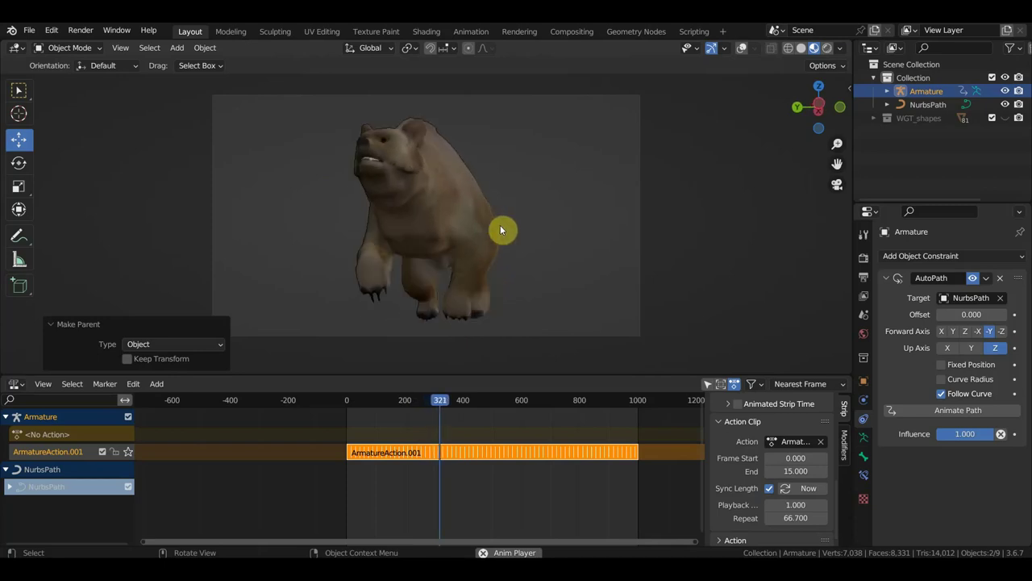
pyautogui.press('space')
pyautogui.click(643, 231)
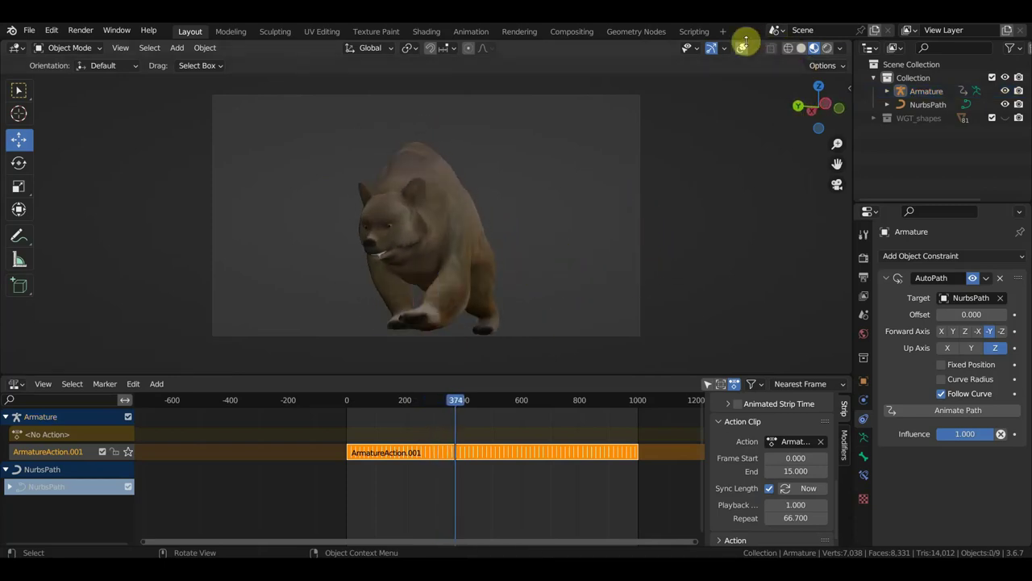
# - Select the camera, turn the bottom panel into a Timeline, and key its location and rotation at frame 0
pyautogui.click(643, 145)
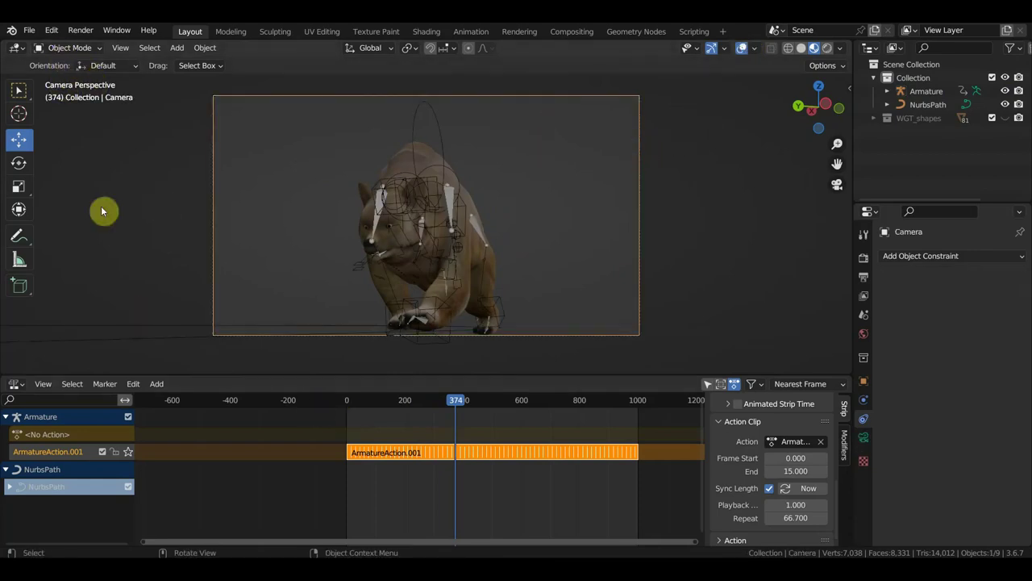
pyautogui.click(14, 384)
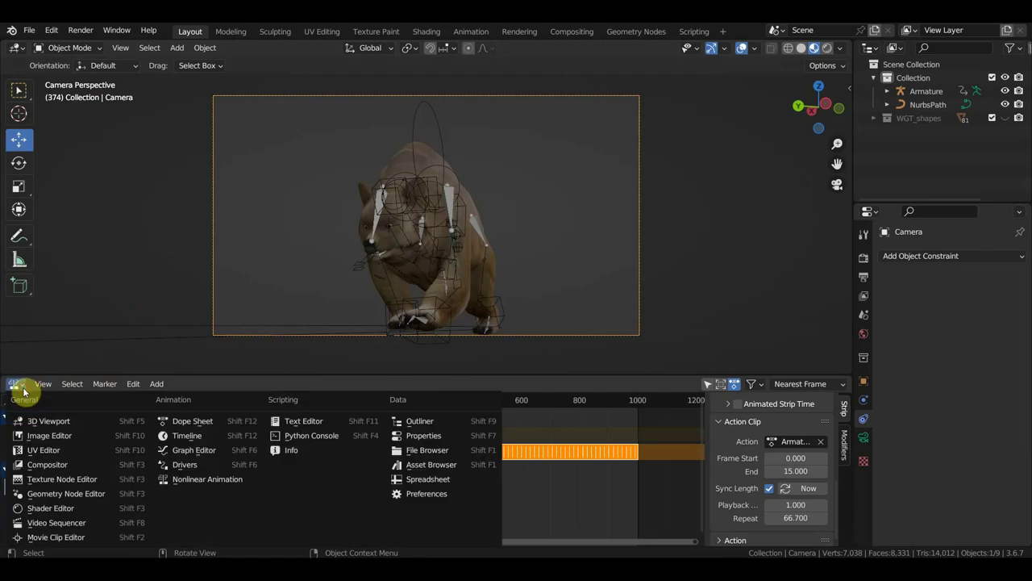
pyautogui.click(196, 436)
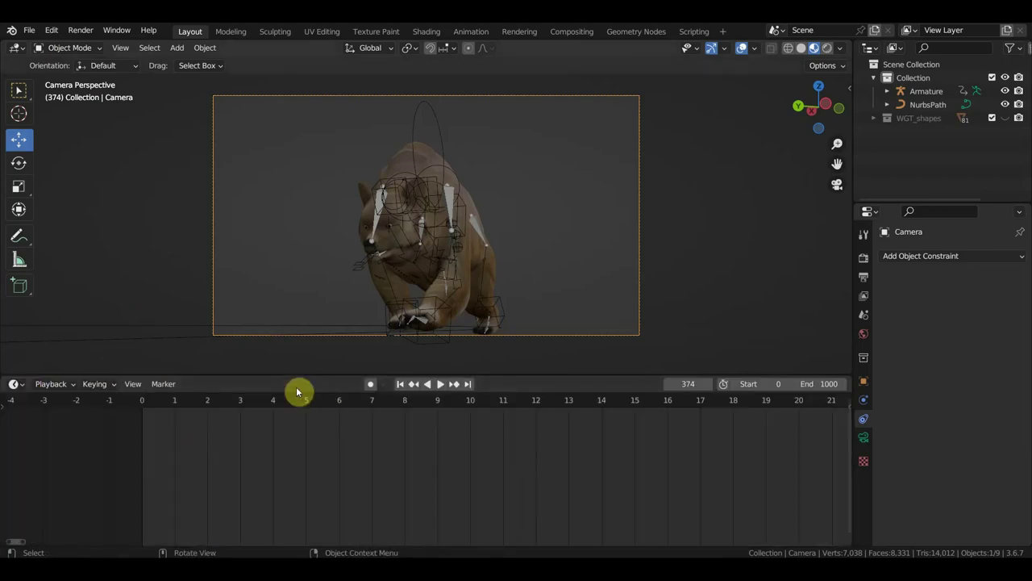
pyautogui.click(143, 404)
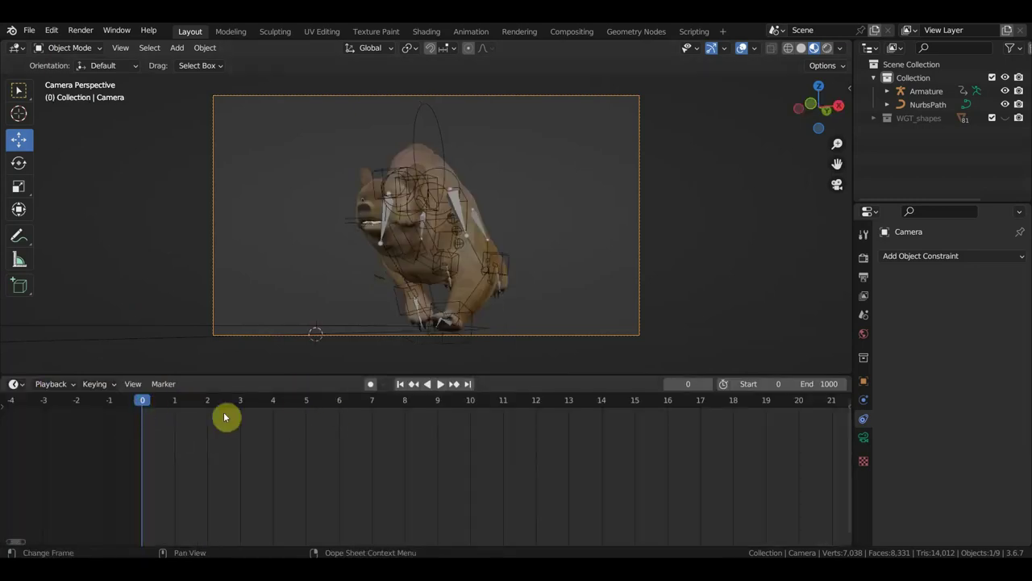
pyautogui.press('i')
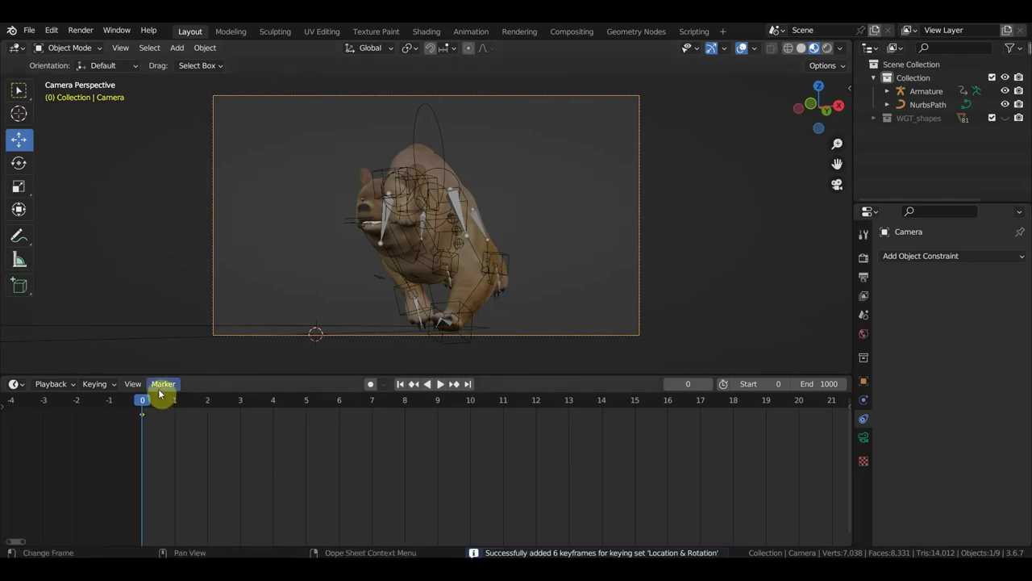
# - At frame 35, walk-navigate the camera behind the bear to frame its back and side
pyautogui.moveTo(144, 401)
pyautogui.mouseDown()
pyautogui.moveTo(330, 438)
pyautogui.moveTo(560, 456)
pyautogui.mouseUp()
pyautogui.scroll(-4, 564, 456)
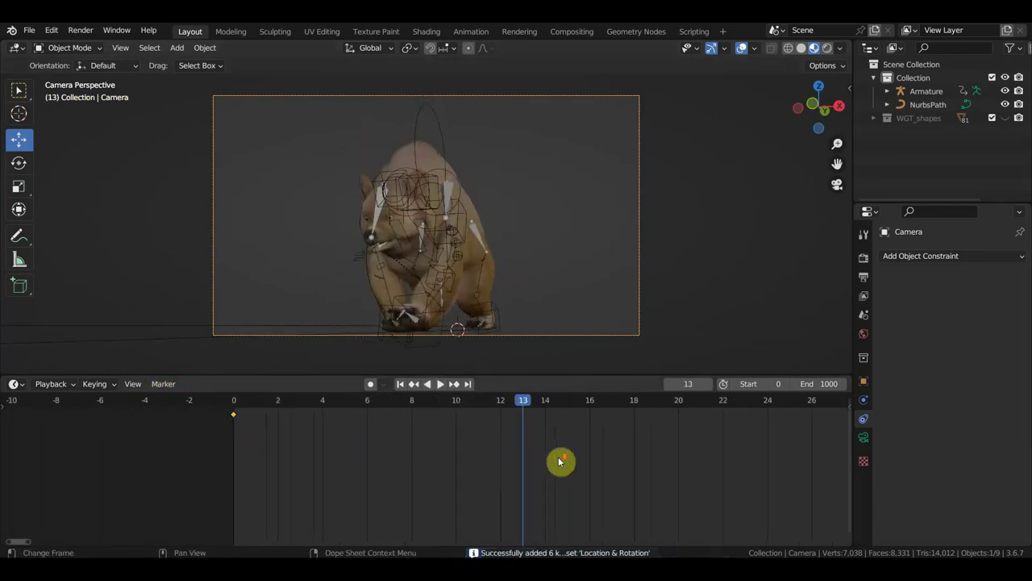
pyautogui.scroll(-2, 568, 456)
pyautogui.moveTo(479, 422); pyautogui.dragTo(695, 417)
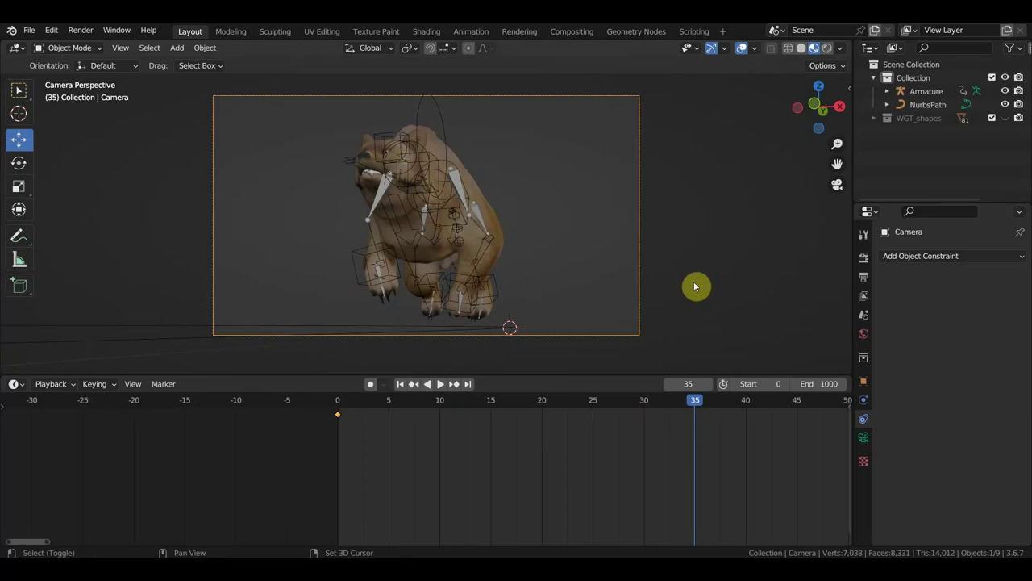
pyautogui.hotkey('shift', '`')
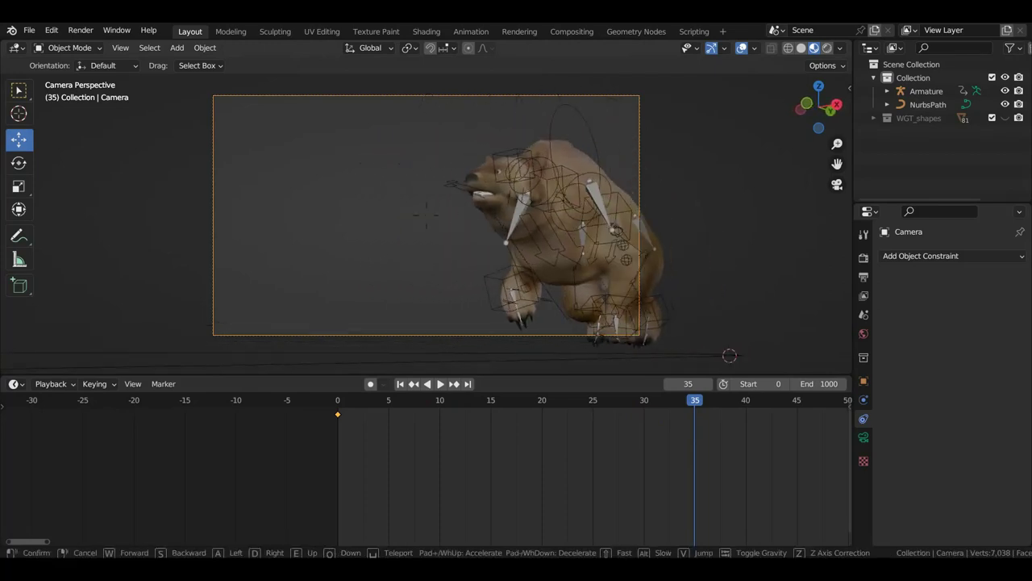
pyautogui.press('w')
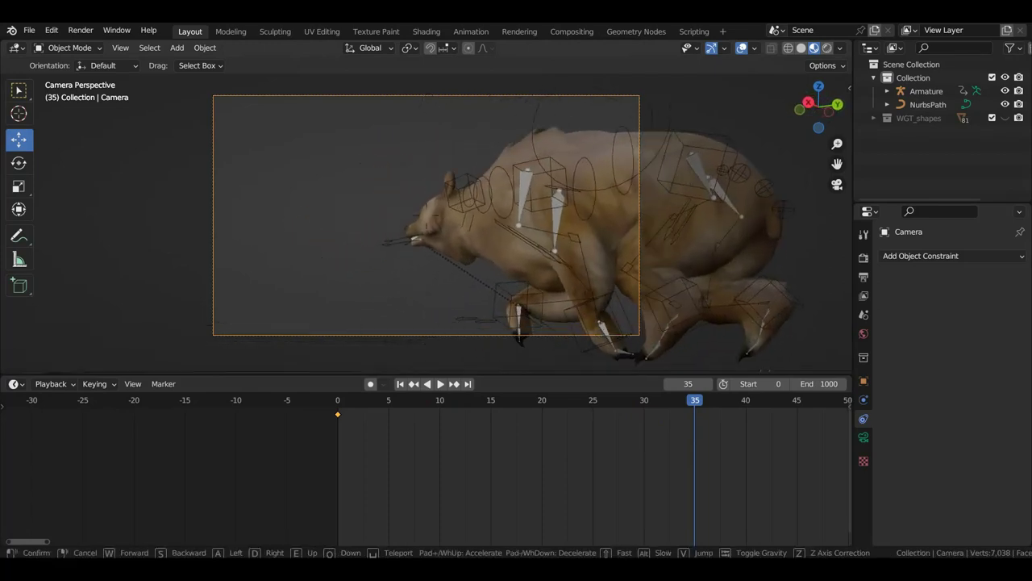
pyautogui.press('d')
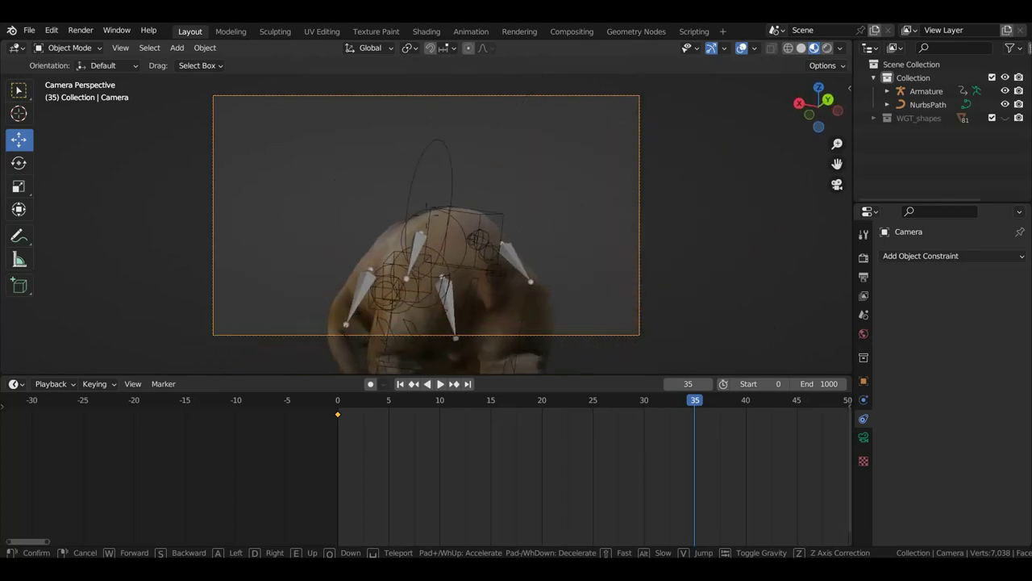
pyautogui.press('w')
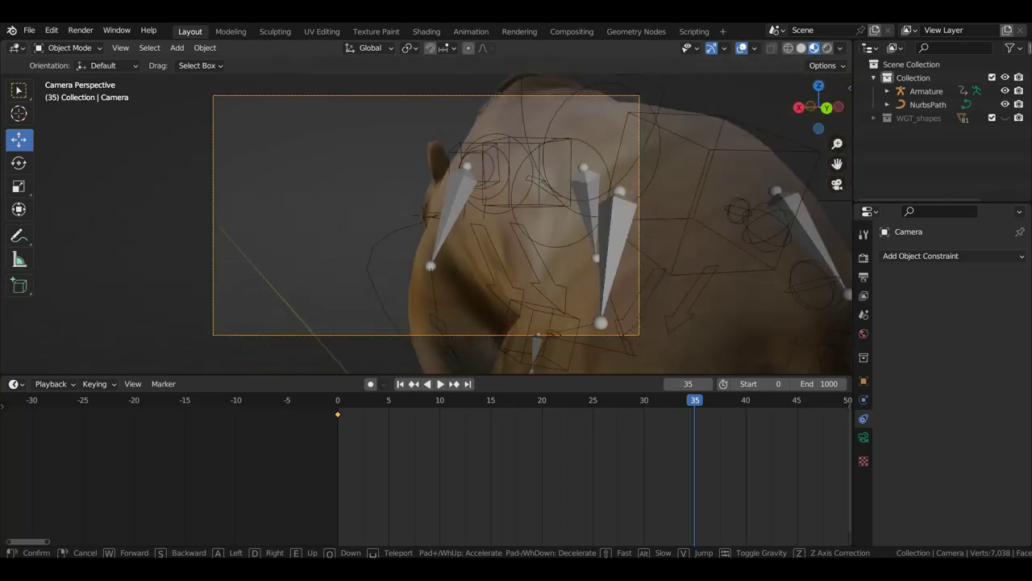
pyautogui.press('s')
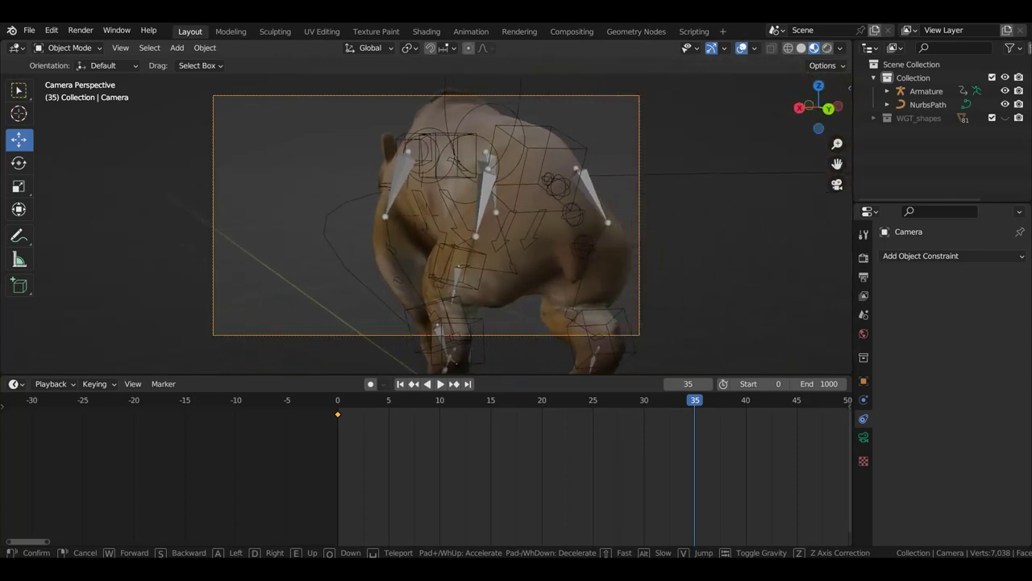
pyautogui.press('a')
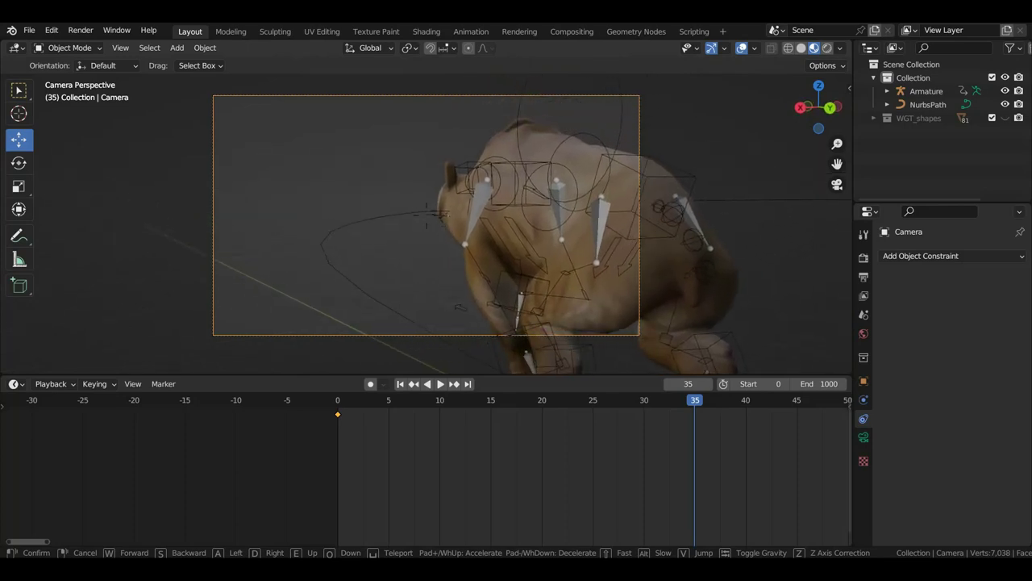
pyautogui.click(693, 287)
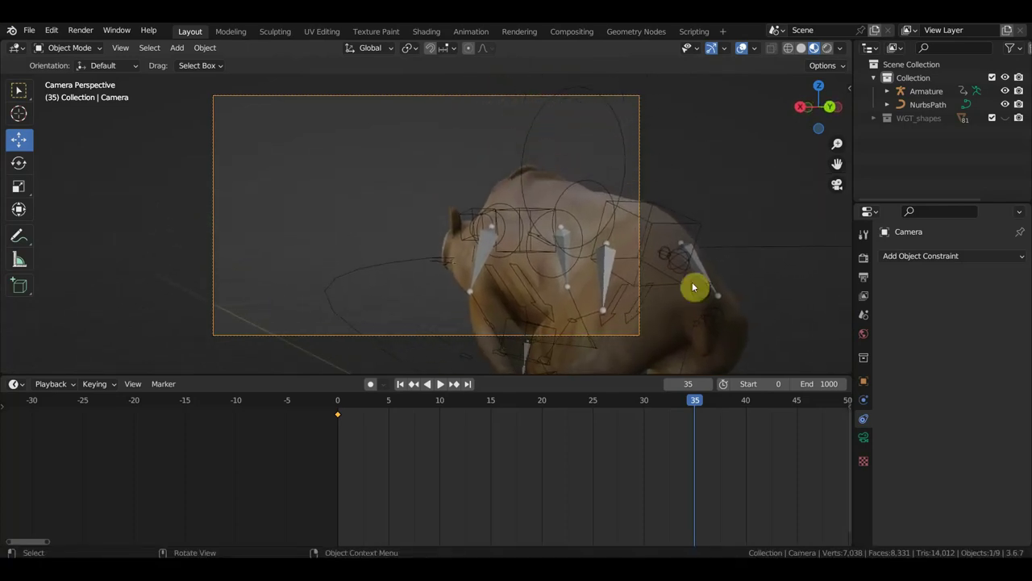
# - Play the animation from frame 15, shorten and zoom out the timeline, and stop at frame 312
pyautogui.moveTo(697, 409)
pyautogui.mouseDown()
pyautogui.moveTo(494, 439)
pyautogui.moveTo(359, 441)
pyautogui.mouseUp()
pyautogui.press('space')
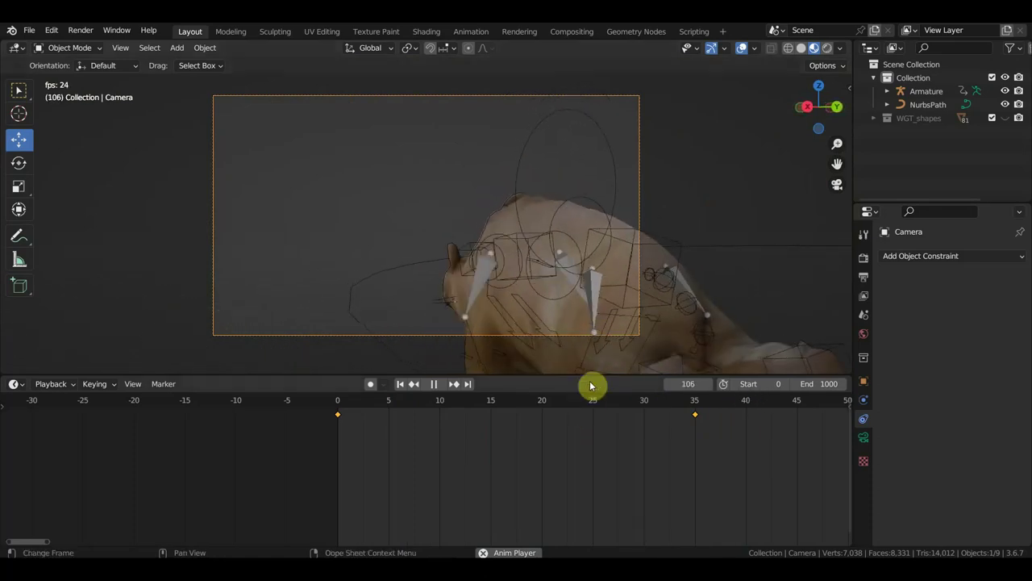
pyautogui.moveTo(590, 375); pyautogui.dragTo(588, 448)
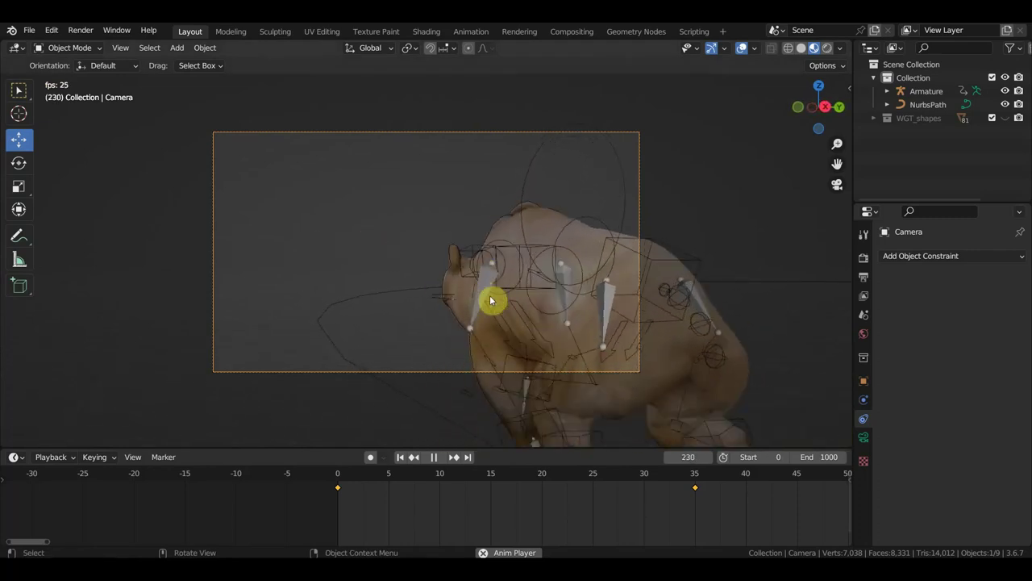
pyautogui.scroll(-4, 678, 502)
pyautogui.scroll(-4, 675, 501)
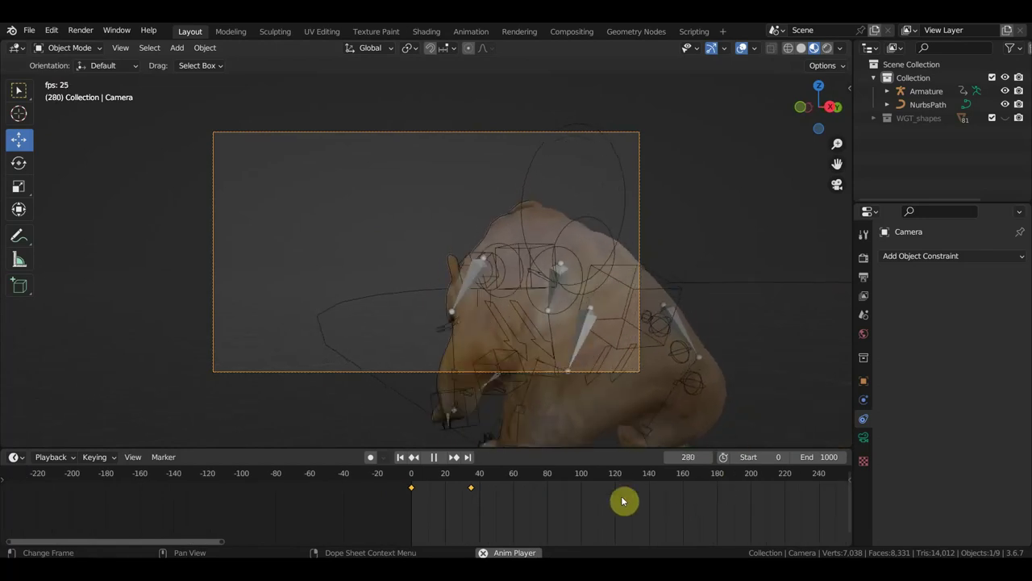
pyautogui.scroll(-1, 427, 456)
pyautogui.click(433, 458)
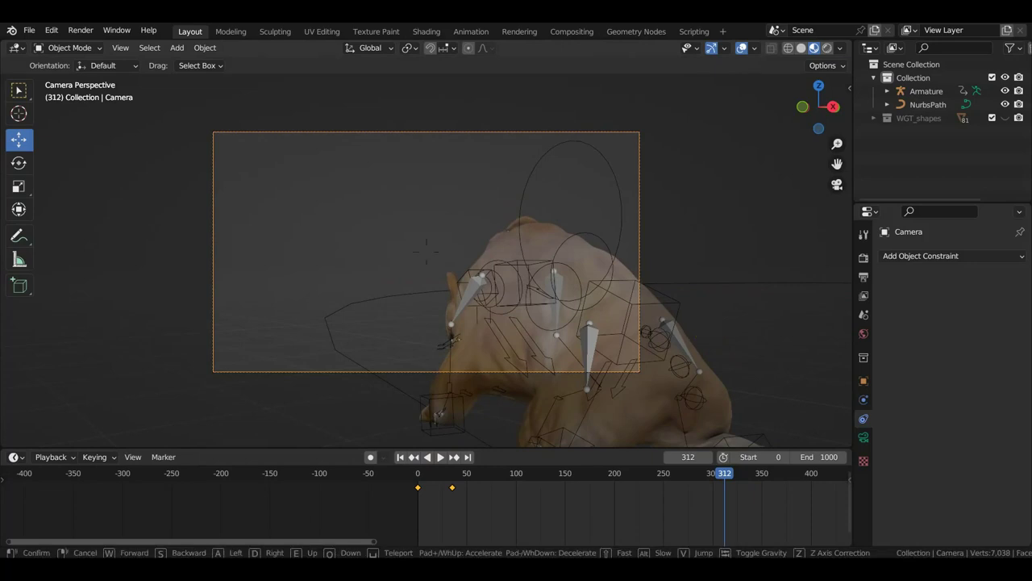
# - Fly the camera down close to the bear's front legs and key its location and rotation at frame 312
pyautogui.press('d')
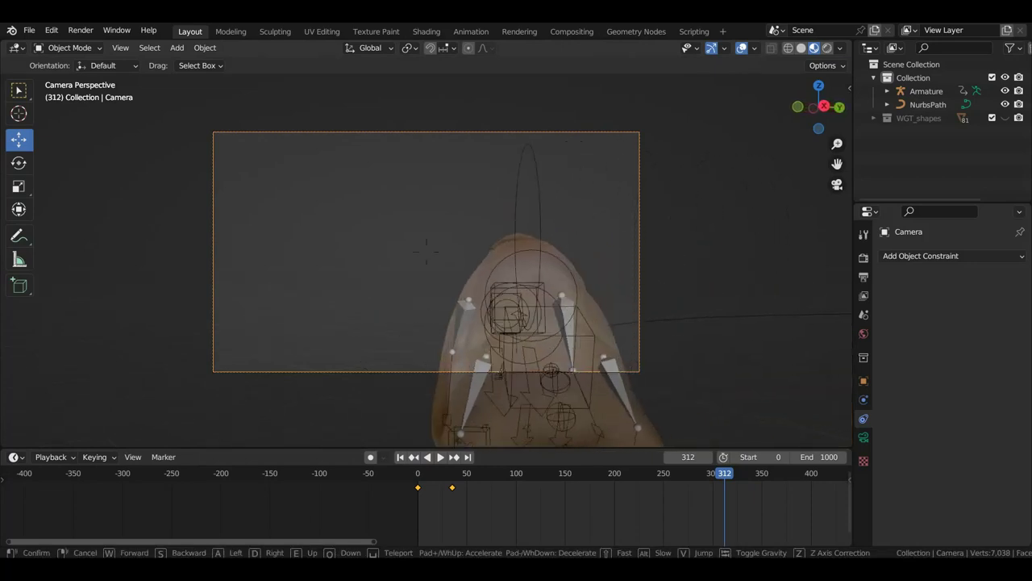
pyautogui.press('d')
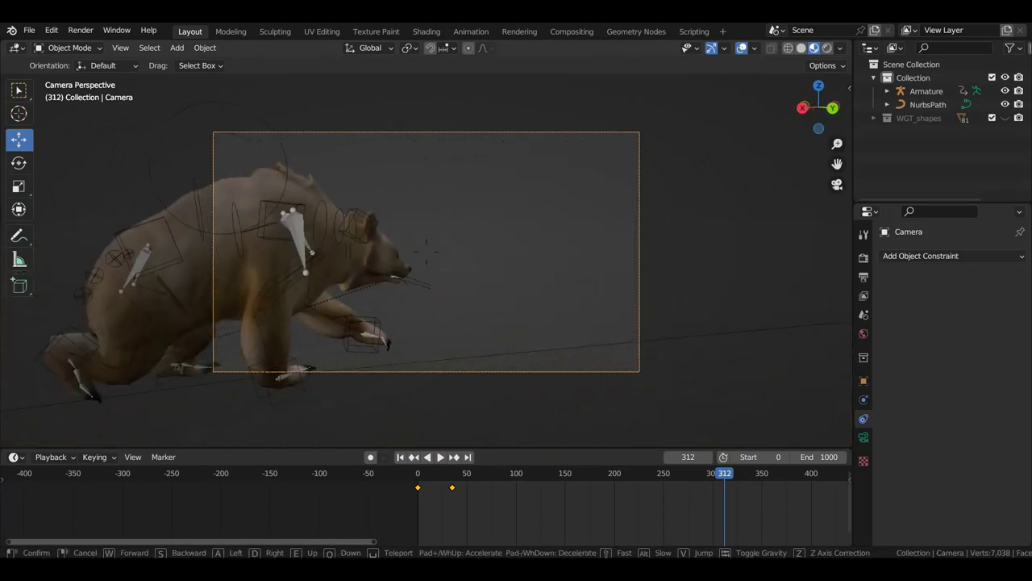
pyautogui.press('d')
pyautogui.press('q')
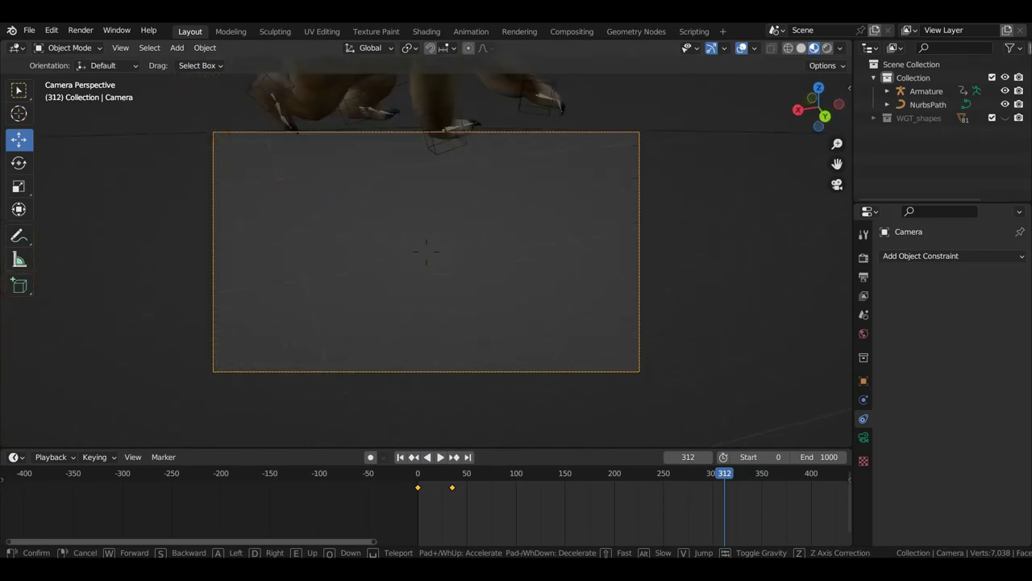
pyautogui.press('e')
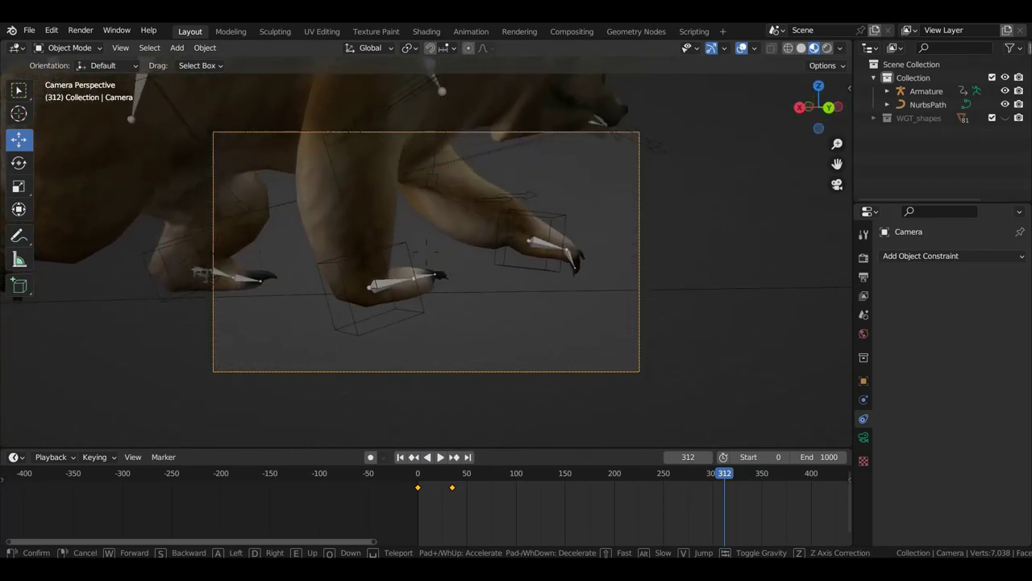
pyautogui.press('d')
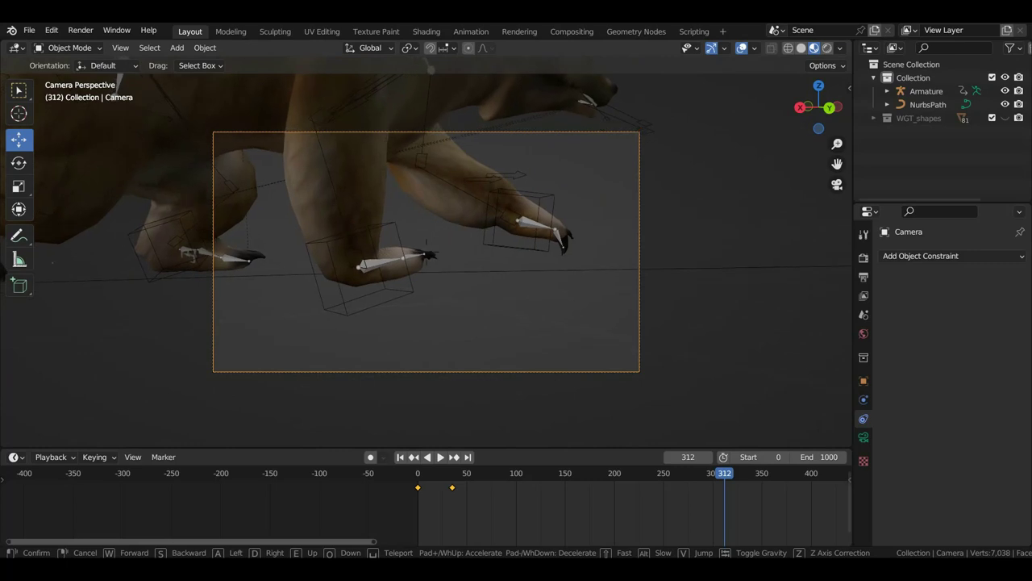
pyautogui.press('w')
pyautogui.press('s')
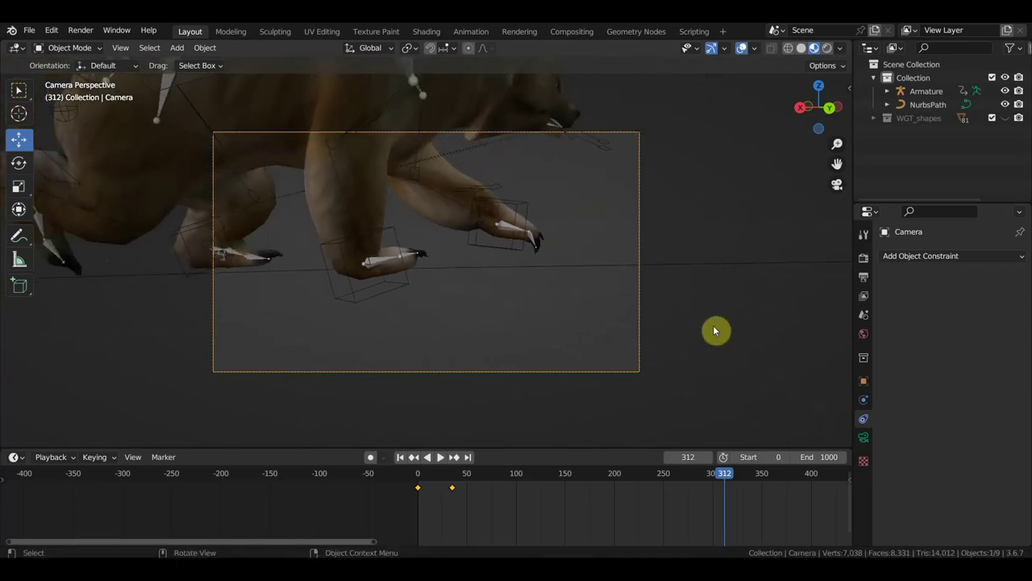
pyautogui.press('i')
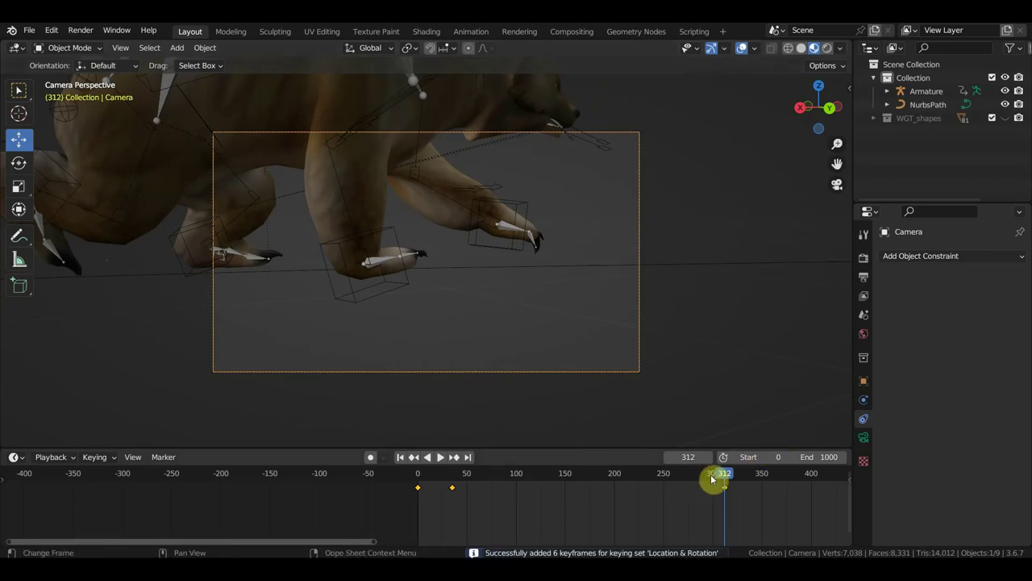
# - Play back the camera move over frames 57–92 and 228–311 to check the keys
pyautogui.moveTo(711, 478); pyautogui.dragTo(464, 478)
pyautogui.press('space')
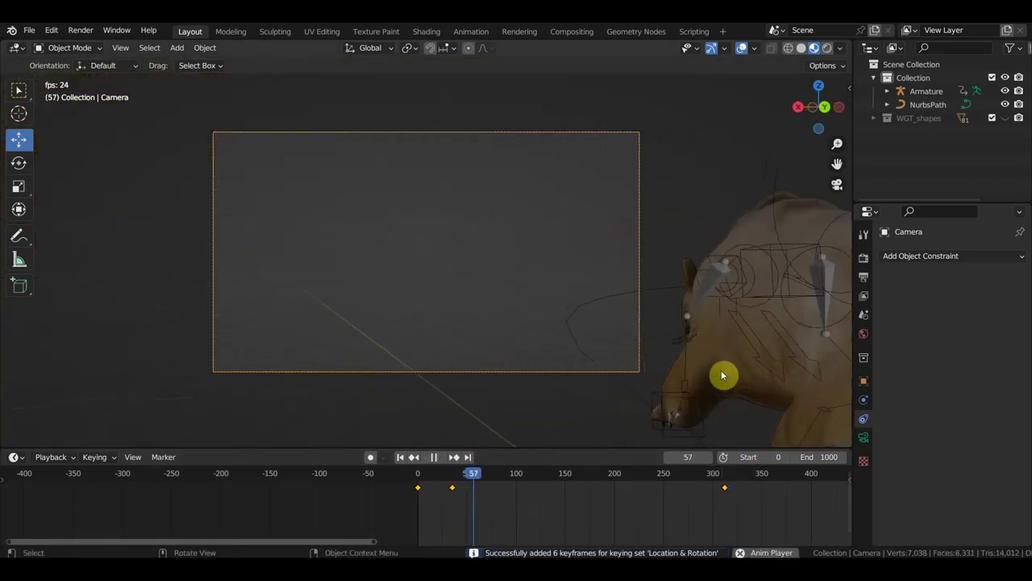
pyautogui.press('space')
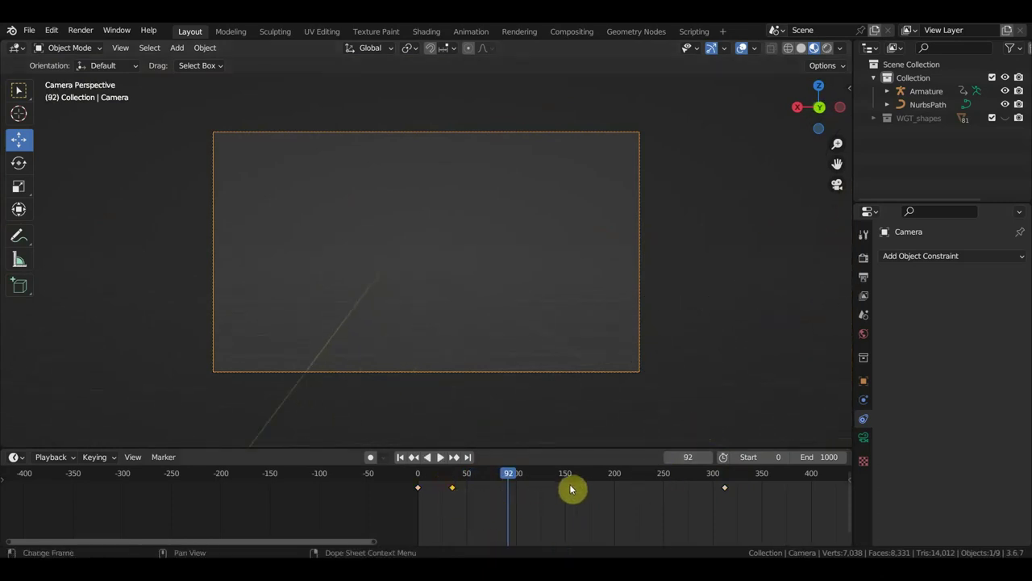
pyautogui.moveTo(648, 481); pyautogui.dragTo(642, 479)
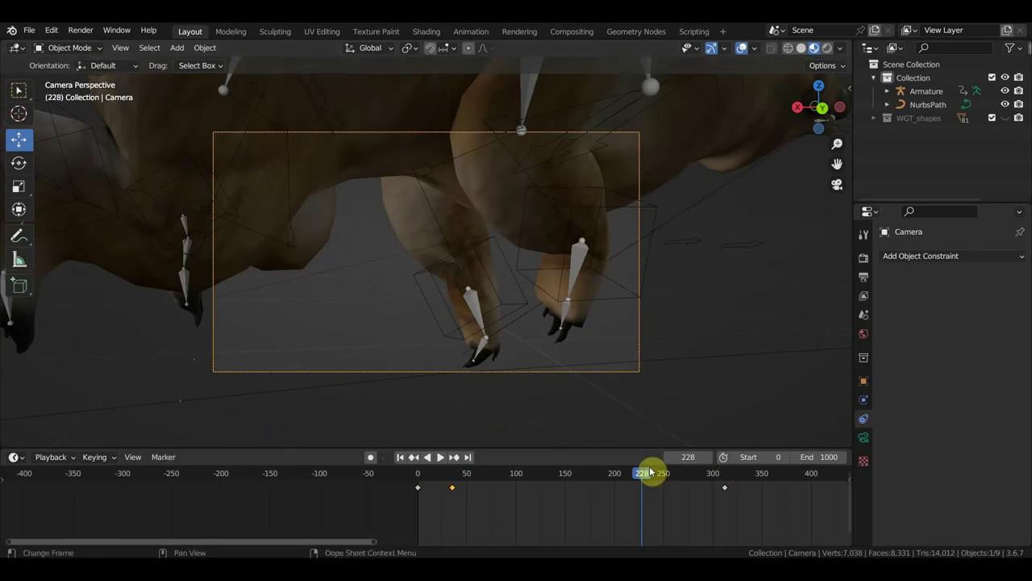
pyautogui.press('space')
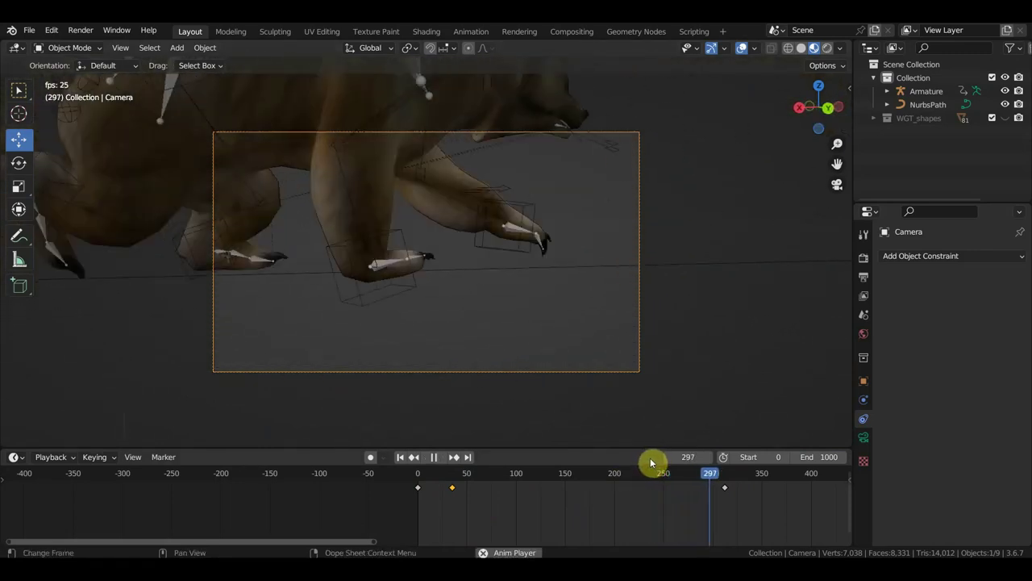
pyautogui.press('space')
# - Replay from around frame 120, stop at frame 151, and deselect the camera
pyautogui.click(539, 485)
pyautogui.press('space')
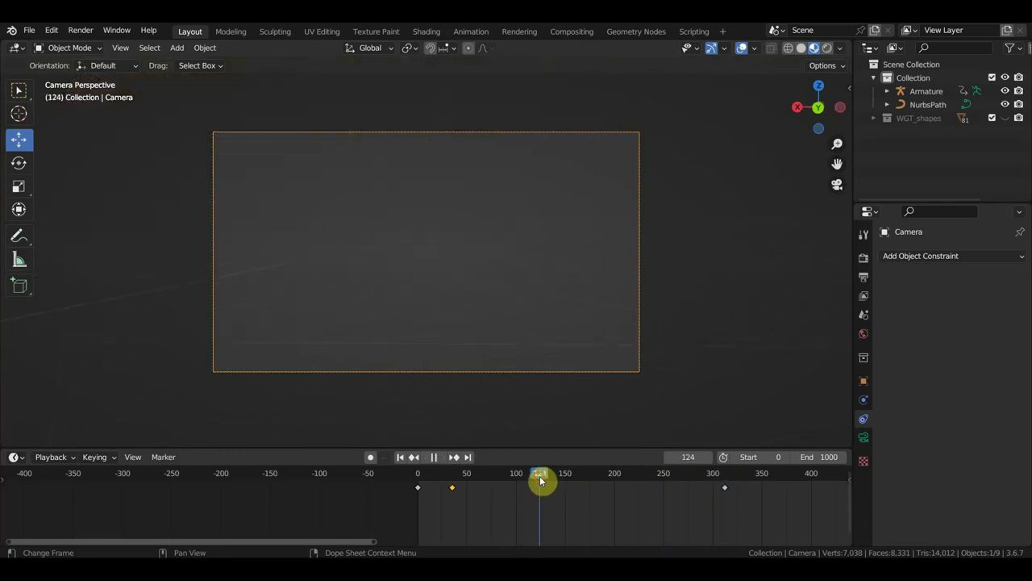
pyautogui.moveTo(578, 480)
pyautogui.mouseDown()
pyautogui.moveTo(630, 495)
pyautogui.moveTo(578, 495)
pyautogui.mouseUp()
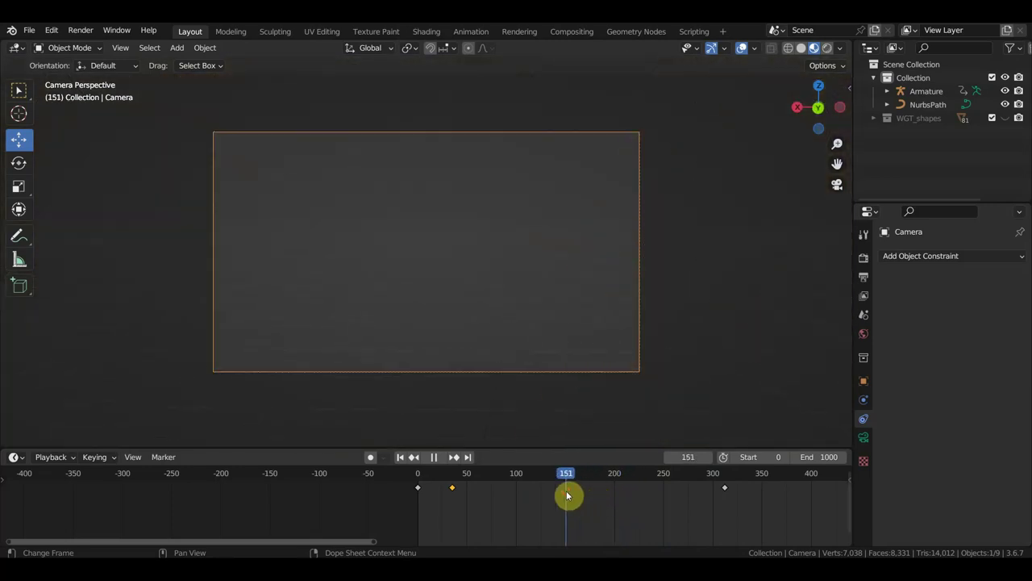
pyautogui.press('space')
pyautogui.click(630, 381)
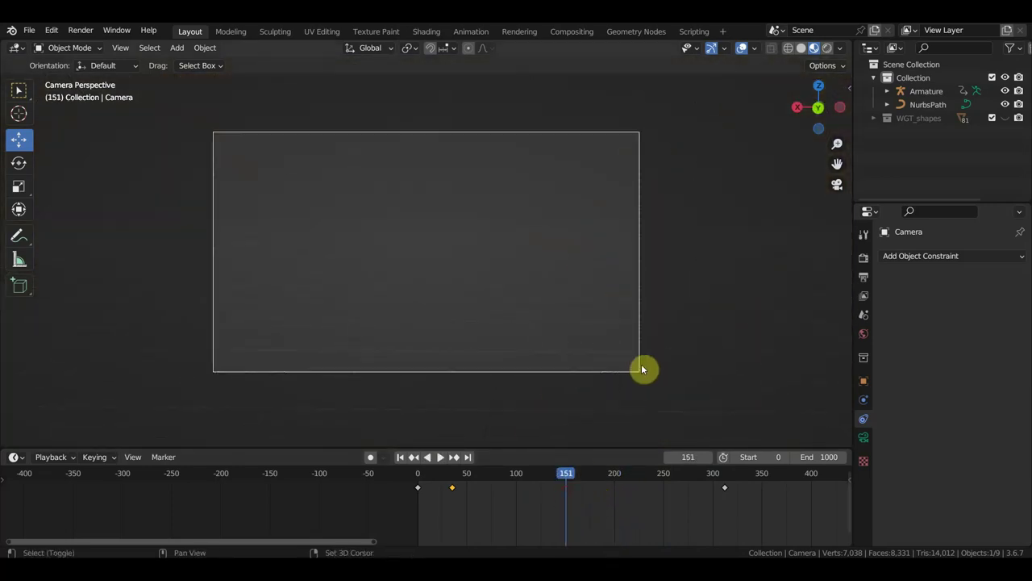
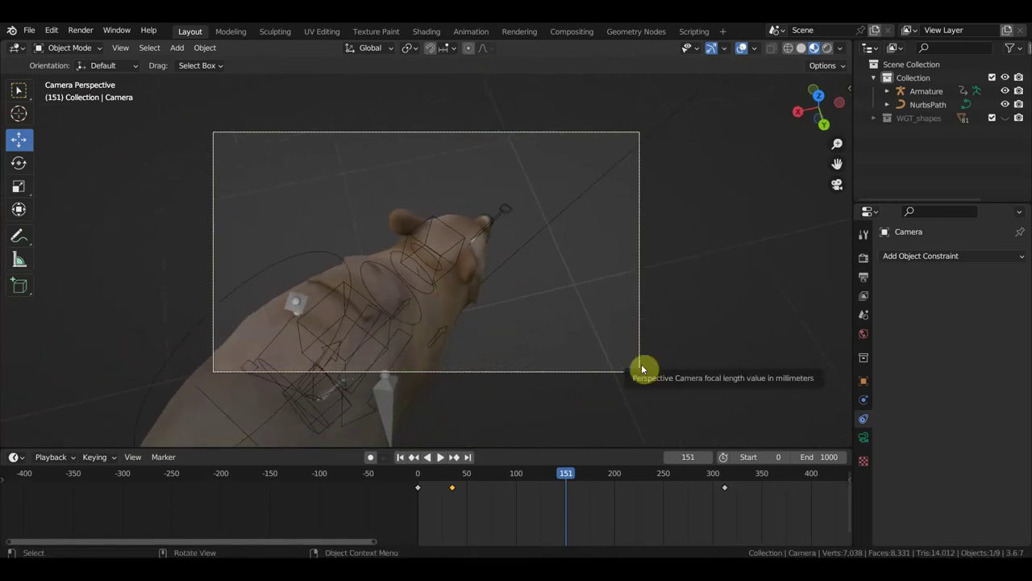
# - Aim the camera at the walking bear and key its location and rotation at frame 147
pyautogui.press('Down')
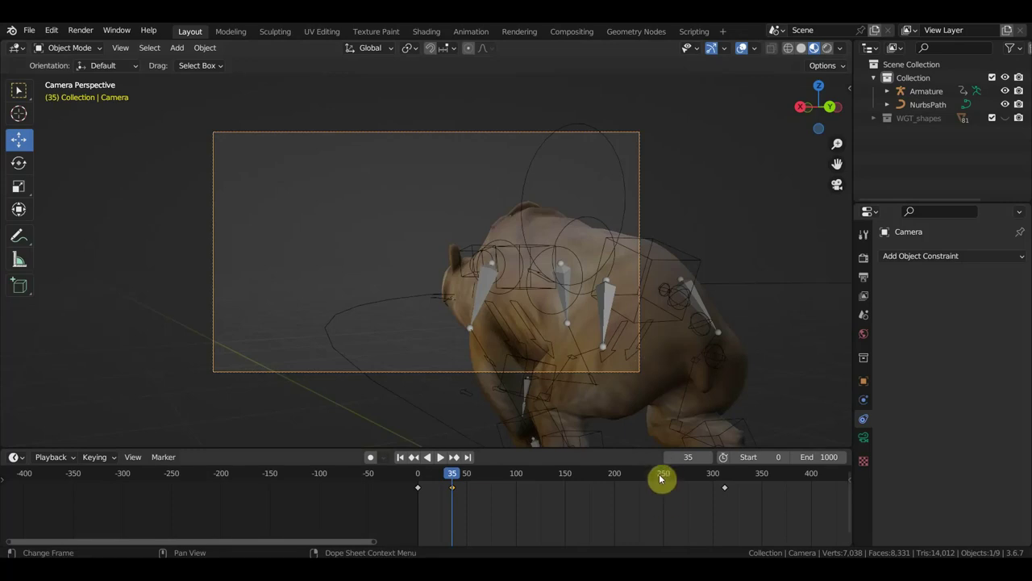
pyautogui.moveTo(606, 482); pyautogui.dragTo(562, 477)
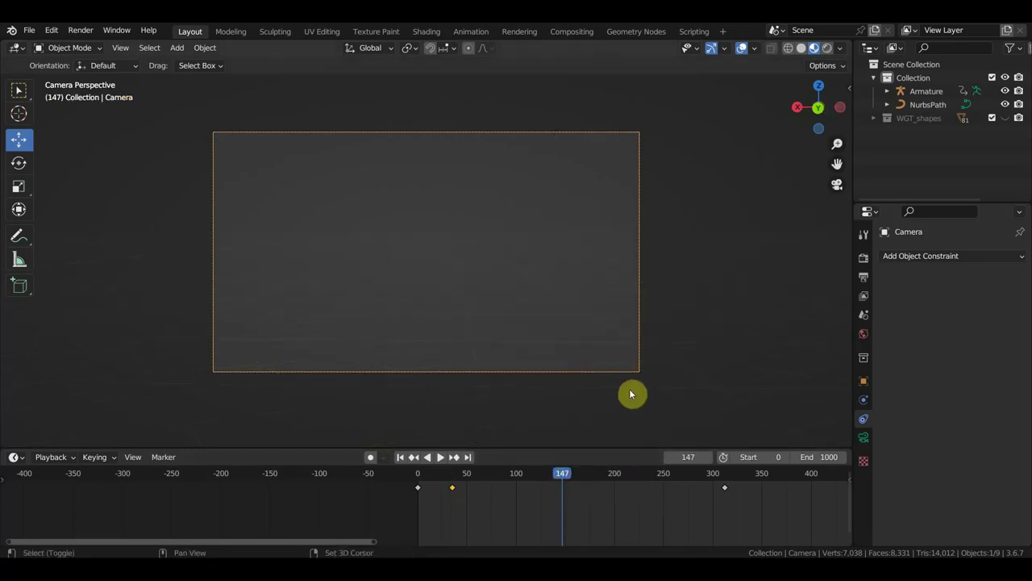
pyautogui.hotkey('shift', '`')
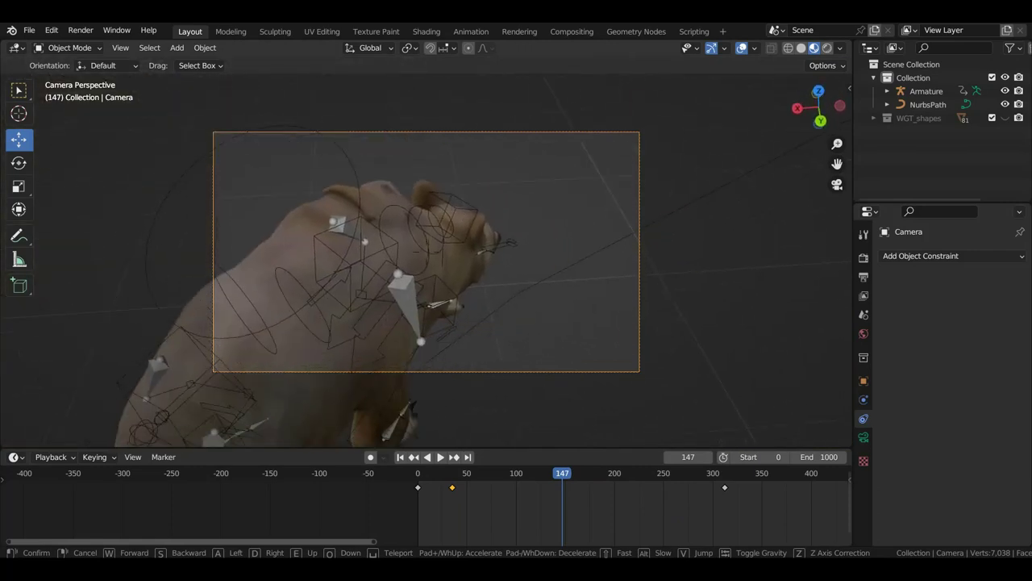
pyautogui.click(642, 394)
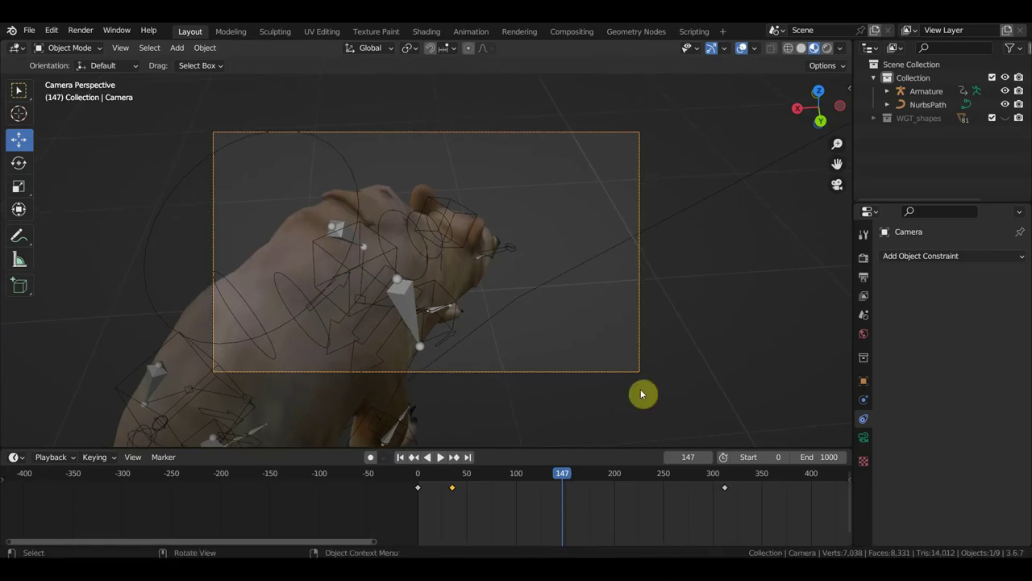
pyautogui.press('i')
# - Play backwards to frame 91, re-aim the camera at the bear, and key it there
pyautogui.hotkey('shift', 'ctrl', 'space')
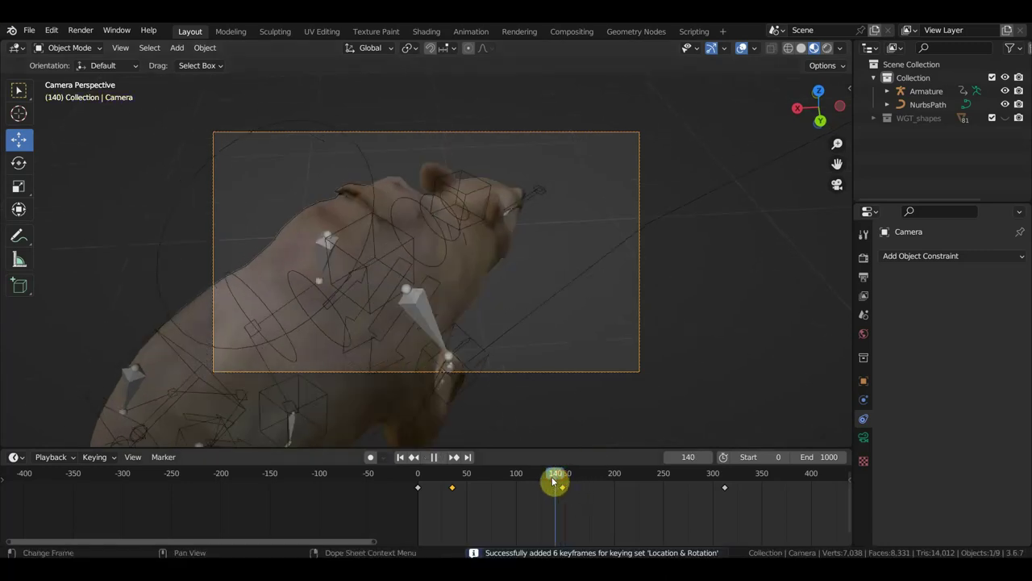
pyautogui.moveTo(541, 482); pyautogui.dragTo(510, 482)
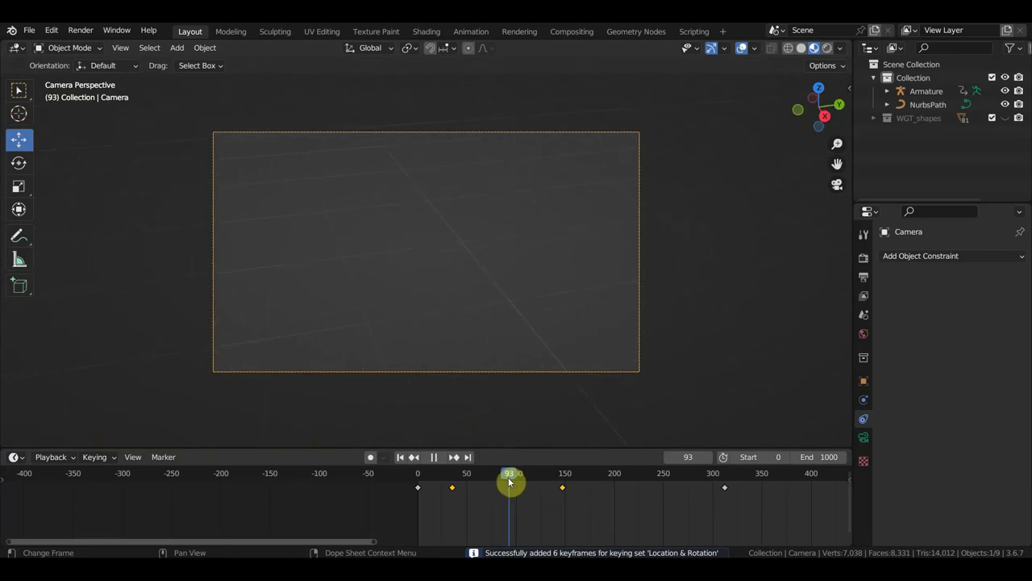
pyautogui.click(636, 350)
pyautogui.hotkey('shift', '`')
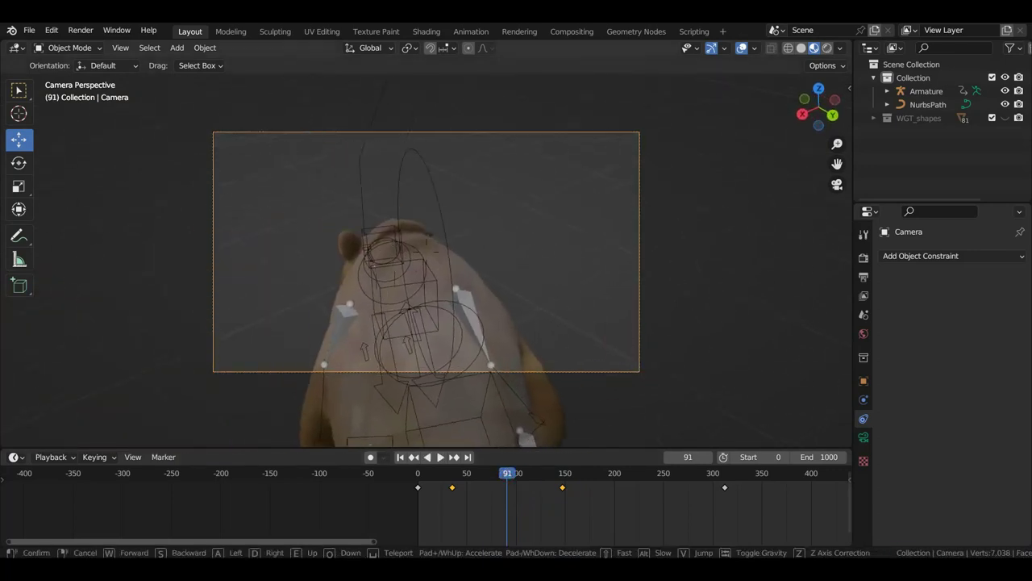
pyautogui.click(630, 349)
pyautogui.press('i')
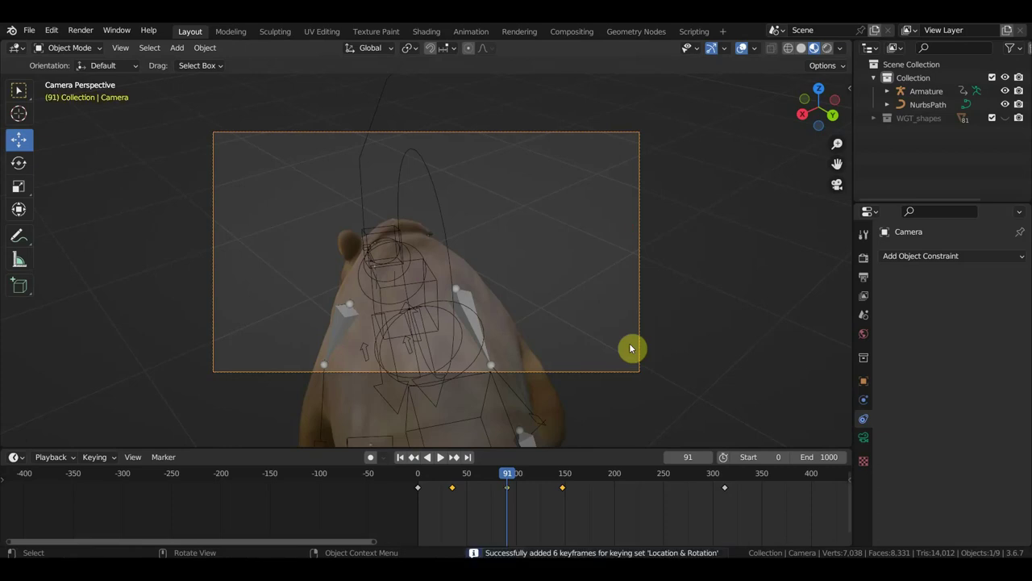
# - Frame the bear at frame 65, key the camera, and play forward to check
pyautogui.moveTo(507, 477); pyautogui.dragTo(482, 481)
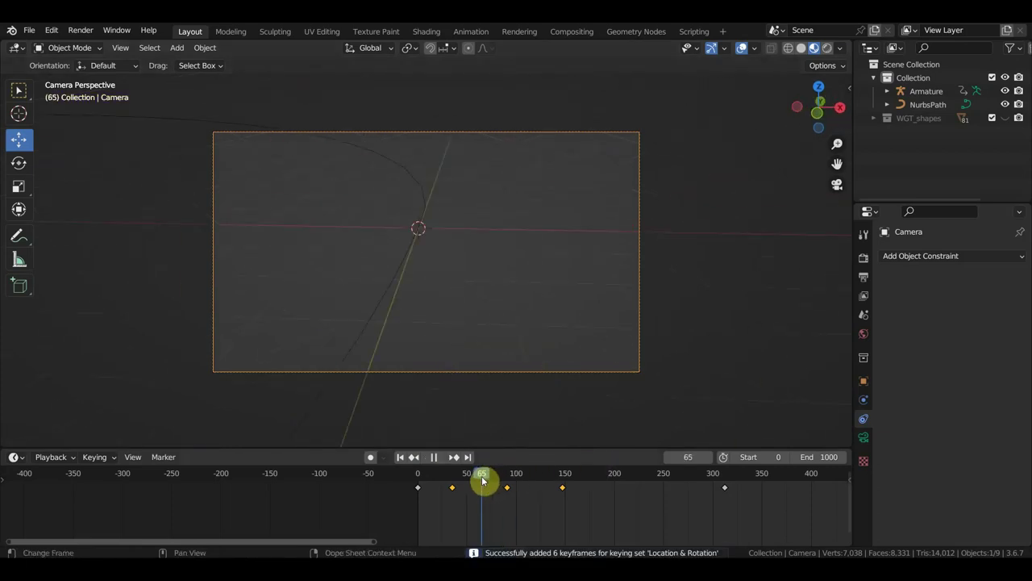
pyautogui.hotkey('shift', '`')
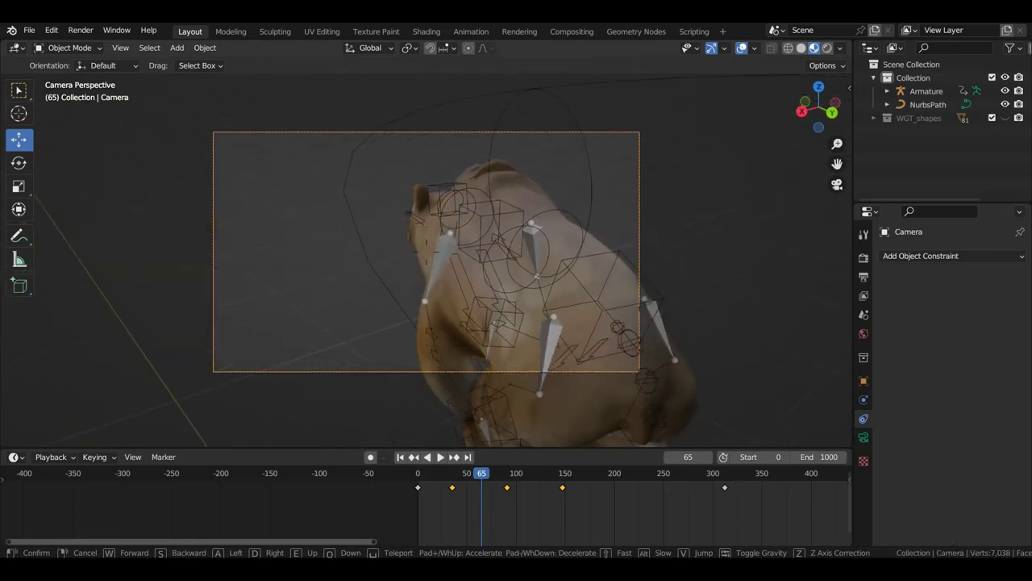
pyautogui.click(620, 343)
pyautogui.press('i')
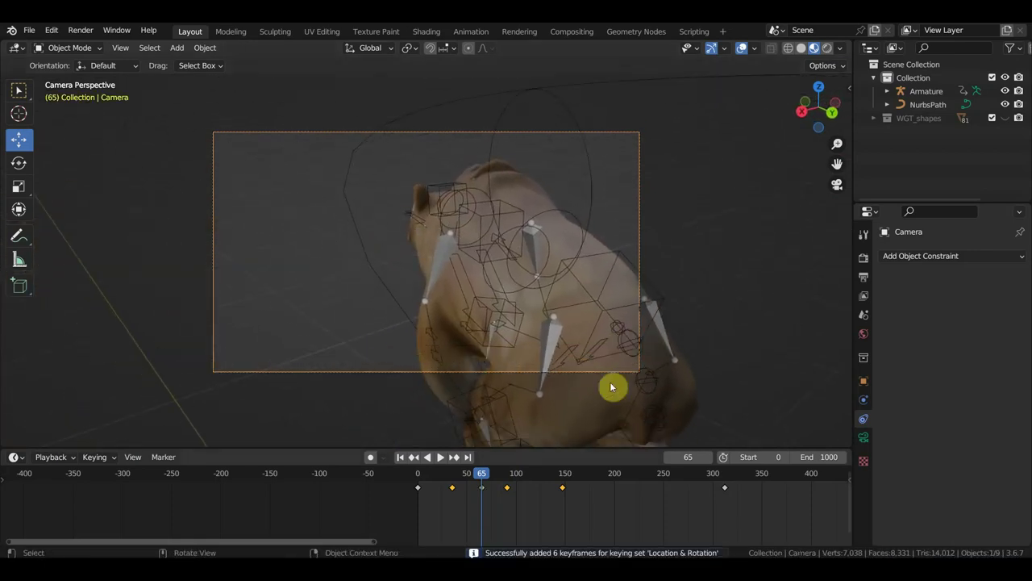
pyautogui.press('space')
pyautogui.moveTo(495, 478)
pyautogui.mouseDown()
pyautogui.moveTo(551, 496)
pyautogui.moveTo(705, 506)
pyautogui.moveTo(671, 500)
pyautogui.mouseUp()
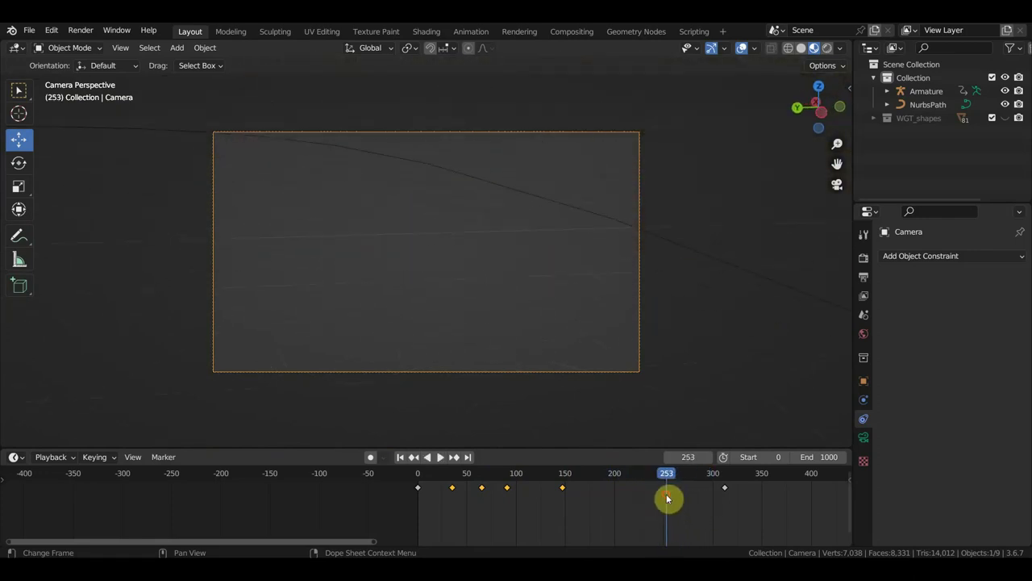
# - Key the camera aimed at the bear at frame 253, then play back from frame 196
pyautogui.hotkey('shift', '`')
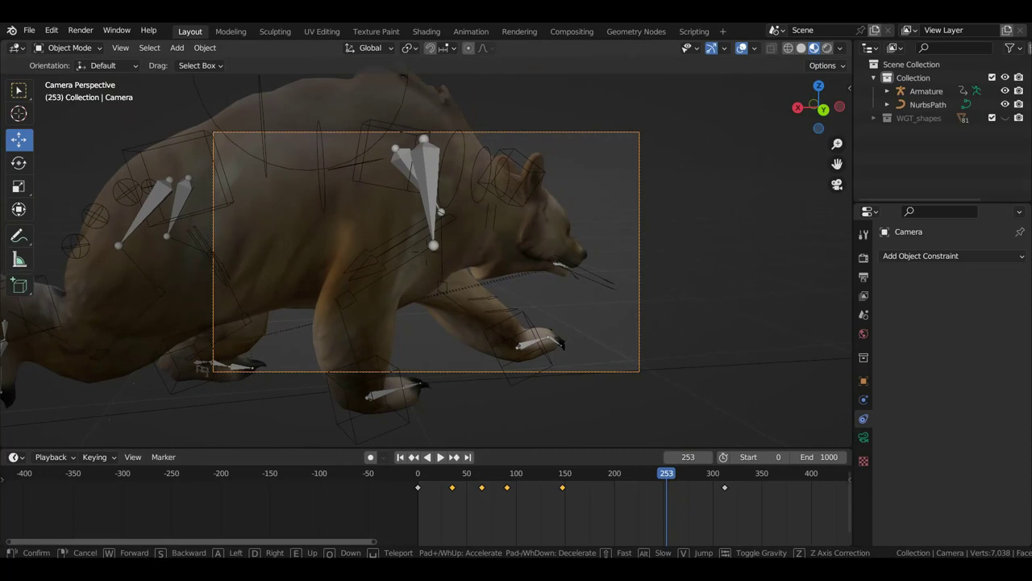
pyautogui.click(697, 327)
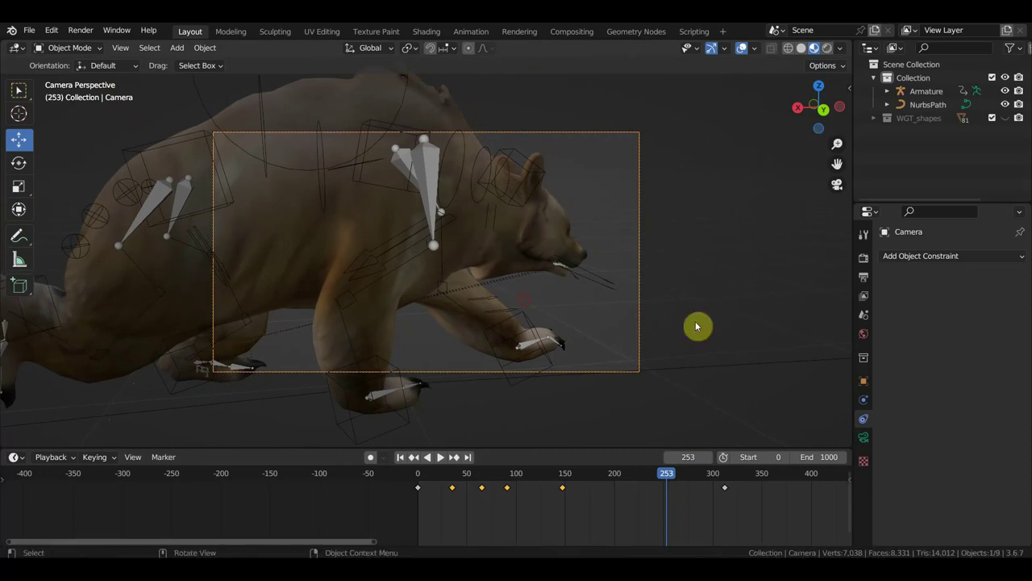
pyautogui.press('i')
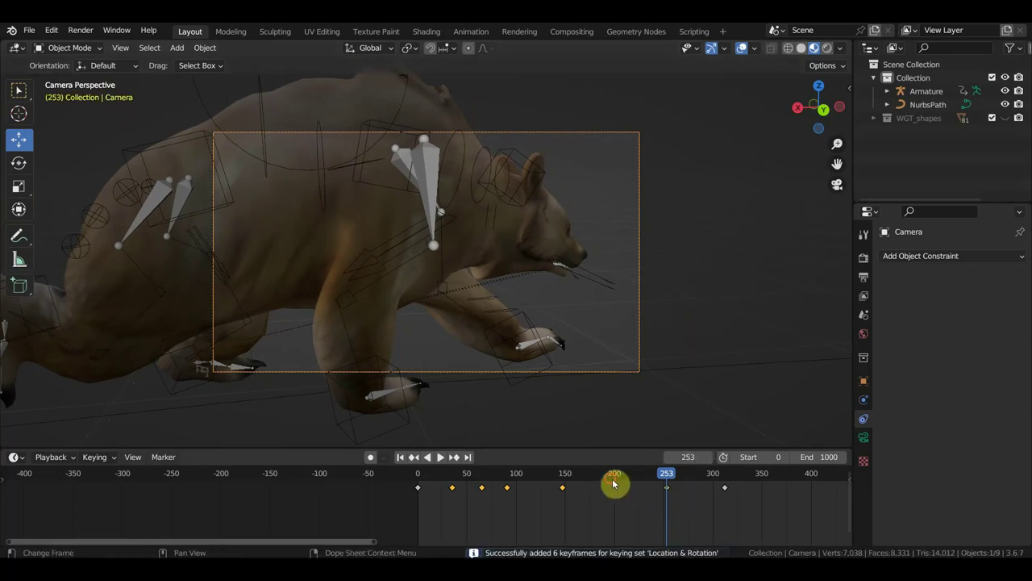
pyautogui.moveTo(612, 482); pyautogui.dragTo(611, 482)
pyautogui.press('space')
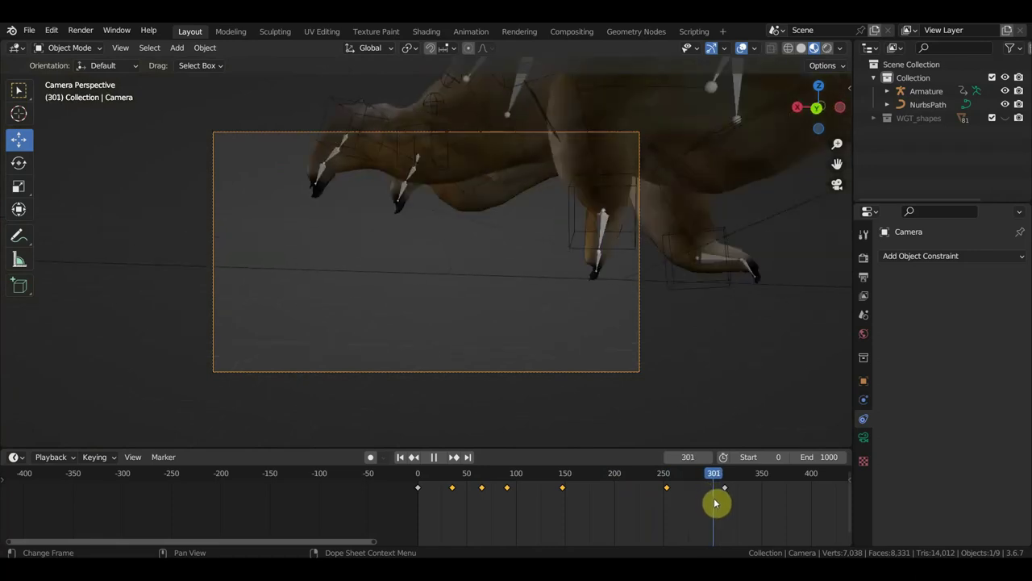
# - Frame the bear at frame 292, key the camera, and review playback from about frame 269
pyautogui.moveTo(713, 504); pyautogui.dragTo(704, 504)
pyautogui.press('space')
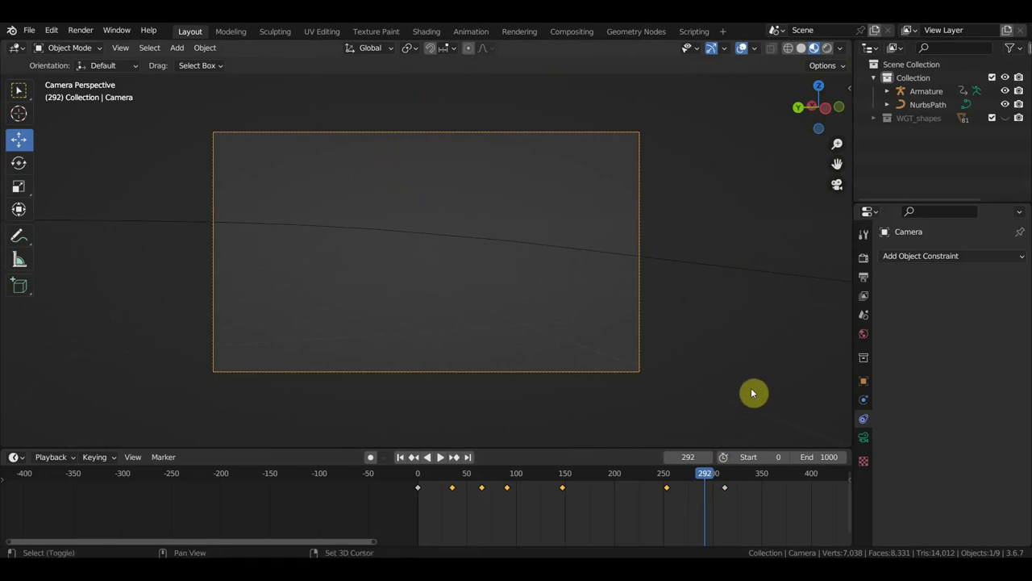
pyautogui.hotkey('shift', '`')
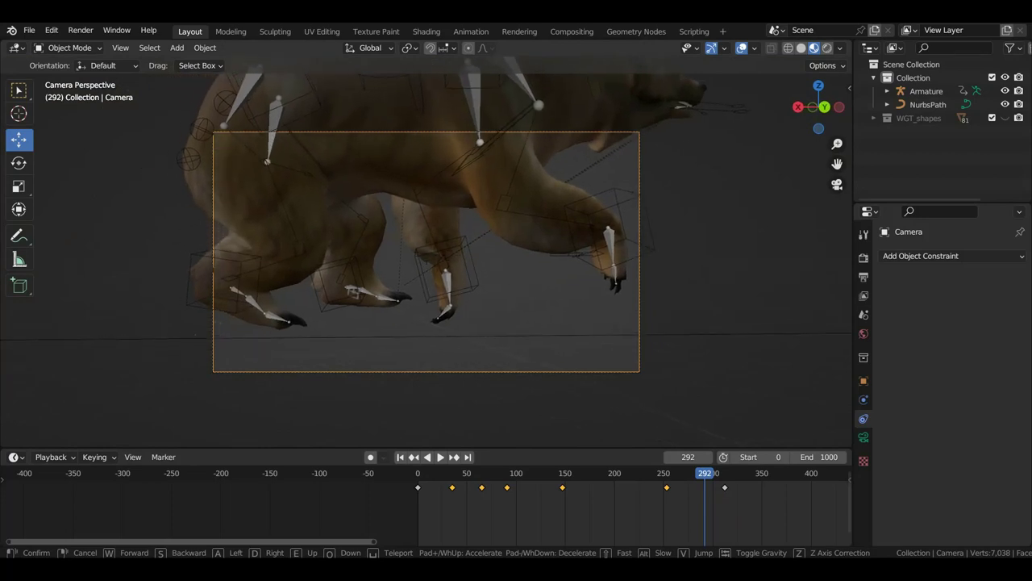
pyautogui.click(751, 387)
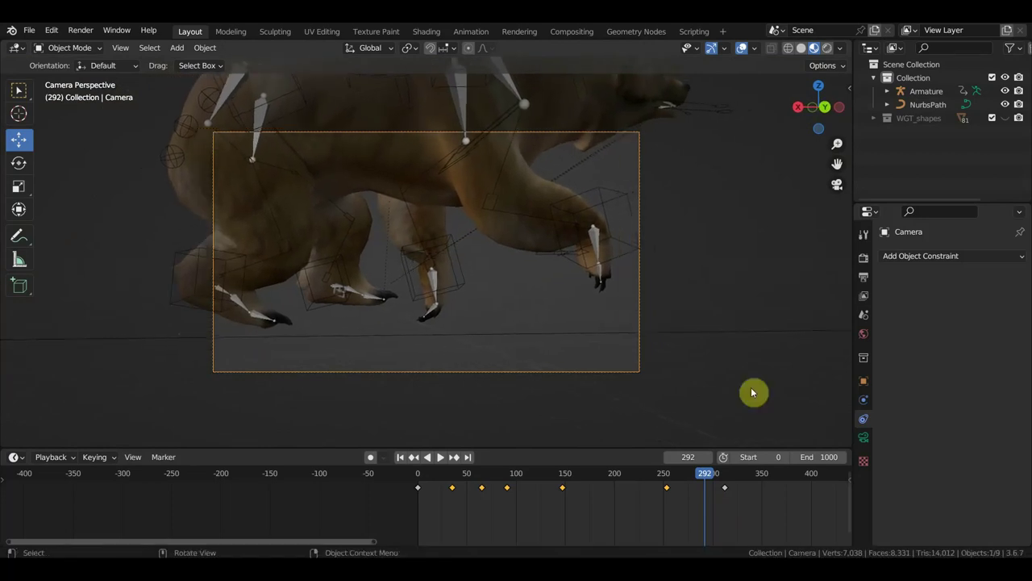
pyautogui.press('i')
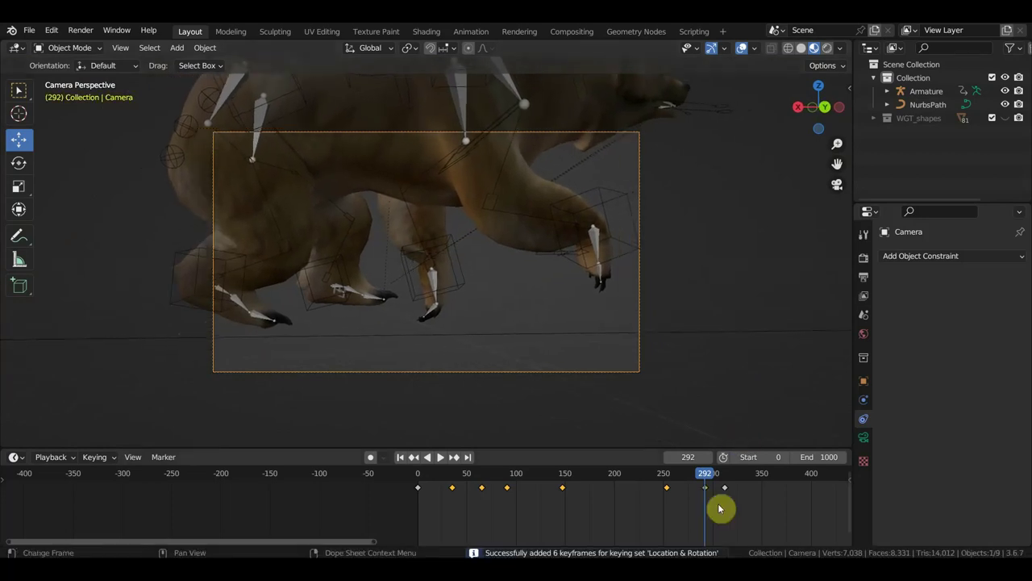
pyautogui.moveTo(705, 484)
pyautogui.mouseDown()
pyautogui.moveTo(571, 482)
pyautogui.moveTo(606, 483)
pyautogui.mouseUp()
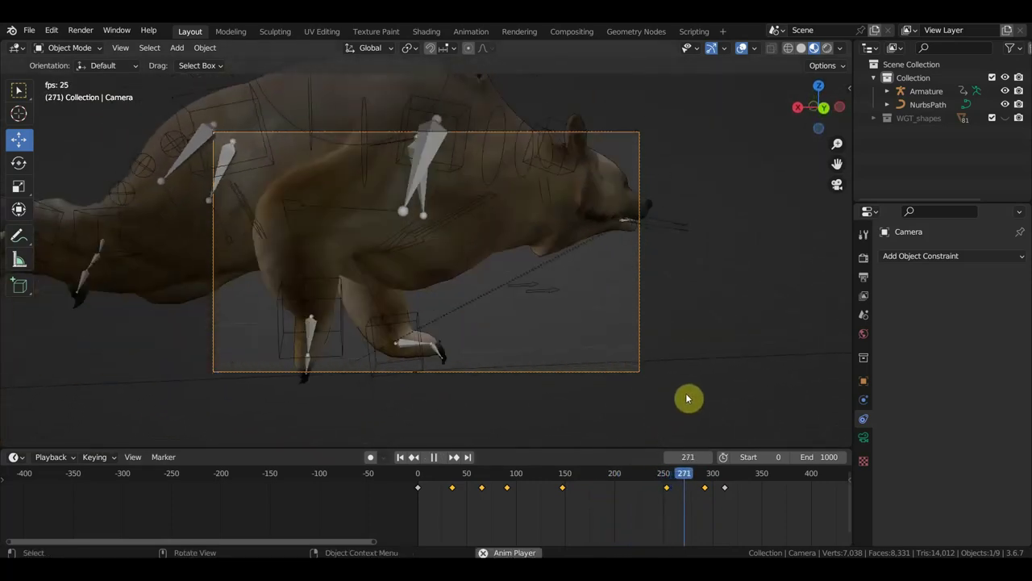
pyautogui.press('space')
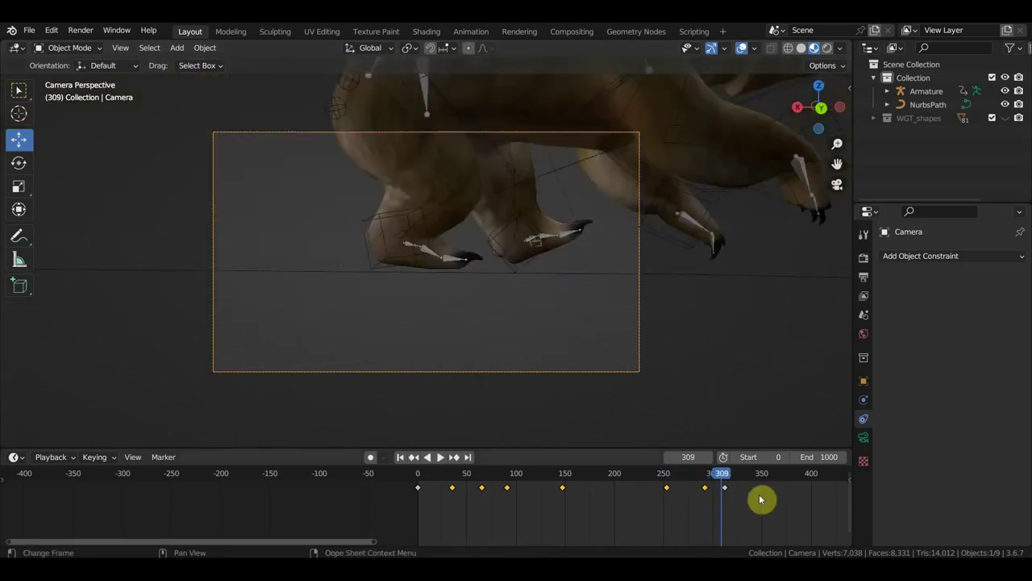
# - Delete the leftover camera keyframe past frame 300 and play the move
pyautogui.moveTo(723, 484)
pyautogui.mouseDown()
pyautogui.moveTo(692, 475)
pyautogui.moveTo(719, 484)
pyautogui.mouseUp()
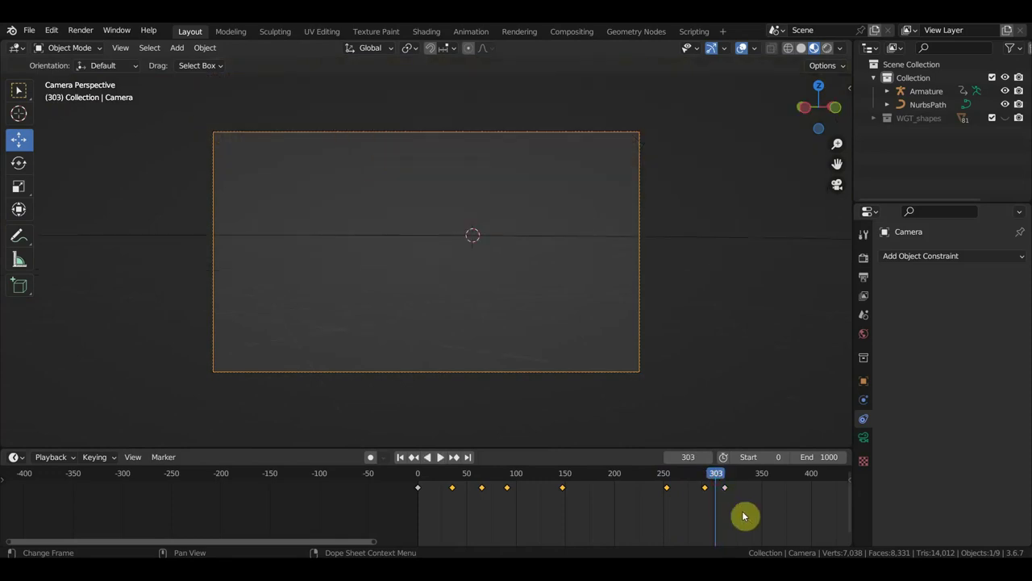
pyautogui.click(723, 487)
pyautogui.press('Delete')
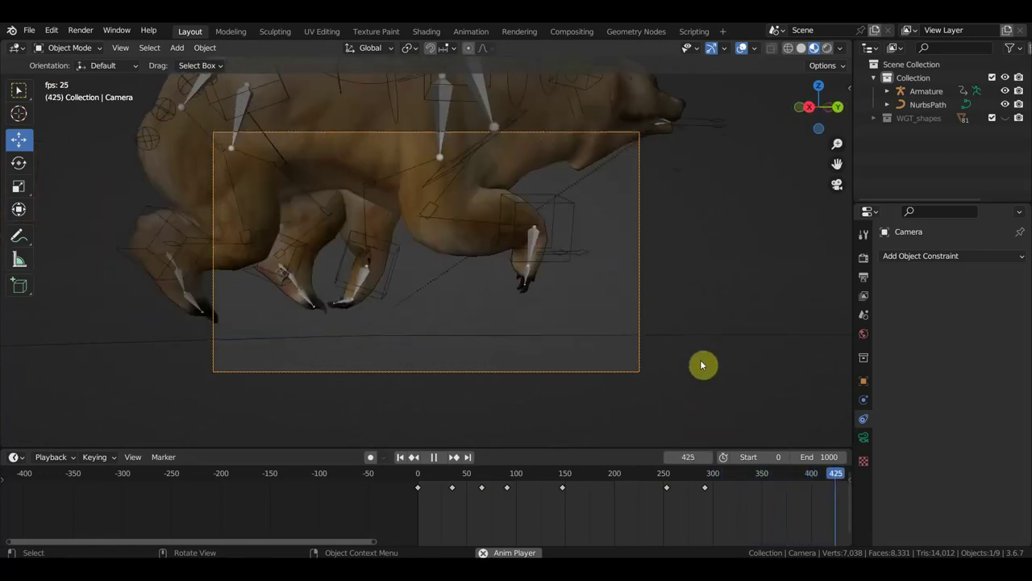
pyautogui.press('space')
# - Pull the camera back from the bear and key its location and rotation at frame 432
pyautogui.scroll(-2, 758, 490)
pyautogui.scroll(-2, 758, 489)
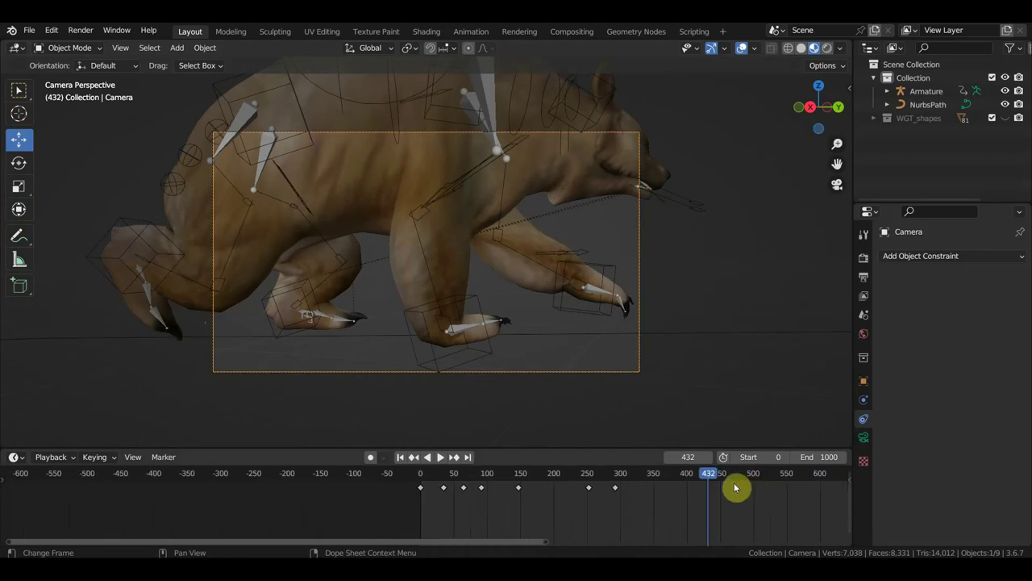
pyautogui.hotkey('shift', '`')
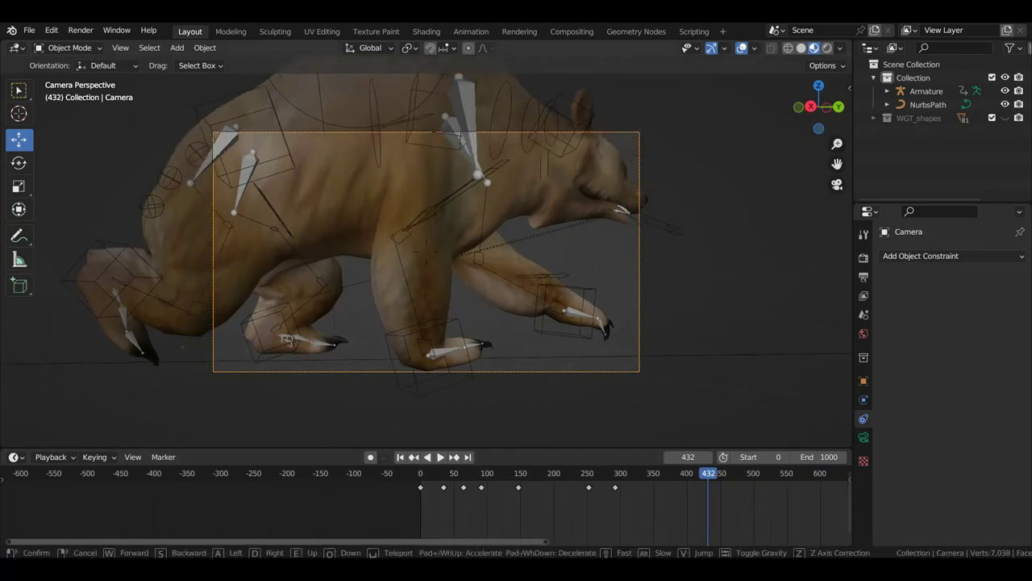
pyautogui.press('s')
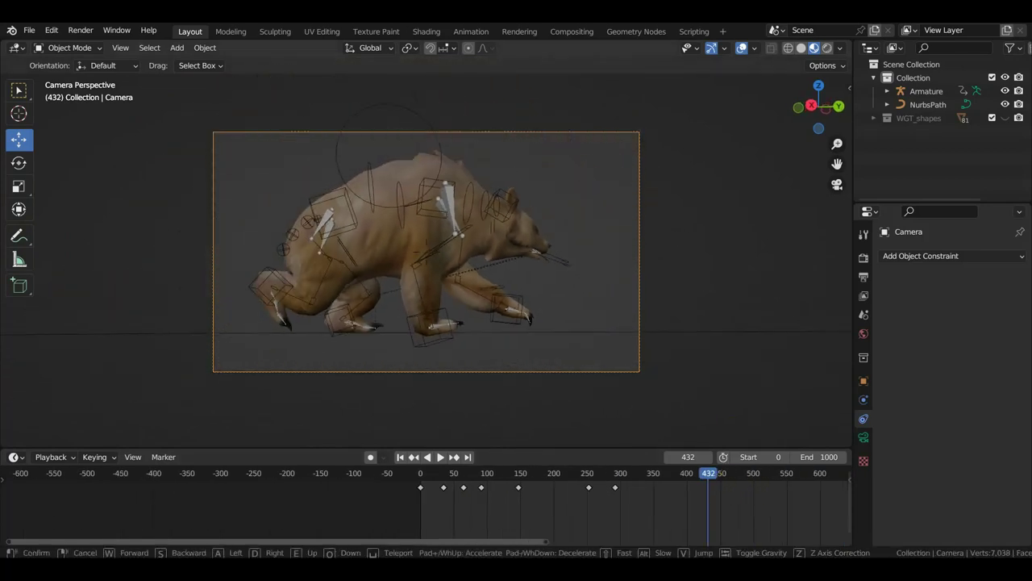
pyautogui.click(710, 373)
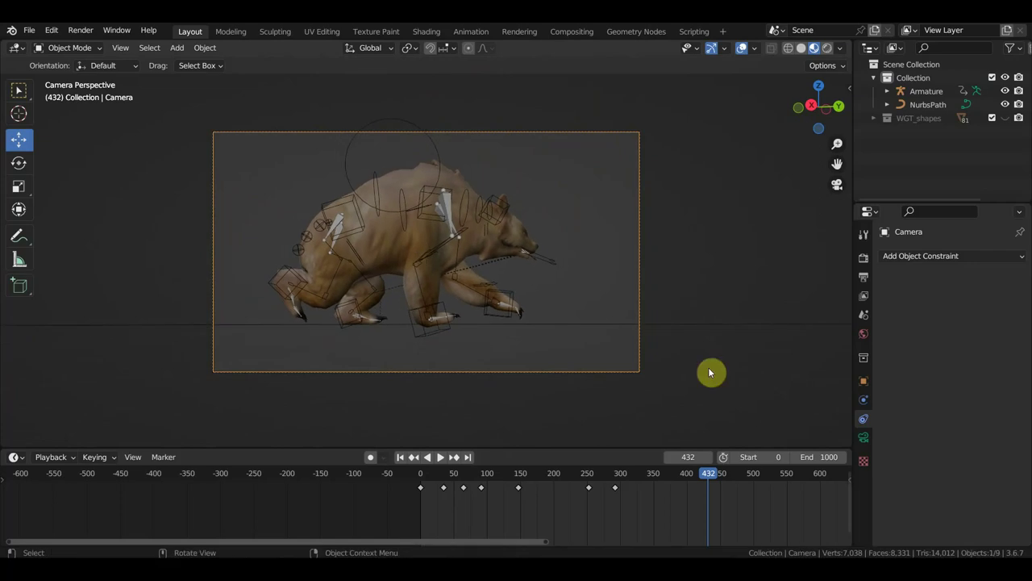
pyautogui.press('i')
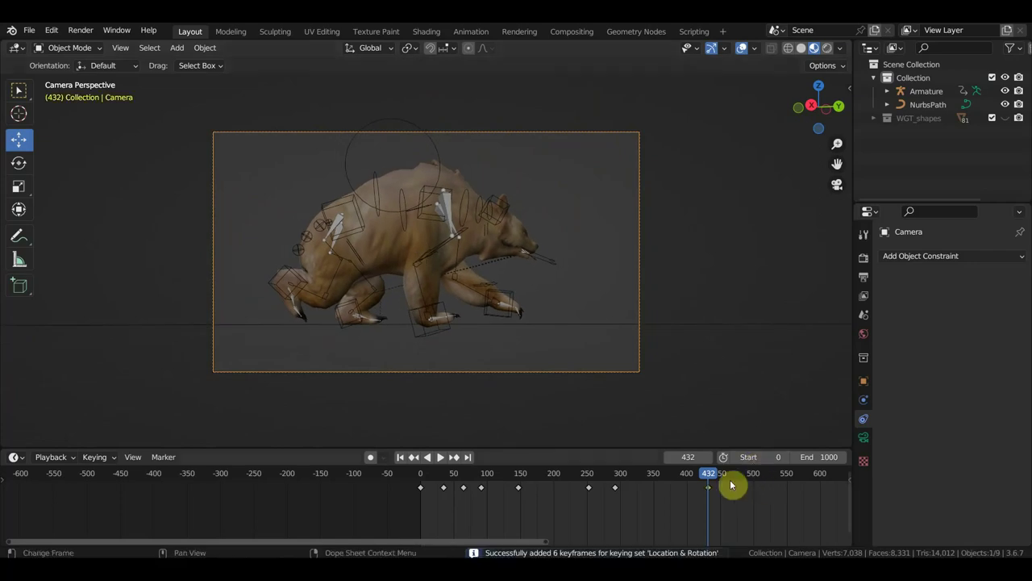
# - At frame 580, key a front three-quarter camera view, then replay from about frame 474
pyautogui.press('space')
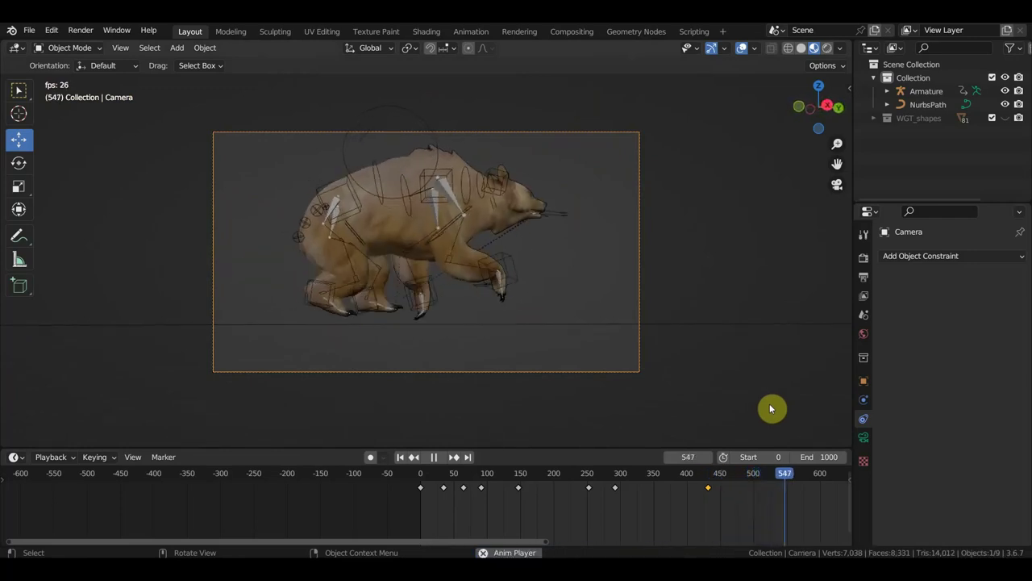
pyautogui.press('space')
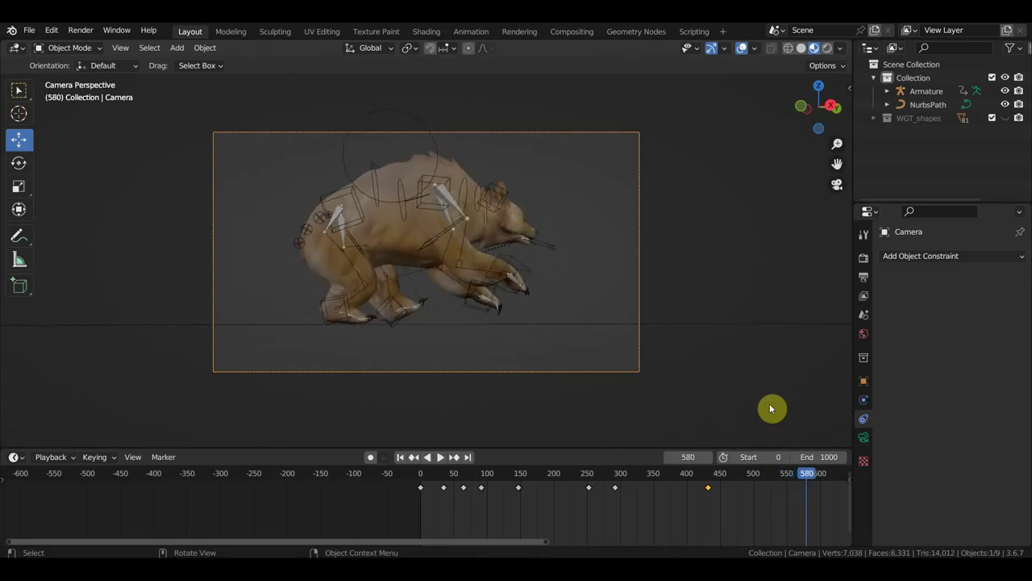
pyautogui.hotkey('shift', '`')
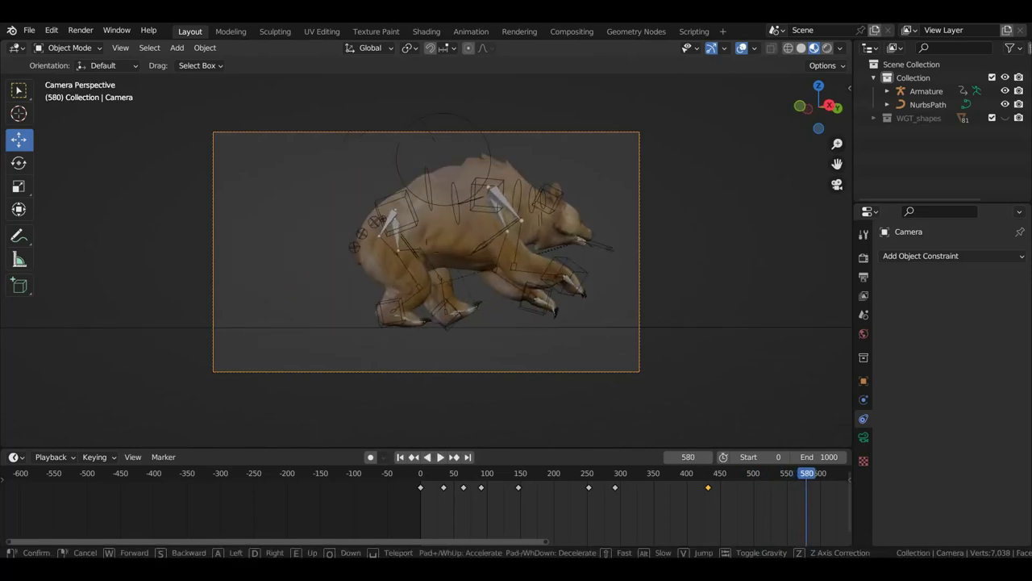
pyautogui.press('d')
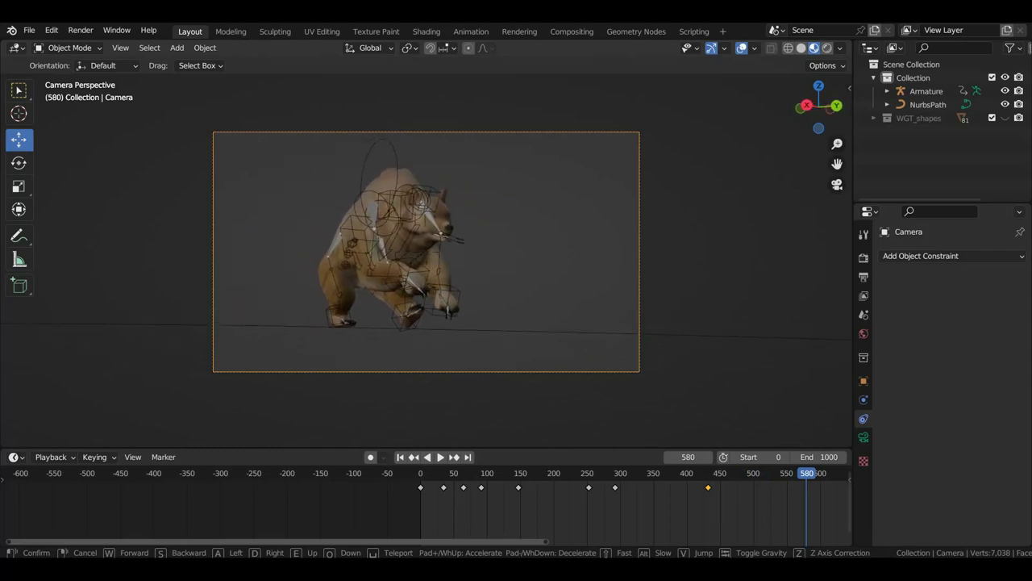
pyautogui.click(770, 409)
pyautogui.press('i')
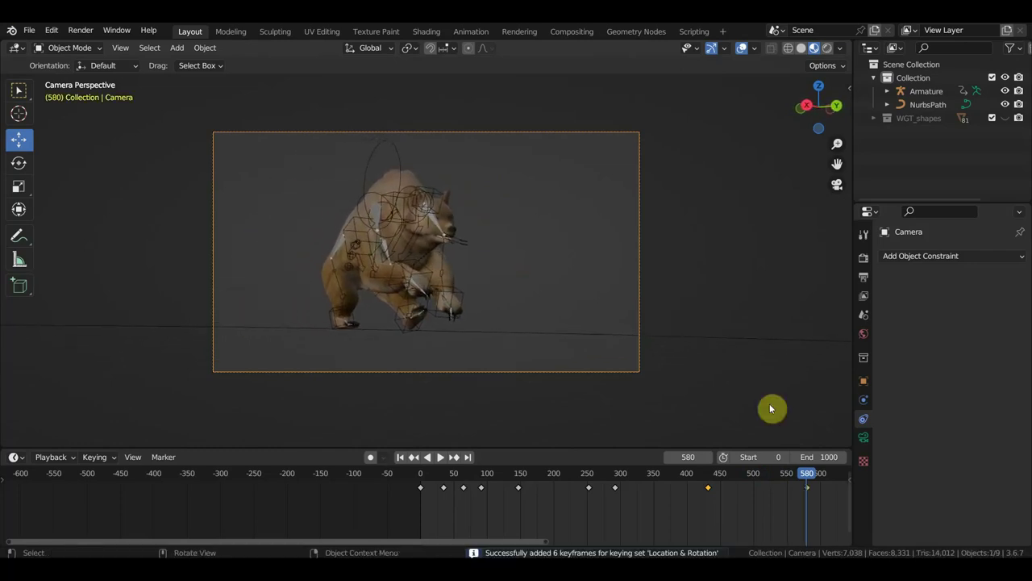
pyautogui.press('space')
pyautogui.click(738, 474)
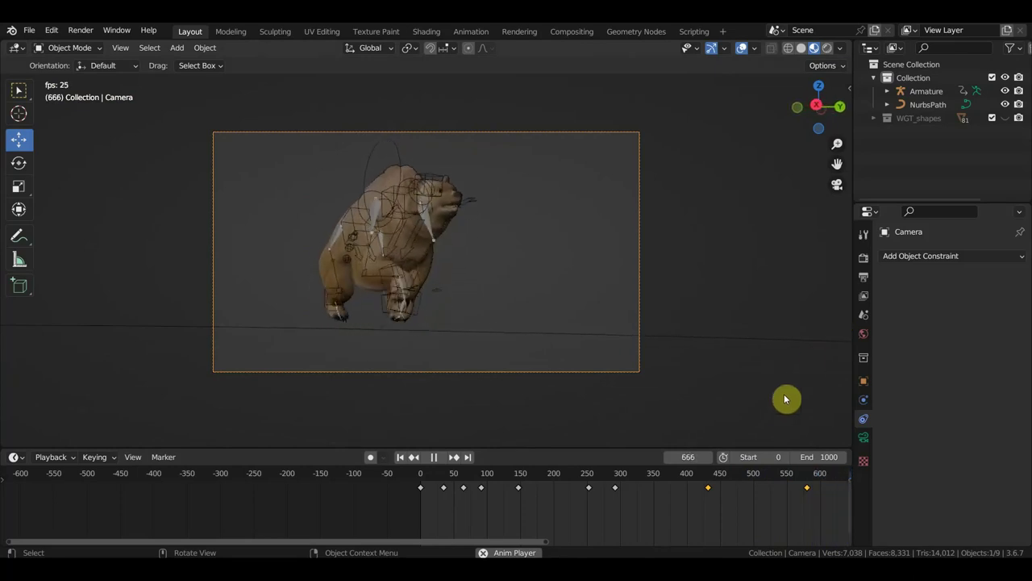
# - At frame 761, move the camera close so the bear's face fills the frame, and key it
pyautogui.scroll(-1, 700, 496)
pyautogui.scroll(-3, 699, 495)
pyautogui.scroll(-2, 697, 492)
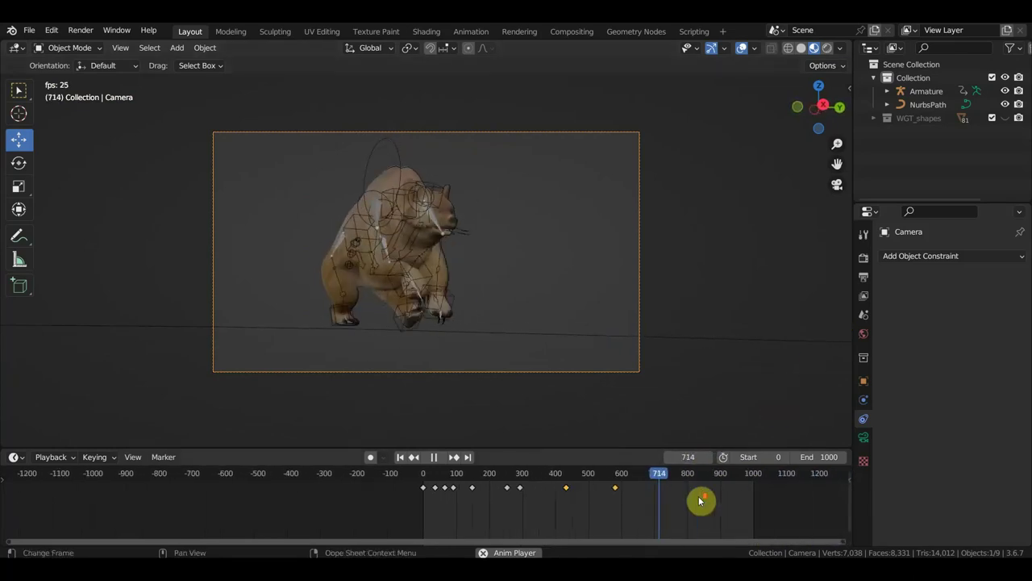
pyautogui.press('space')
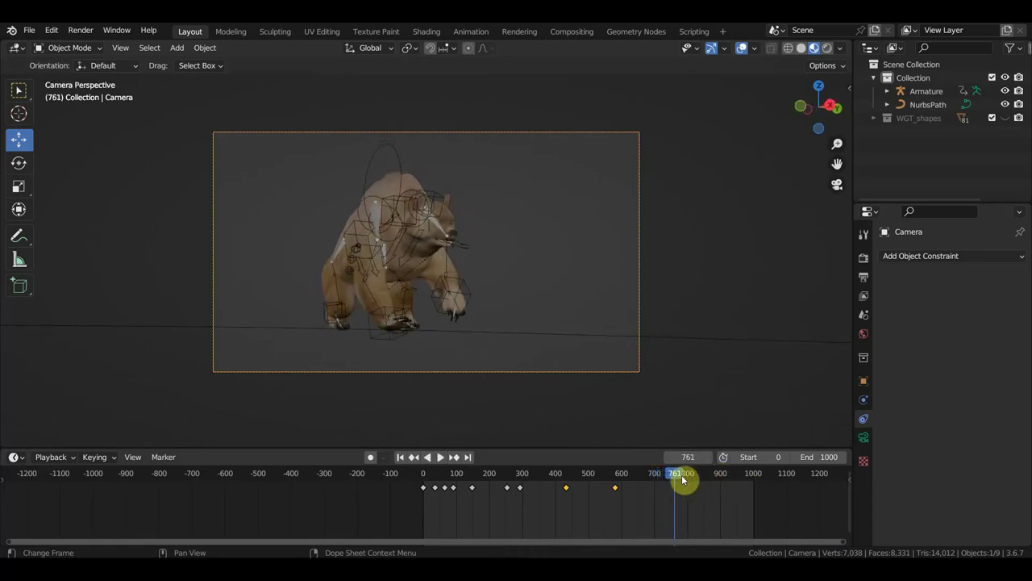
pyautogui.hotkey('shift', '`')
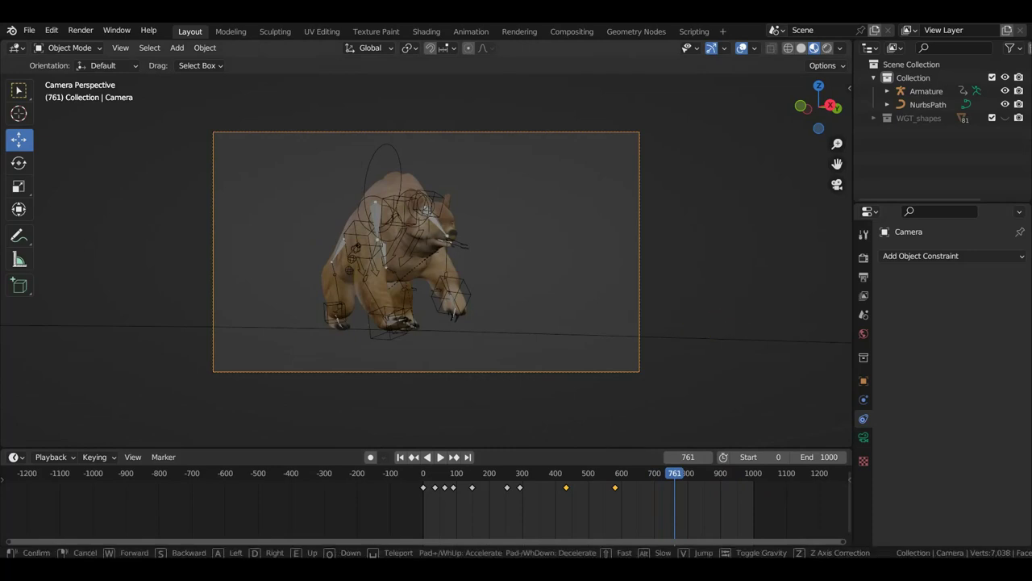
pyautogui.press('w')
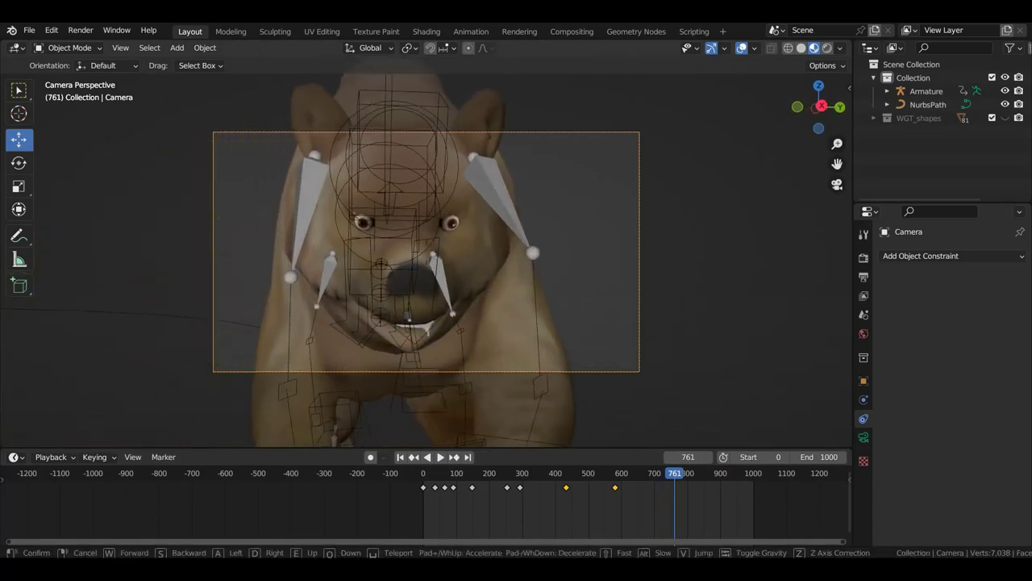
pyautogui.click(412, 305)
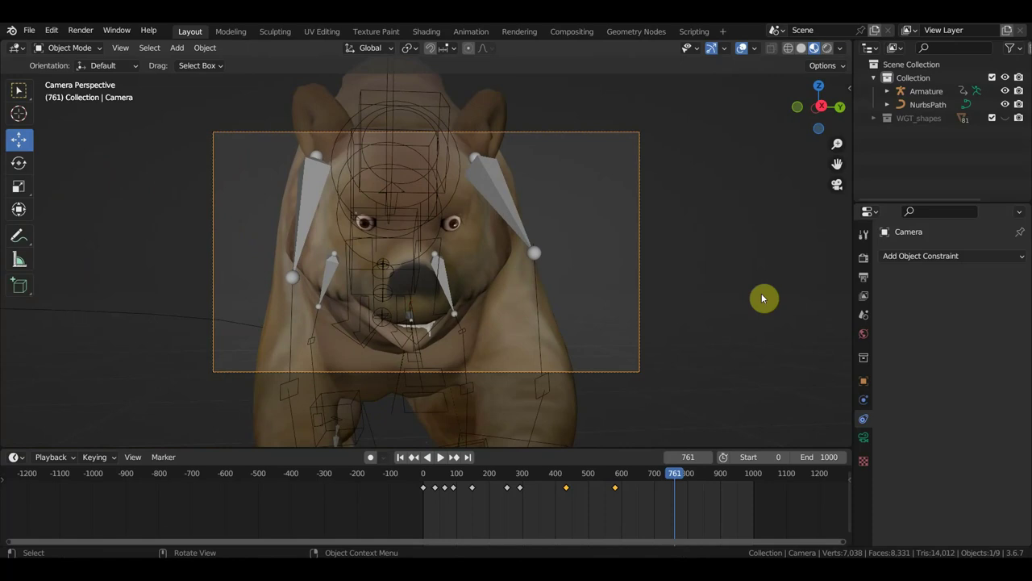
pyautogui.press('i')
# - Play the camera move from frame 582 and stop at frame 901
pyautogui.click(616, 475)
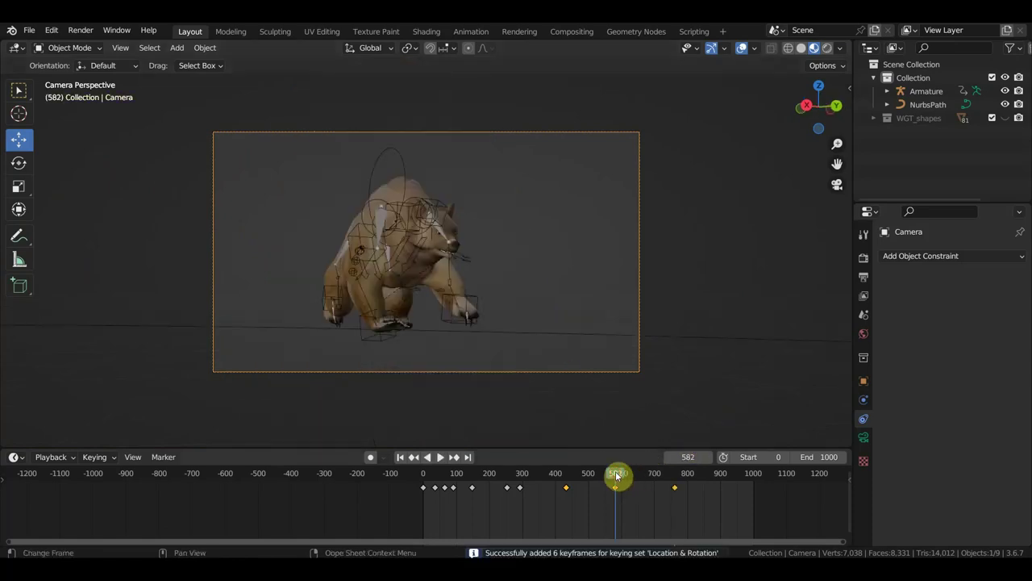
pyautogui.press('space')
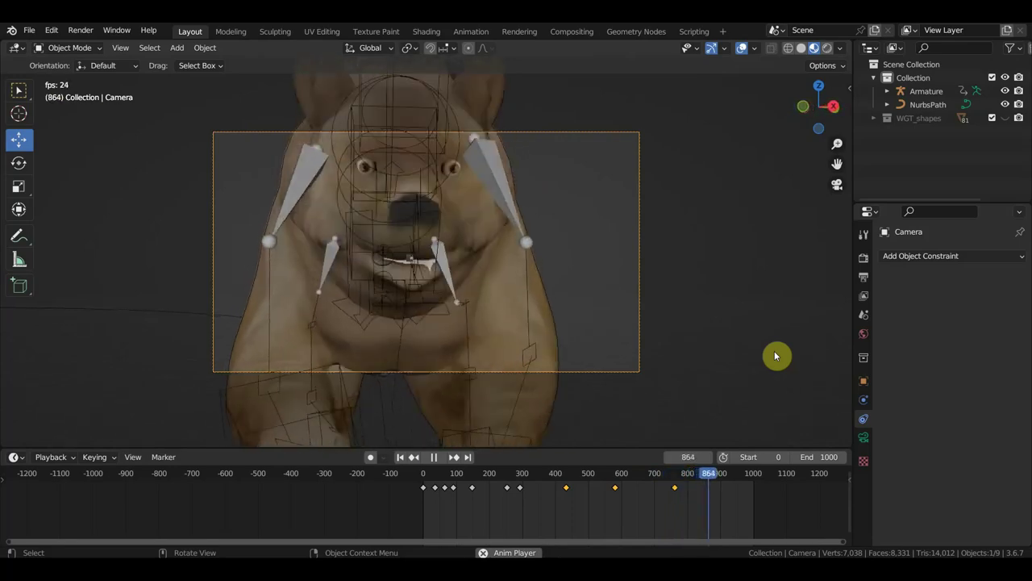
pyautogui.press('space')
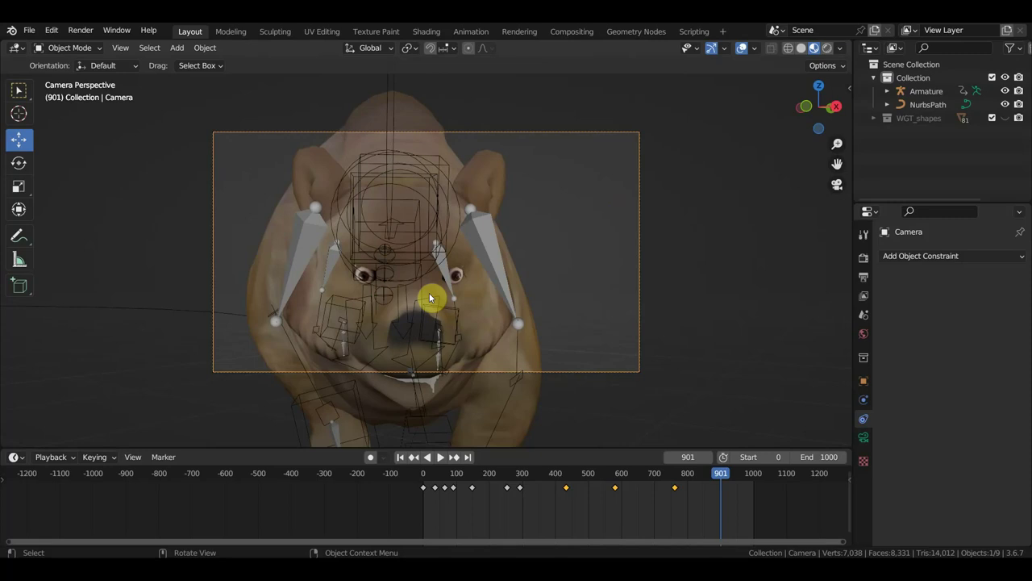
# - Circle the camera head-on to the bear, key it at frame 901, and play from frame 809
pyautogui.hotkey('shift', '`')
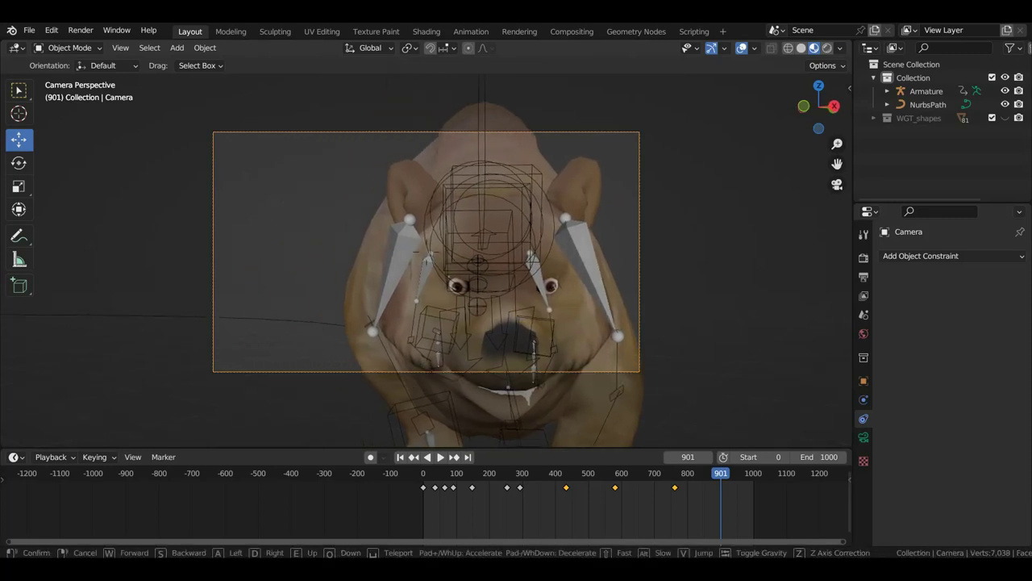
pyautogui.press('d')
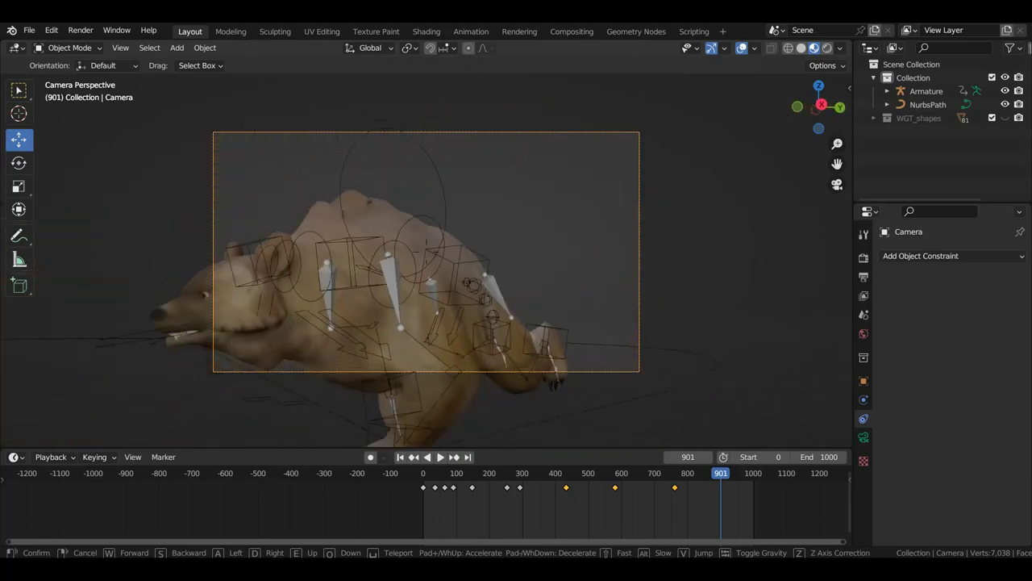
pyautogui.press('d')
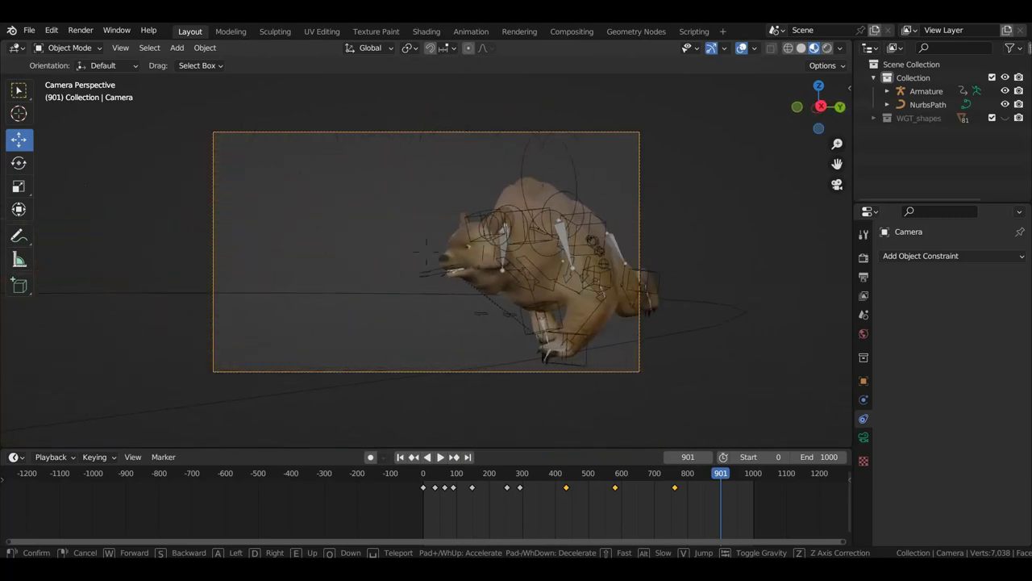
pyautogui.press('d')
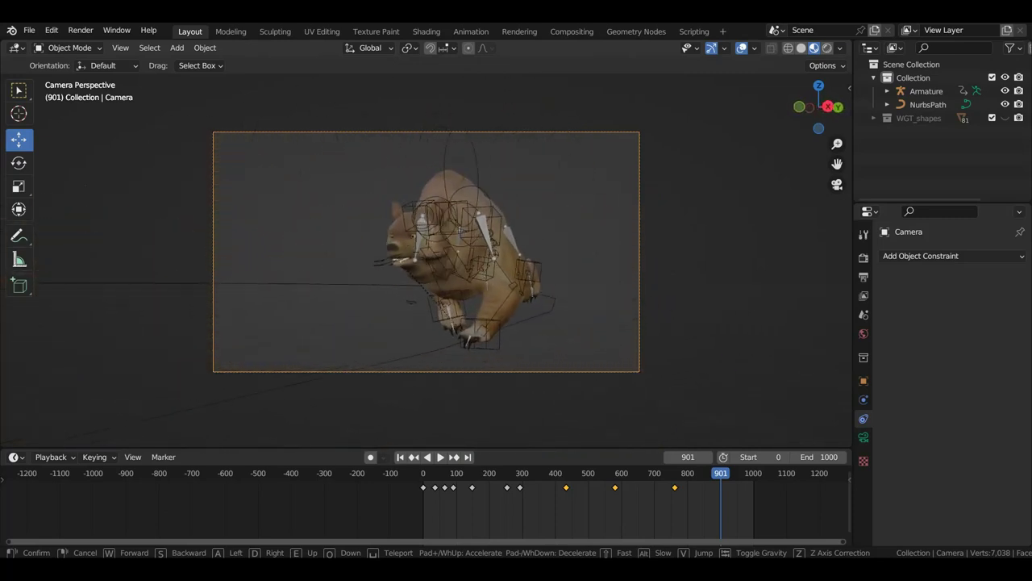
pyautogui.press('d')
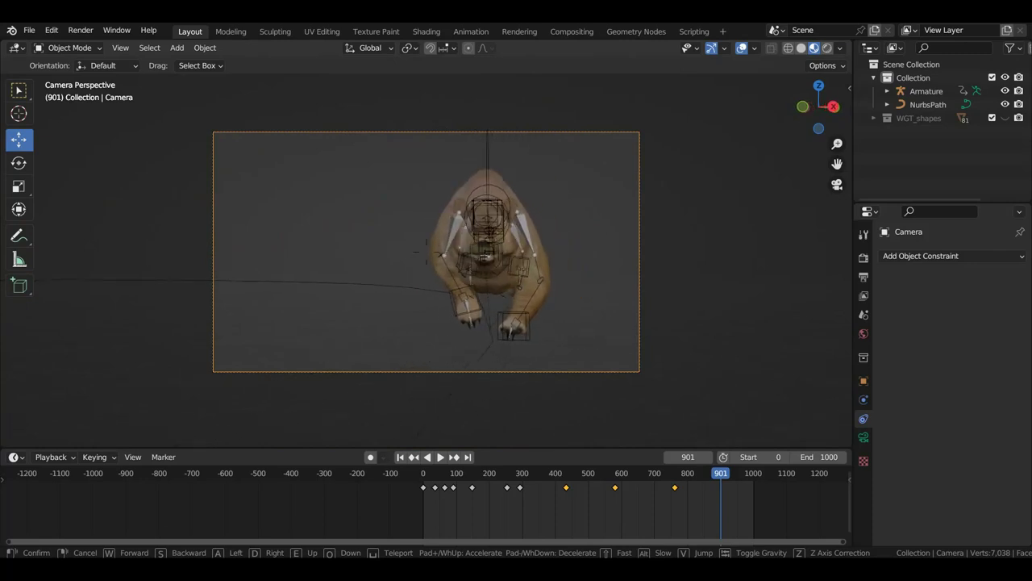
pyautogui.press('d')
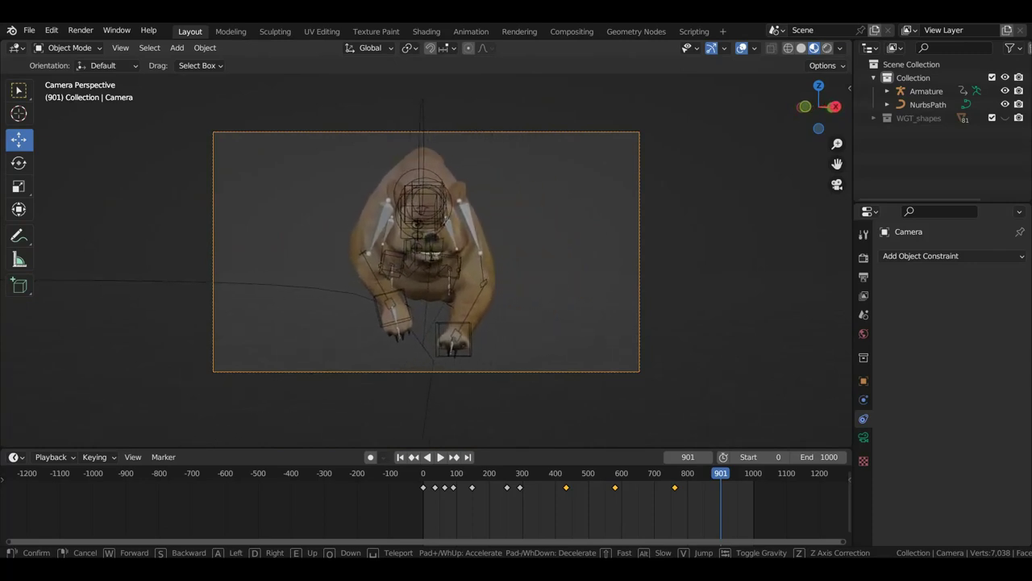
pyautogui.press('s')
pyautogui.click(516, 304)
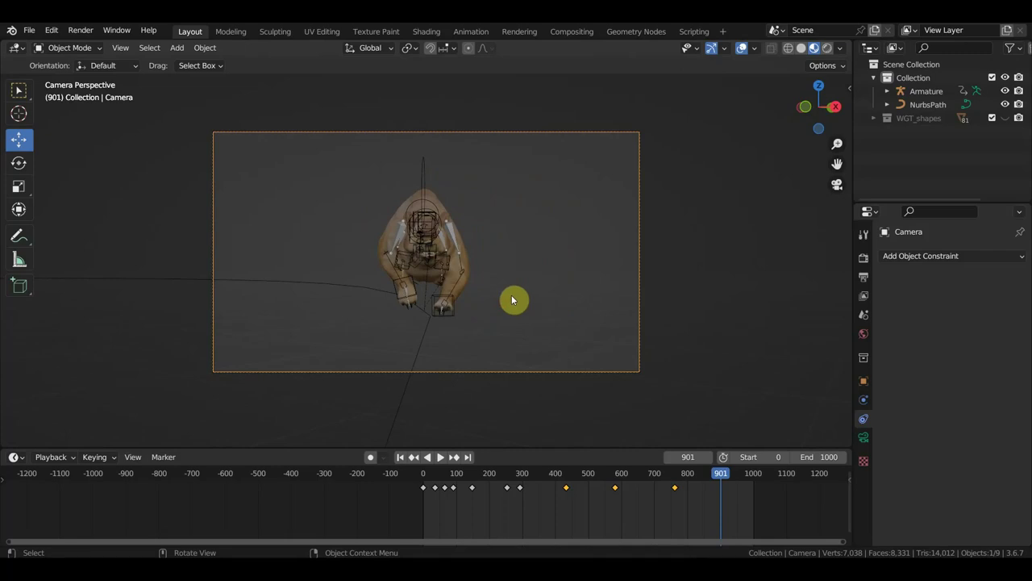
pyautogui.press('i')
pyautogui.moveTo(720, 476); pyautogui.dragTo(691, 476)
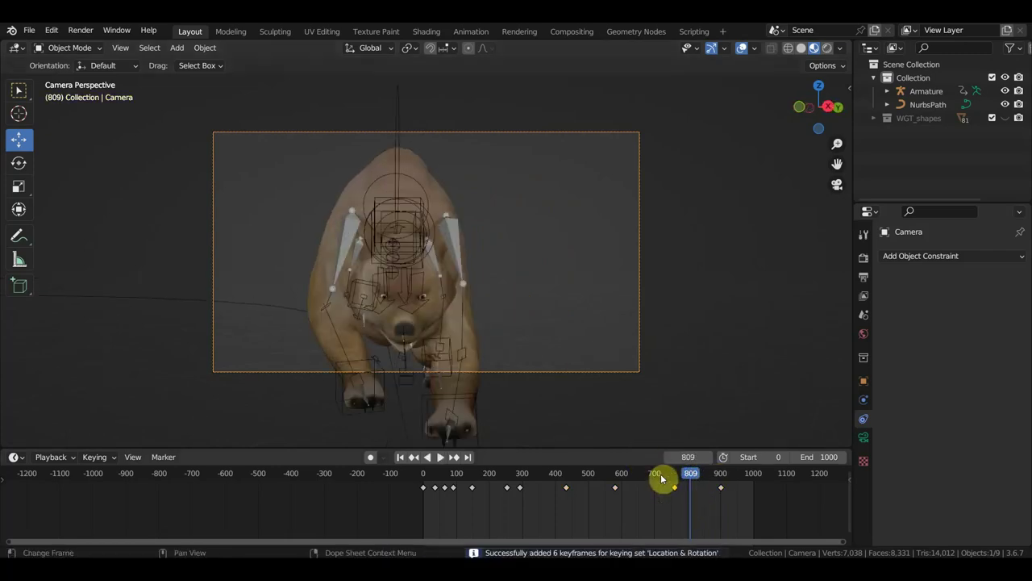
pyautogui.press('space')
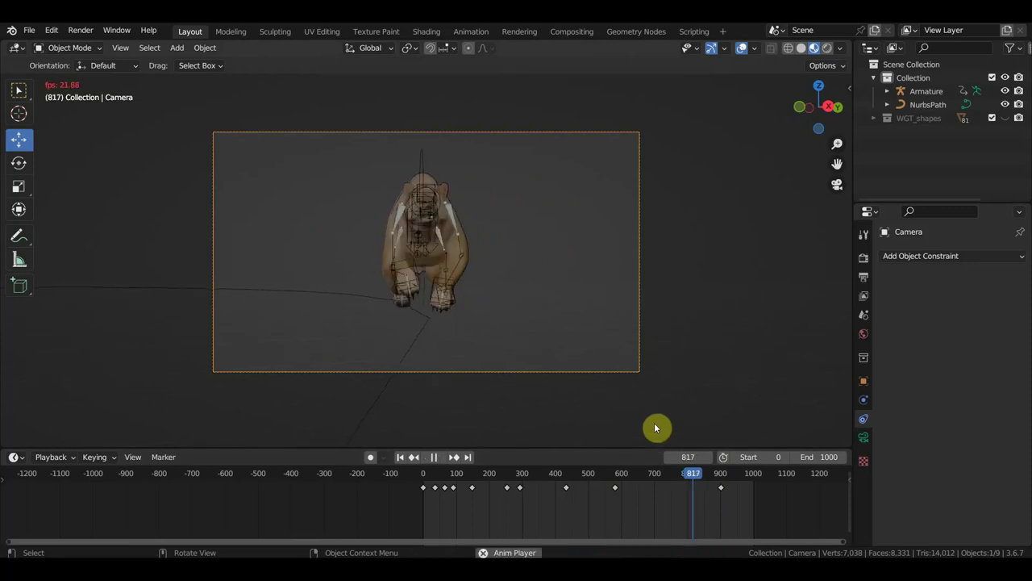
# - Hide the viewport overlays and stop the playback
pyautogui.click(743, 49)
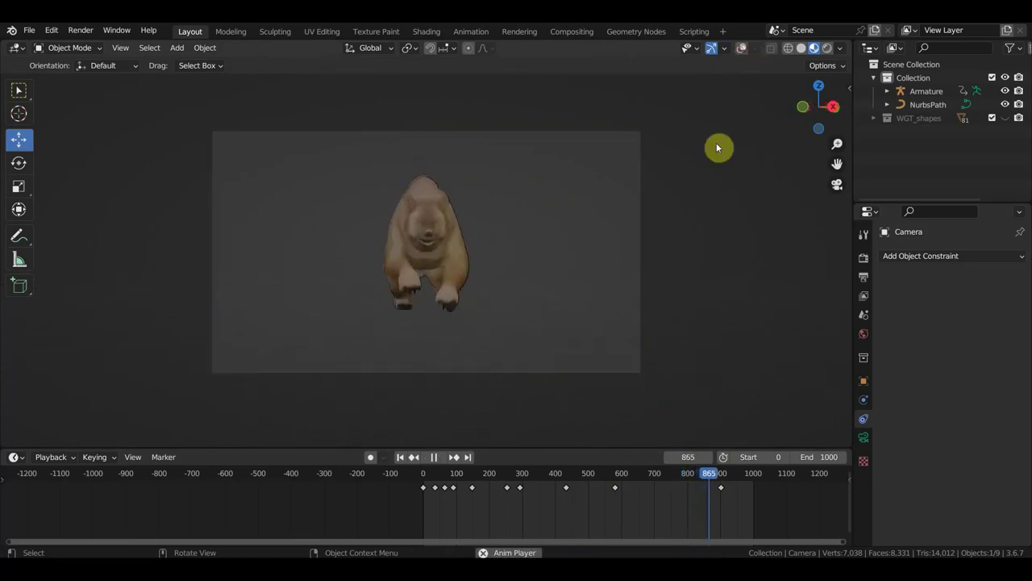
pyautogui.scroll(1, 726, 231)
pyautogui.scroll(-1, 727, 236)
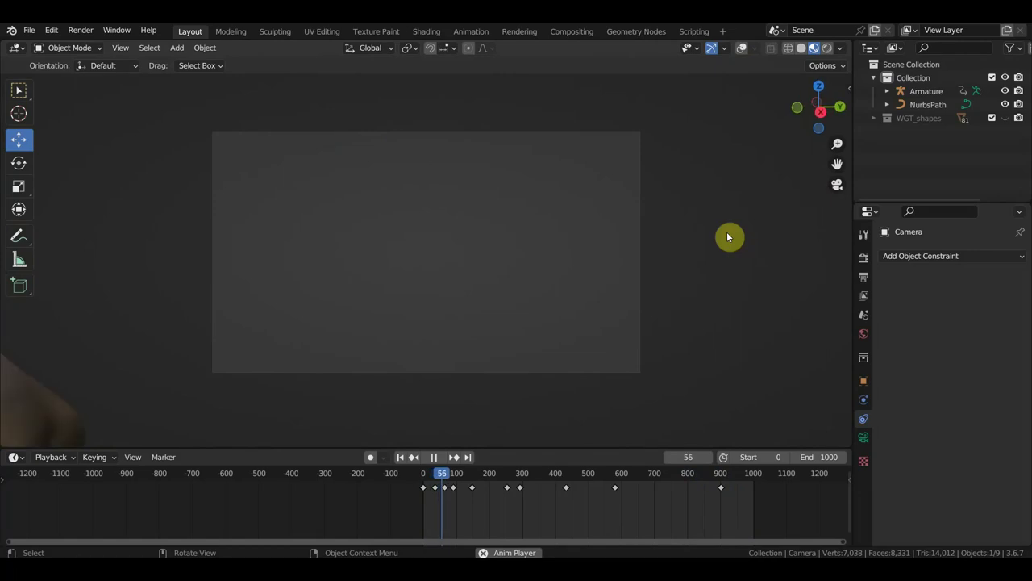
pyautogui.press('space')
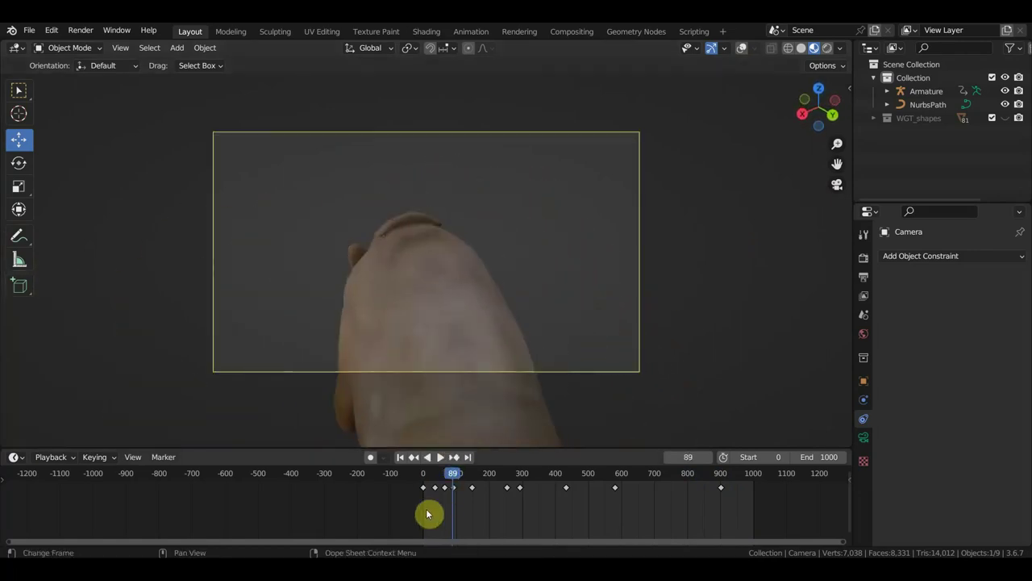
# - Replay the opening from frame 20 and stop at frame 32, where the bear leaves the shot
pyautogui.scroll(2, 427, 514)
pyautogui.scroll(2, 433, 506)
pyautogui.click(434, 480)
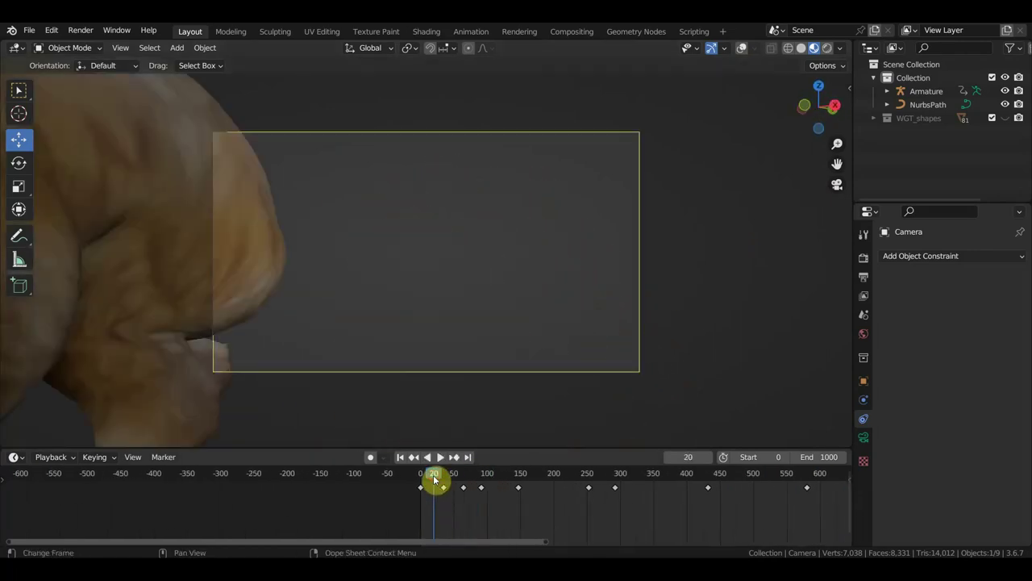
pyautogui.press('space')
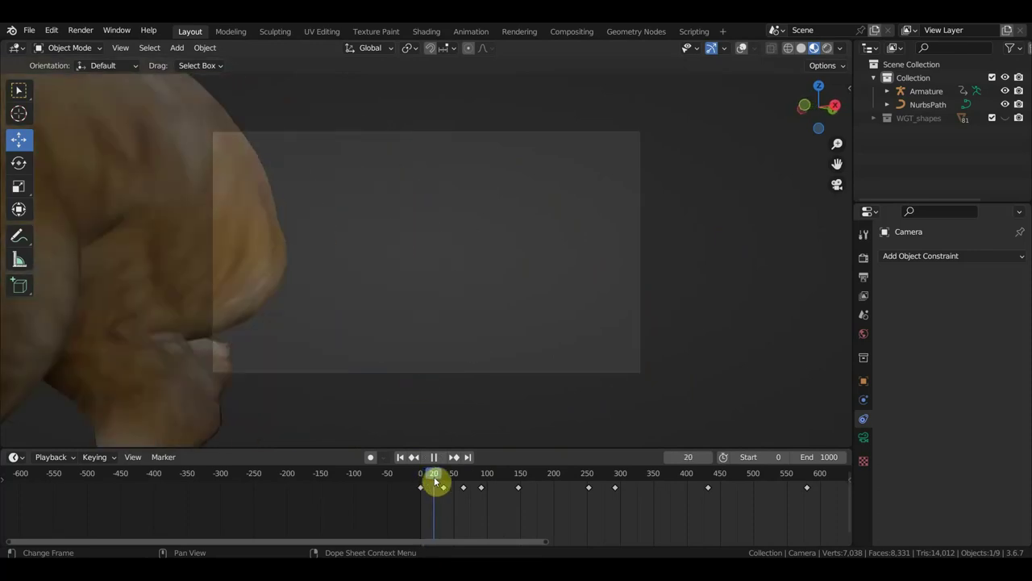
pyautogui.moveTo(433, 479)
pyautogui.mouseDown()
pyautogui.moveTo(421, 484)
pyautogui.moveTo(462, 497)
pyautogui.mouseUp()
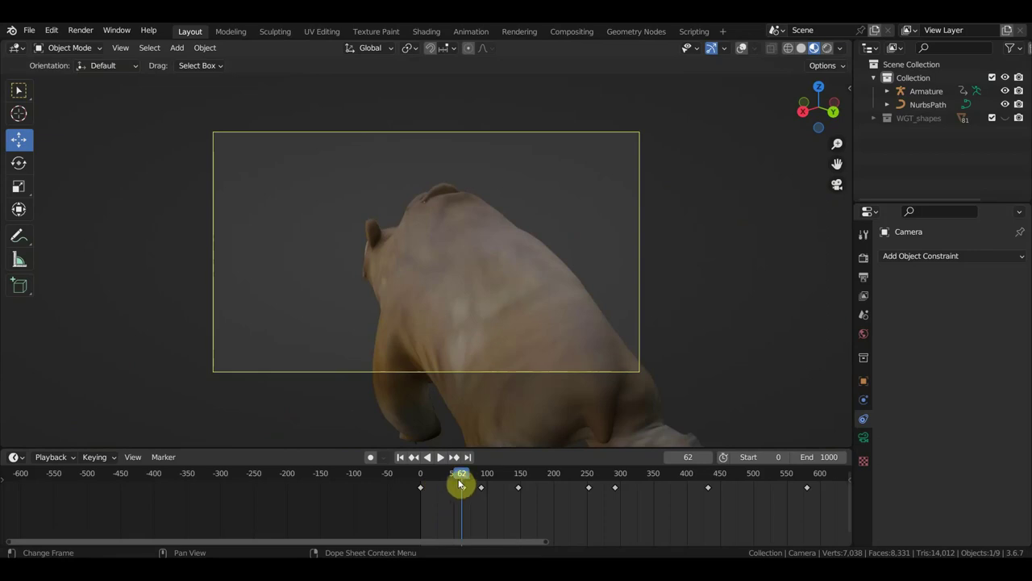
pyautogui.moveTo(460, 482); pyautogui.dragTo(442, 478)
pyautogui.hotkey('shift', '`')
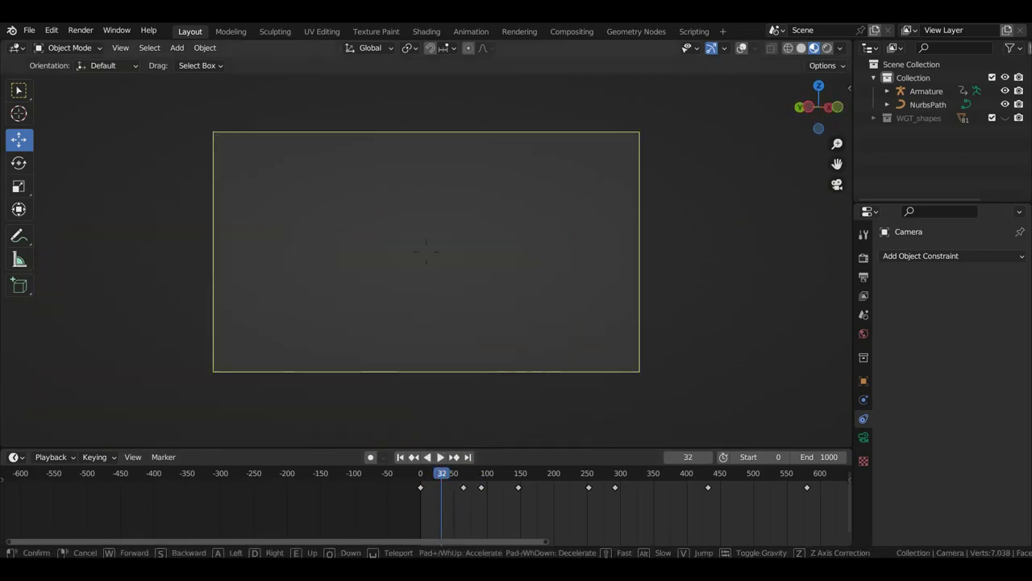
# - Leave walk navigation, orbit out of the camera view, and select the camera
pyautogui.click(536, 331)
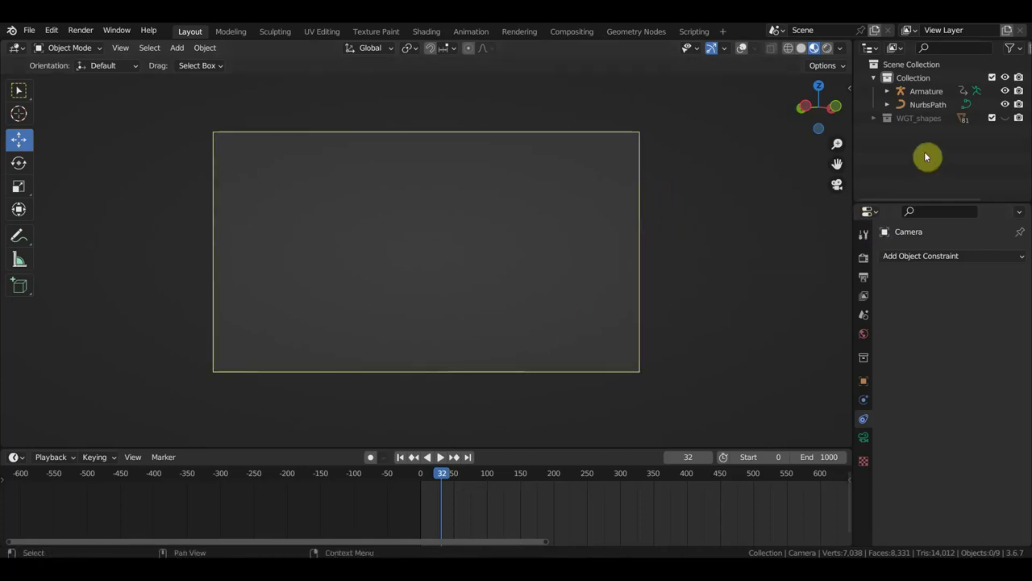
pyautogui.scroll(-3, 631, 195)
pyautogui.moveTo(544, 221)
pyautogui.mouseDown(button='middle')
pyautogui.moveTo(696, 255)
pyautogui.moveTo(782, 256)
pyautogui.moveTo(746, 47)
pyautogui.mouseUp(button='middle')
pyautogui.scroll(-3, 590, 246)
pyautogui.click(553, 273)
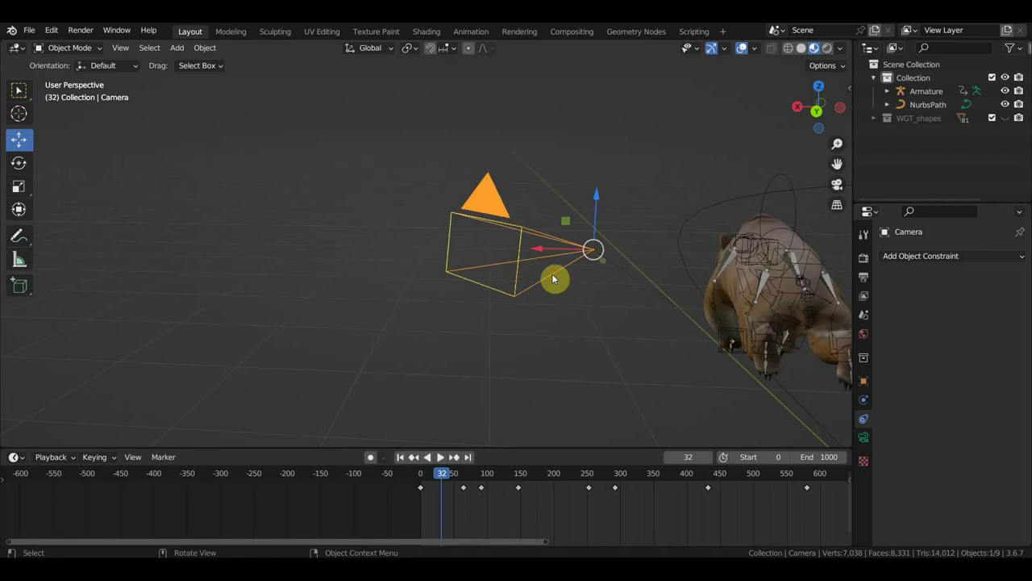
# - In top view, rotate the camera toward the bear and key it at frame 32
pyautogui.press('KP_7')
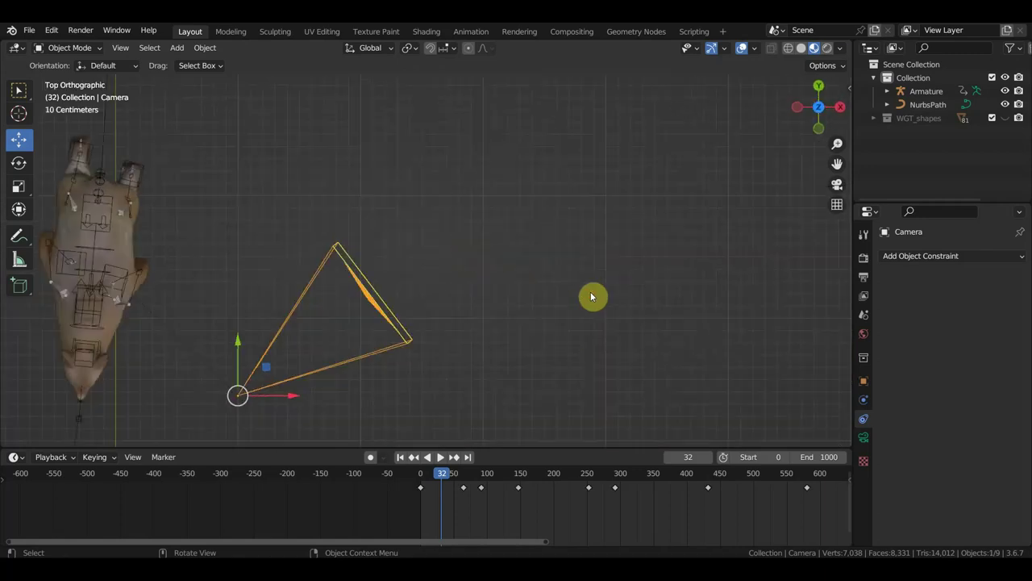
pyautogui.scroll(-3, 584, 306)
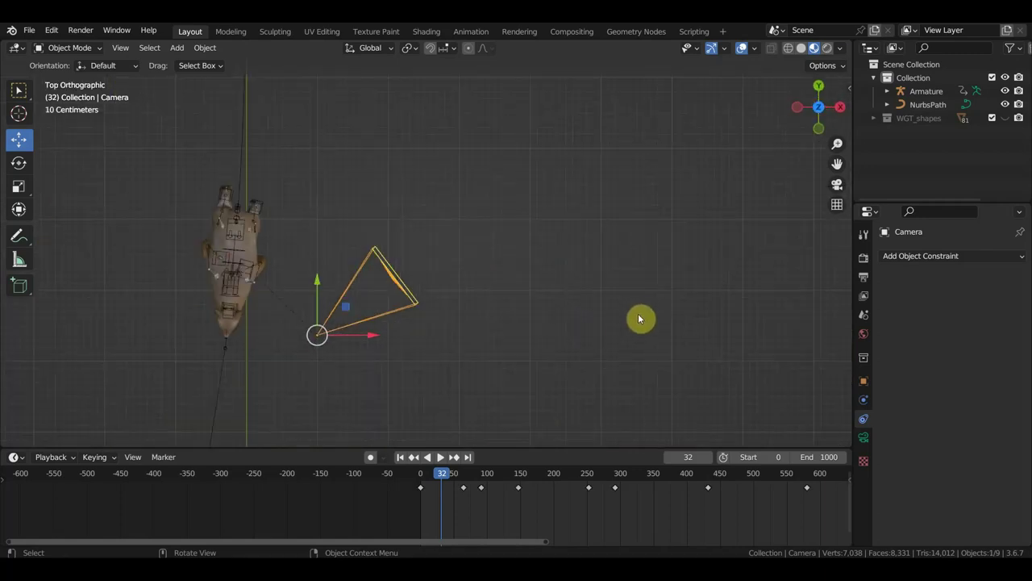
pyautogui.press('r')
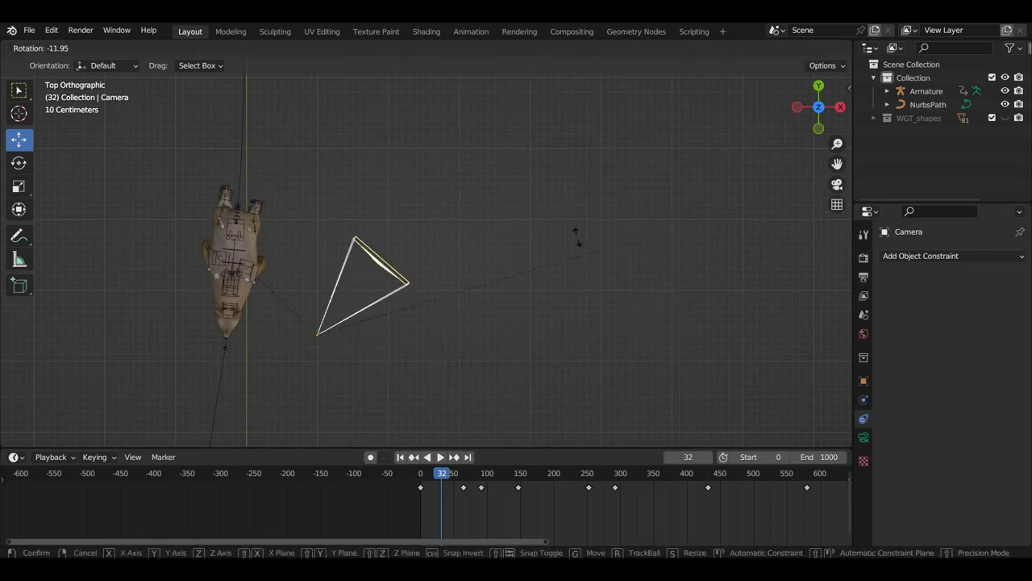
pyautogui.click(191, 206)
pyautogui.press('i')
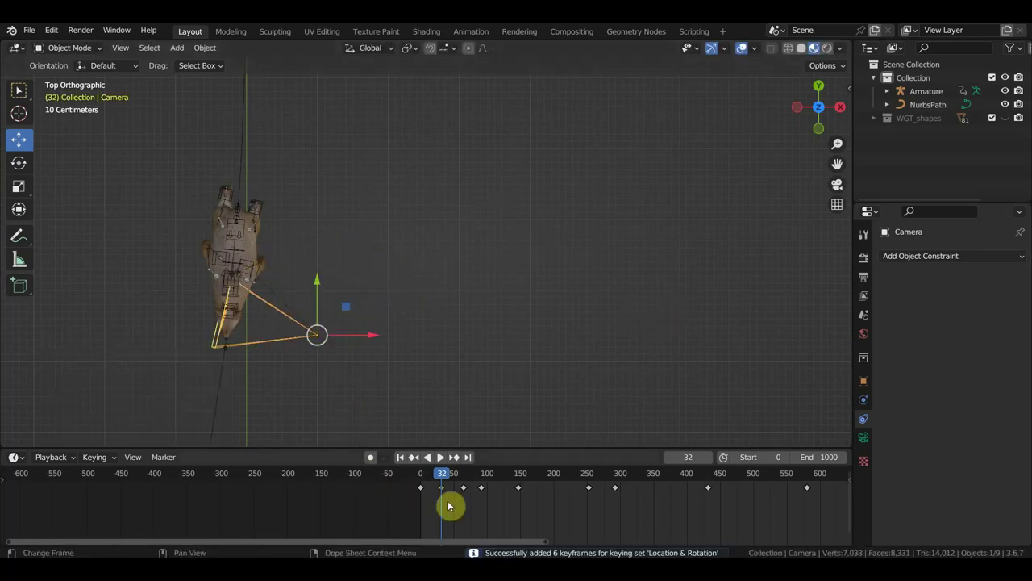
# - At frame 23, rotate the camera toward the bear and key its location and rotation
pyautogui.click(436, 476)
pyautogui.press('space')
pyautogui.moveTo(436, 476); pyautogui.dragTo(436, 476)
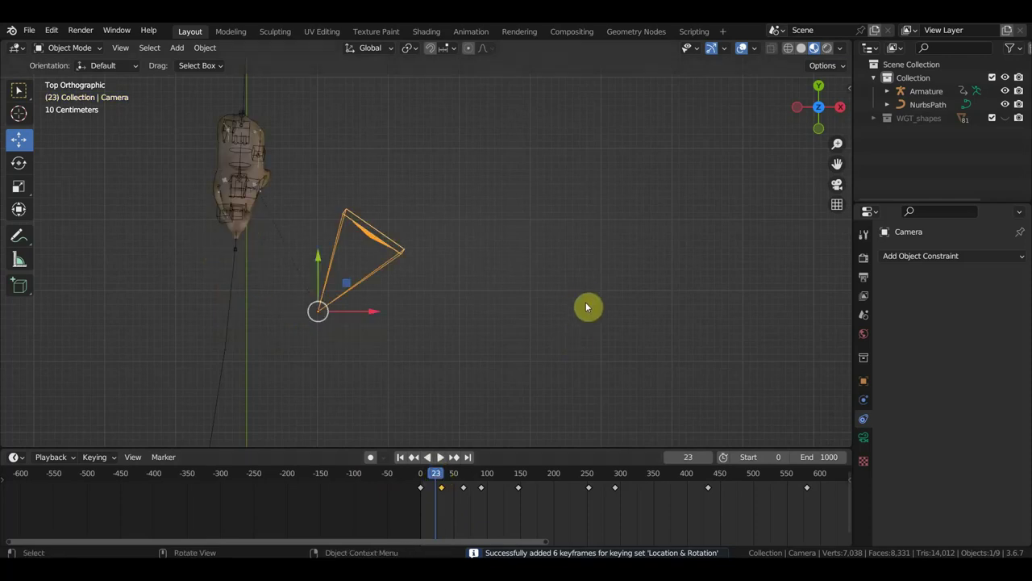
pyautogui.press('r')
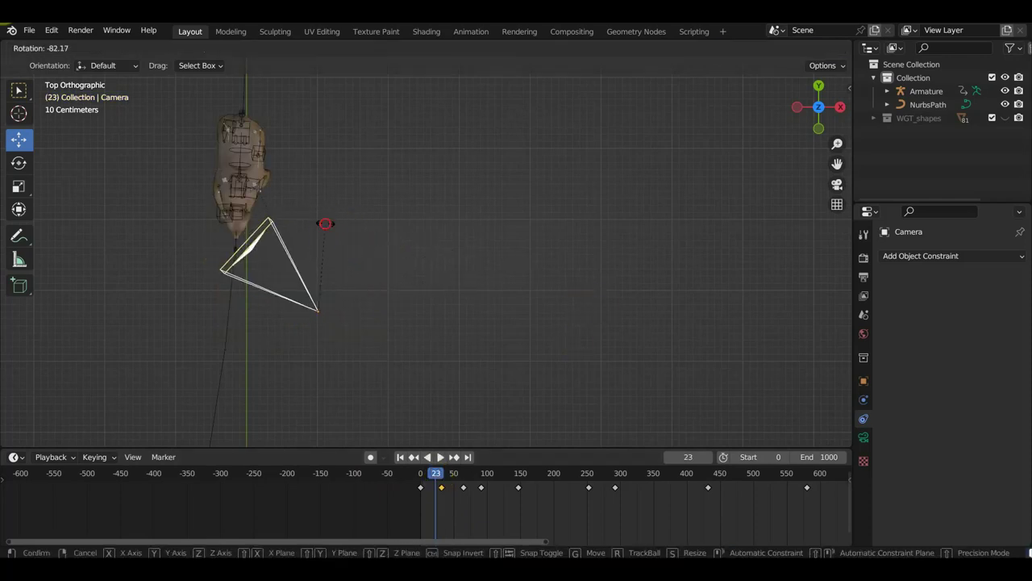
pyautogui.click(325, 224)
pyautogui.press('i')
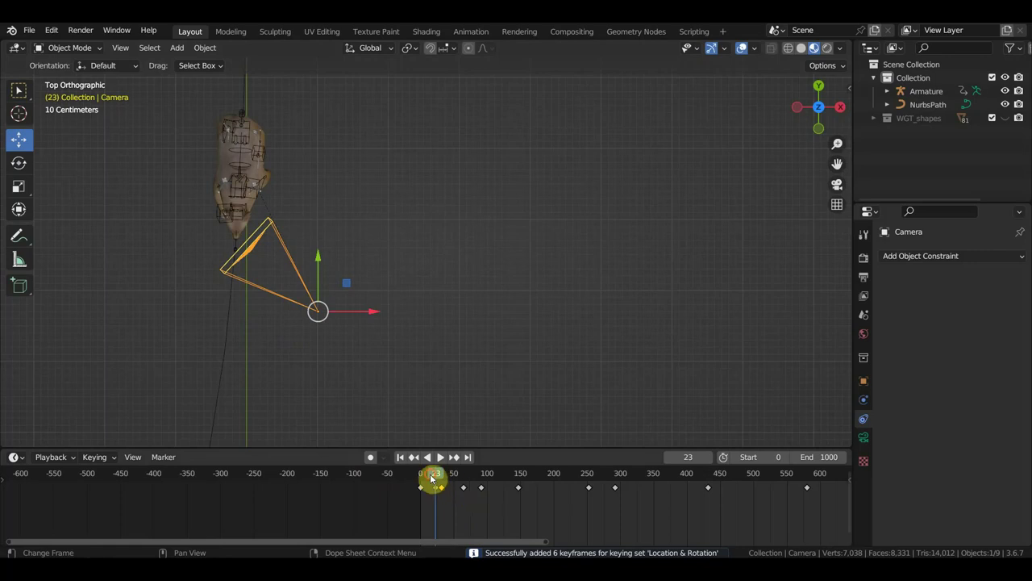
# - Delete the camera keyframe at frame 0 and check the camera path in perspective
pyautogui.moveTo(432, 478); pyautogui.dragTo(427, 490)
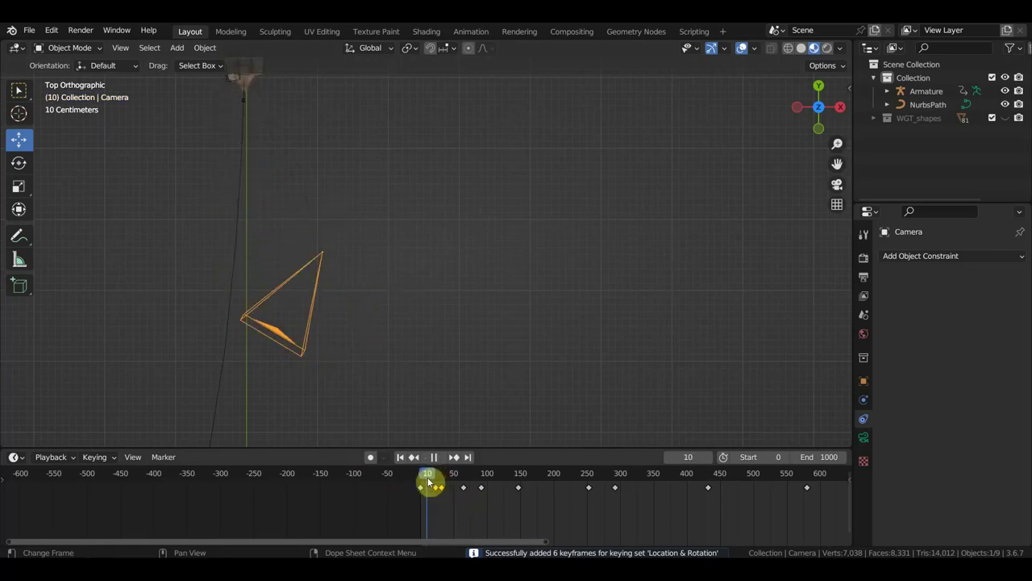
pyautogui.press('Delete')
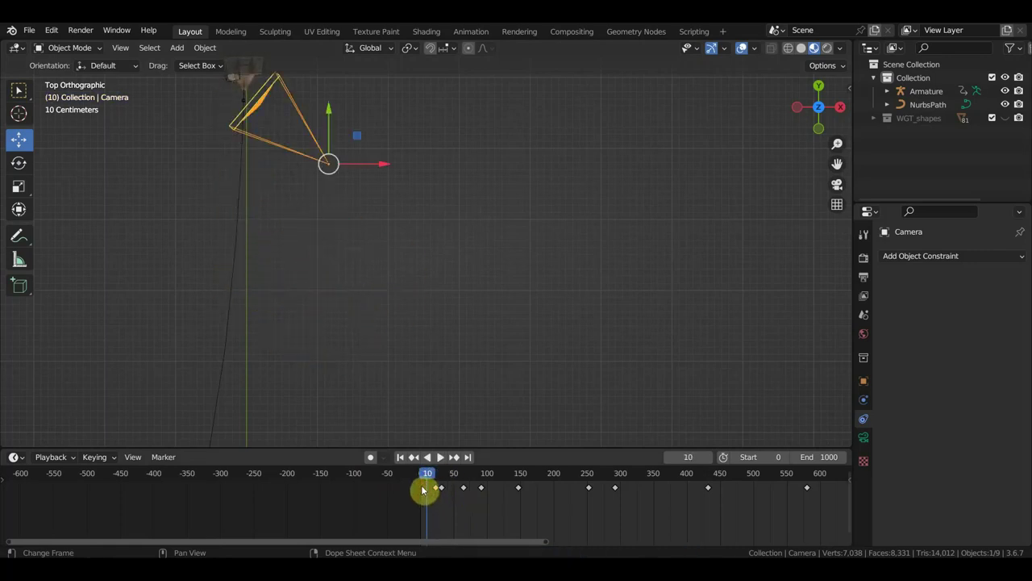
pyautogui.moveTo(433, 473)
pyautogui.mouseDown()
pyautogui.moveTo(457, 487)
pyautogui.moveTo(423, 480)
pyautogui.mouseUp()
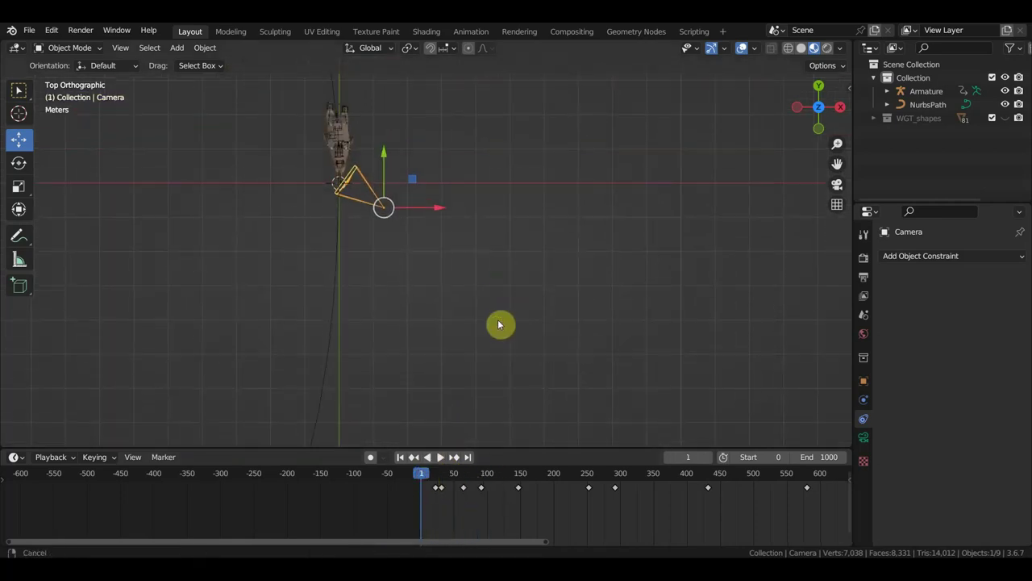
pyautogui.moveTo(500, 322)
pyautogui.mouseDown(button='middle')
pyautogui.moveTo(483, 187)
pyautogui.moveTo(481, 221)
pyautogui.moveTo(463, 233)
pyautogui.moveTo(556, 237)
pyautogui.moveTo(405, 268)
pyautogui.moveTo(481, 258)
pyautogui.mouseUp(button='middle')
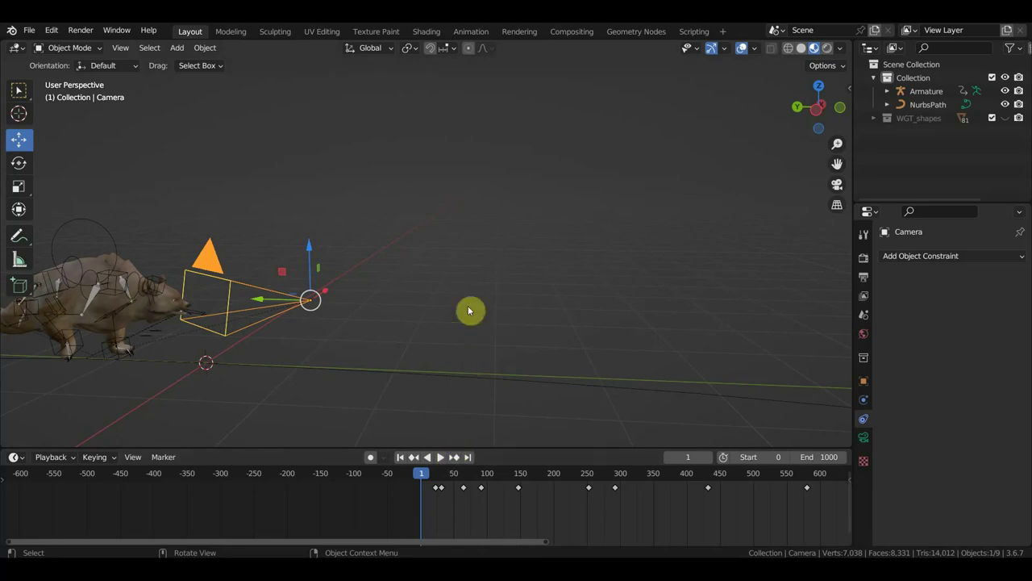
# - Look through the camera, play the animation, and stop at frame 32
pyautogui.press('KP_0')
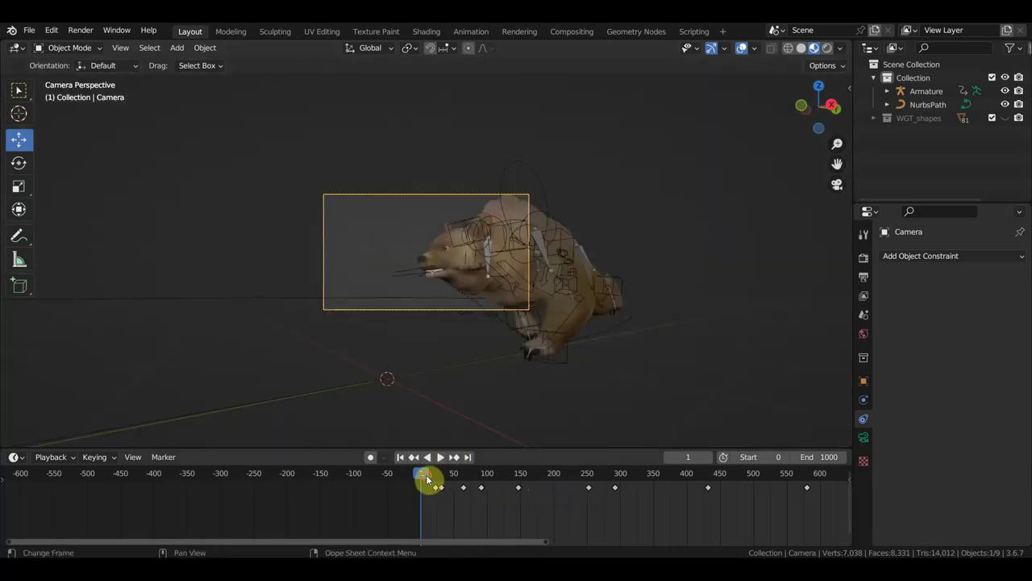
pyautogui.press('space')
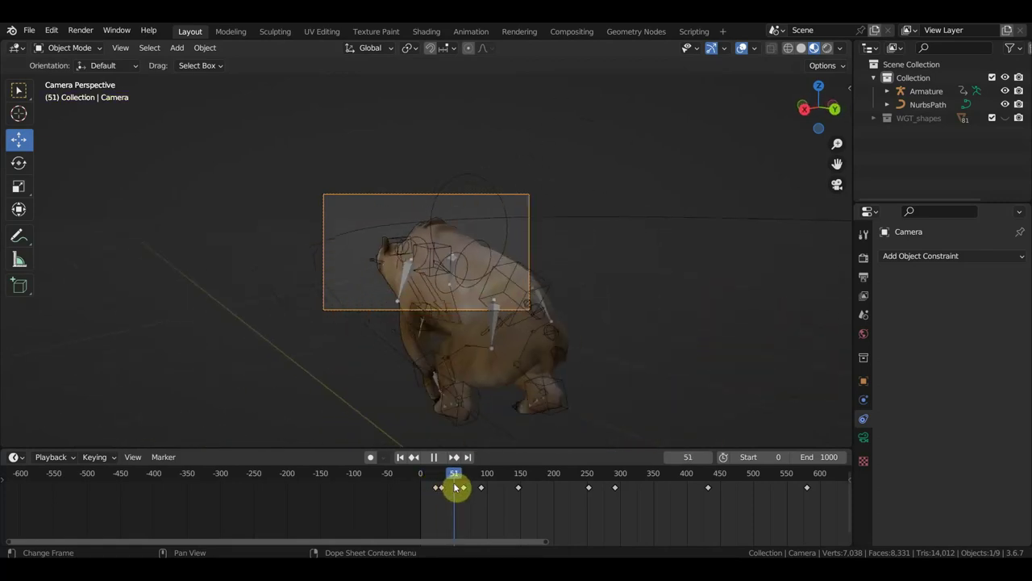
pyautogui.moveTo(456, 487); pyautogui.dragTo(449, 486)
pyautogui.press('Escape')
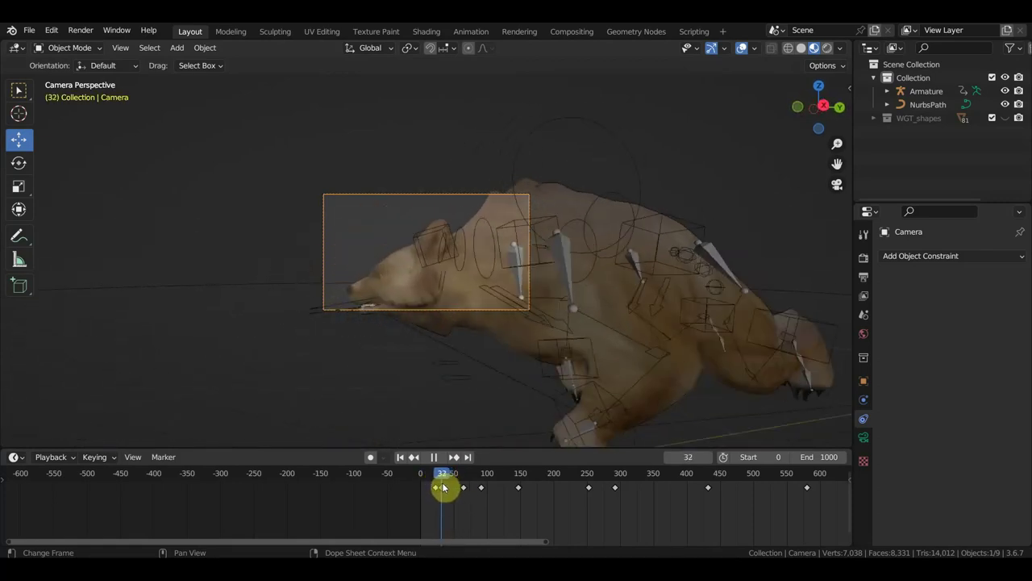
pyautogui.click(437, 489)
pyautogui.moveTo(438, 489); pyautogui.dragTo(430, 483)
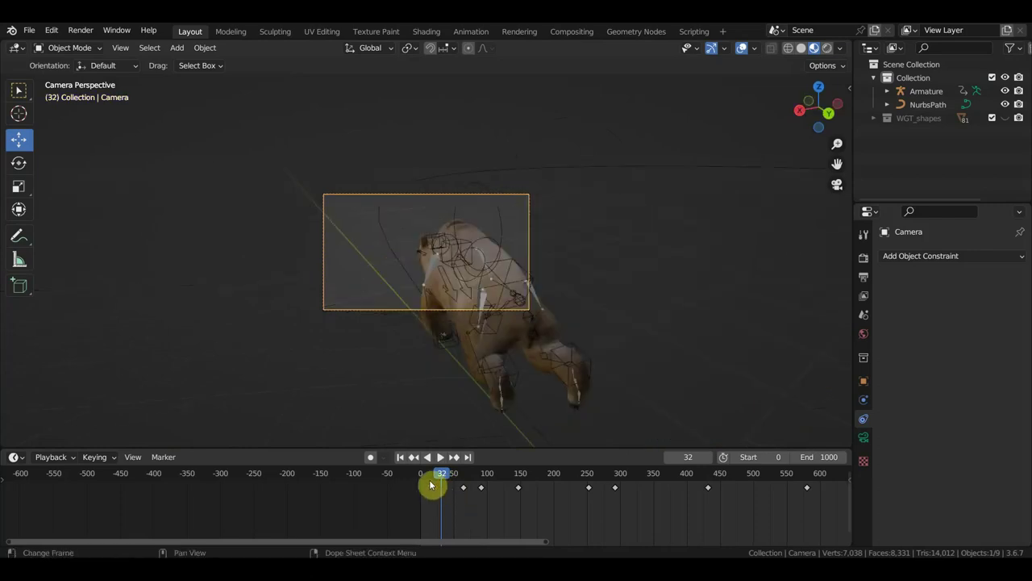
# - At frame 18, center the bear in the camera view and key location and rotation
pyautogui.click(423, 482)
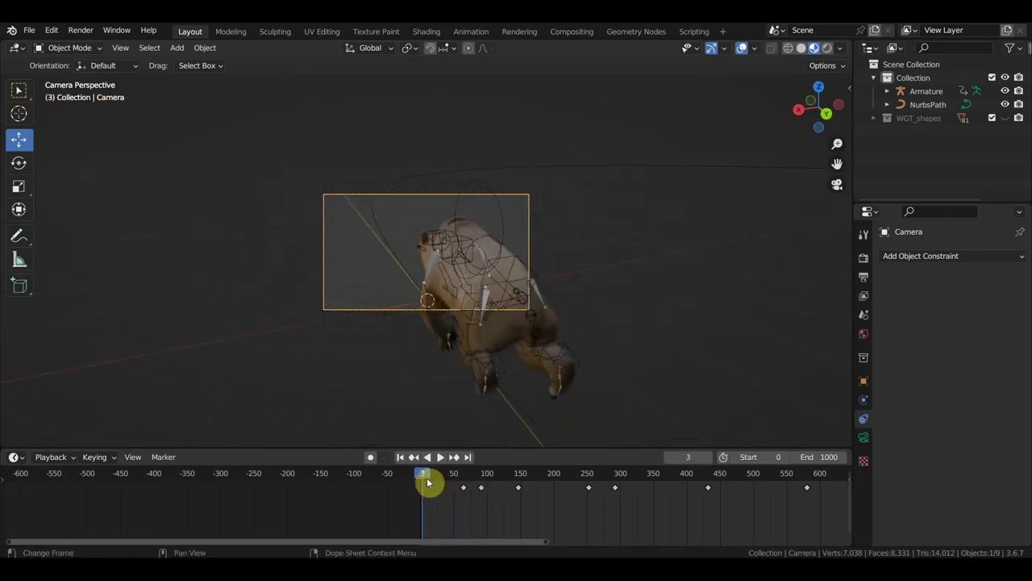
pyautogui.click(433, 481)
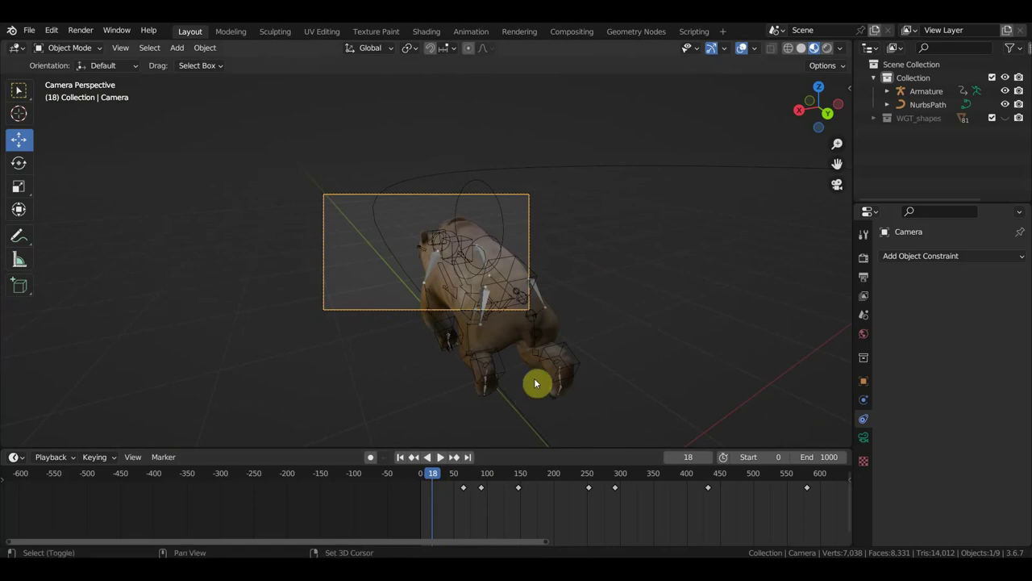
pyautogui.hotkey('shift', '`')
pyautogui.press('w')
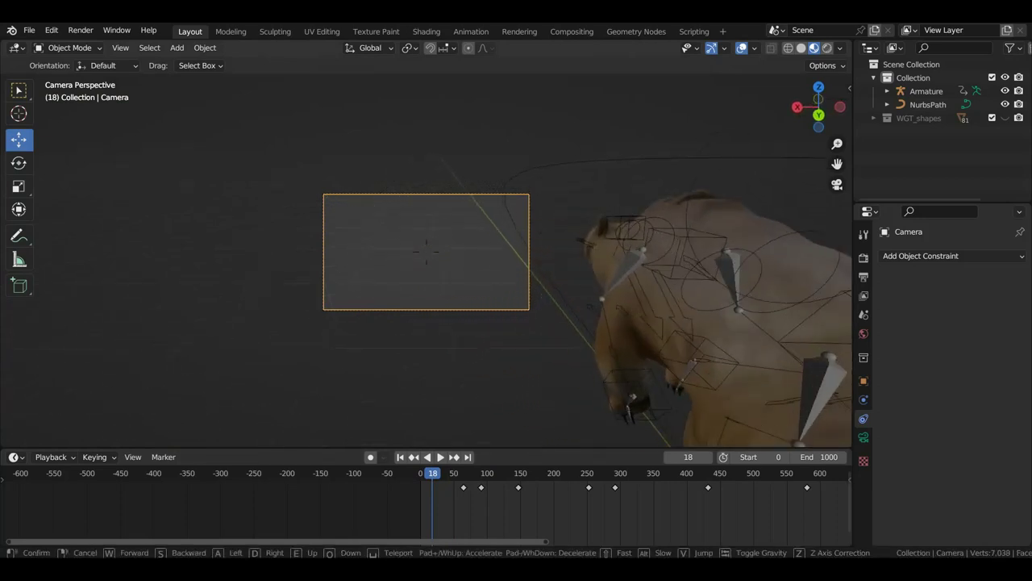
pyautogui.press('s')
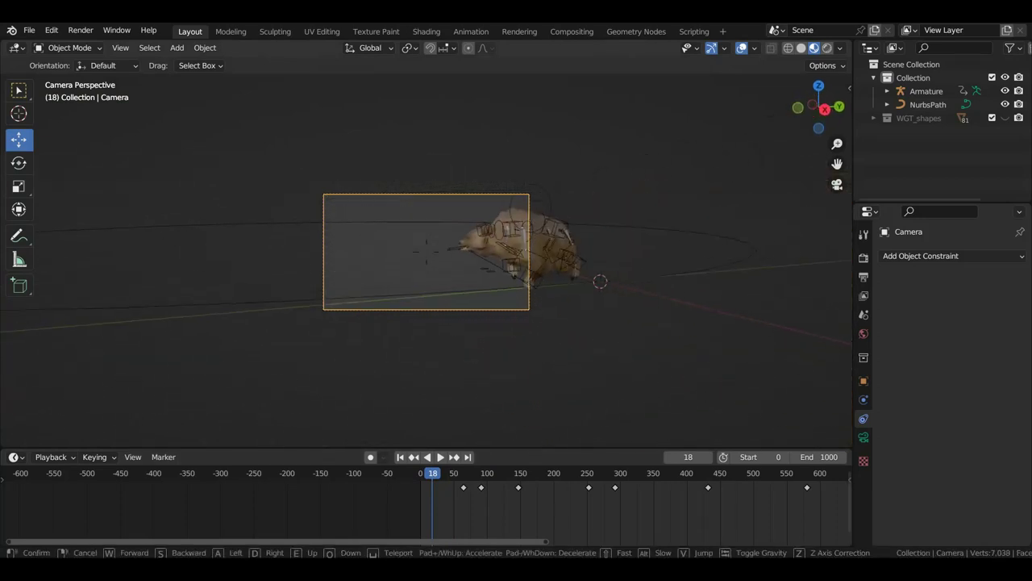
pyautogui.click(532, 379)
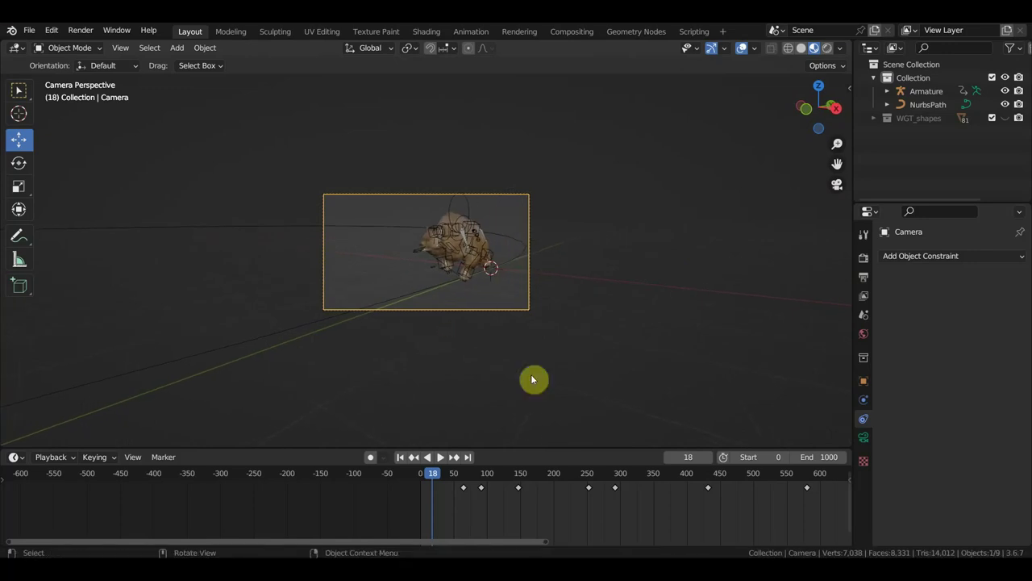
pyautogui.press('i')
# - Delete the camera keyframes around frames 60–90
pyautogui.moveTo(421, 480)
pyautogui.mouseDown()
pyautogui.moveTo(555, 508)
pyautogui.moveTo(534, 482)
pyautogui.moveTo(424, 482)
pyautogui.moveTo(510, 492)
pyautogui.moveTo(396, 477)
pyautogui.moveTo(444, 480)
pyautogui.mouseUp()
pyautogui.moveTo(502, 517)
pyautogui.mouseDown()
pyautogui.moveTo(450, 481)
pyautogui.moveTo(487, 487)
pyautogui.mouseUp()
pyautogui.press('Delete')
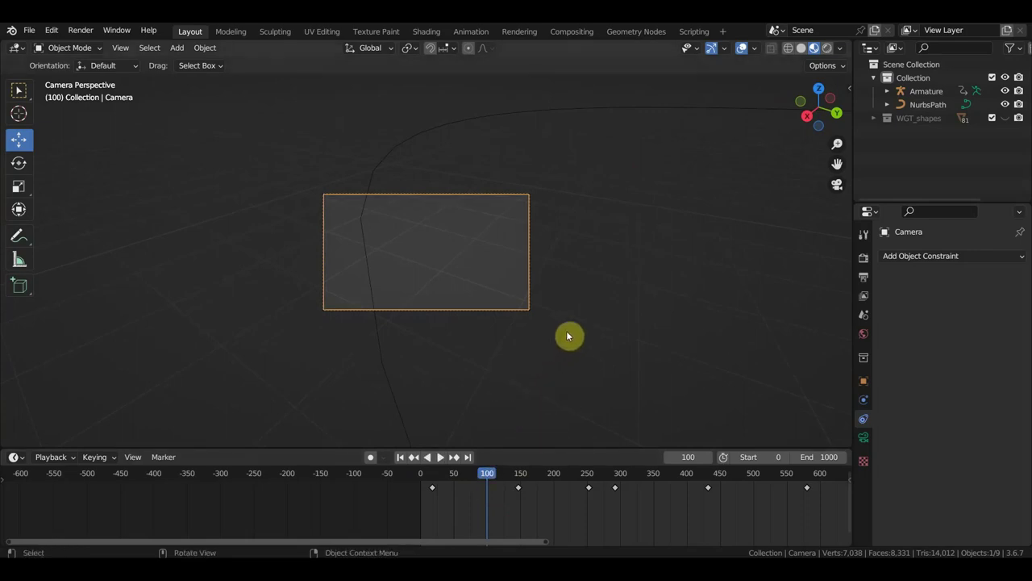
# - Frame the bear head-on and key the camera's location and rotation at frame 100
pyautogui.hotkey('shift', '`')
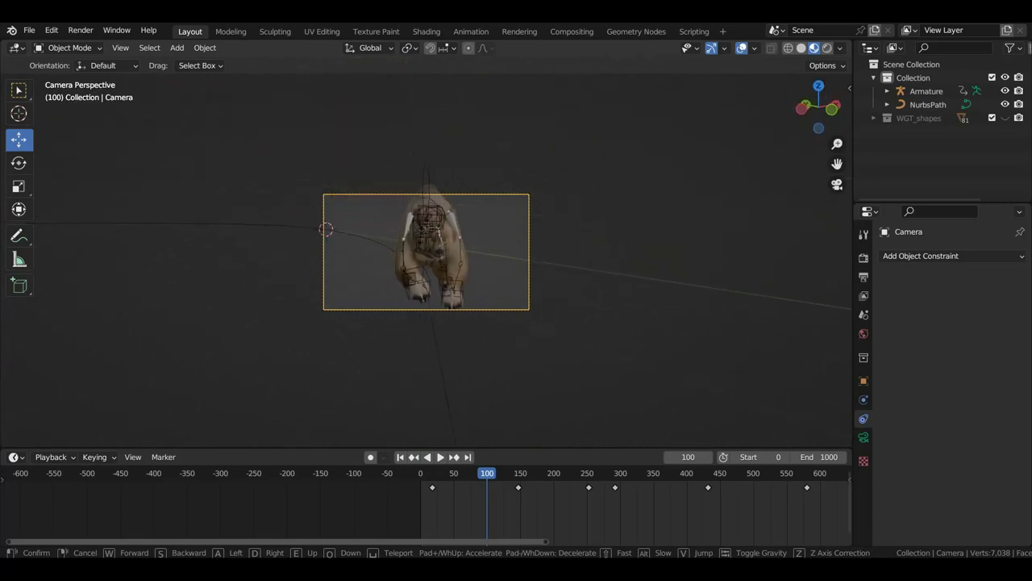
pyautogui.click(572, 331)
pyautogui.press('i')
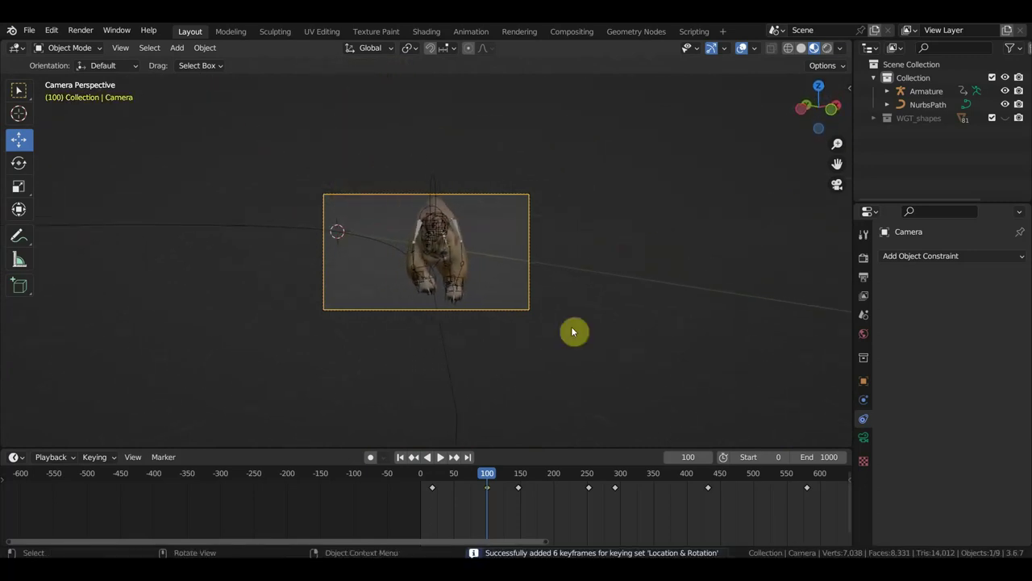
# - Scrub and play between frames 91 and 149 to review the camera motion
pyautogui.click(487, 476)
pyautogui.moveTo(487, 477); pyautogui.dragTo(516, 487)
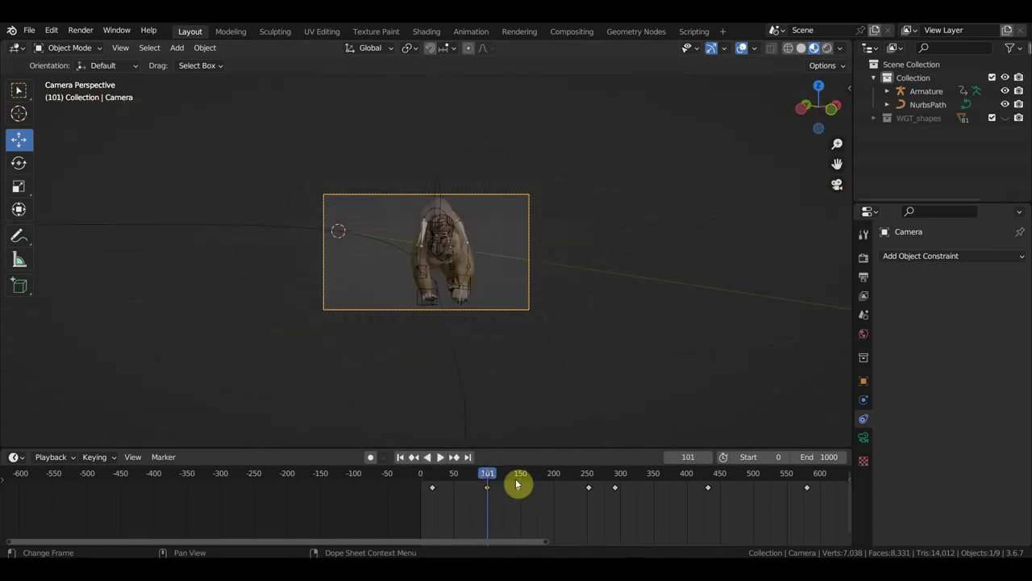
pyautogui.press('space')
pyautogui.moveTo(489, 481)
pyautogui.mouseDown()
pyautogui.moveTo(465, 482)
pyautogui.moveTo(521, 484)
pyautogui.moveTo(544, 516)
pyautogui.moveTo(538, 508)
pyautogui.mouseUp()
pyautogui.press('space')
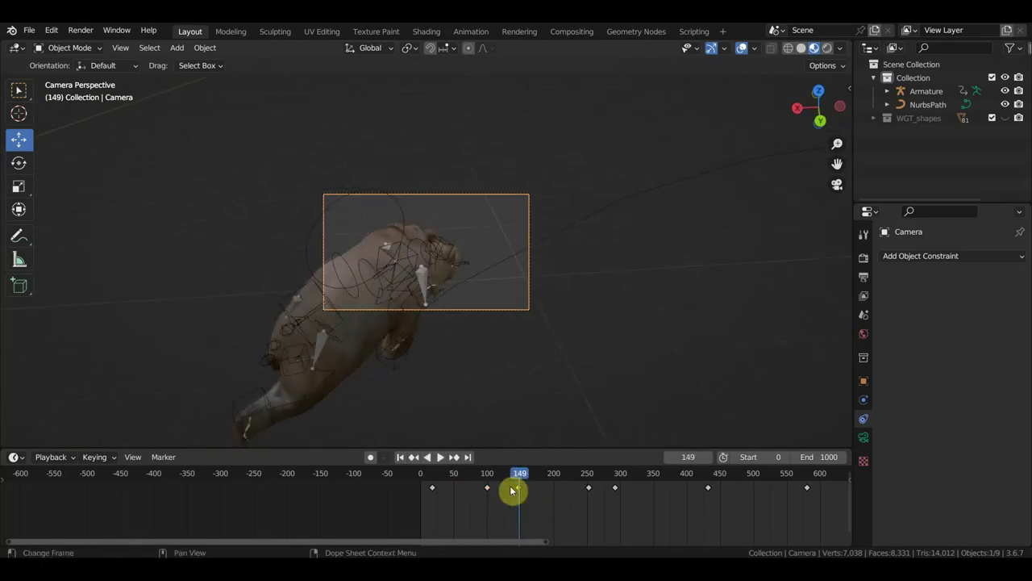
pyautogui.press('Delete')
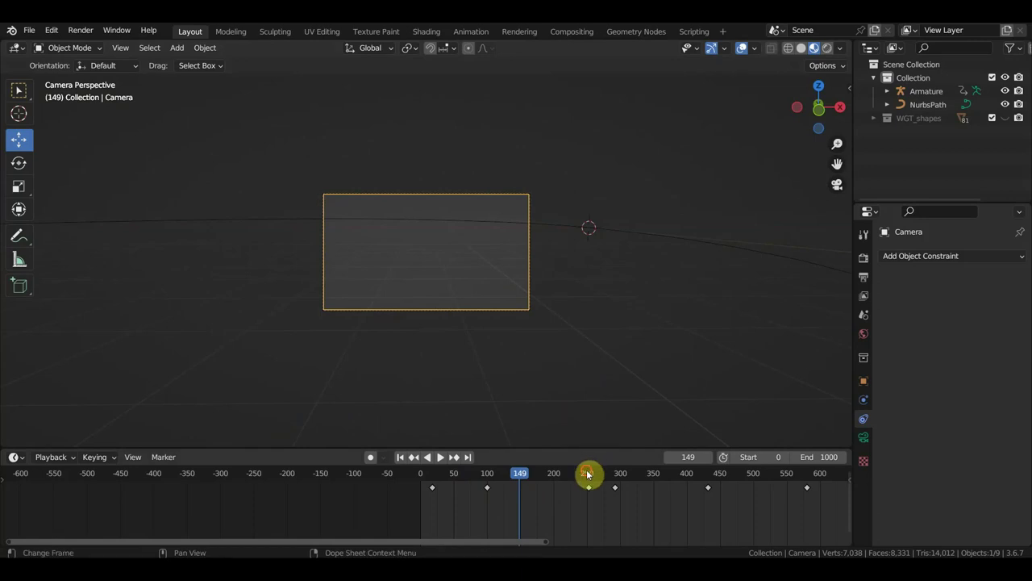
# - At frame 167, walk the camera to a side-on framing of the bear
pyautogui.click(588, 475)
pyautogui.click(531, 476)
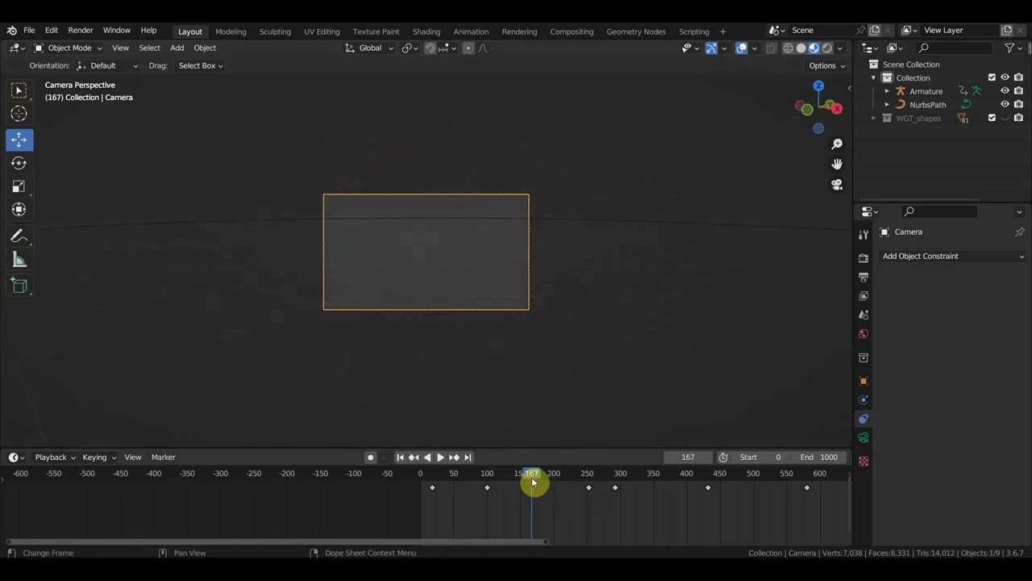
pyautogui.hotkey('shift', '`')
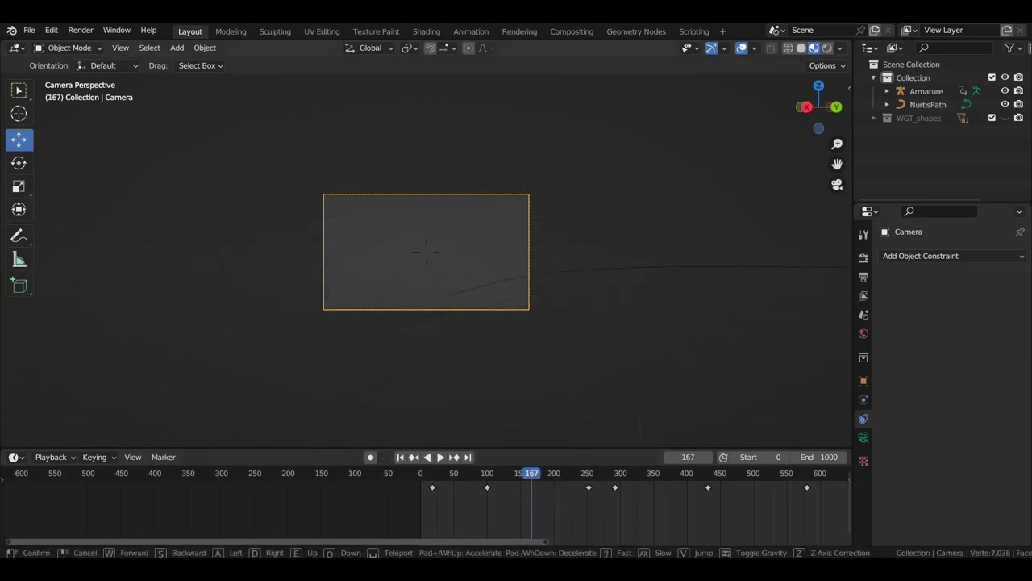
pyautogui.click(674, 383)
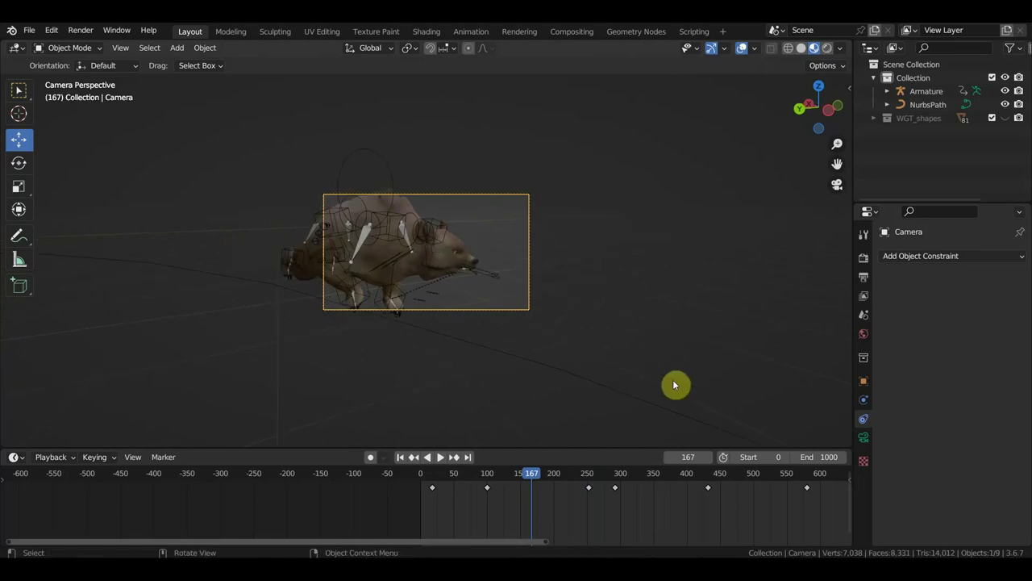
# - Scrub from frame 101 through 147 to 295 to review the camera motion
pyautogui.moveTo(526, 482); pyautogui.dragTo(494, 490)
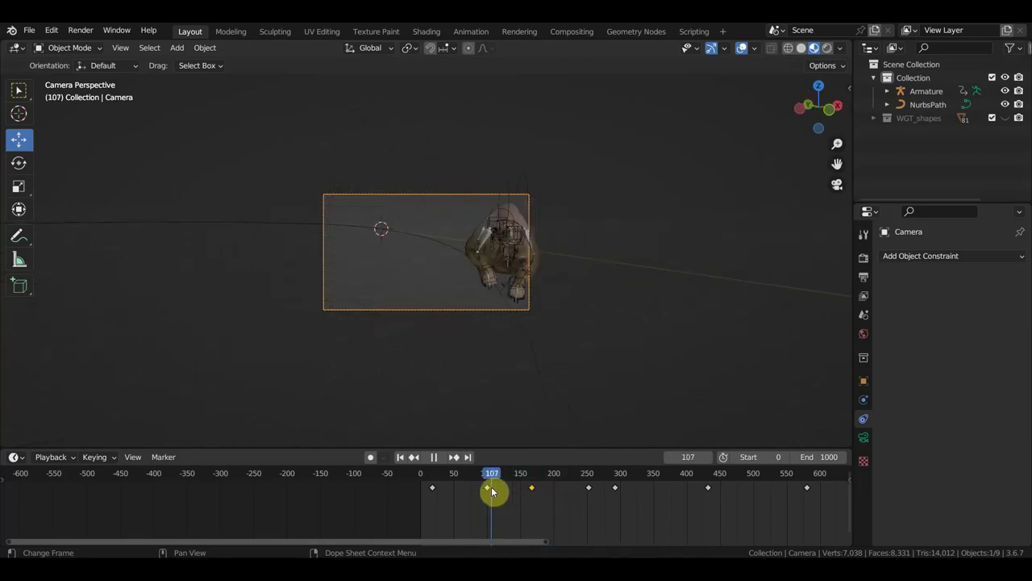
pyautogui.moveTo(495, 490)
pyautogui.mouseDown()
pyautogui.moveTo(529, 492)
pyautogui.moveTo(505, 495)
pyautogui.moveTo(511, 482)
pyautogui.mouseUp()
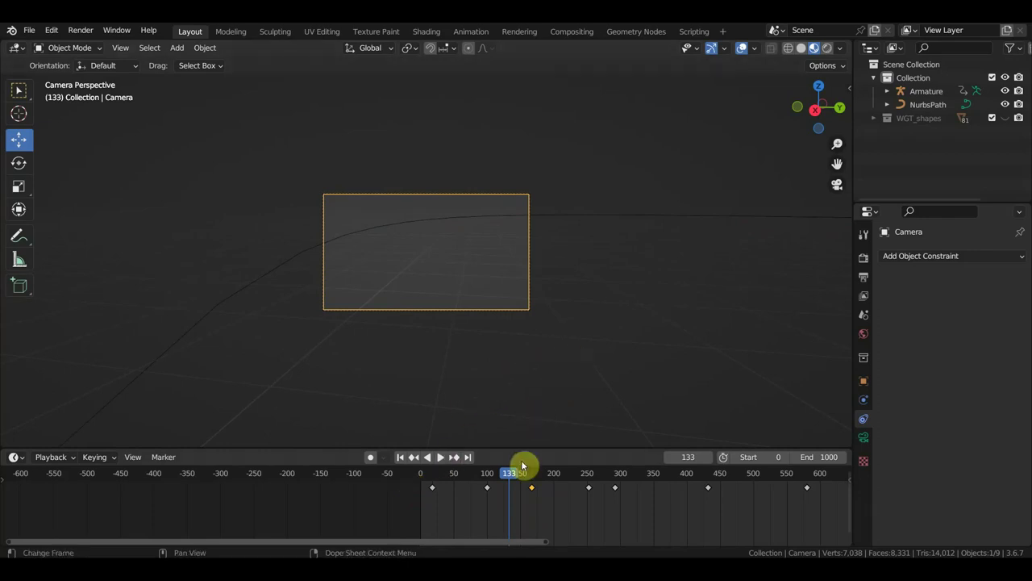
pyautogui.moveTo(528, 475); pyautogui.dragTo(708, 492)
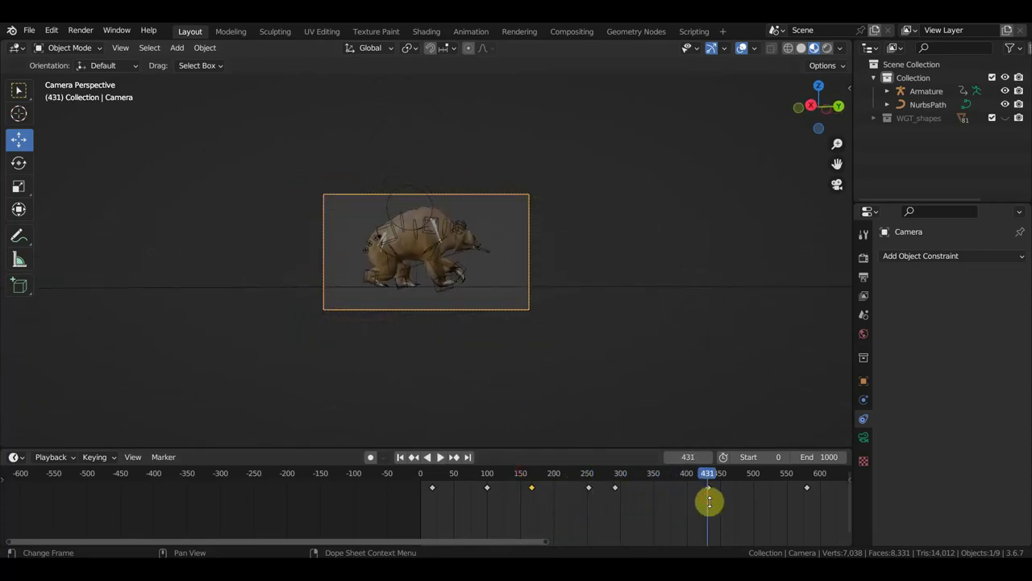
# - Play the keyed camera move through the zoomed camera view, with viewport overlays hidden so only the bear shows
pyautogui.click(441, 459)
pyautogui.moveTo(633, 361)
pyautogui.mouseDown(button='middle')
pyautogui.moveTo(595, 369)
pyautogui.moveTo(643, 371)
pyautogui.mouseUp(button='middle')
pyautogui.press('Escape')
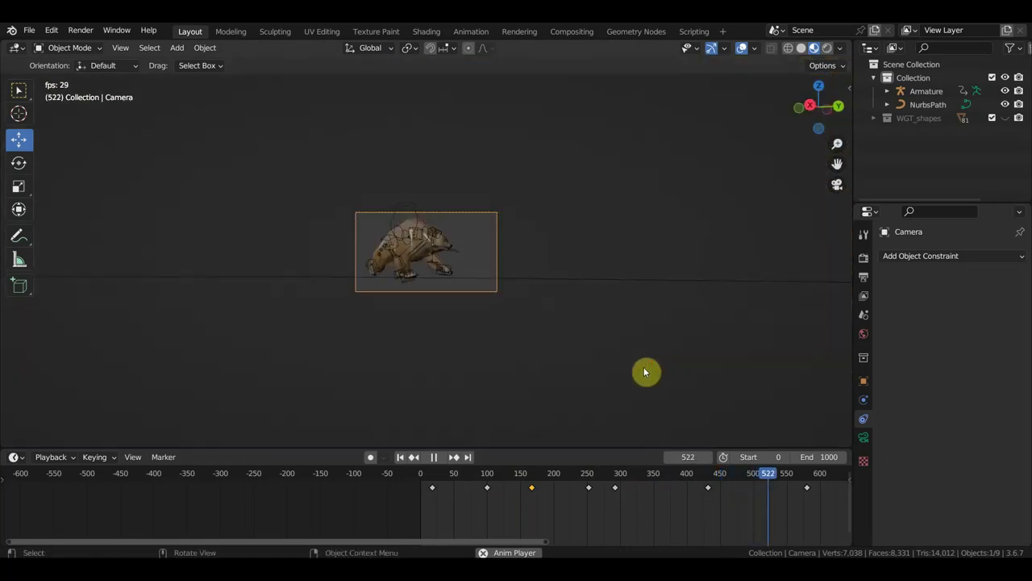
pyautogui.scroll(1, 646, 372)
pyautogui.scroll(3, 646, 372)
pyautogui.scroll(2, 646, 372)
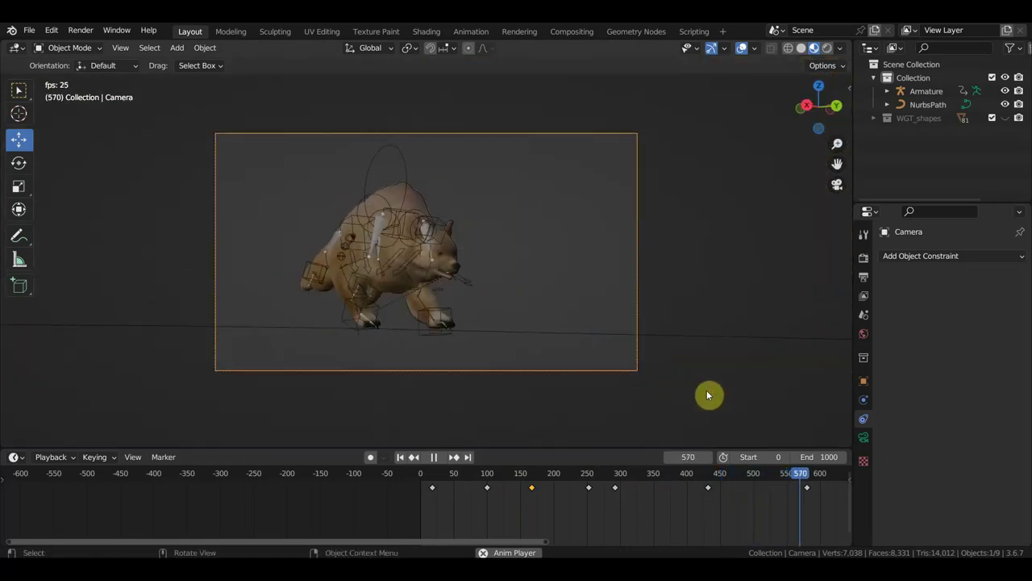
pyautogui.click(741, 47)
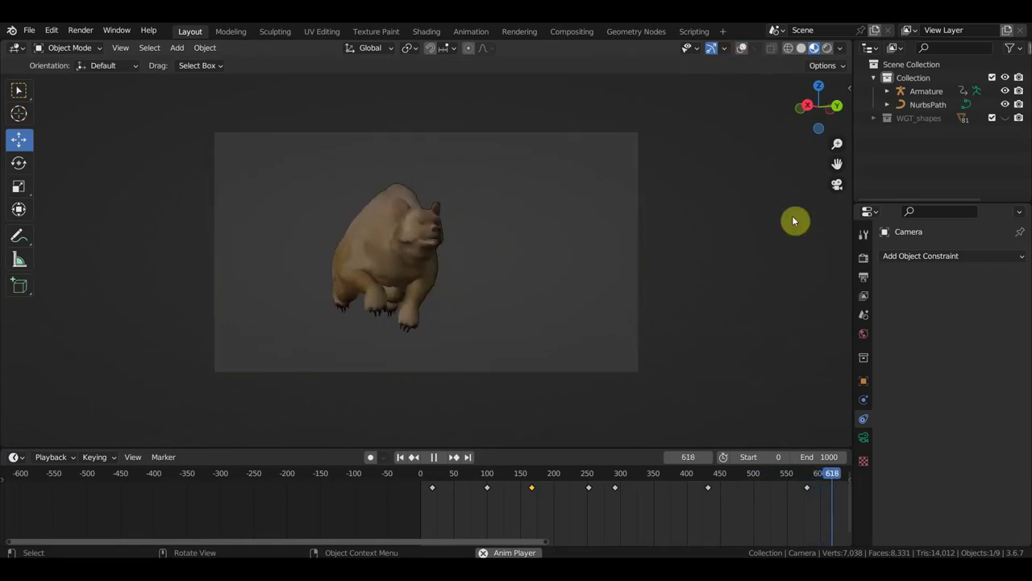
pyautogui.scroll(1, 796, 237)
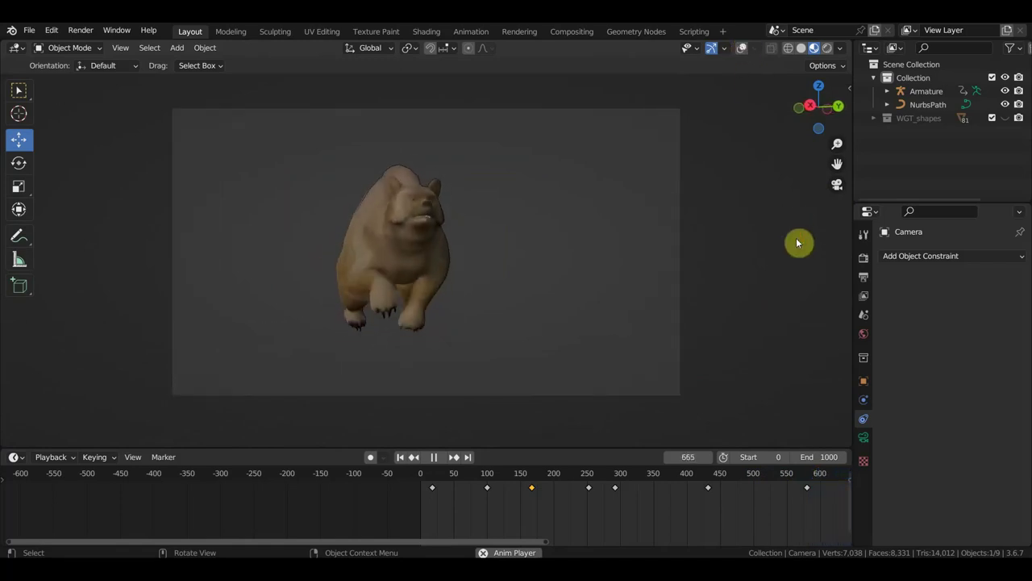